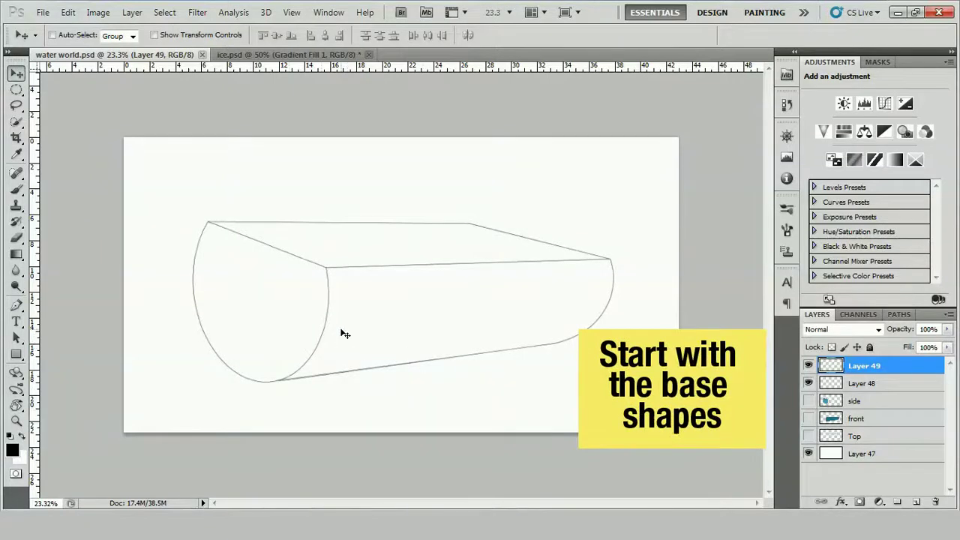
# Step: Show the side, front and Top layers so the half-cylinder block appears solid blue
pyautogui.click(808, 401)
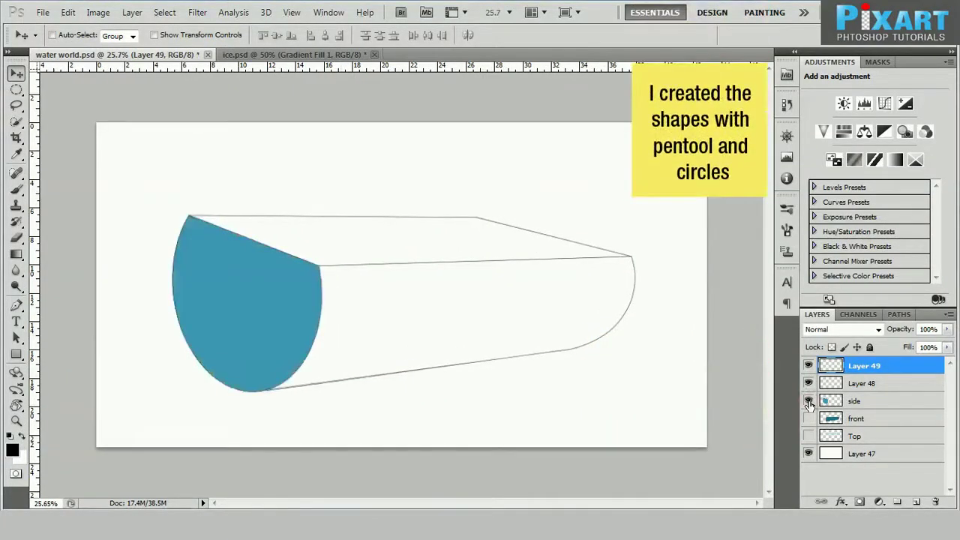
pyautogui.click(808, 419)
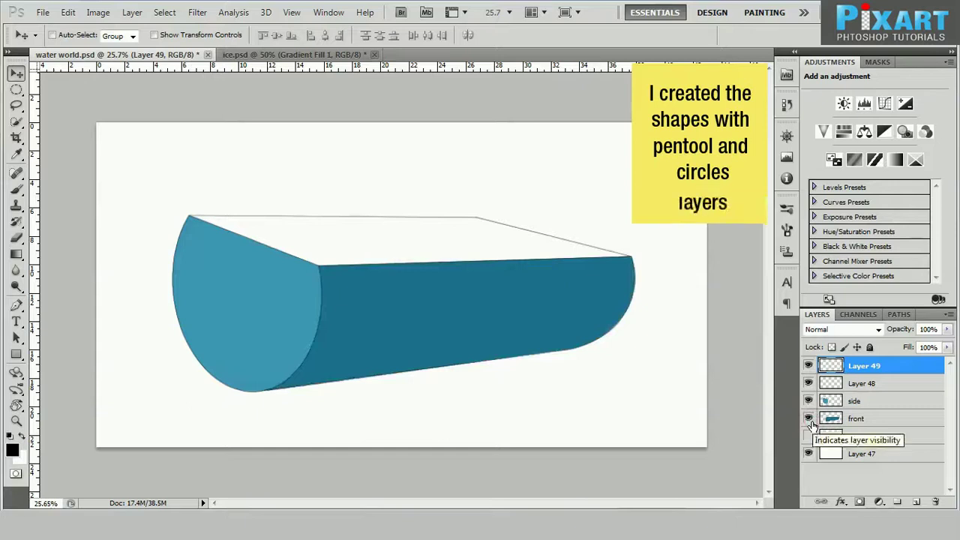
pyautogui.click(808, 436)
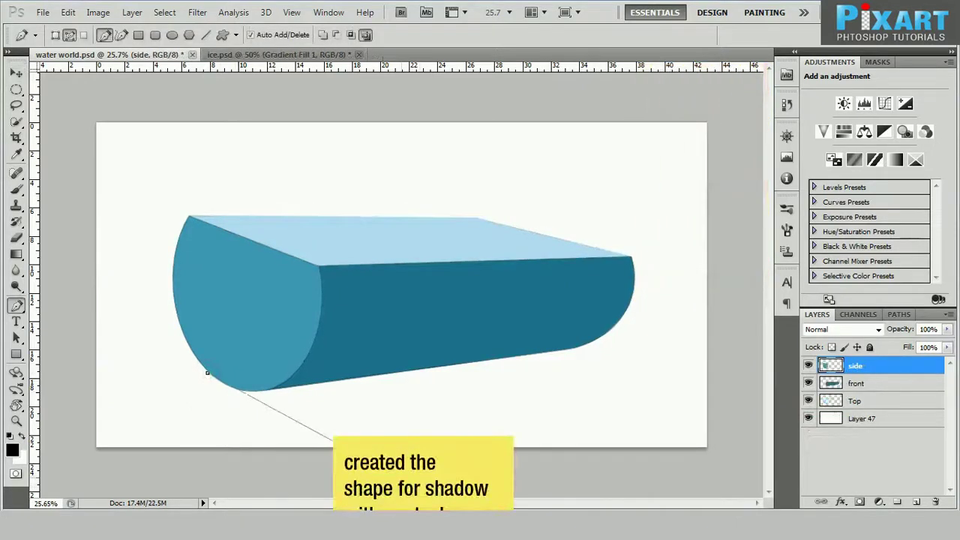
# Step: Outline the shadow shape beneath the block with the Pen tool and load it as a selection
pyautogui.click(734, 414)
pyautogui.click(505, 320)
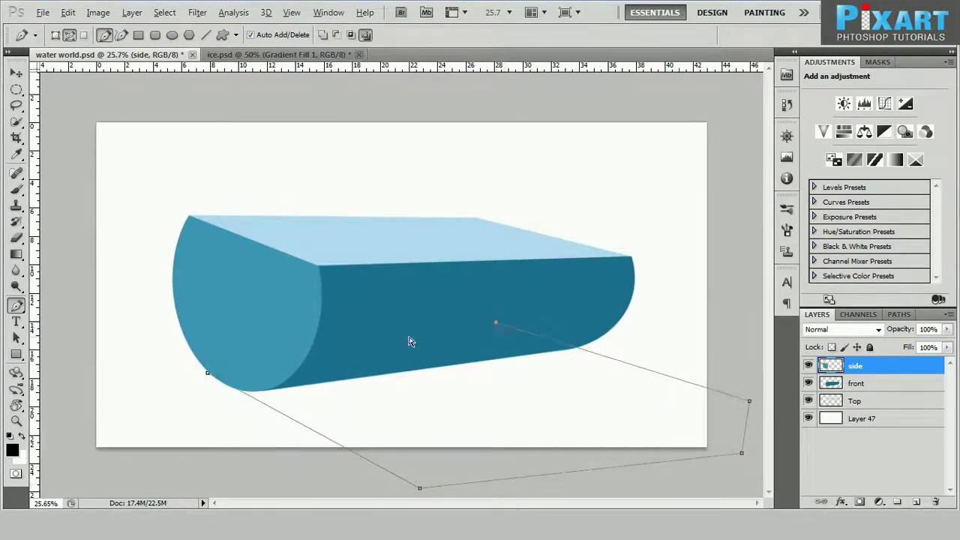
pyautogui.scroll(-1, 409, 342)
pyautogui.hotkey('ctrl', 'Return')
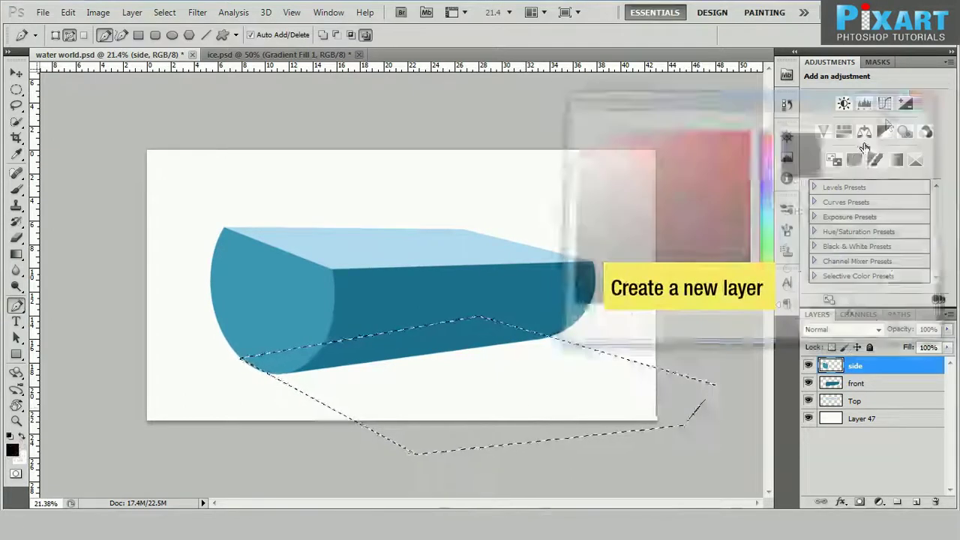
# Step: Fill the selection black on a new layer named 'shadow' and move it behind the block
pyautogui.hotkey('ctrl', 'shift', 'n')
pyautogui.write('shadow')
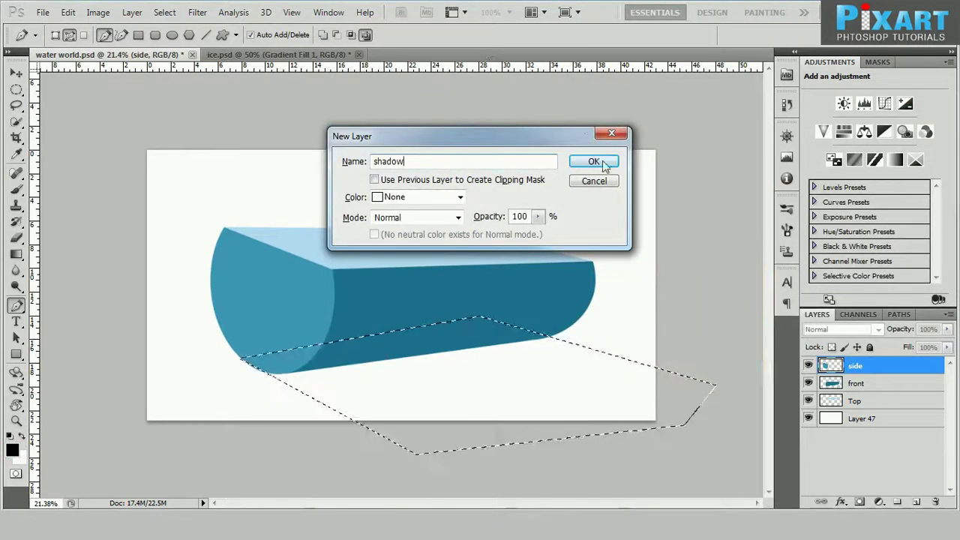
pyautogui.click(603, 161)
pyautogui.hotkey('alt', 'BackSpace')
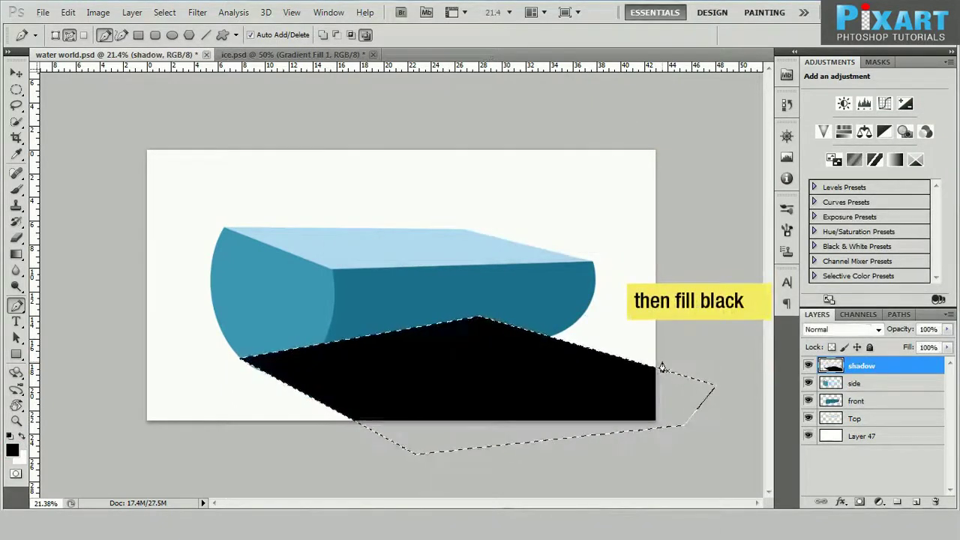
pyautogui.hotkey('ctrl', 'd')
pyautogui.hotkey('ctrl', '[')
pyautogui.hotkey('ctrl', '[')
pyautogui.hotkey('ctrl', '[')
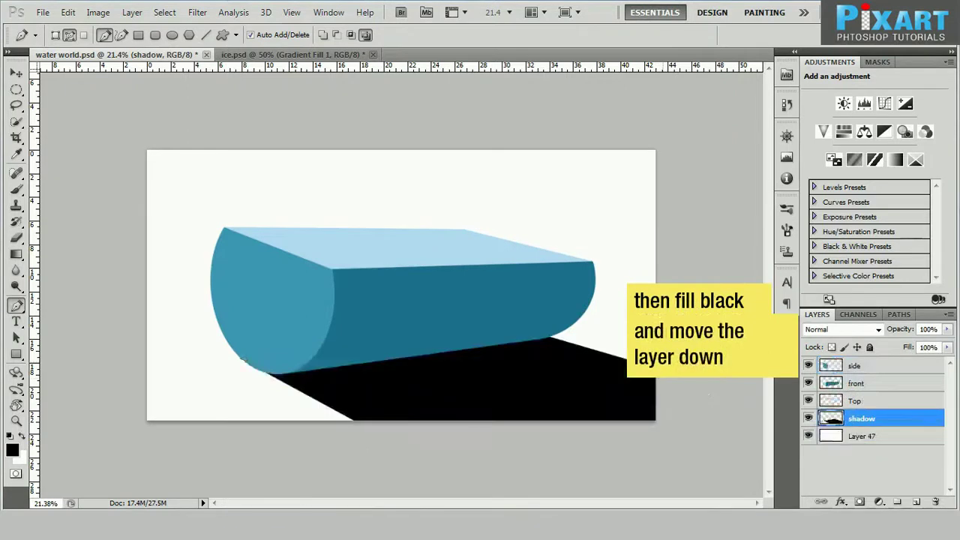
pyautogui.press('v')
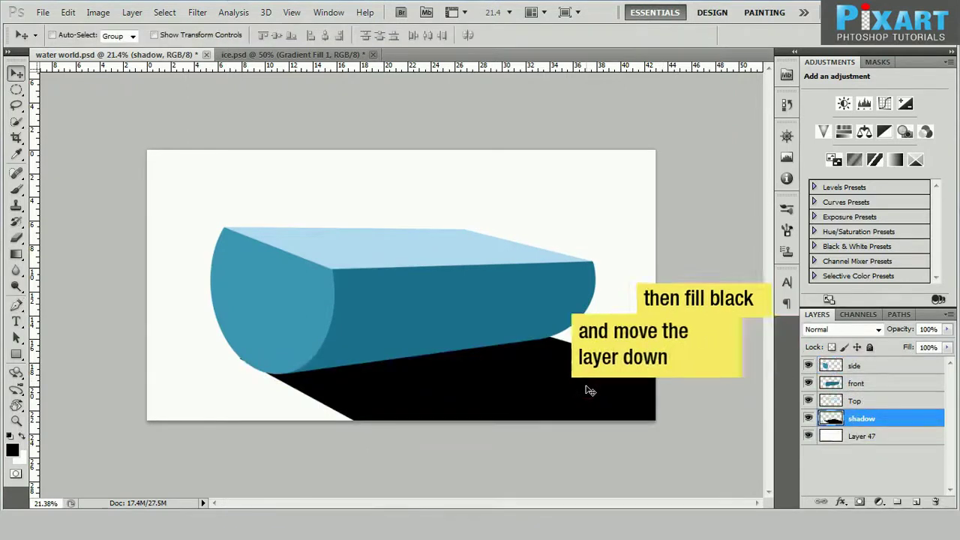
# Step: Set the shadow layer to 30% opacity with Multiply blend mode
pyautogui.press('5')
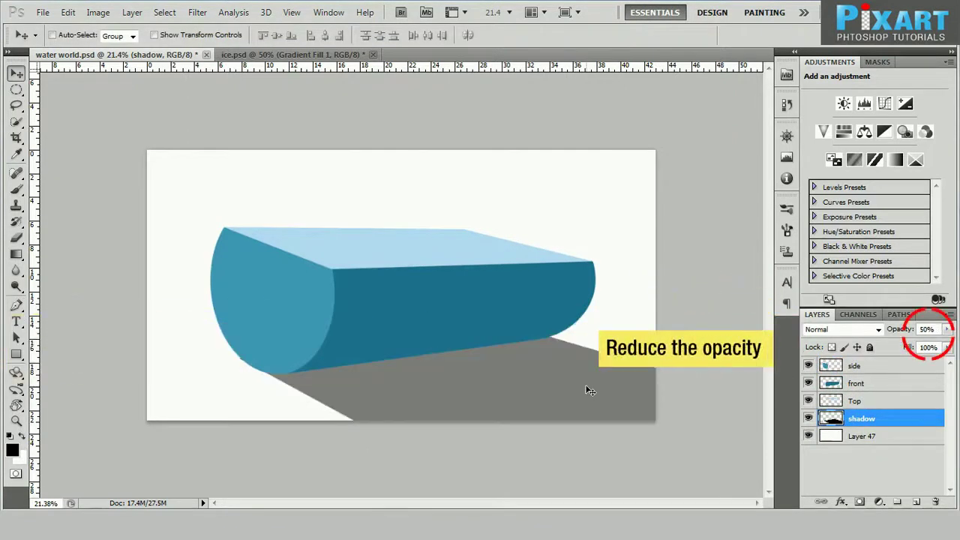
pyautogui.press('4')
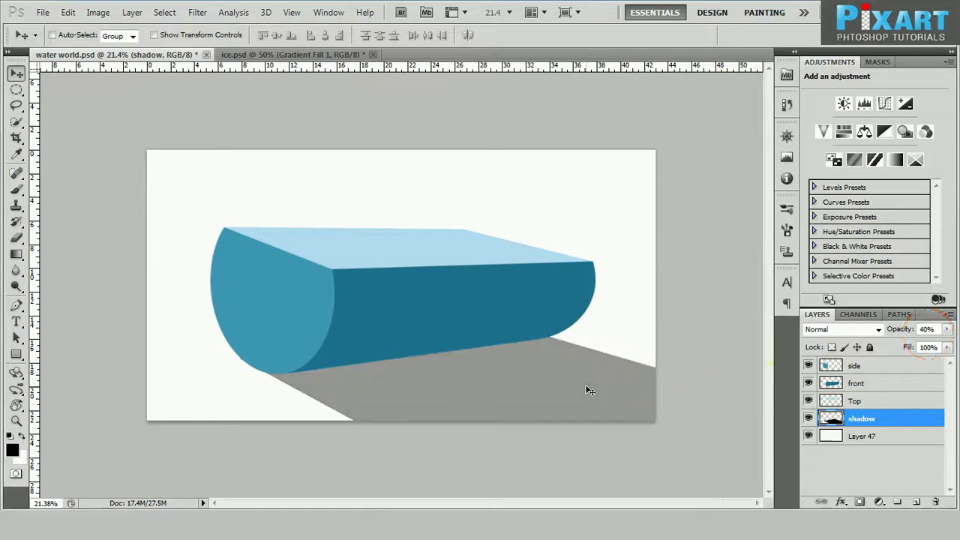
pyautogui.press('3')
pyautogui.click(841, 330)
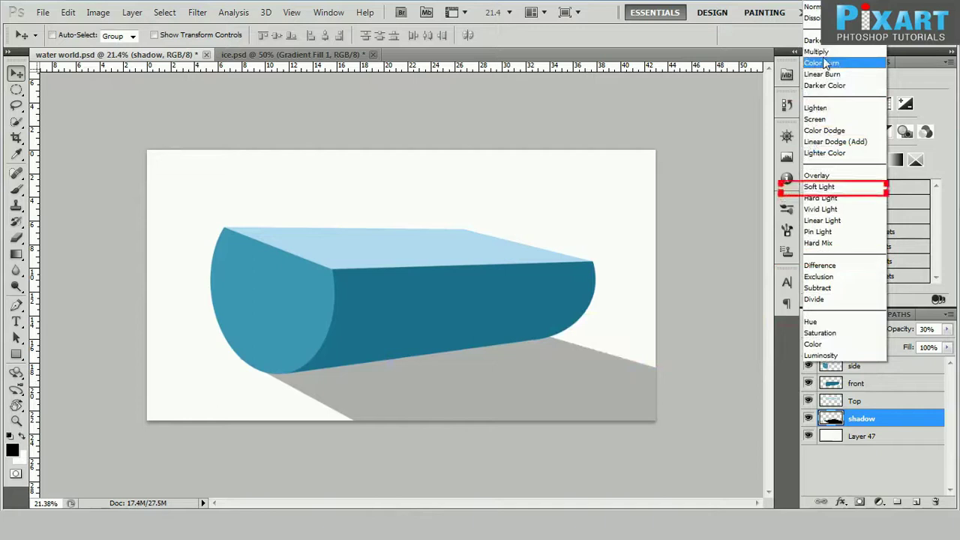
pyautogui.click(818, 52)
# Step: Add a layer mask and fade the shadow's right and bottom edges with a soft brush
pyautogui.click(860, 502)
pyautogui.press('b')
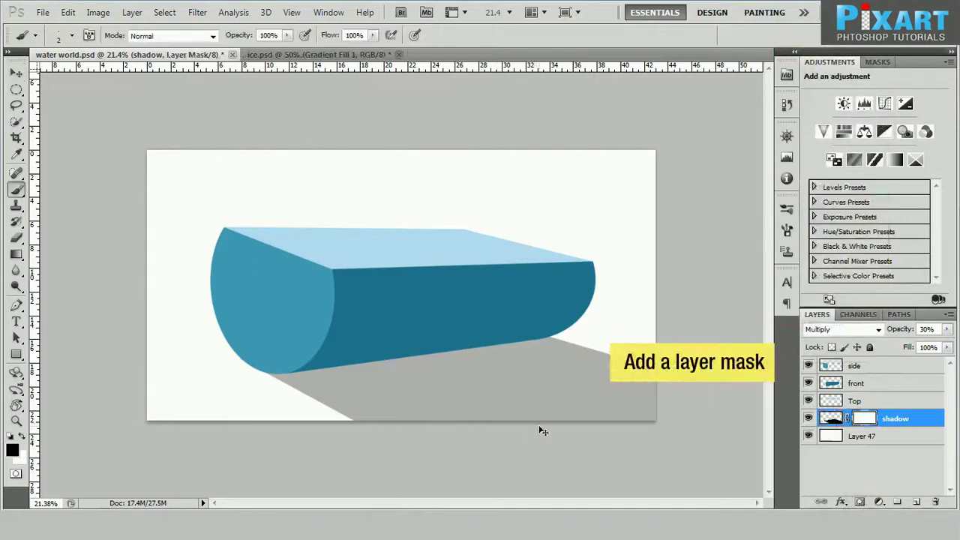
pyautogui.click(72, 36)
pyautogui.moveTo(157, 101); pyautogui.dragTo(19, 101)
pyautogui.press('Return')
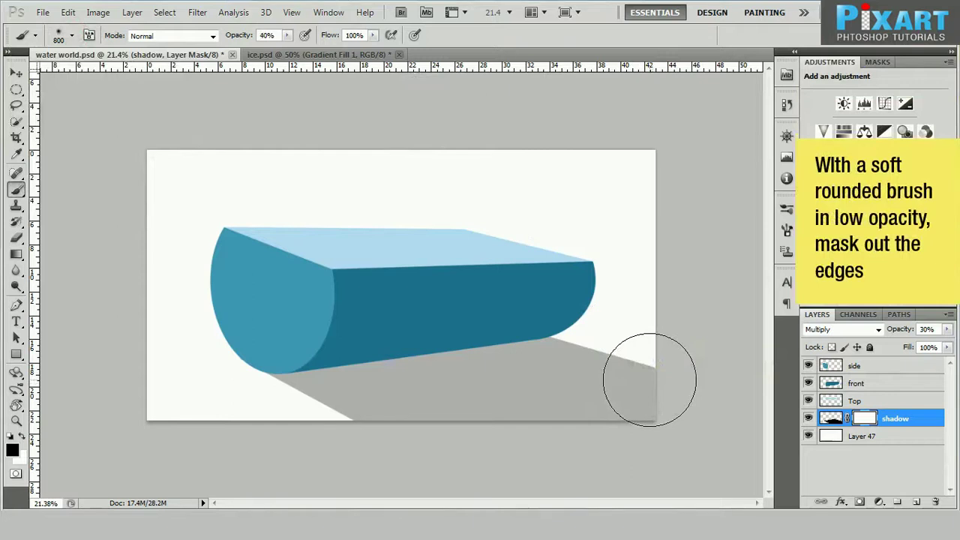
pyautogui.moveTo(680, 382)
pyautogui.mouseDown()
pyautogui.moveTo(489, 438)
pyautogui.moveTo(343, 450)
pyautogui.mouseUp()
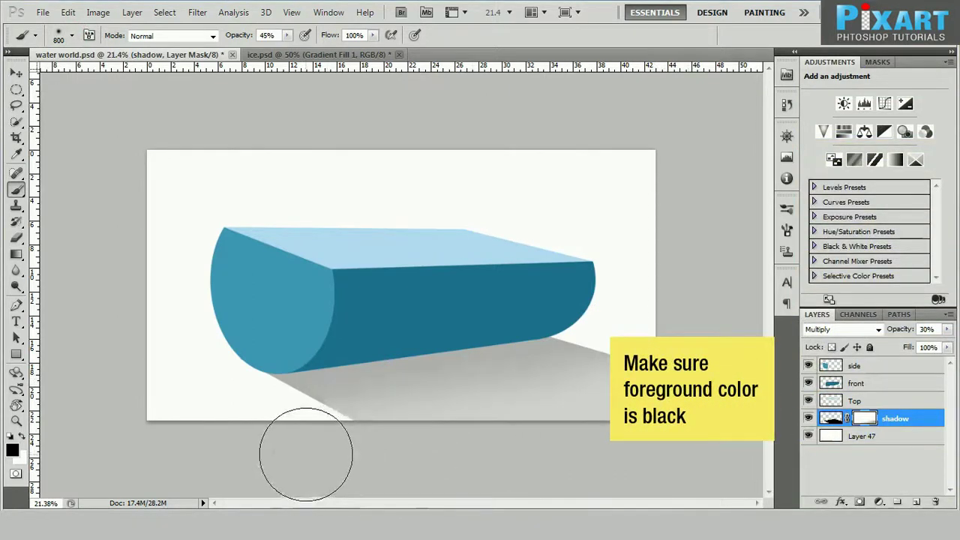
pyautogui.moveTo(342, 407); pyautogui.dragTo(415, 429)
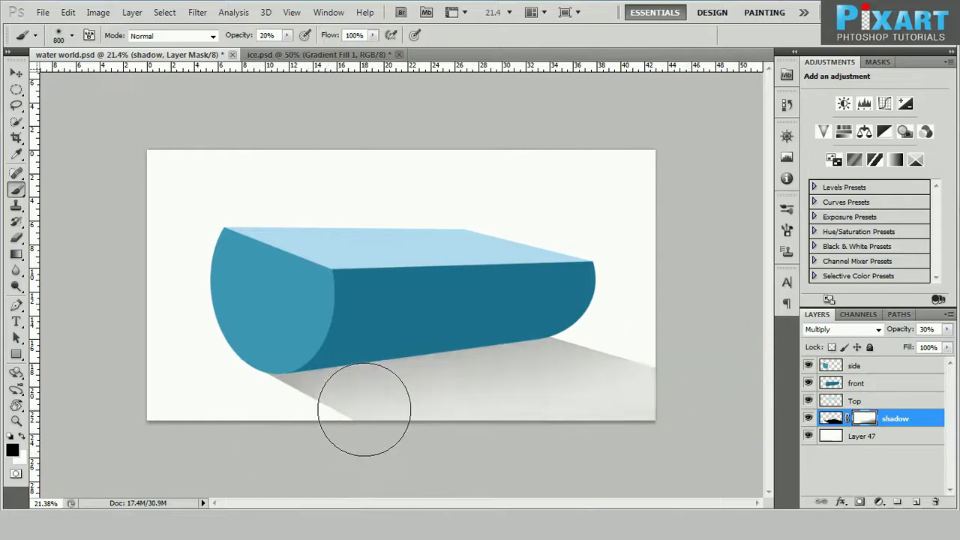
# Step: Apply a 31.7 px Gaussian Blur to the shadow mask and load the shadow shape as a selection
pyautogui.click(198, 13)
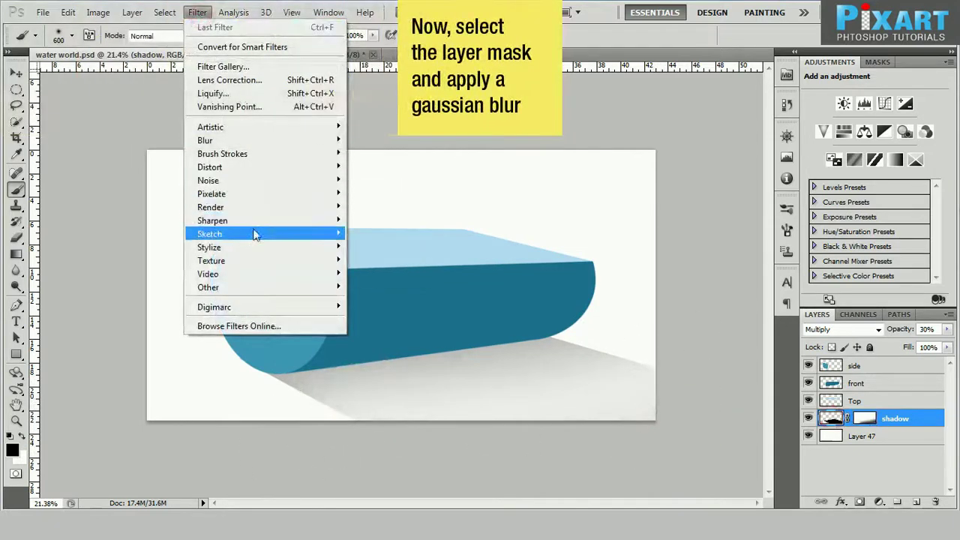
pyautogui.moveTo(205, 140)
pyautogui.click(375, 192)
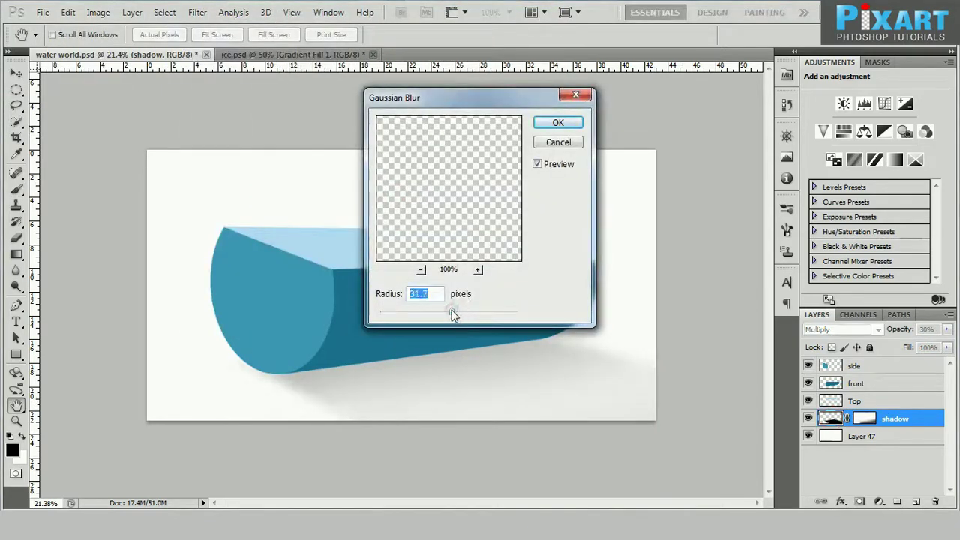
pyautogui.click(558, 123)
pyautogui.keyDown('ctrl'); pyautogui.click(831, 418); pyautogui.keyUp('ctrl')
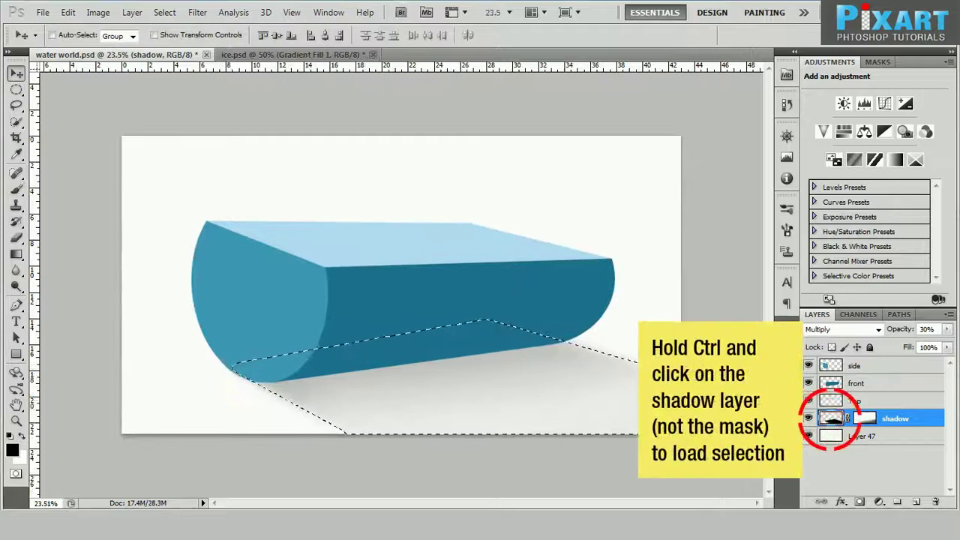
pyautogui.scroll(1, 493, 389)
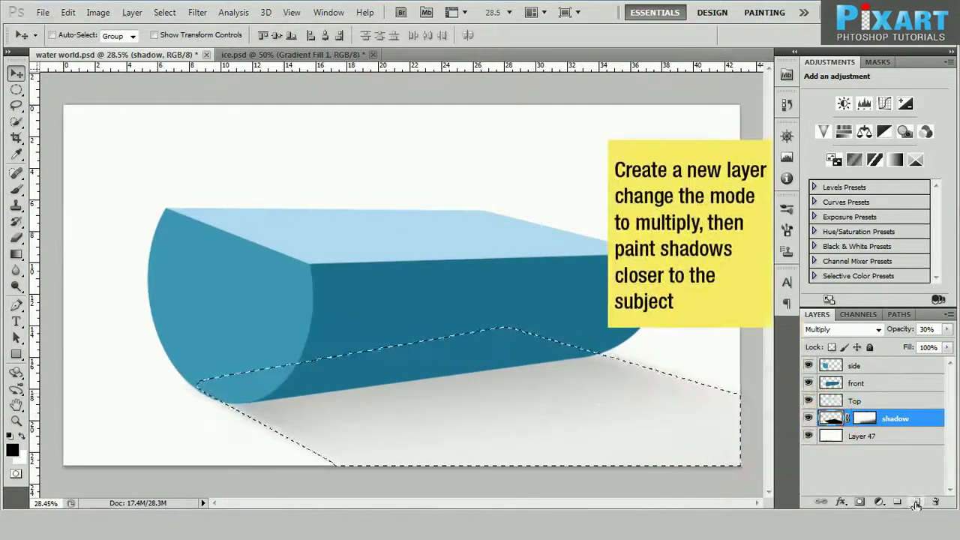
# Step: Paint a darker contact shadow under the block on a new Multiply Layer 48
pyautogui.click(915, 502)
pyautogui.press('b')
pyautogui.click(843, 329)
pyautogui.click(816, 51)
pyautogui.moveTo(299, 395)
pyautogui.mouseDown()
pyautogui.moveTo(198, 360)
pyautogui.moveTo(690, 294)
pyautogui.mouseUp()
pyautogui.scroll(-1, 502, 331)
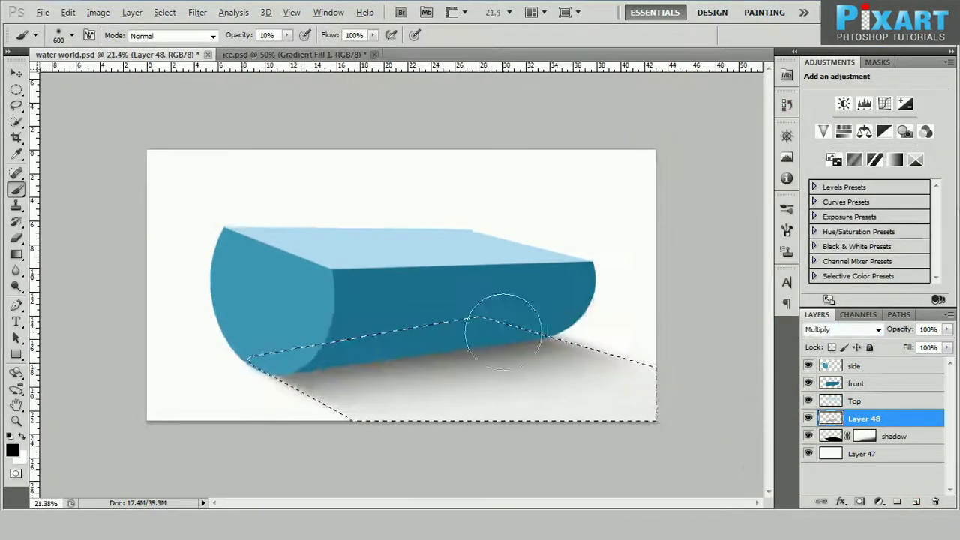
pyautogui.press('0')
pyautogui.press('5')
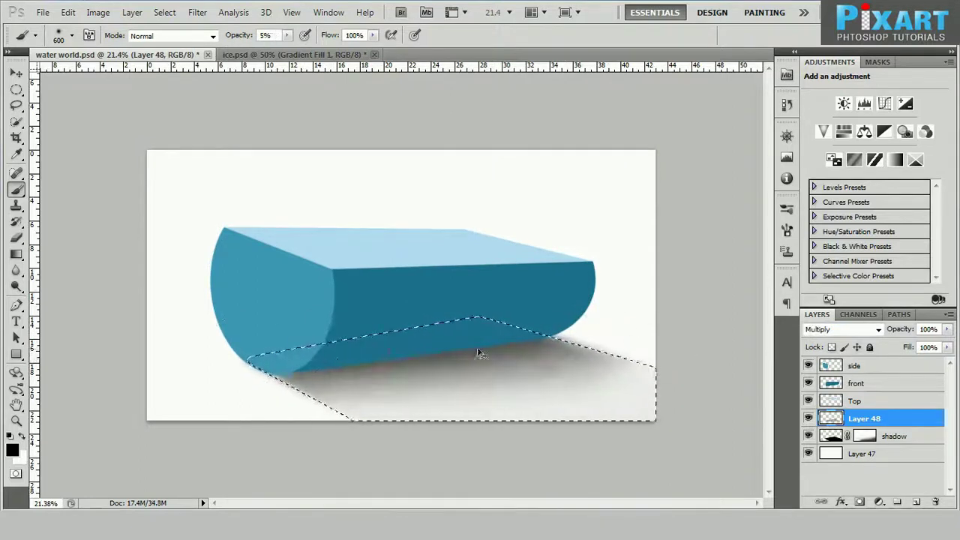
pyautogui.hotkey('ctrl', 'd')
pyautogui.press('v')
pyautogui.scroll(1, 662, 358)
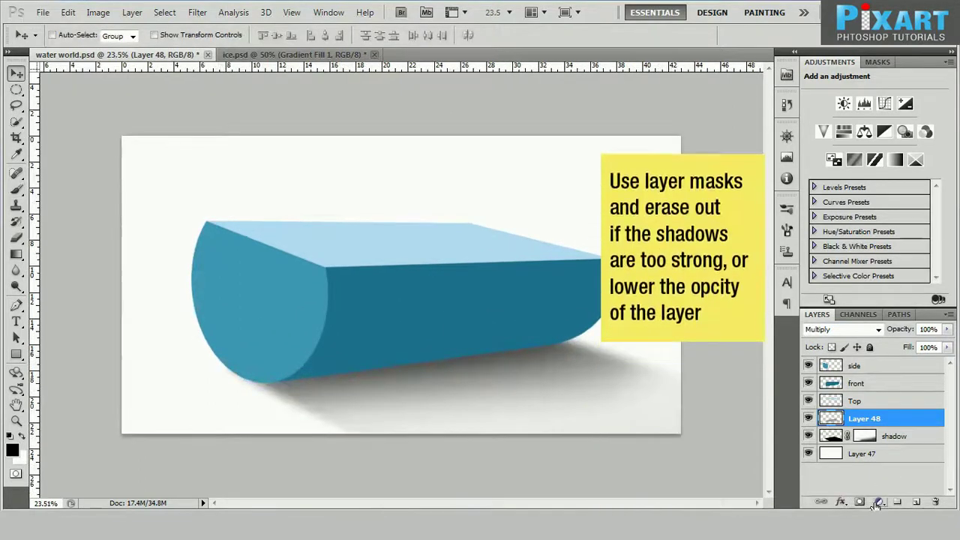
# Step: Add a mask to Layer 48 and create a second Multiply shadow layer, Layer 49
pyautogui.click(858, 502)
pyautogui.press('b')
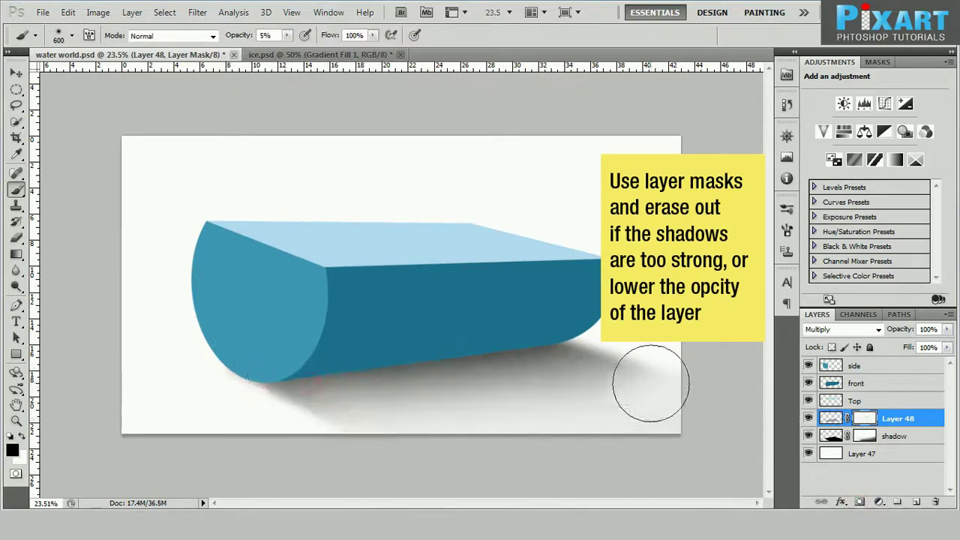
pyautogui.click(916, 502)
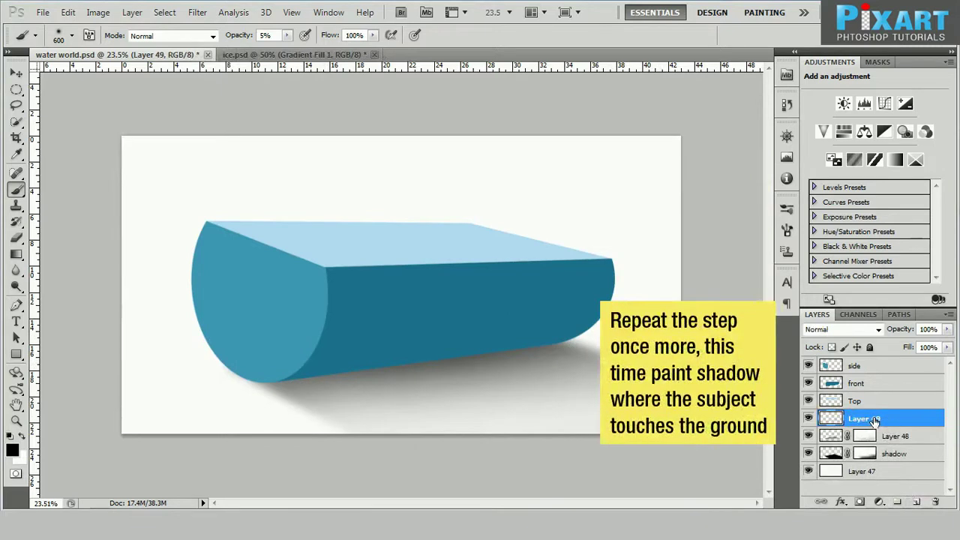
pyautogui.click(843, 329)
pyautogui.click(825, 12)
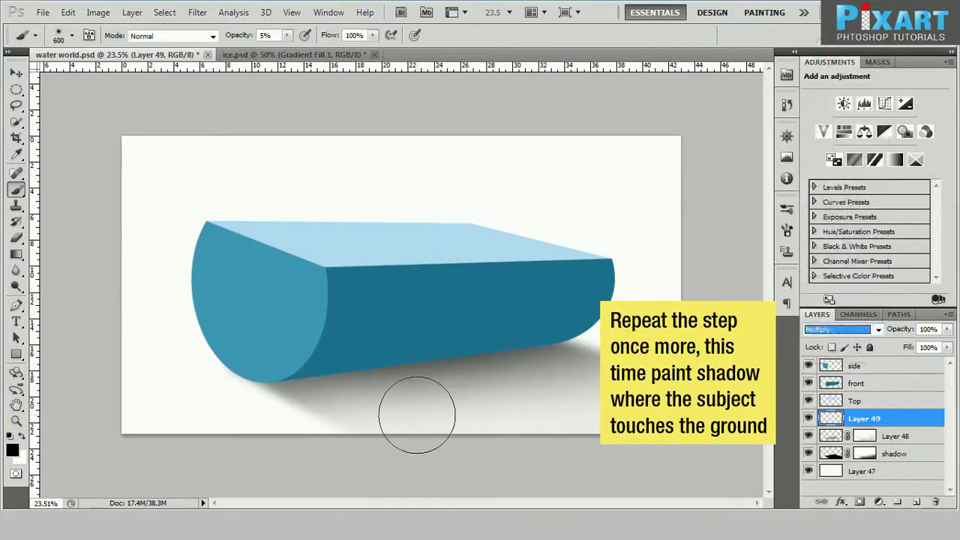
pyautogui.scroll(3, 376, 380)
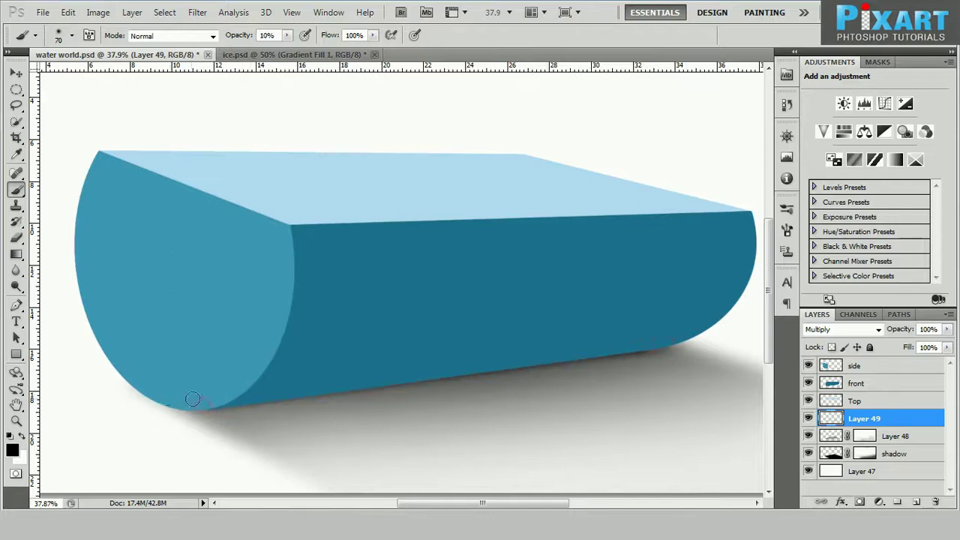
pyautogui.scroll(-3, 340, 411)
pyautogui.scroll(5, 572, 365)
# Step: Group the three shadow layers and name the group 'shadow'
pyautogui.keyDown('shift'); pyautogui.click(897, 453); pyautogui.keyUp('shift')
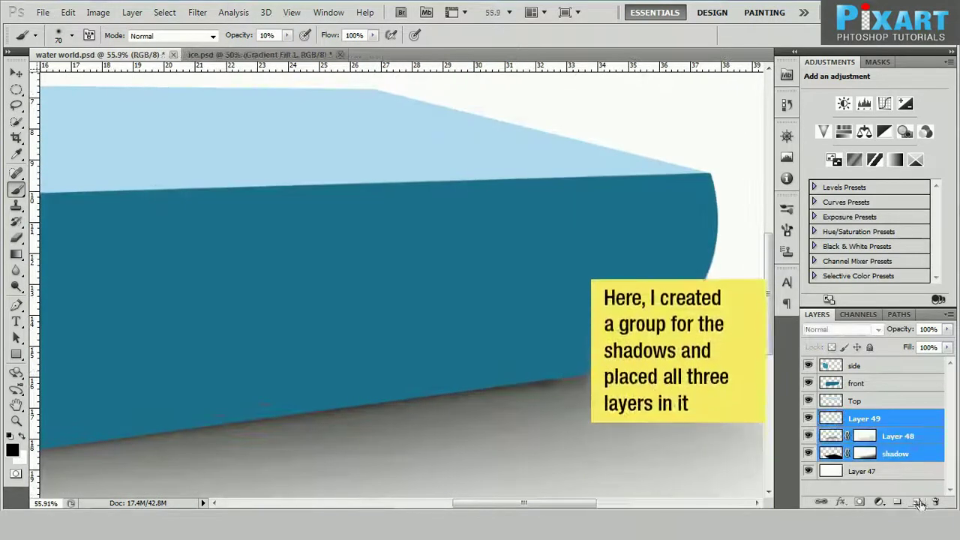
pyautogui.hotkey('ctrl', 'g')
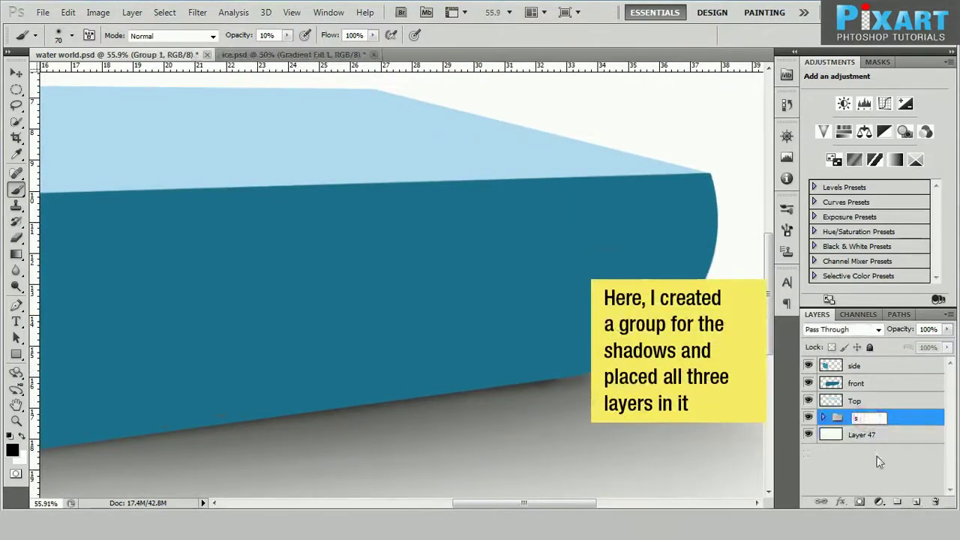
pyautogui.write('shadow')
pyautogui.click(883, 471)
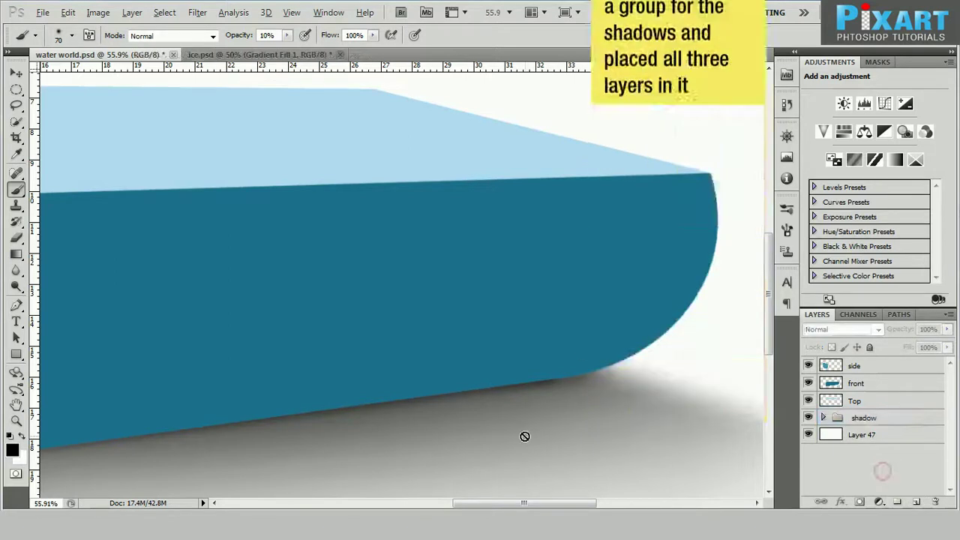
pyautogui.scroll(-2, 529, 435)
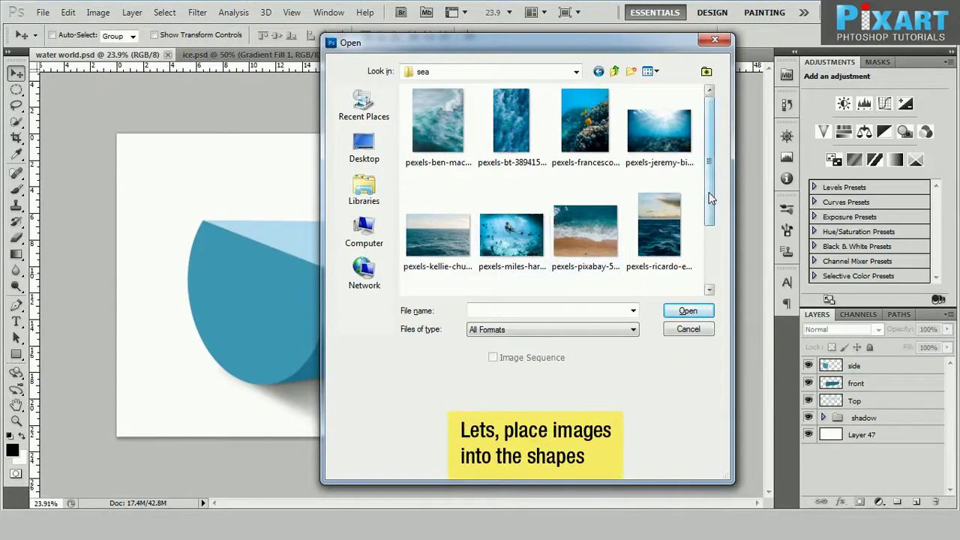
# Step: Open the island photo polynesia-3021072_1920.jpg
pyautogui.scroll(-3, 711, 197)
pyautogui.click(586, 248)
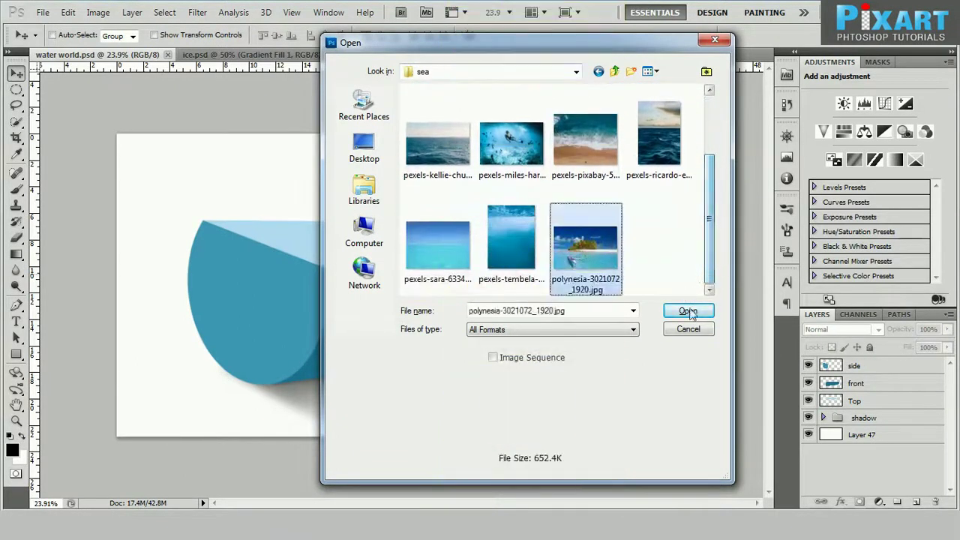
pyautogui.click(687, 312)
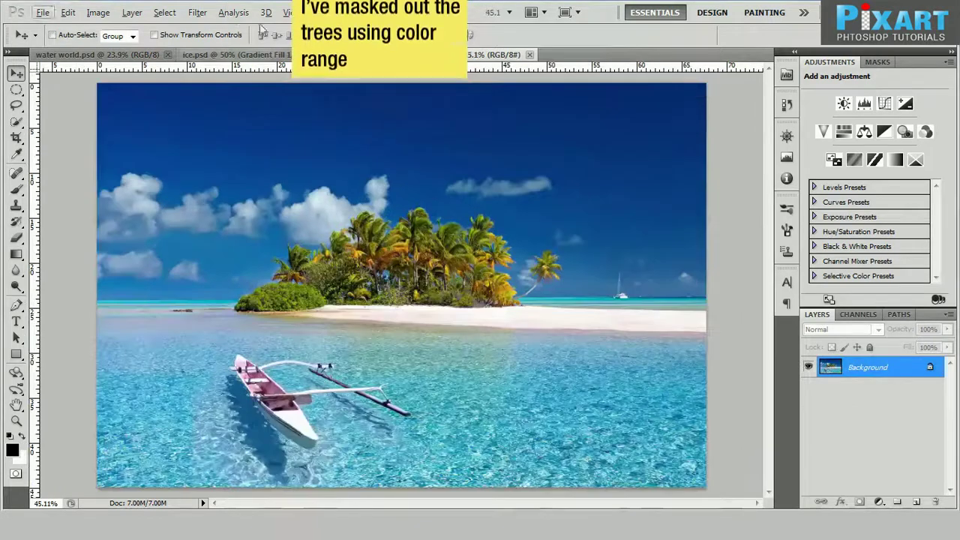
# Step: Select the palm trees and beach with Color Range and unlock the Background into Layer 0
pyautogui.click(165, 13)
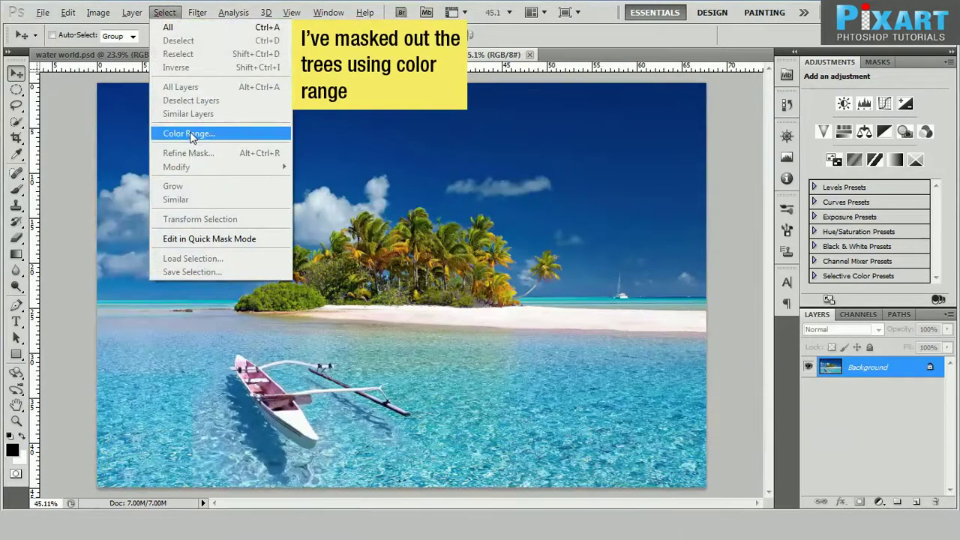
pyautogui.click(189, 133)
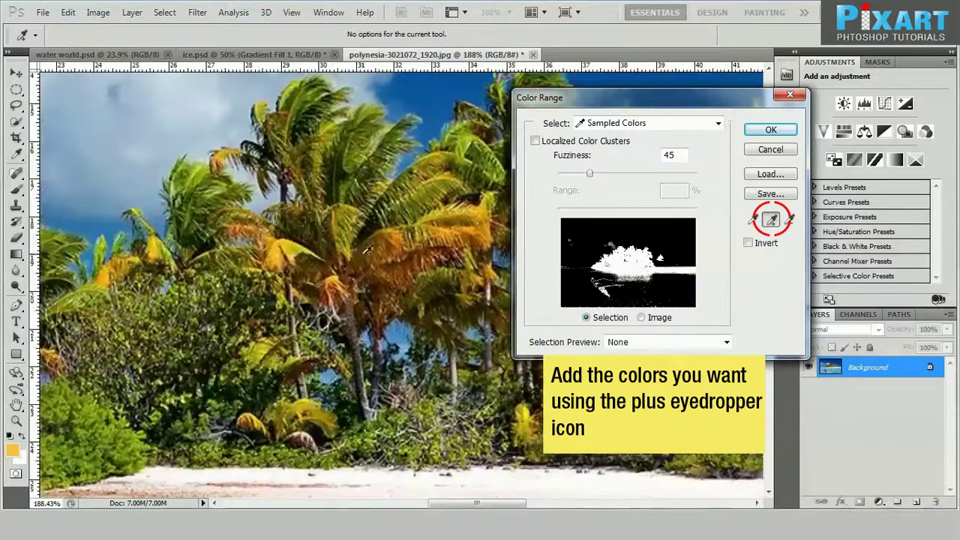
pyautogui.click(673, 342)
pyautogui.click(771, 130)
pyautogui.press('v')
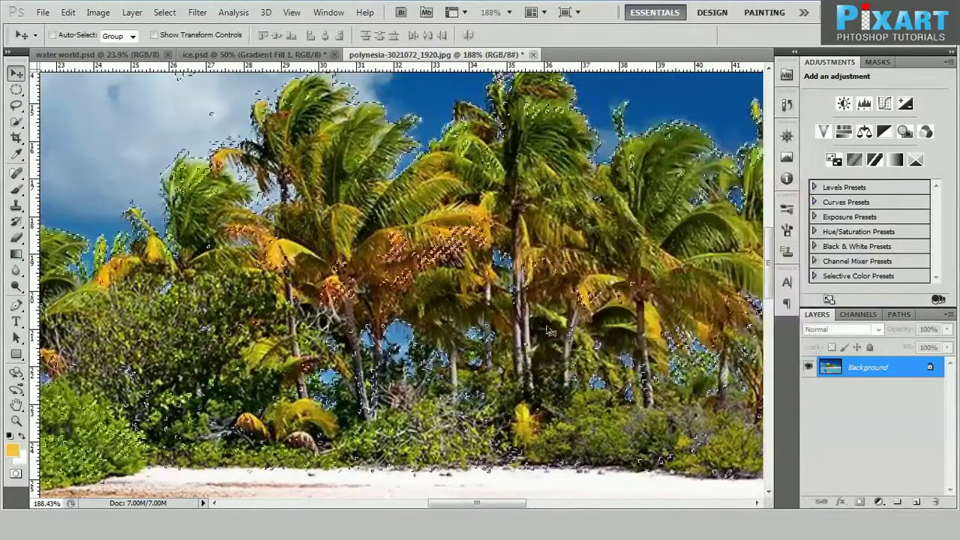
pyautogui.keyDown('alt'); pyautogui.doubleClick(862, 367); pyautogui.keyUp('alt')
# Step: Mask Layer 0 from the selection and paint out the grey cloud in the sky
pyautogui.click(860, 503)
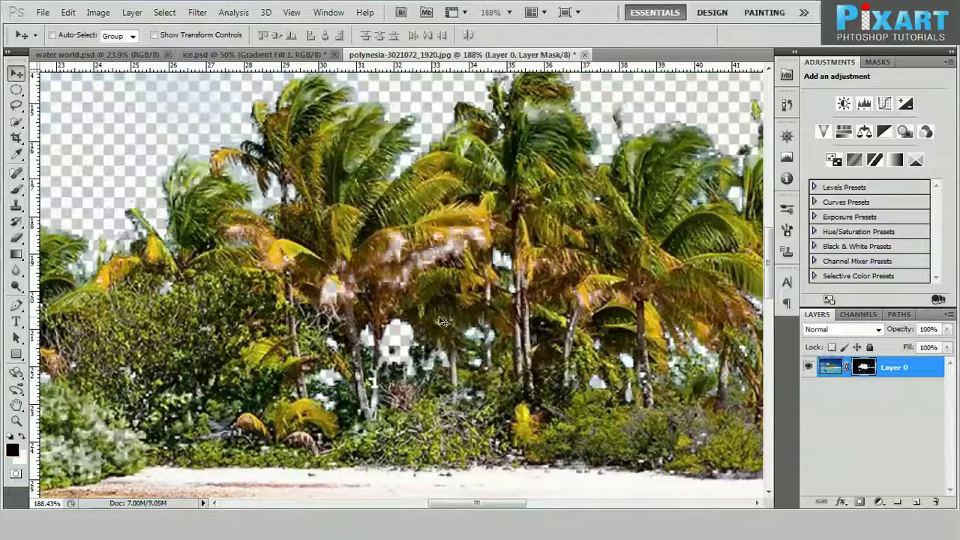
pyautogui.hotkey('ctrl', '0')
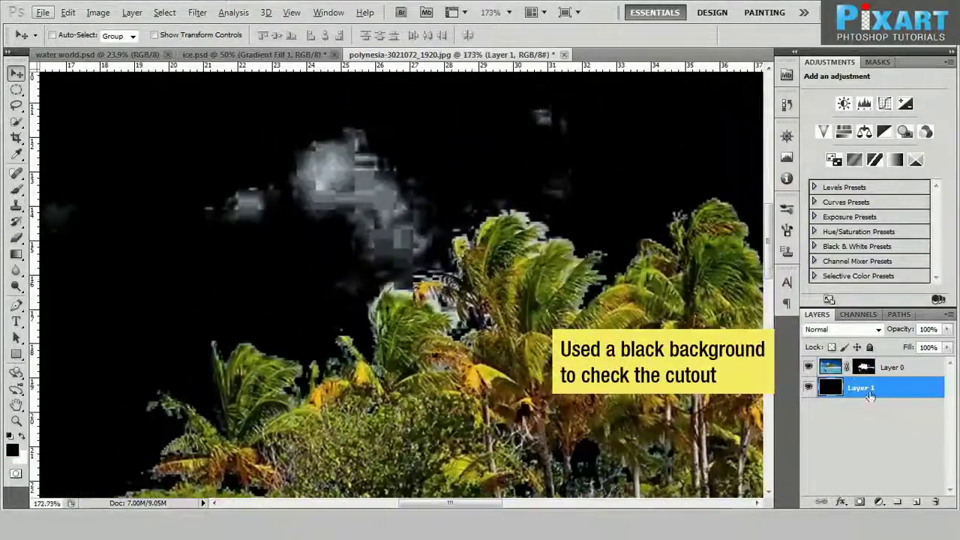
pyautogui.click(864, 368)
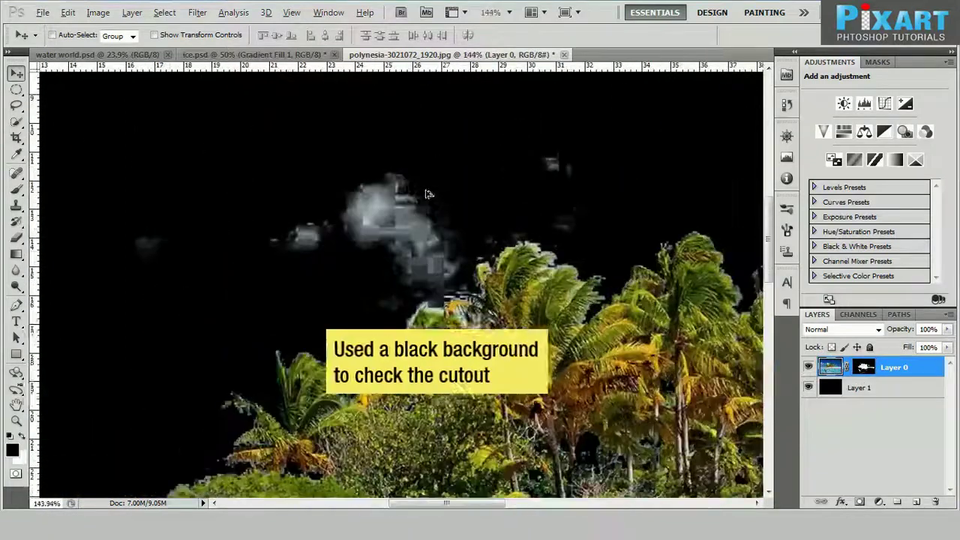
pyautogui.scroll(2, 420, 225)
pyautogui.moveTo(428, 226); pyautogui.dragTo(438, 253)
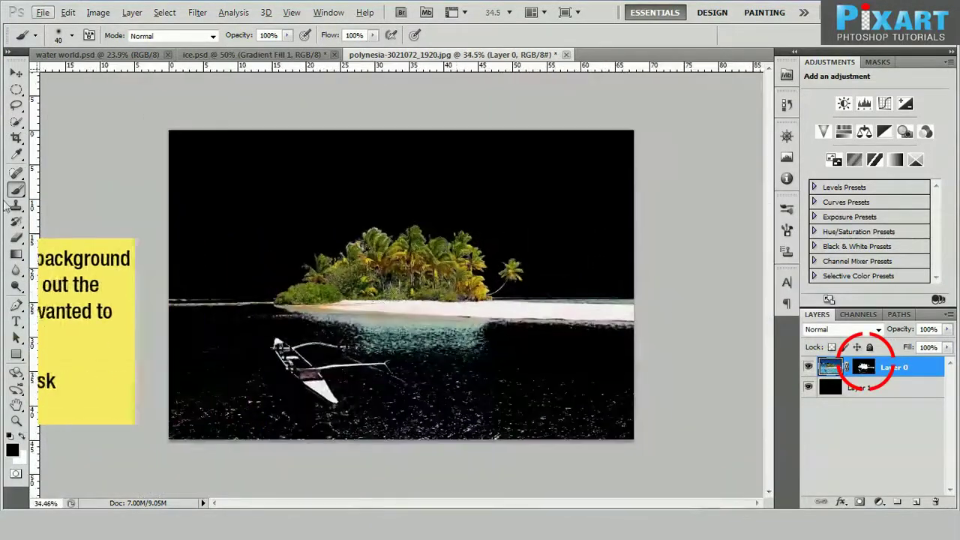
# Step: Reveal the sea by filling a rectangular selection with white on the mask
pyautogui.click(16, 90)
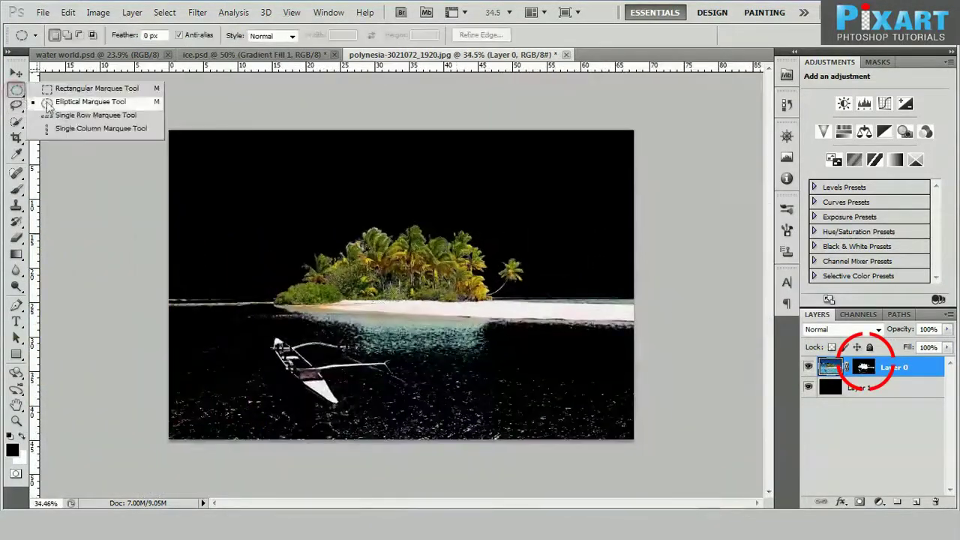
pyautogui.click(97, 81)
pyautogui.moveTo(164, 296); pyautogui.dragTo(636, 441)
pyautogui.click(864, 366)
pyautogui.hotkey('ctrl', 'BackSpace')
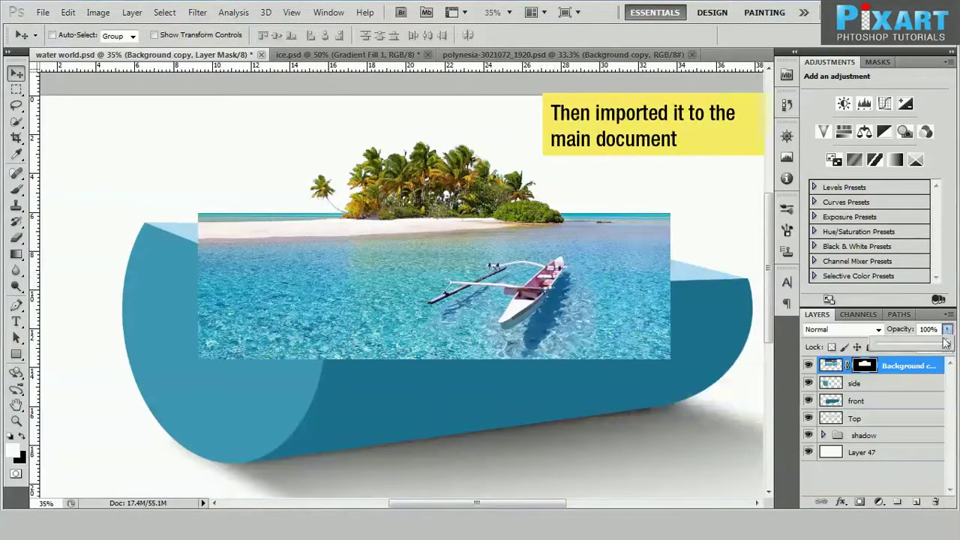
# Step: At 46% opacity, rotate and position the island photo to fit the block's top
pyautogui.press('4')
pyautogui.press('6')
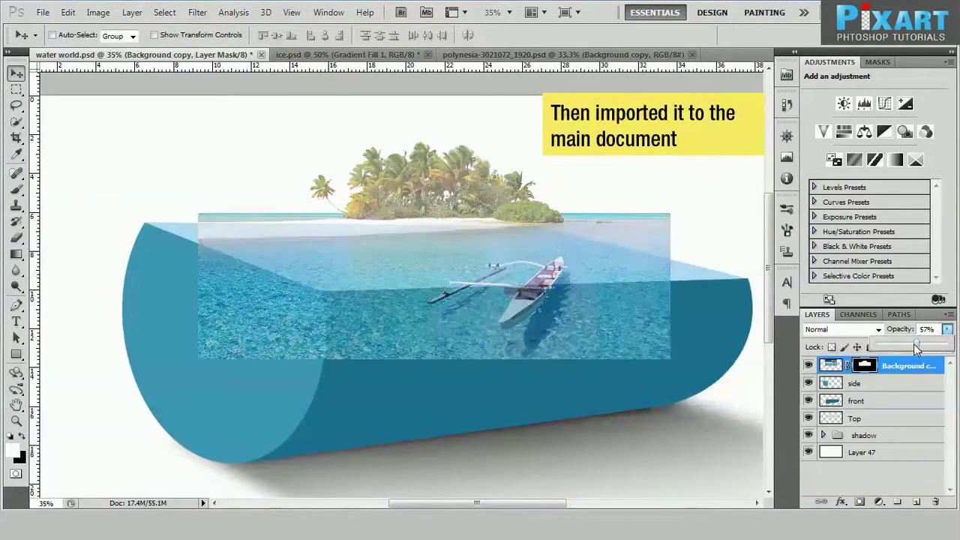
pyautogui.scroll(2, 526, 251)
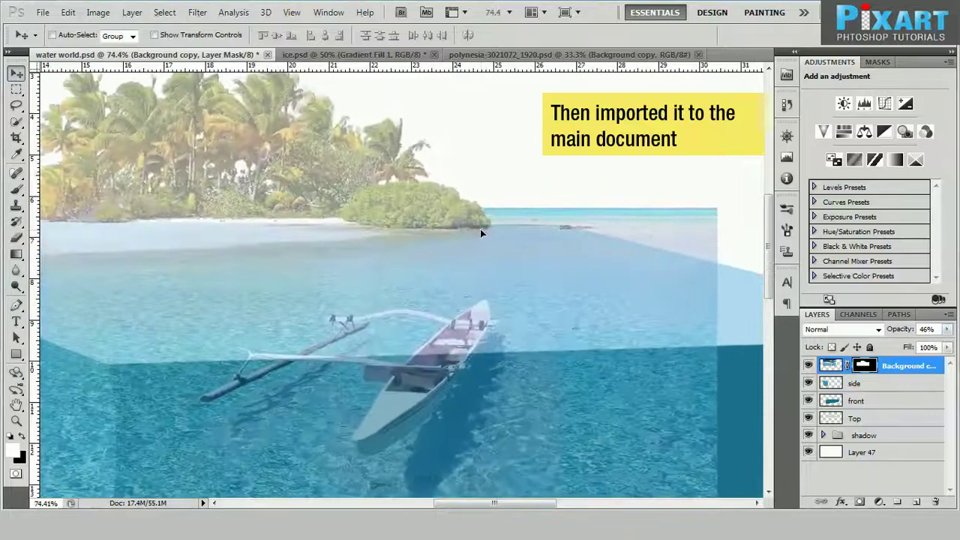
pyautogui.scroll(2, 476, 240)
pyautogui.scroll(-1, 474, 229)
pyautogui.scroll(-2, 485, 240)
pyautogui.hotkey('ctrl', 't')
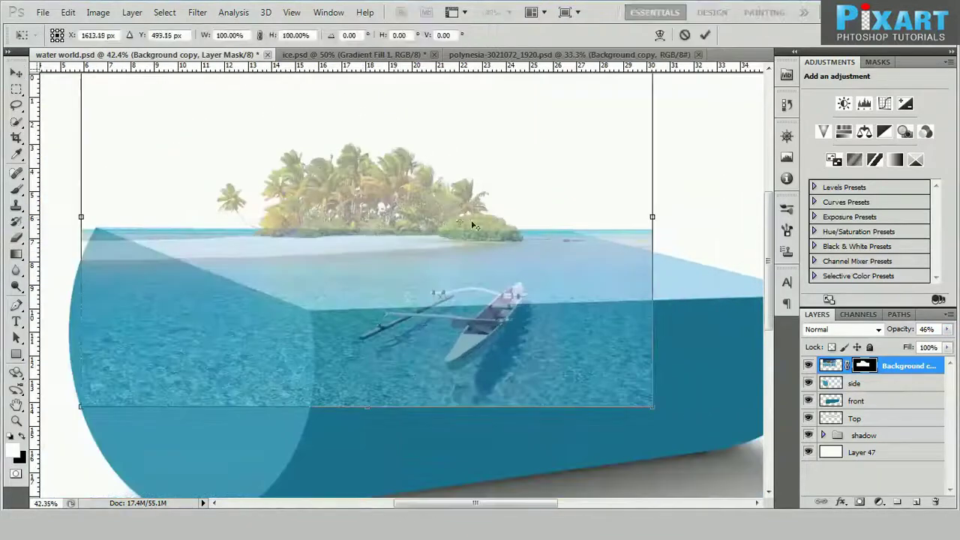
pyautogui.scroll(1, 60, 241)
pyautogui.moveTo(56, 236); pyautogui.dragTo(51, 228)
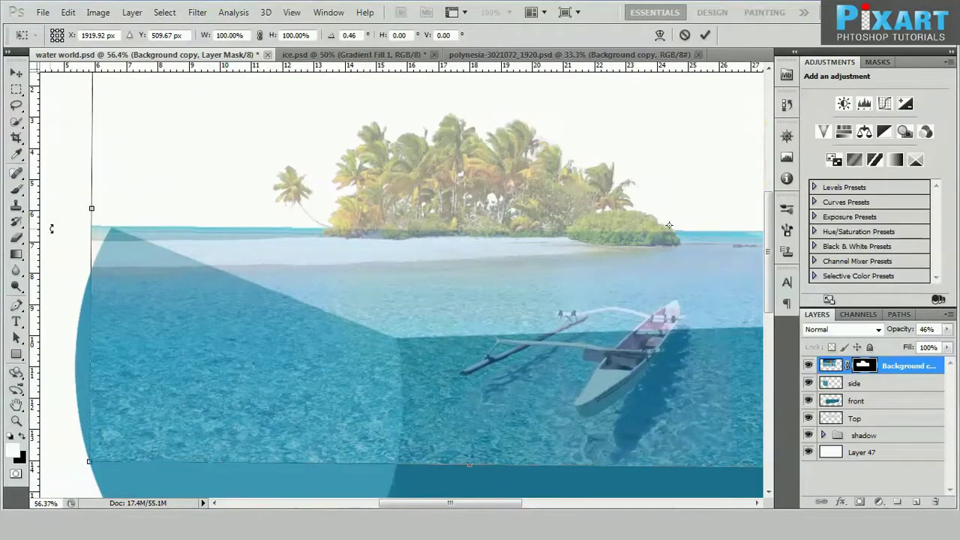
pyautogui.press('Return')
# Step: Restore the island layer to 100% opacity
pyautogui.scroll(-1, 285, 280)
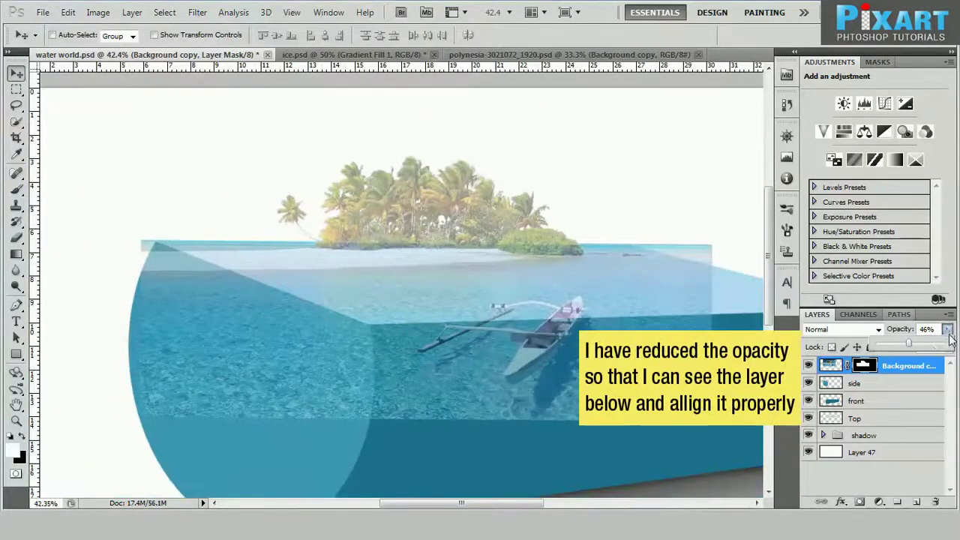
pyautogui.moveTo(949, 338); pyautogui.dragTo(946, 344)
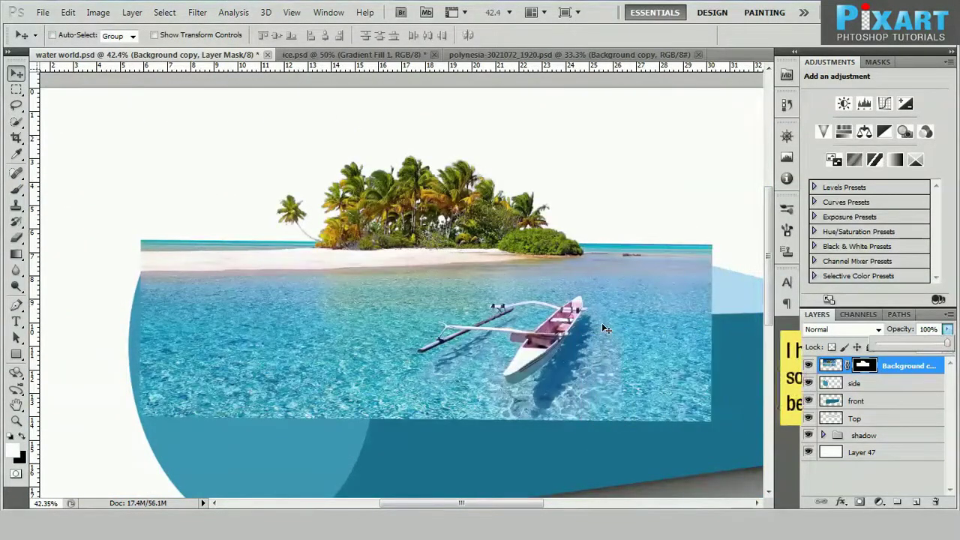
pyautogui.scroll(2, 654, 281)
pyautogui.scroll(2, 601, 287)
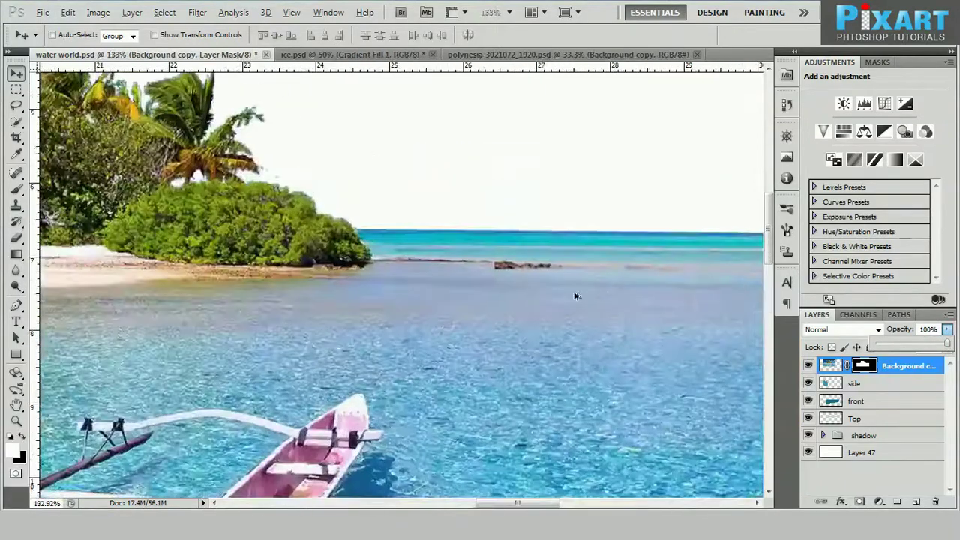
pyautogui.scroll(-2, 454, 326)
pyautogui.scroll(-2, 458, 325)
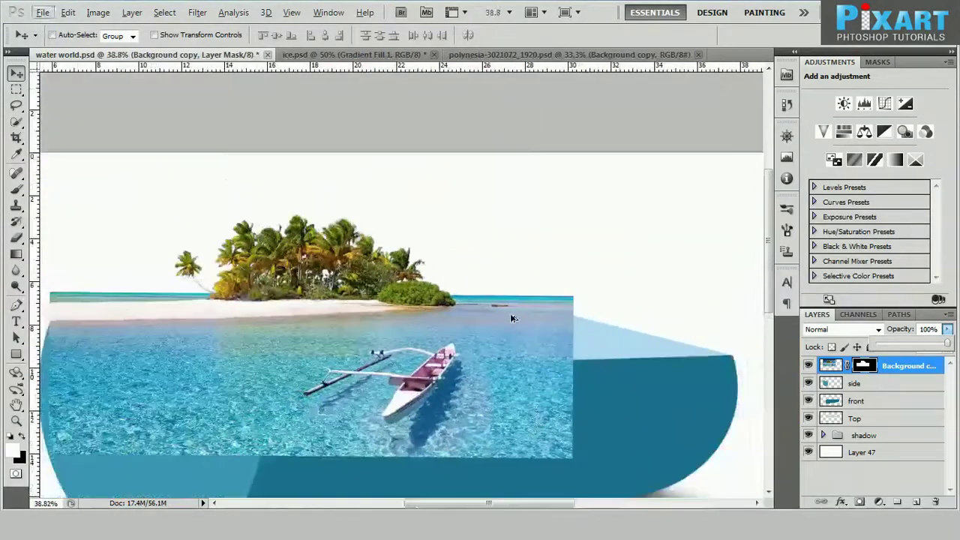
pyautogui.scroll(-1, 522, 329)
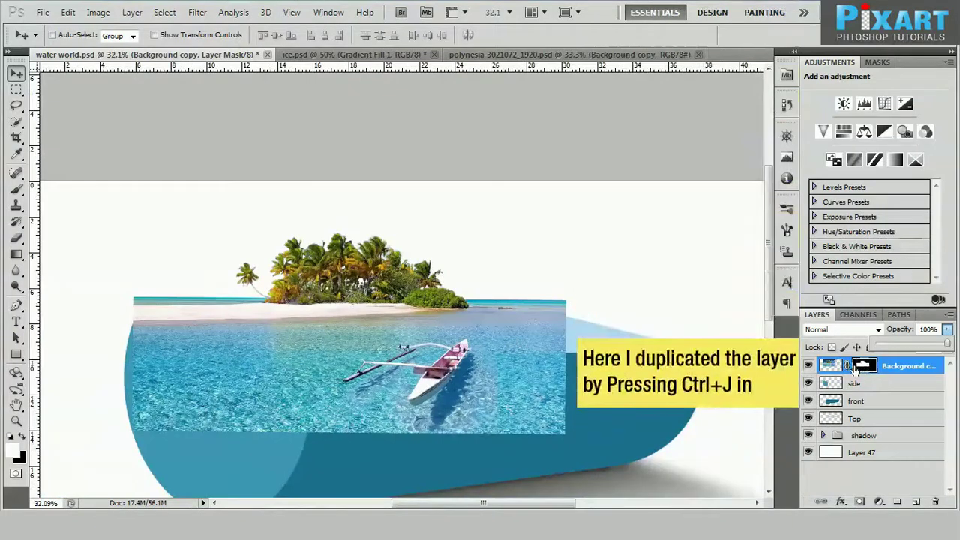
# Step: Duplicate the island layer as 'Trees' and ready a small black brush on its mask
pyautogui.hotkey('ctrl', 'j')
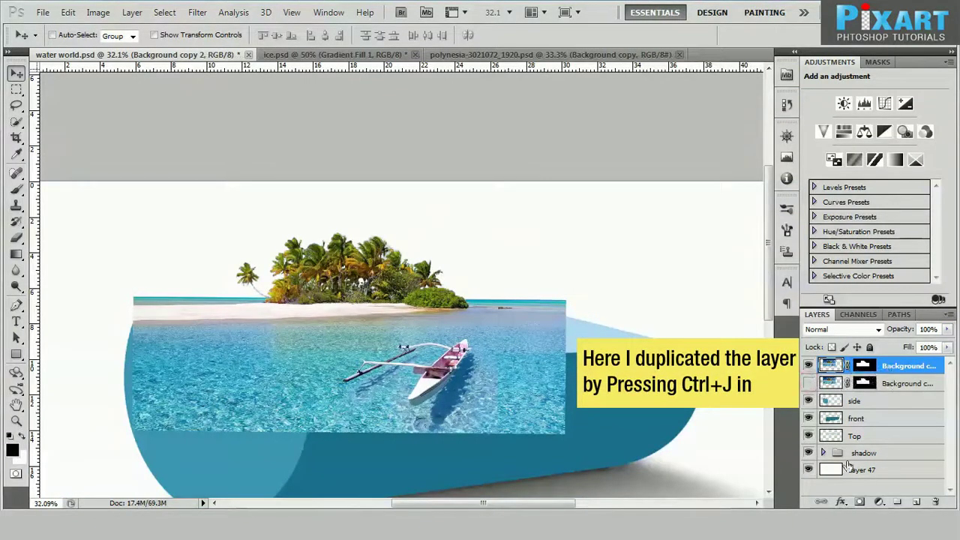
pyautogui.doubleClick(909, 367)
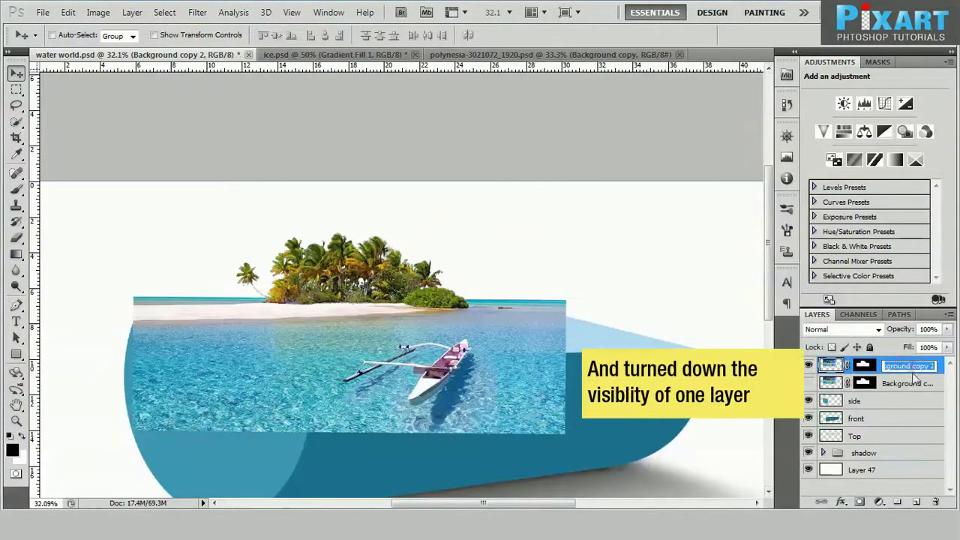
pyautogui.write('Trees')
pyautogui.click(864, 365)
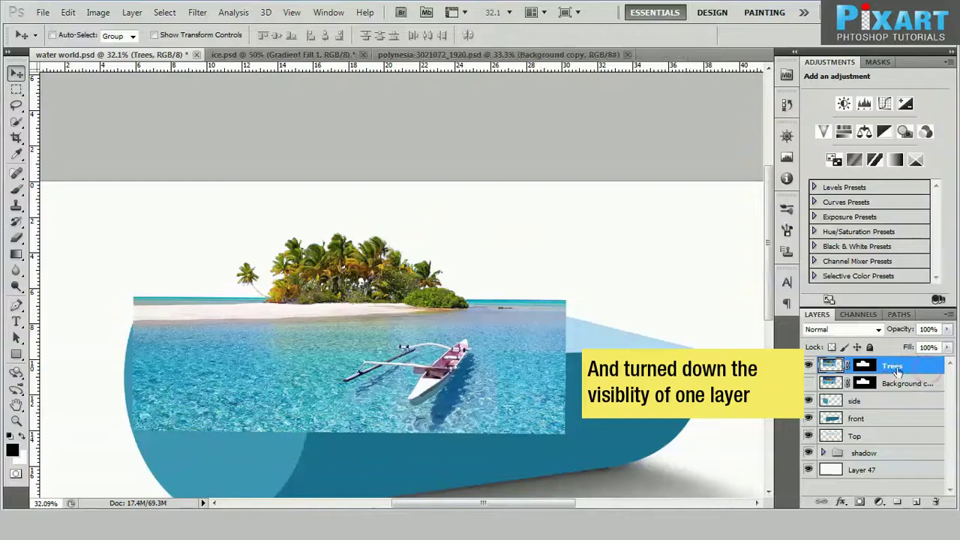
pyautogui.press('b')
pyautogui.press('[')
pyautogui.press('[')
pyautogui.press('[')
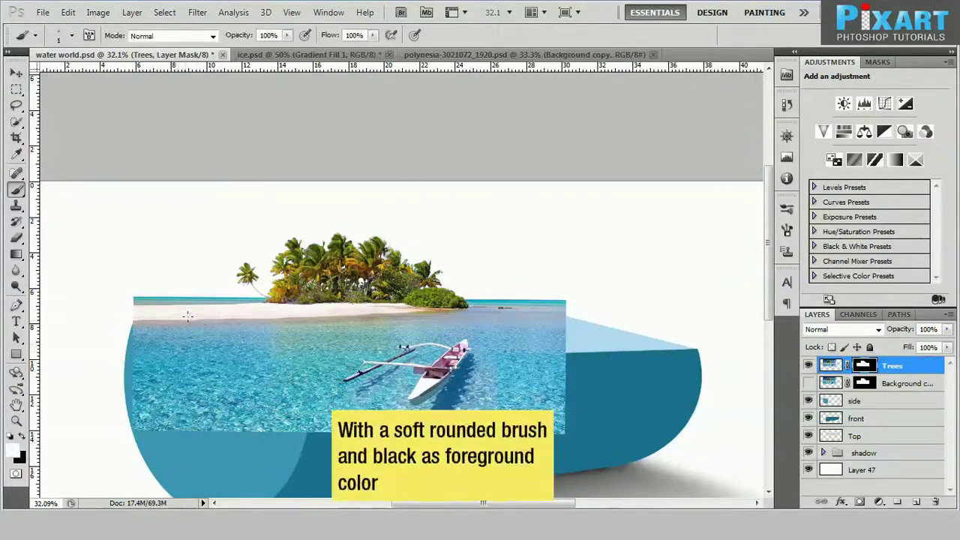
pyautogui.press('p')
pyautogui.press('b')
pyautogui.press('x')
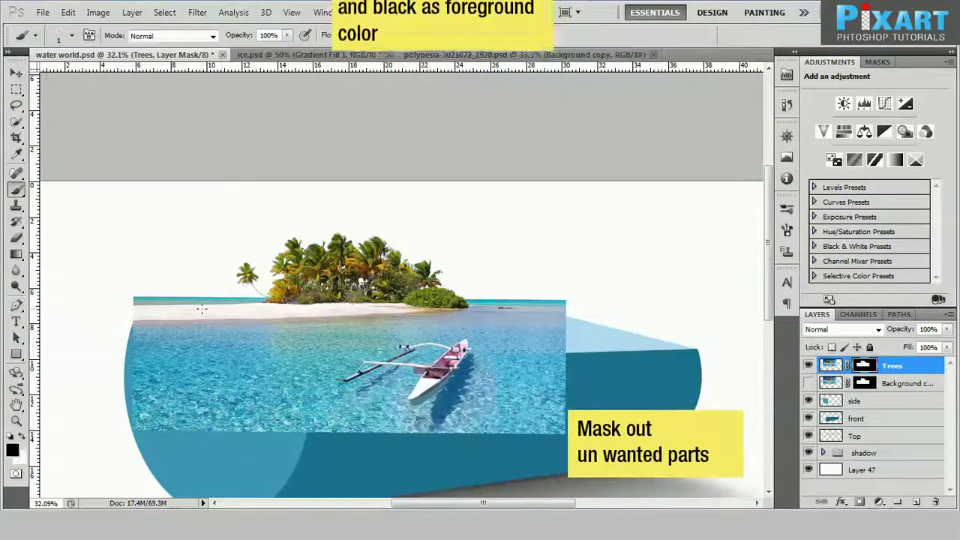
# Step: Paint out the lower-left water, the water below the beach and the right edge
pyautogui.moveTo(148, 416); pyautogui.dragTo(118, 386)
pyautogui.press('[')
pyautogui.moveTo(133, 337)
pyautogui.mouseDown()
pyautogui.moveTo(182, 413)
pyautogui.moveTo(315, 409)
pyautogui.moveTo(118, 302)
pyautogui.mouseUp()
pyautogui.press('[')
pyautogui.press('[')
pyautogui.moveTo(170, 337); pyautogui.dragTo(526, 420)
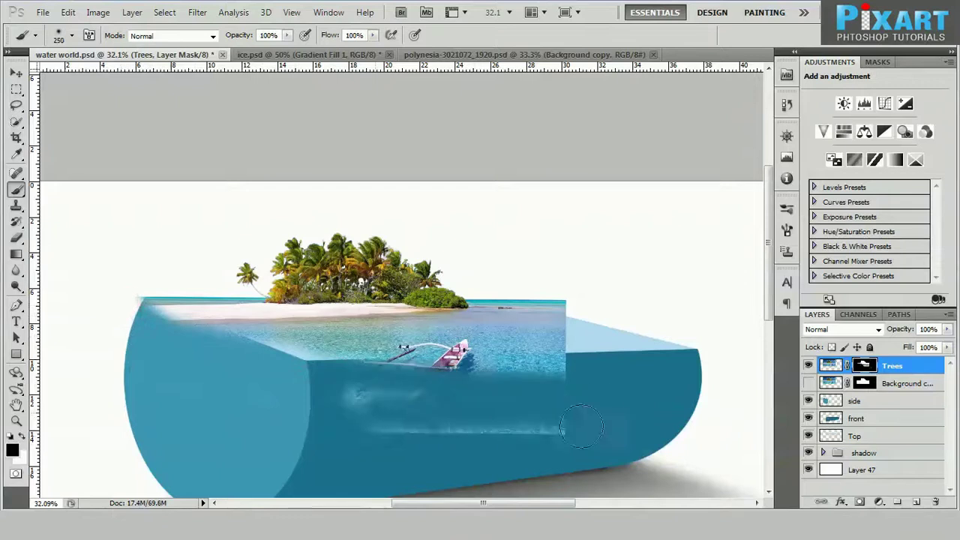
pyautogui.scroll(5, 526, 376)
pyautogui.press('[')
pyautogui.press('[')
pyautogui.press('[')
pyautogui.moveTo(599, 320)
pyautogui.mouseDown()
pyautogui.moveTo(553, 285)
pyautogui.moveTo(592, 396)
pyautogui.moveTo(448, 251)
pyautogui.moveTo(395, 230)
pyautogui.moveTo(459, 262)
pyautogui.moveTo(397, 227)
pyautogui.mouseUp()
# Step: Mask the horizon strip along the top of the island photo with a smaller brush
pyautogui.scroll(3, 323, 212)
pyautogui.press('[')
pyautogui.moveTo(162, 268)
pyautogui.mouseDown()
pyautogui.moveTo(248, 266)
pyautogui.moveTo(171, 272)
pyautogui.mouseUp()
pyautogui.moveTo(280, 266)
pyautogui.mouseDown()
pyautogui.moveTo(172, 268)
pyautogui.moveTo(209, 252)
pyautogui.mouseUp()
pyautogui.scroll(-3, 407, 223)
pyautogui.scroll(2, 155, 261)
pyautogui.moveTo(618, 261); pyautogui.dragTo(172, 258)
pyautogui.scroll(2, 593, 240)
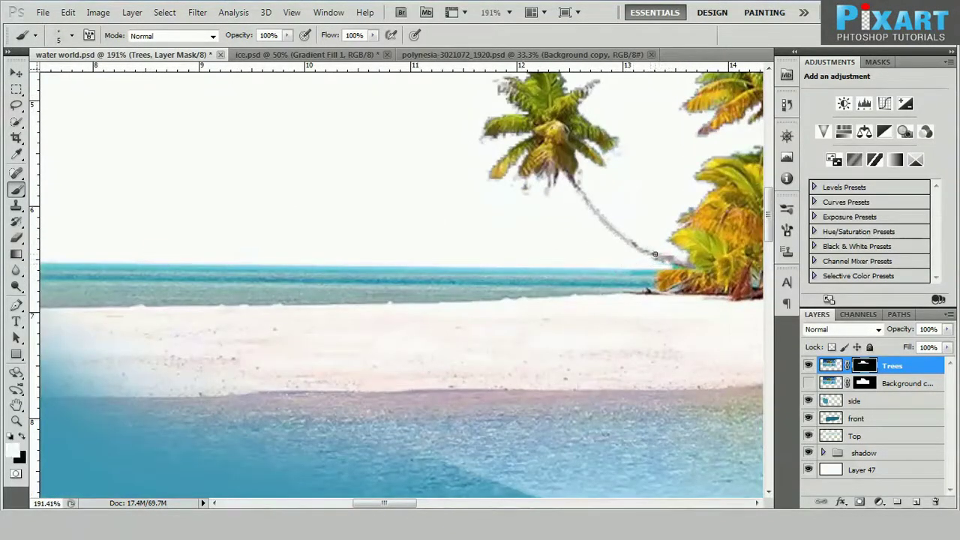
pyautogui.scroll(2, 640, 250)
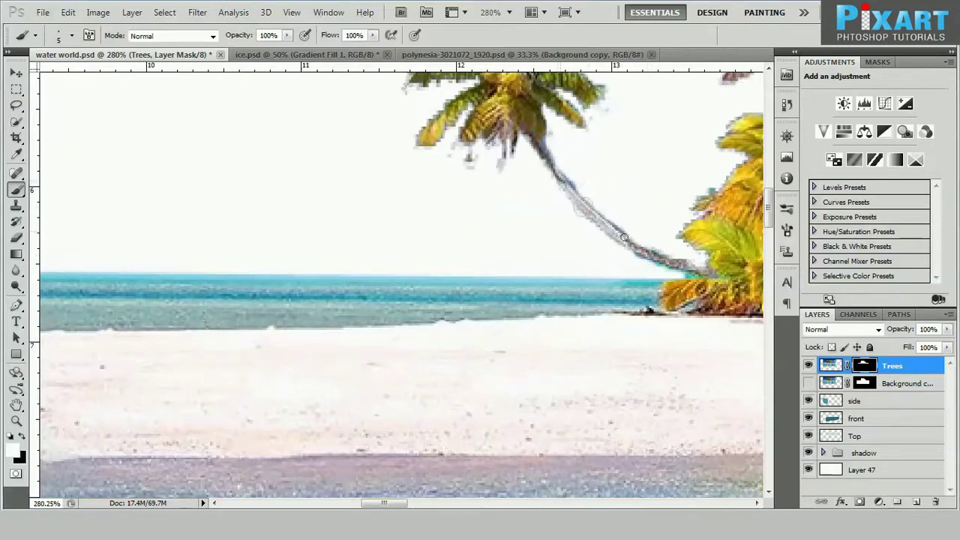
pyautogui.scroll(1, 467, 187)
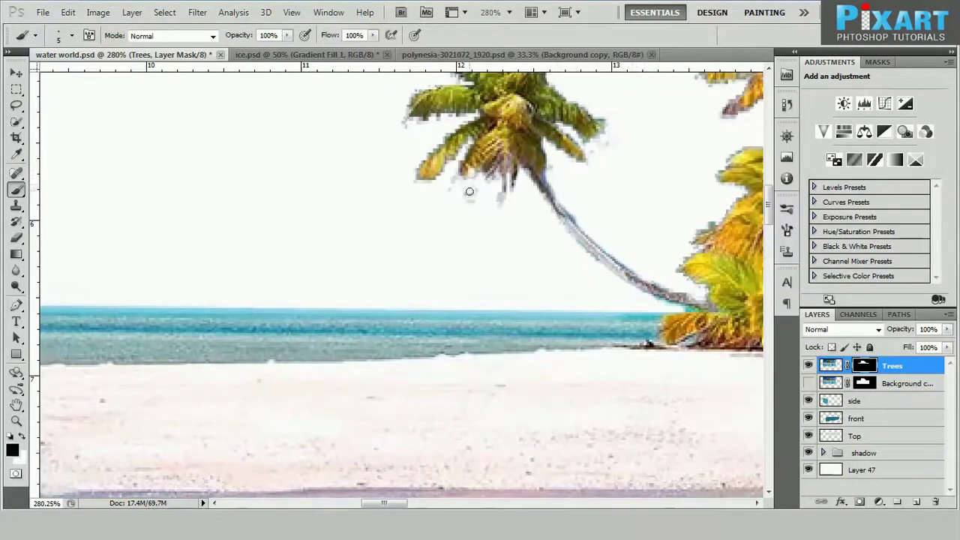
# Step: Paint out the dark smudge on the water top with a white 20% opacity, size-150 brush
pyautogui.press('x')
pyautogui.scroll(-1, 467, 197)
pyautogui.scroll(-1, 487, 193)
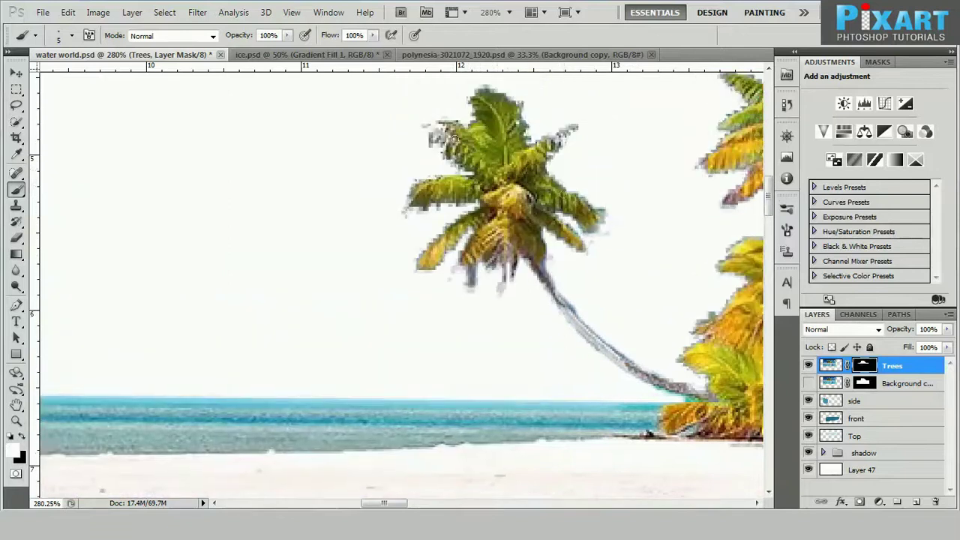
pyautogui.scroll(-1, 515, 191)
pyautogui.scroll(-1, 469, 165)
pyautogui.scroll(-1, 495, 184)
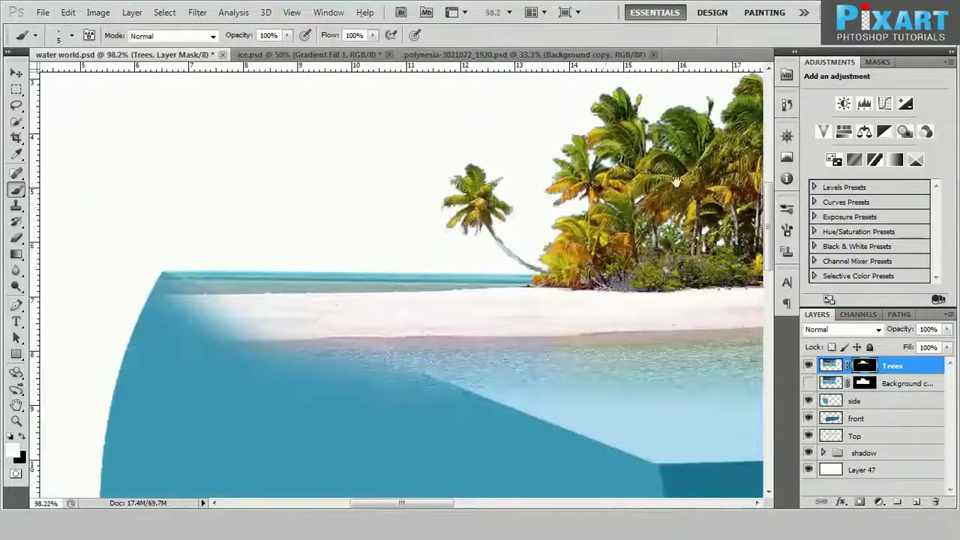
pyautogui.scroll(-1, 540, 213)
pyautogui.scroll(-1, 585, 245)
pyautogui.press('v')
pyautogui.scroll(2, 388, 237)
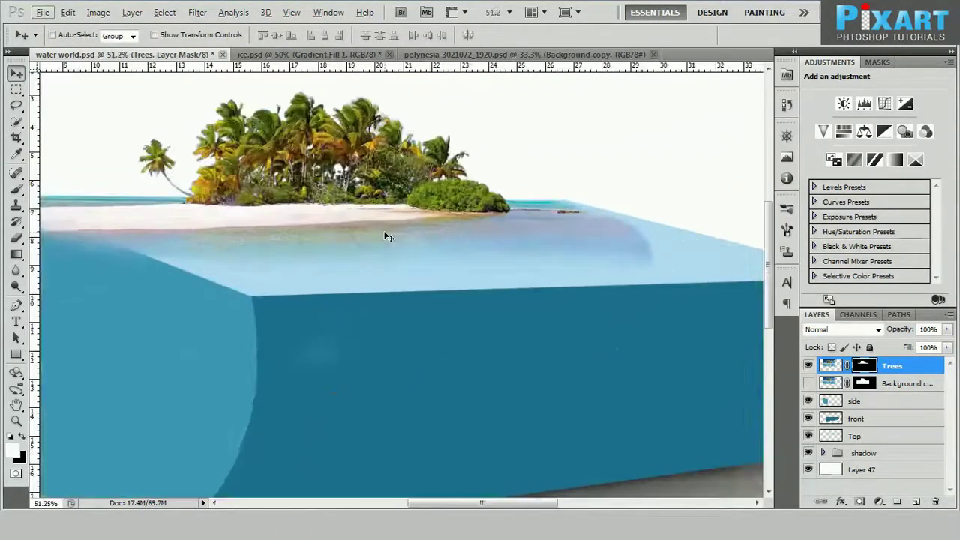
pyautogui.press('b')
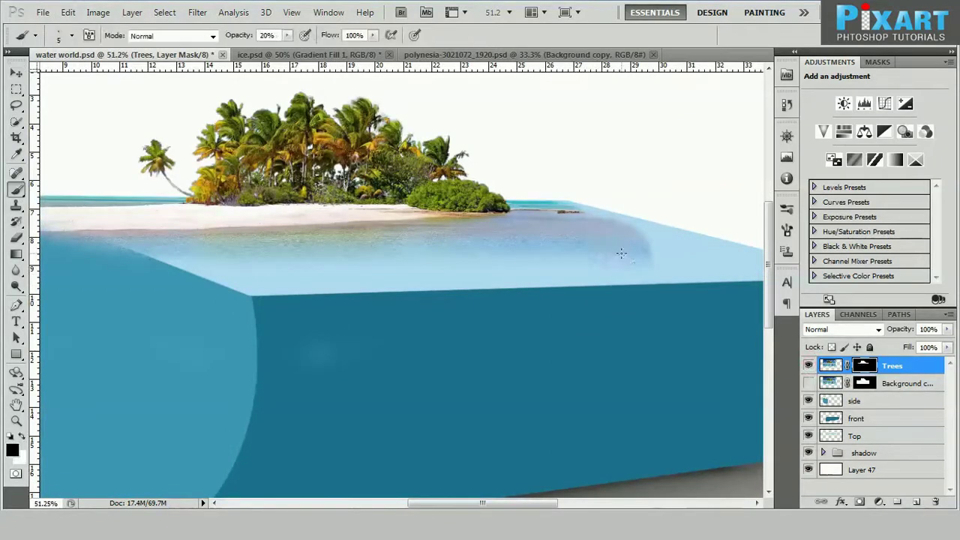
pyautogui.press('2')
pyautogui.press('[')
pyautogui.moveTo(578, 247)
pyautogui.mouseDown()
pyautogui.moveTo(562, 215)
pyautogui.moveTo(668, 235)
pyautogui.mouseUp()
# Step: Brush a crisp top water edge at full opacity, size 175, then load the top selection
pyautogui.press(']')
pyautogui.moveTo(174, 288); pyautogui.dragTo(475, 373)
pyautogui.press('0')
pyautogui.moveTo(457, 377)
pyautogui.mouseDown()
pyautogui.moveTo(400, 339)
pyautogui.moveTo(275, 299)
pyautogui.mouseUp()
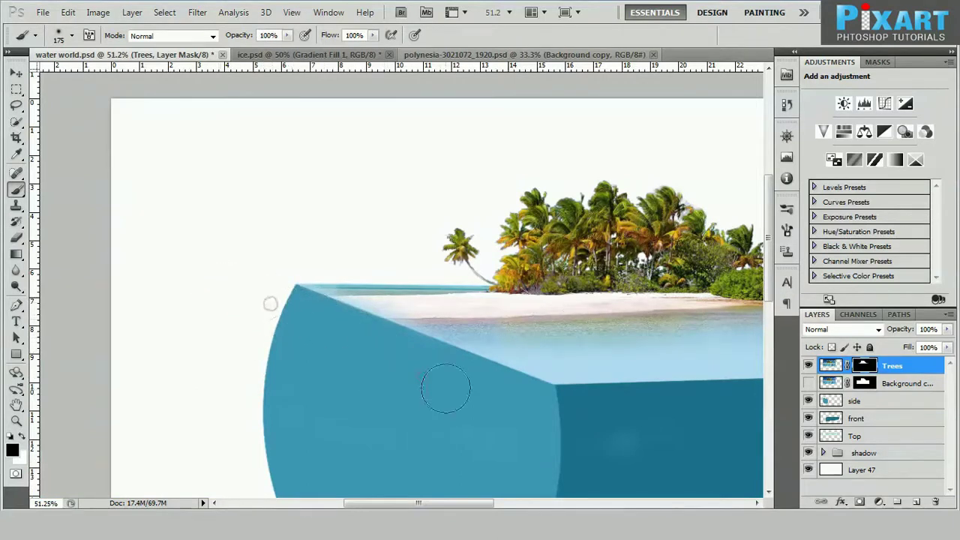
pyautogui.press('v')
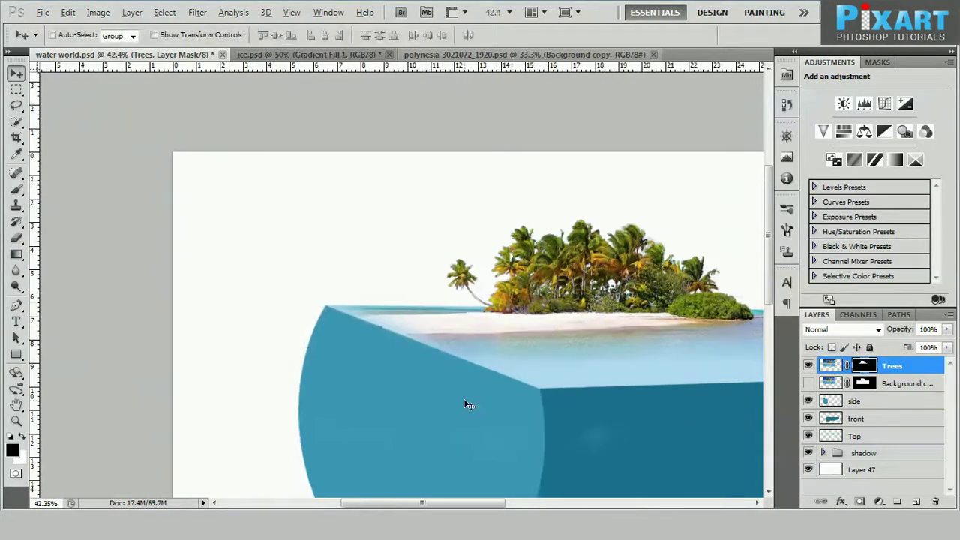
pyautogui.hscroll(3, 463, 398)
pyautogui.keyDown('ctrl'); pyautogui.click(833, 436); pyautogui.keyUp('ctrl')
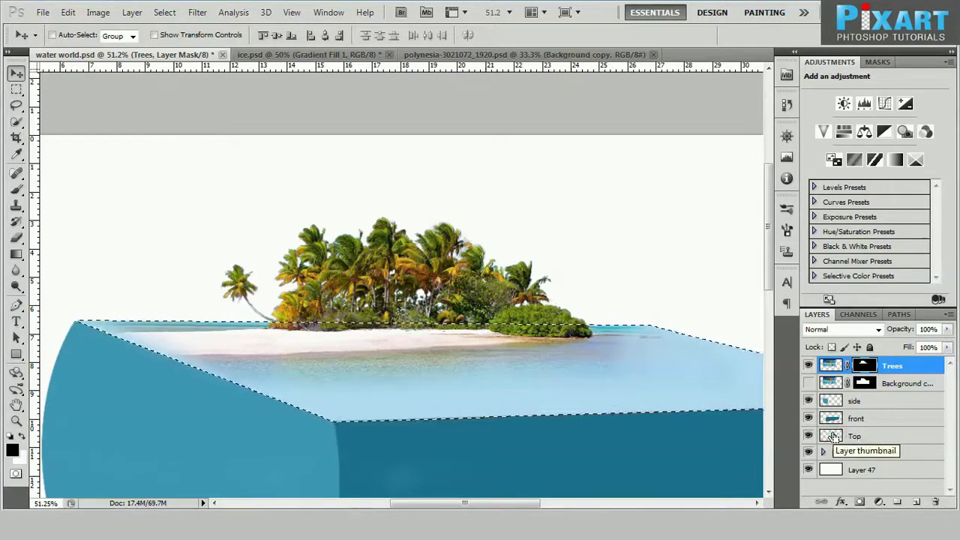
# Step: Duplicate the Trees layer and open and copy the rough open-sea photo
pyautogui.hotkey('ctrl', 'd')
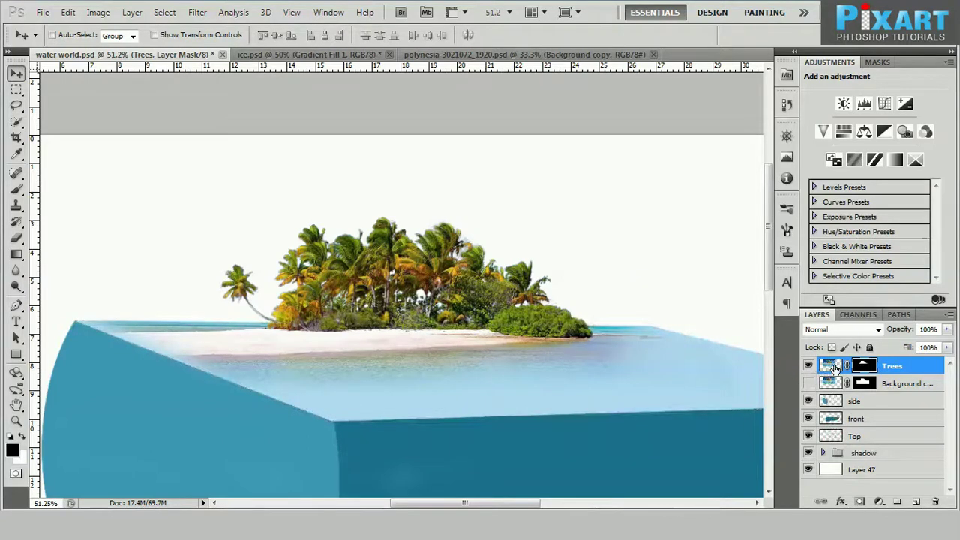
pyautogui.hotkey('ctrl', 'j')
pyautogui.hotkey('ctrl', '-')
pyautogui.hotkey('ctrl', 'o')
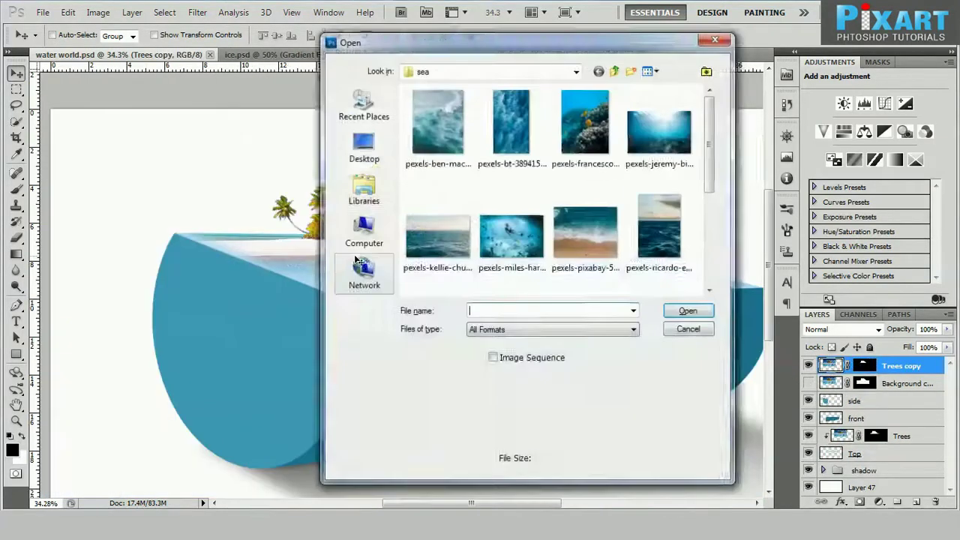
pyautogui.doubleClick(438, 236)
pyautogui.hotkey('ctrl', 'a')
pyautogui.hotkey('ctrl', 'Tab')
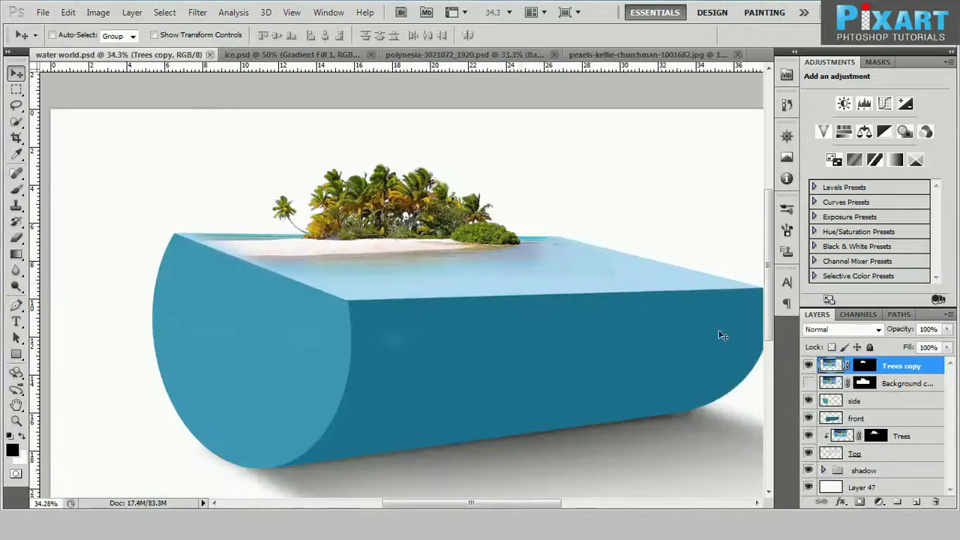
# Step: Paste the sea photo above the Trees layer and move it to the canvas top
pyautogui.click(903, 437)
pyautogui.hotkey('ctrl', 'v')
pyautogui.scroll(-3, 581, 394)
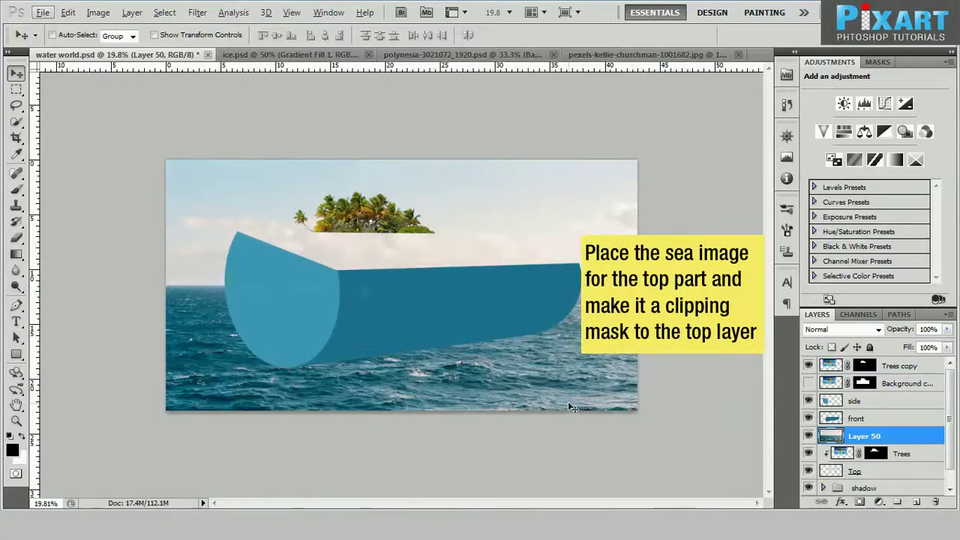
pyautogui.moveTo(568, 402); pyautogui.dragTo(564, 264)
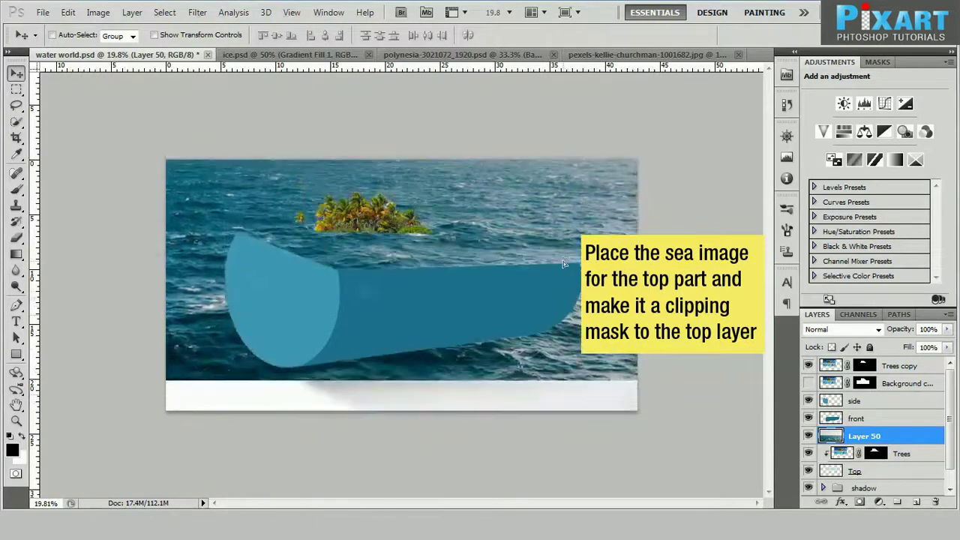
pyautogui.hotkey('ctrl', 't')
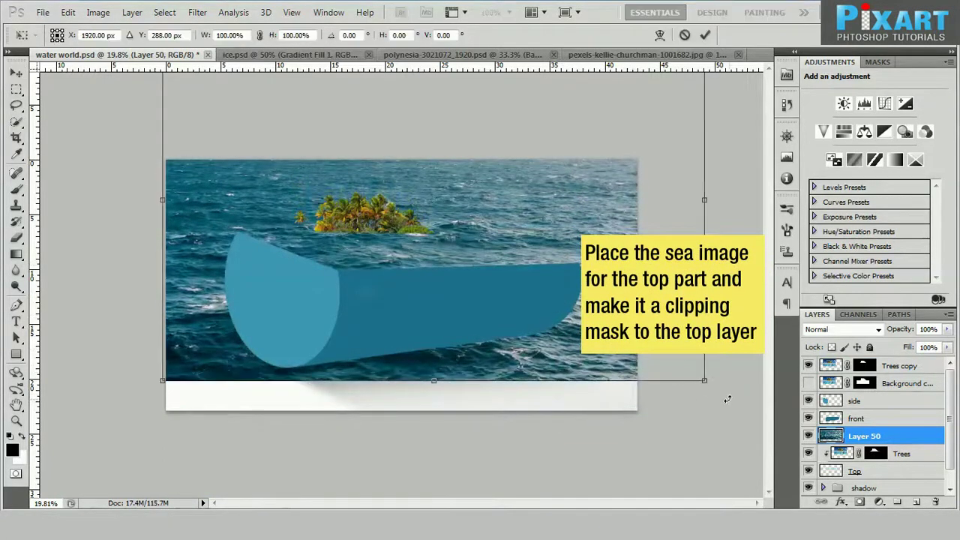
pyautogui.press('Return')
# Step: Convert the sea layer to a Smart Object and scale it to about half over the block's top
pyautogui.rightClick(864, 435)
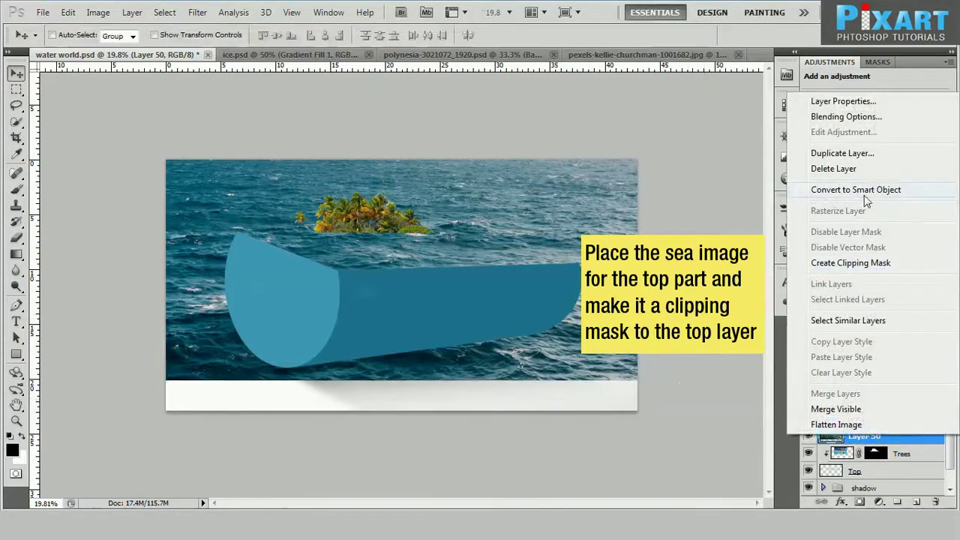
pyautogui.click(855, 189)
pyautogui.hotkey('ctrl', 't')
pyautogui.moveTo(697, 384); pyautogui.dragTo(572, 292)
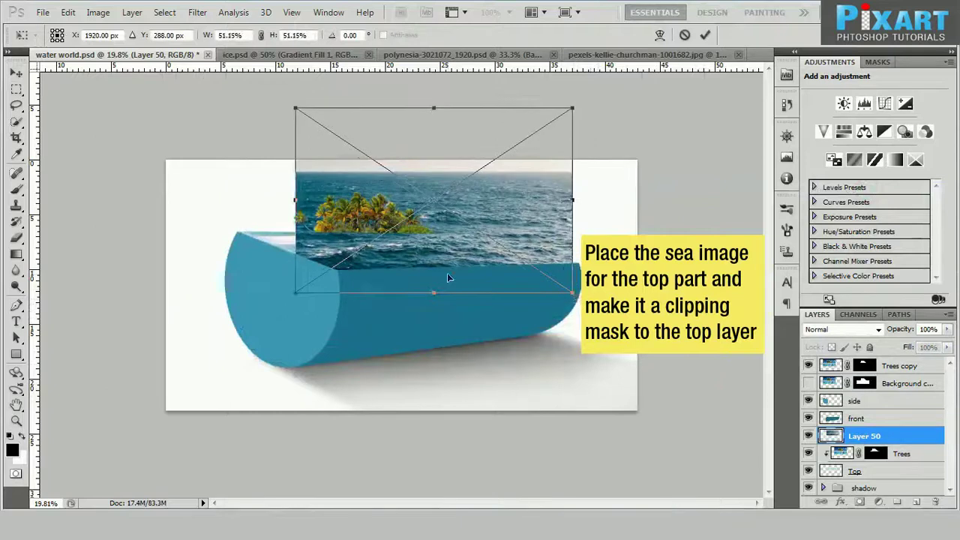
pyautogui.moveTo(449, 277); pyautogui.dragTo(416, 280)
# Step: Rotate and tilt the sea image across the top face and clip it to the top shape
pyautogui.scroll(1, 405, 284)
pyautogui.moveTo(505, 337)
pyautogui.mouseDown()
pyautogui.moveTo(493, 346)
pyautogui.moveTo(507, 345)
pyautogui.mouseUp()
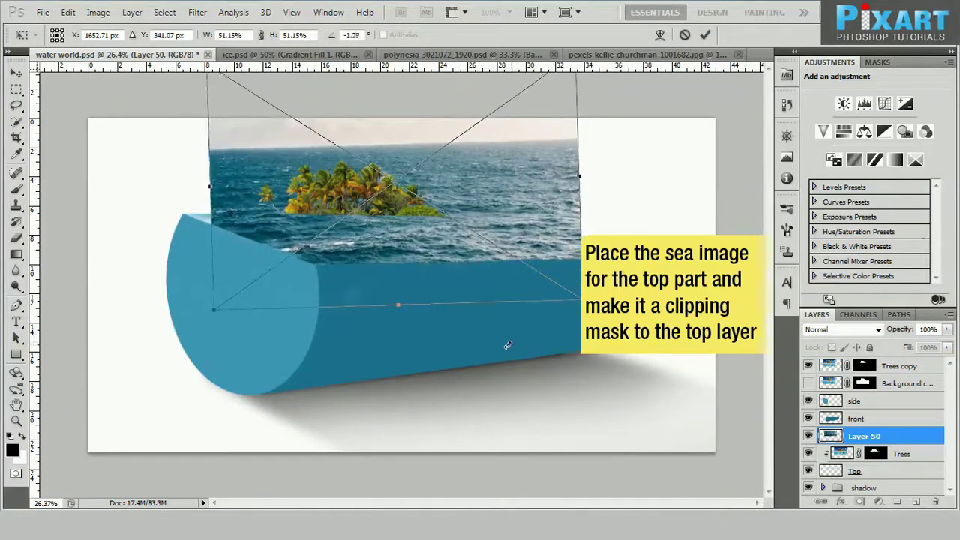
pyautogui.moveTo(508, 345)
pyautogui.mouseDown()
pyautogui.moveTo(510, 294)
pyautogui.moveTo(570, 306)
pyautogui.moveTo(499, 284)
pyautogui.moveTo(501, 302)
pyautogui.mouseUp()
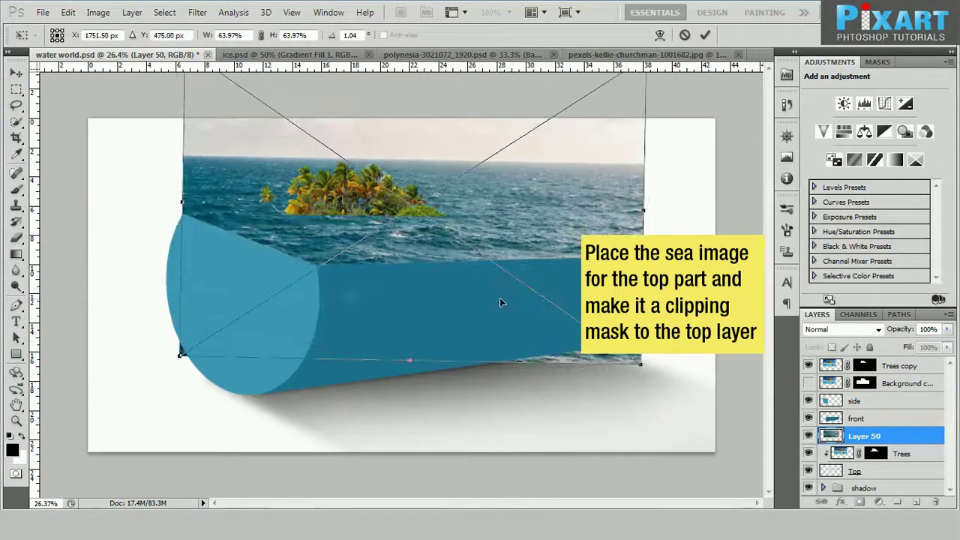
pyautogui.press('Return')
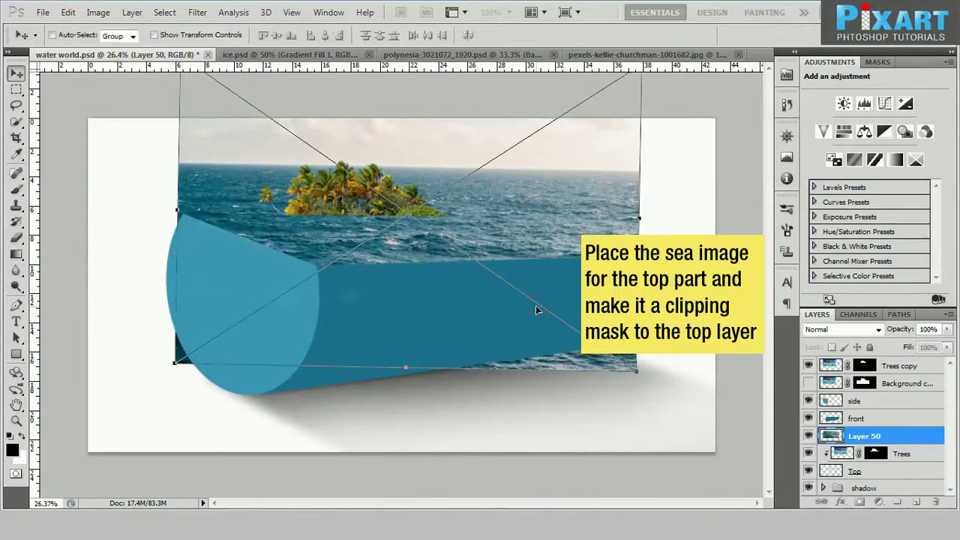
pyautogui.scroll(2, 536, 309)
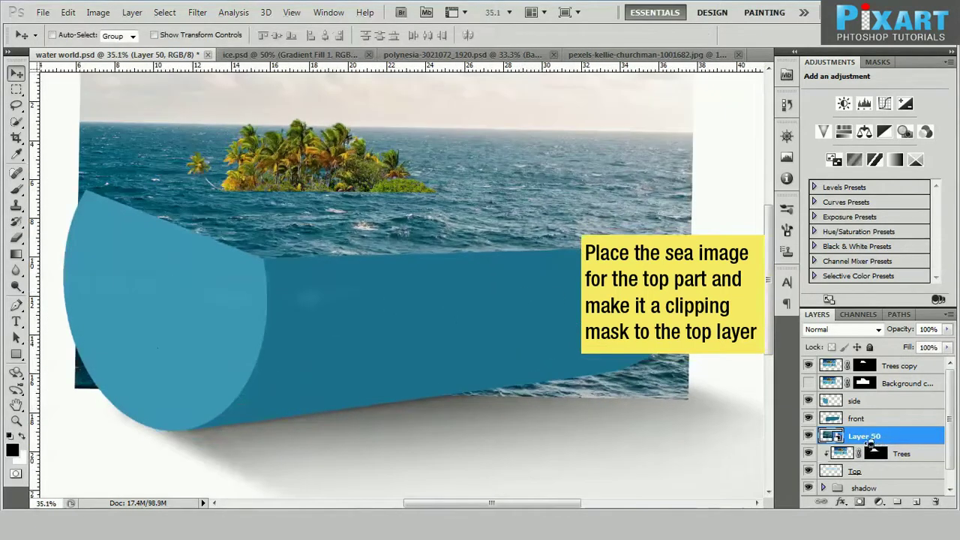
pyautogui.keyDown('alt'); pyautogui.click(869, 444); pyautogui.keyUp('alt')
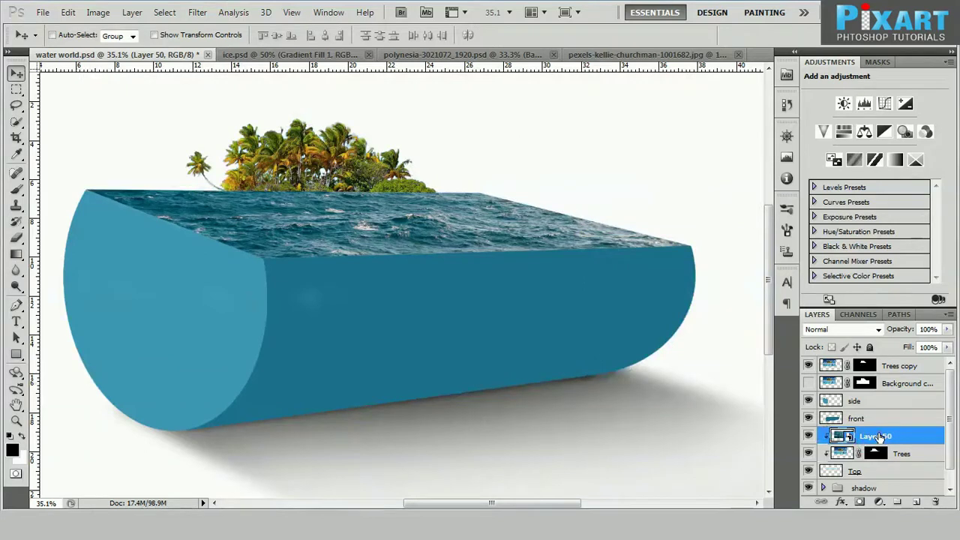
# Step: Add an inverted mask to the sea layer and brush the texture back along the top edge
pyautogui.click(861, 503)
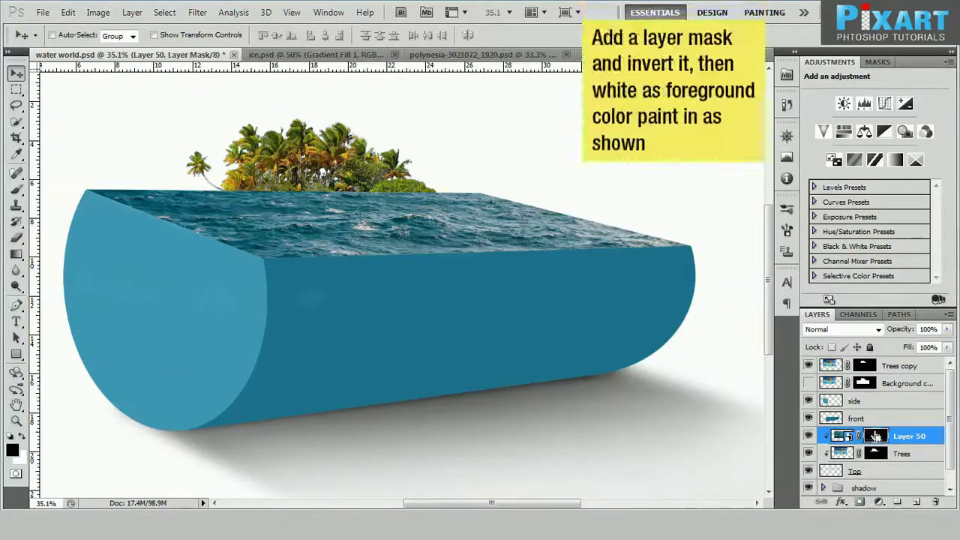
pyautogui.hotkey('ctrl', 'i')
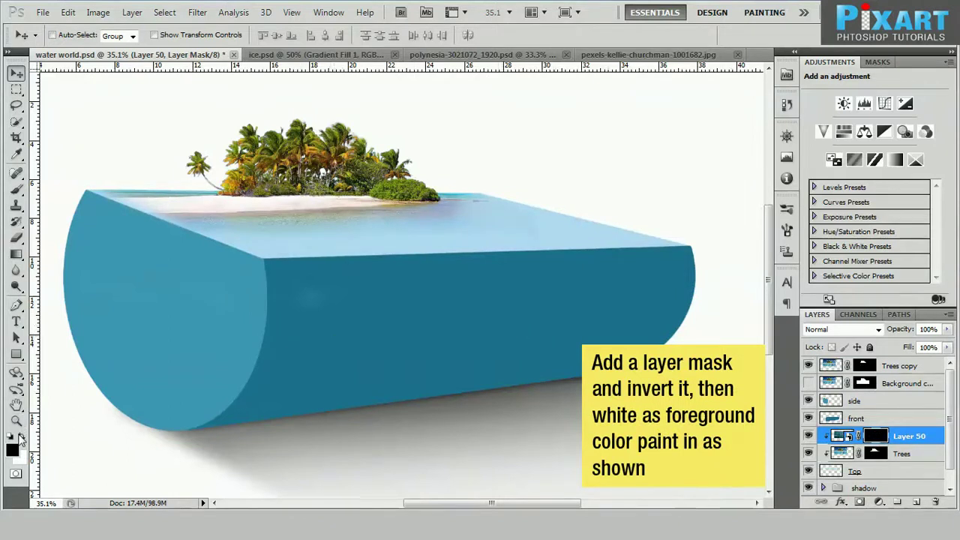
pyautogui.press('b')
pyautogui.moveTo(276, 270)
pyautogui.mouseDown()
pyautogui.moveTo(285, 246)
pyautogui.moveTo(182, 232)
pyautogui.moveTo(435, 247)
pyautogui.moveTo(663, 243)
pyautogui.mouseUp()
pyautogui.scroll(1, 347, 256)
pyautogui.moveTo(348, 256)
pyautogui.mouseDown()
pyautogui.moveTo(696, 200)
pyautogui.moveTo(639, 215)
pyautogui.mouseUp()
pyautogui.scroll(-1, 639, 214)
pyautogui.press('Tab')
pyautogui.scroll(1, 675, 212)
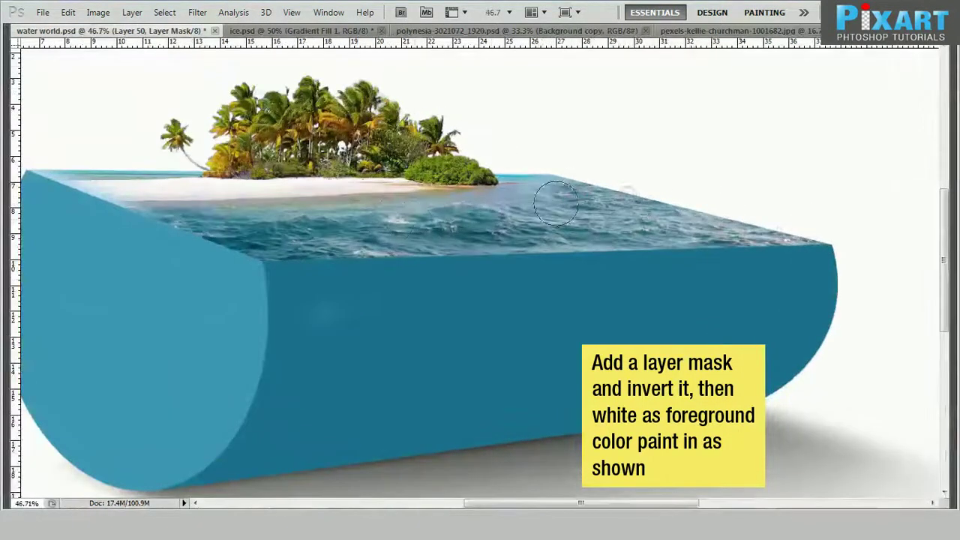
pyautogui.scroll(1, 65, 196)
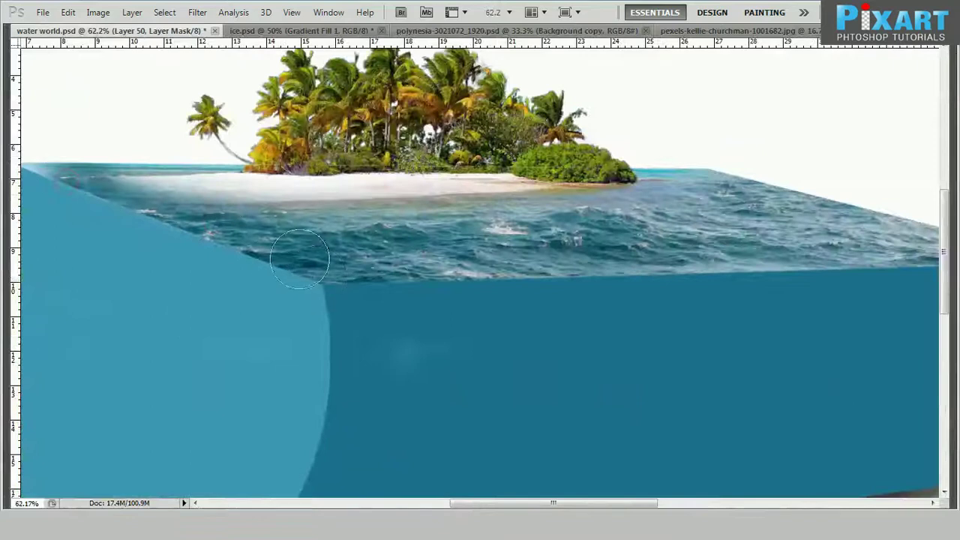
pyautogui.press('Tab')
pyautogui.press('Tab')
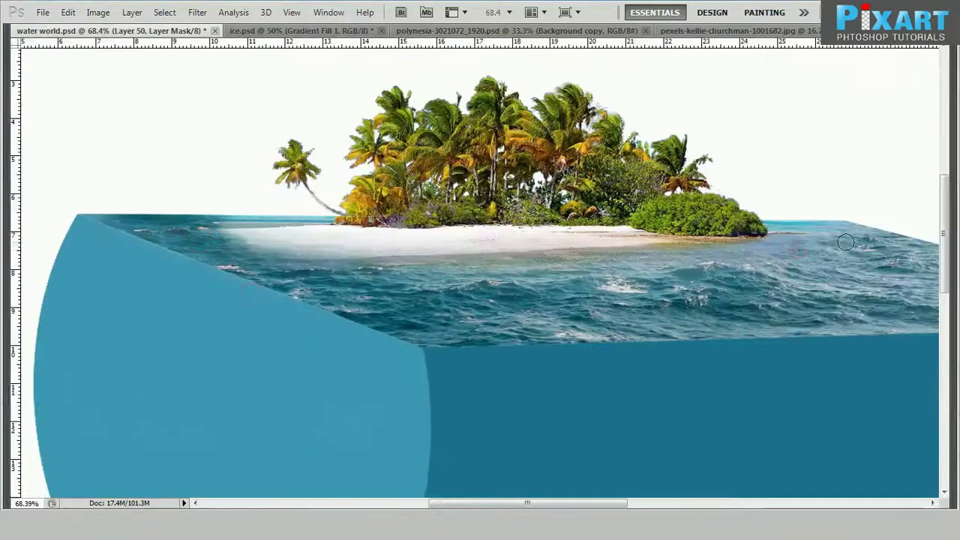
pyautogui.scroll(2, 781, 221)
pyautogui.scroll(1, 747, 231)
# Step: Paint the sea texture over the beach's water edge and into the shallows
pyautogui.press('[')
pyautogui.press('[')
pyautogui.press('[')
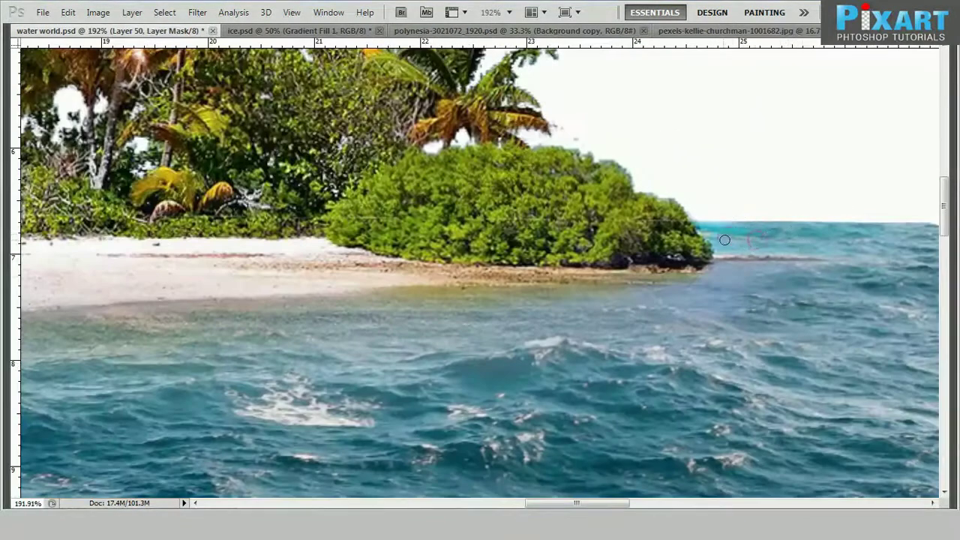
pyautogui.press(']')
pyautogui.press(']')
pyautogui.press(']')
pyautogui.scroll(-1, 892, 225)
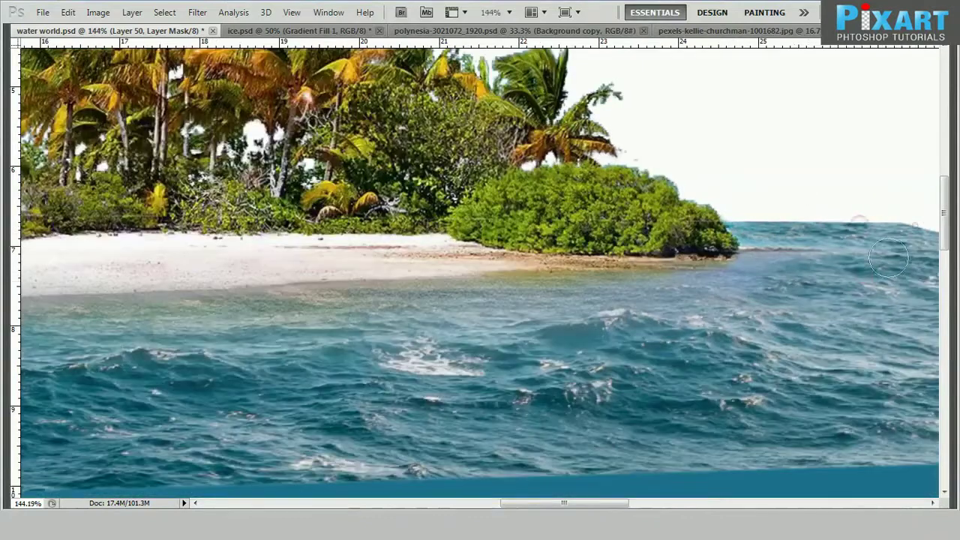
pyautogui.scroll(-1, 247, 328)
pyautogui.scroll(-1, 285, 315)
pyautogui.scroll(-2, 306, 309)
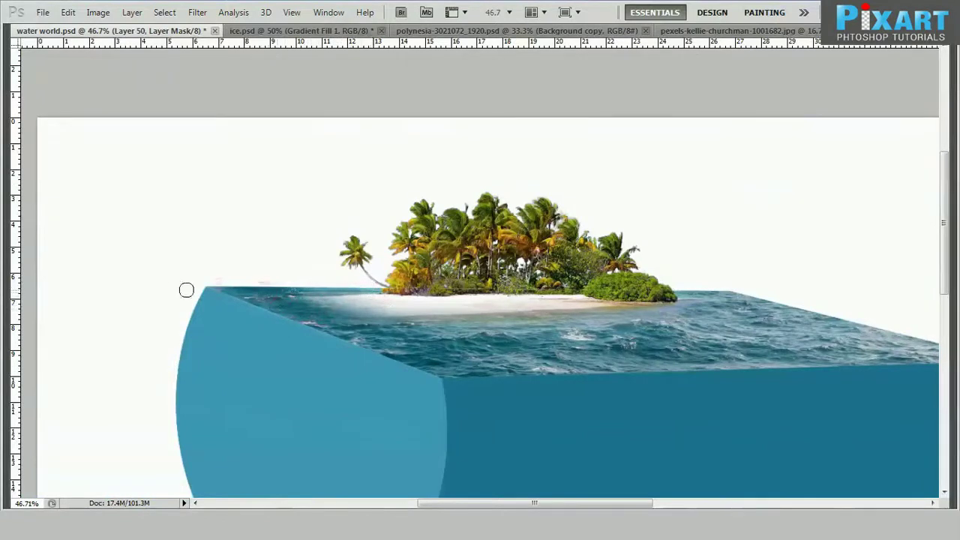
pyautogui.moveTo(321, 309); pyautogui.dragTo(485, 321)
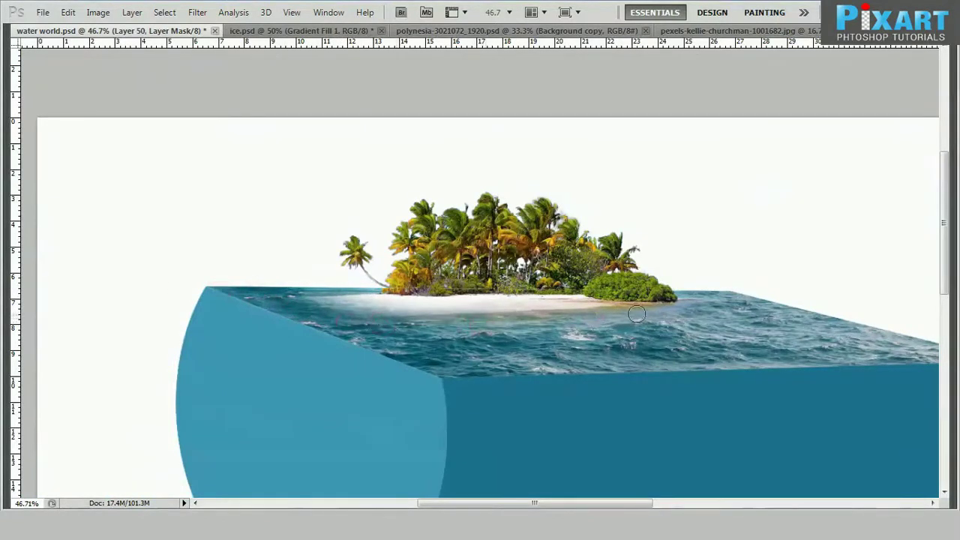
pyautogui.moveTo(300, 306); pyautogui.dragTo(450, 315)
pyautogui.press('Tab')
pyautogui.scroll(-1, 491, 327)
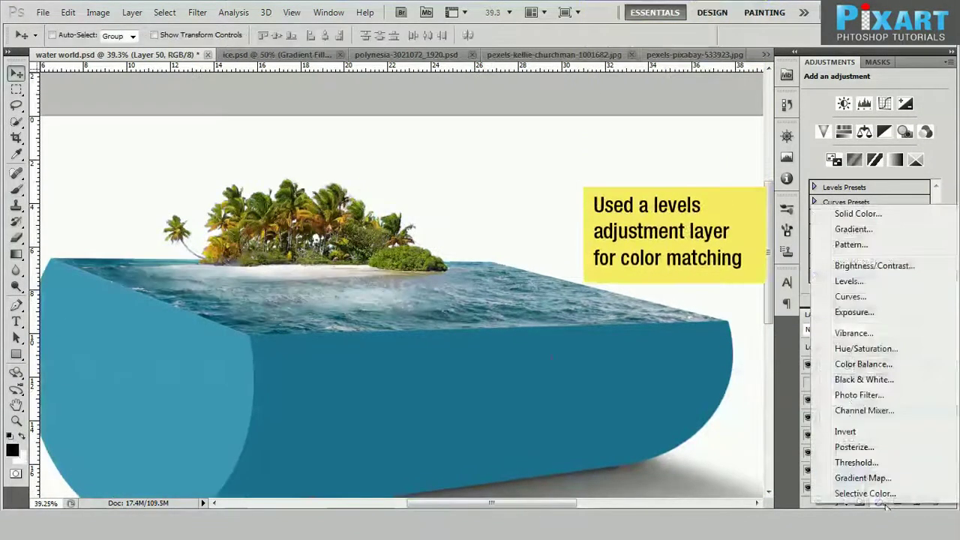
pyautogui.click(848, 278)
# Step: Brighten the sea's highlights with the Levels white slider, then select Layer 51
pyautogui.moveTo(937, 180)
pyautogui.mouseDown()
pyautogui.moveTo(872, 180)
pyautogui.moveTo(922, 185)
pyautogui.mouseUp()
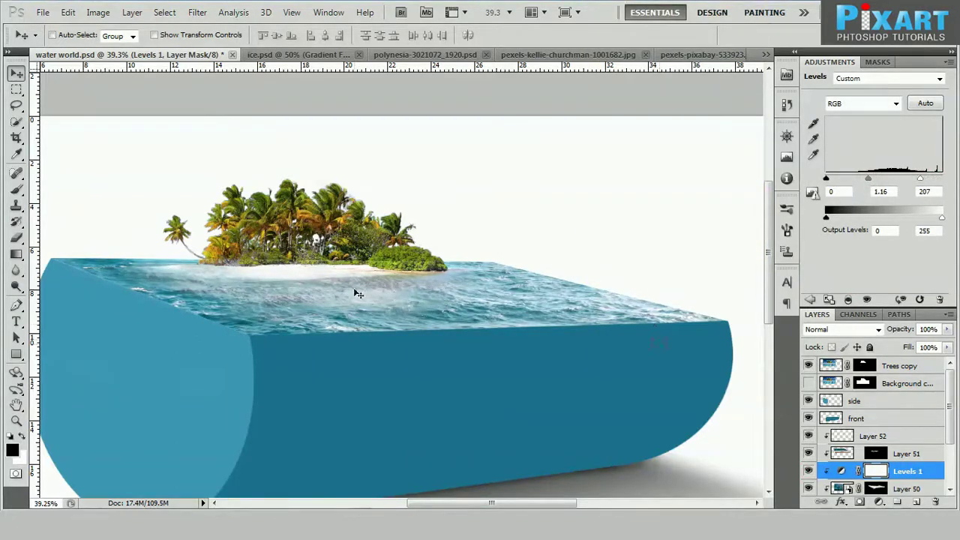
pyautogui.hotkey('alt', ']')
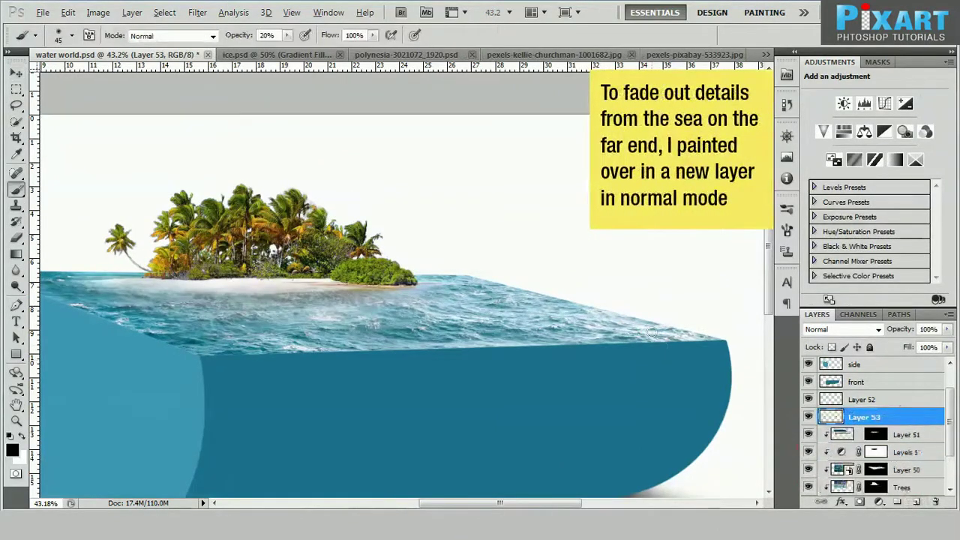
pyautogui.scroll(3, 652, 331)
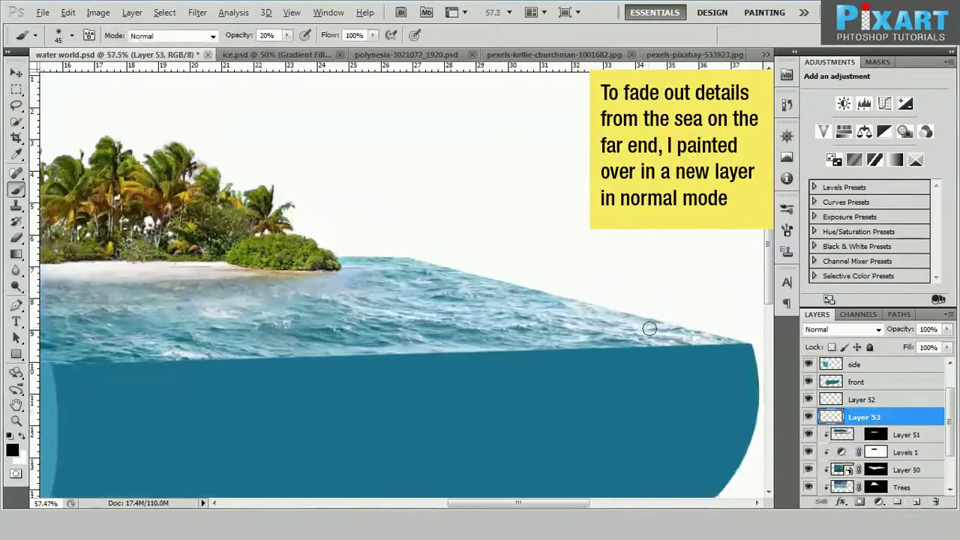
# Step: Paint a light-blue haze over the far sea edge with a size-100 brush, clipped to the sea
pyautogui.keyDown('alt'); pyautogui.click(643, 320); pyautogui.keyUp('alt')
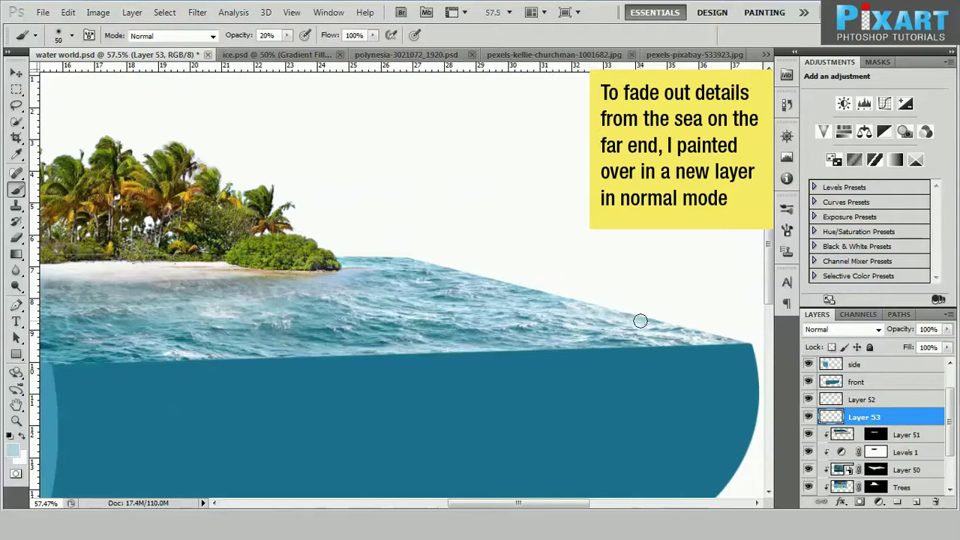
pyautogui.press(']')
pyautogui.press(']')
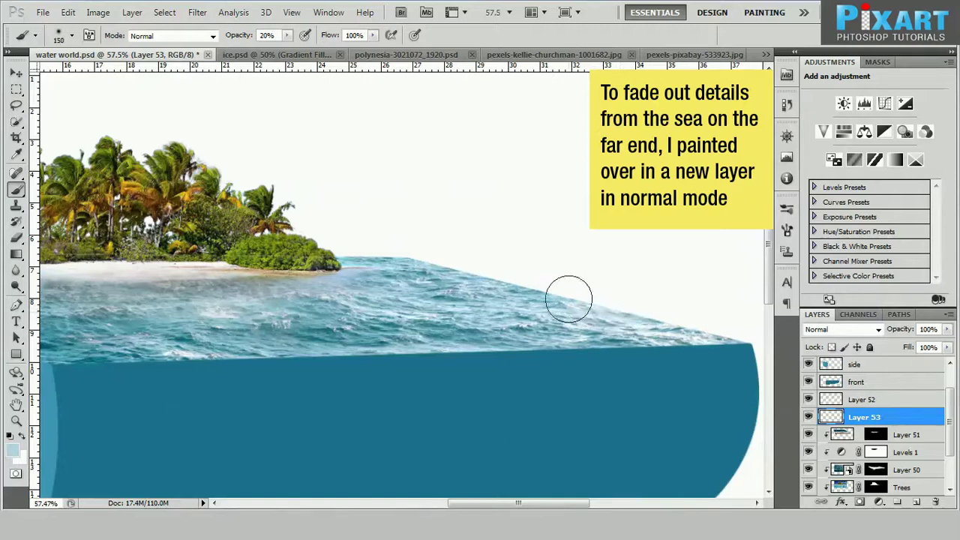
pyautogui.moveTo(538, 285); pyautogui.dragTo(641, 319)
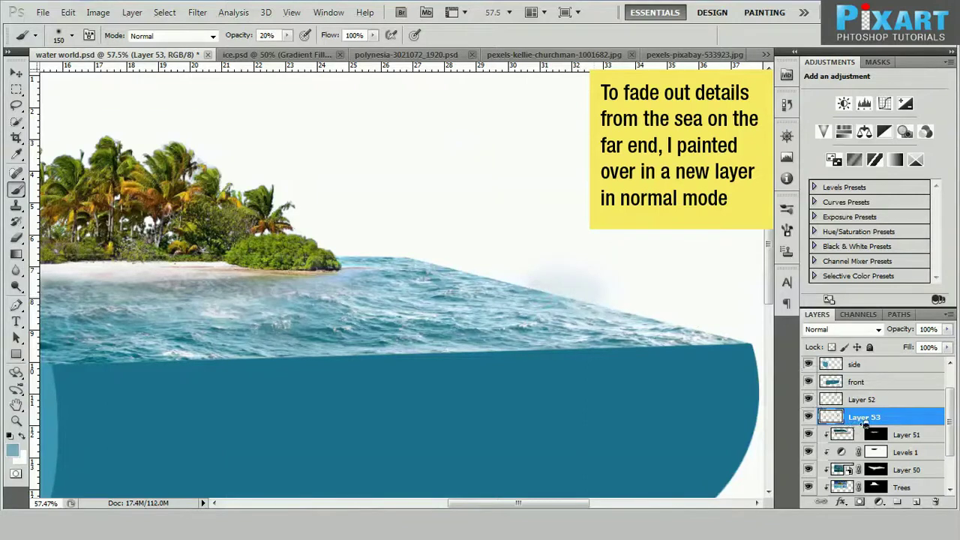
pyautogui.keyDown('alt'); pyautogui.click(866, 425); pyautogui.keyUp('alt')
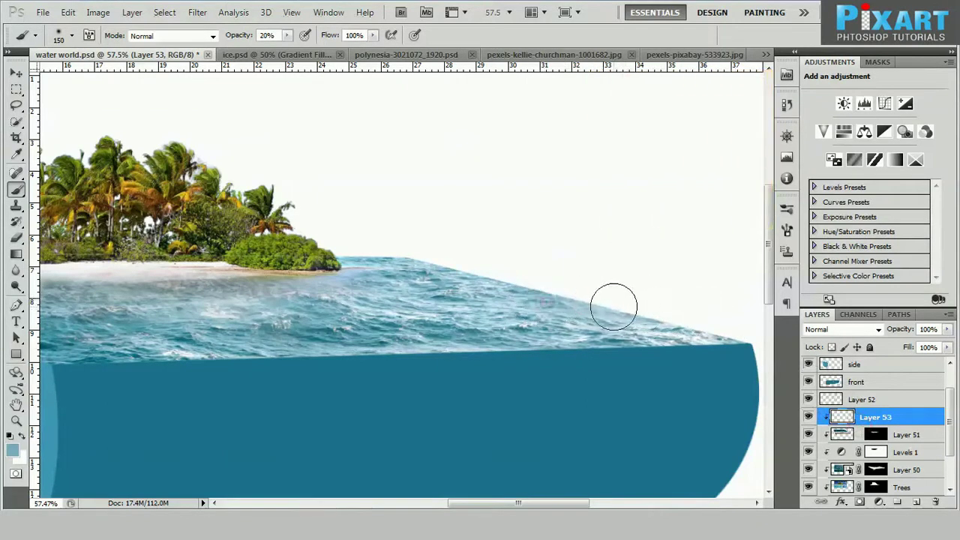
# Step: Set the brush to 10% opacity with a paler blue based on the far water edge
pyautogui.keyDown('alt'); pyautogui.click(653, 322); pyautogui.keyUp('alt')
pyautogui.scroll(-1, 613, 306)
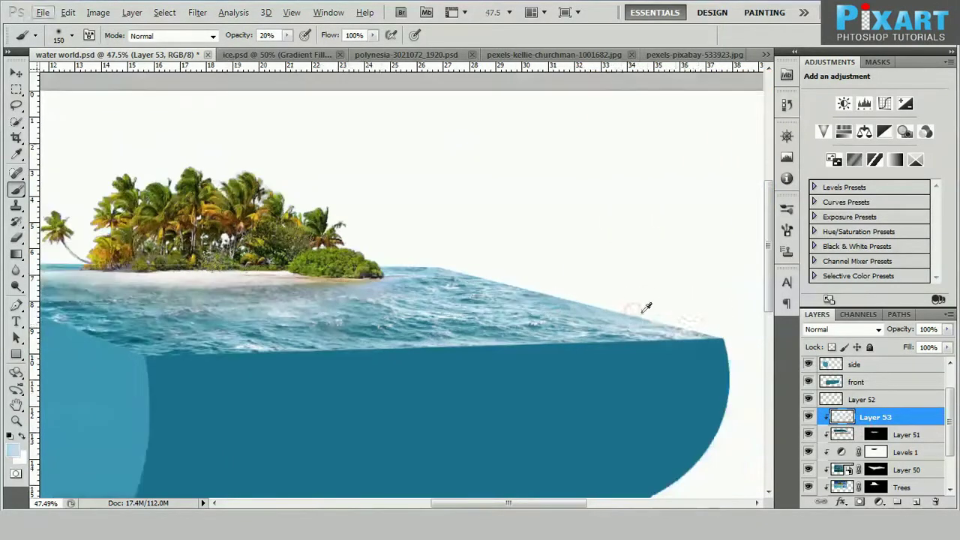
pyautogui.scroll(-1, 622, 285)
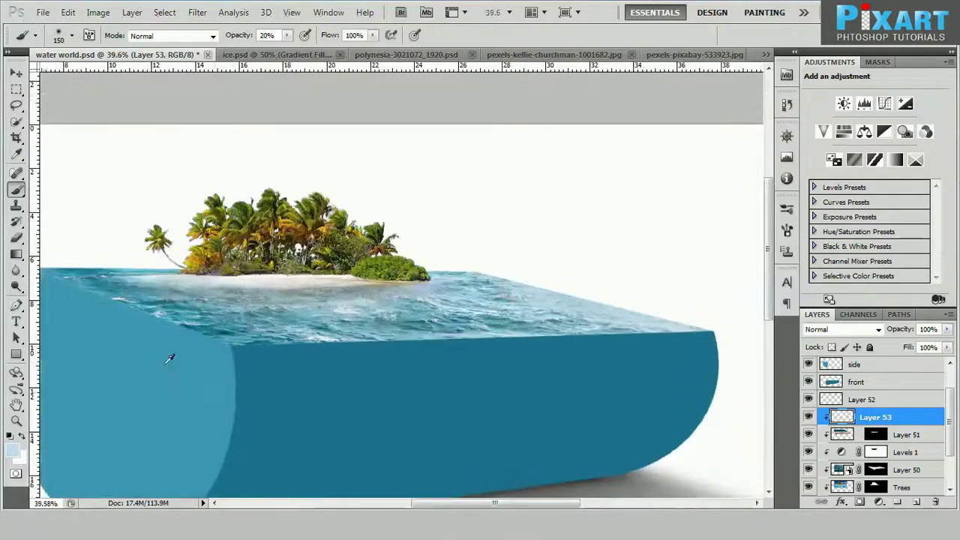
pyautogui.press('1')
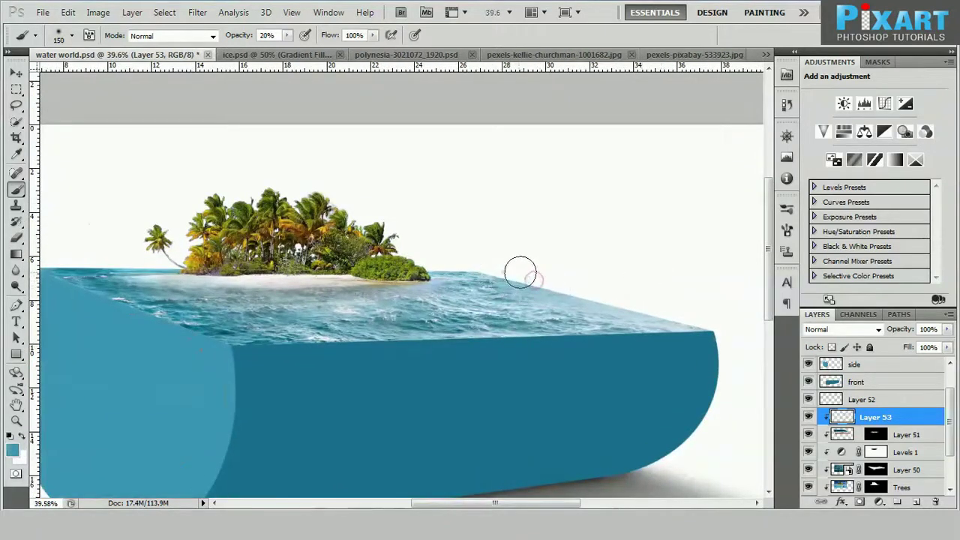
pyautogui.scroll(1, 630, 274)
pyautogui.keyDown('alt'); pyautogui.click(643, 280); pyautogui.keyUp('alt')
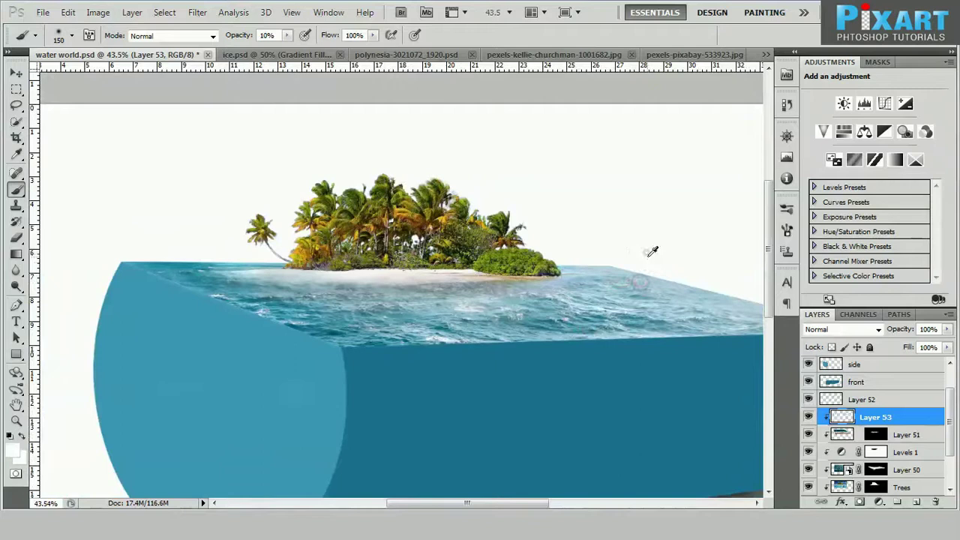
pyautogui.click(13, 451)
pyautogui.click(619, 133)
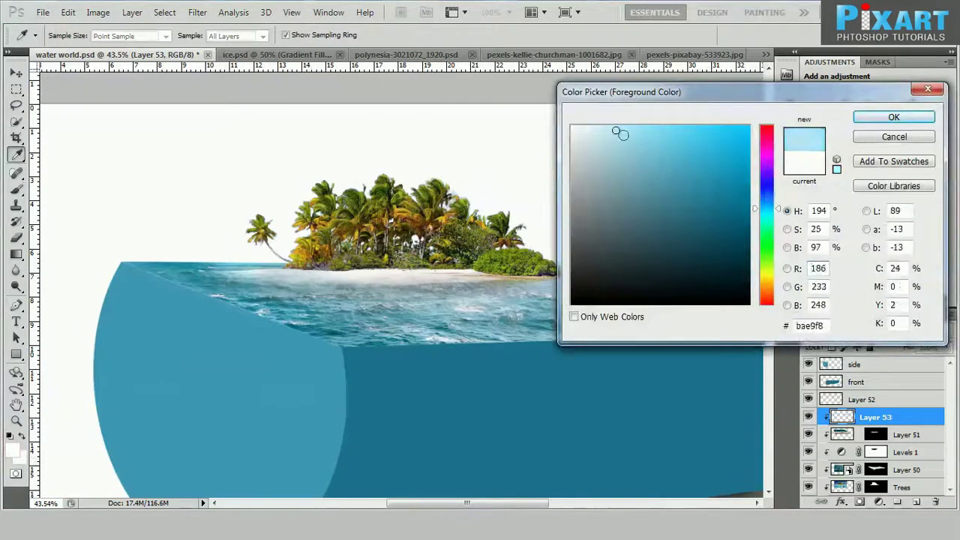
pyautogui.click(891, 116)
# Step: Paint haze along the far water surface and its left corner
pyautogui.press('Tab')
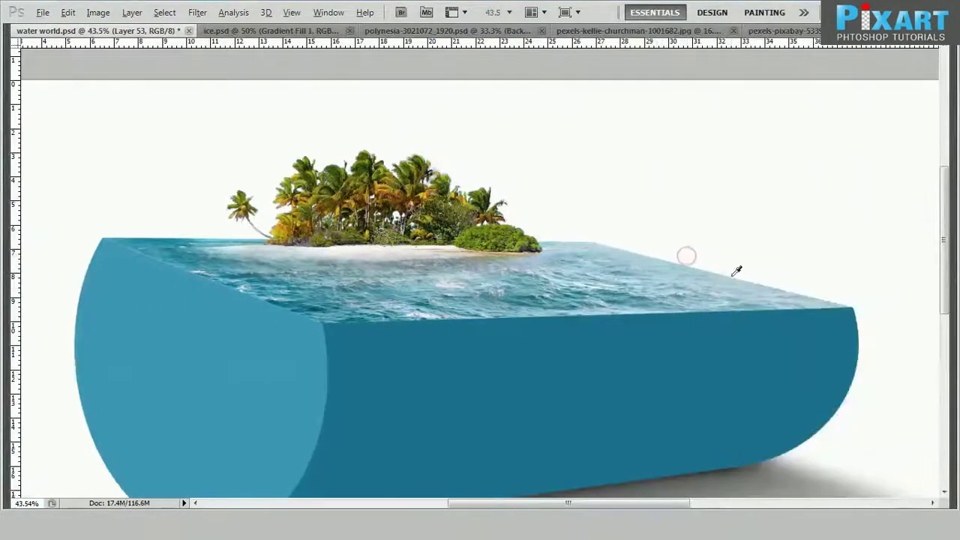
pyautogui.moveTo(608, 274); pyautogui.dragTo(747, 298)
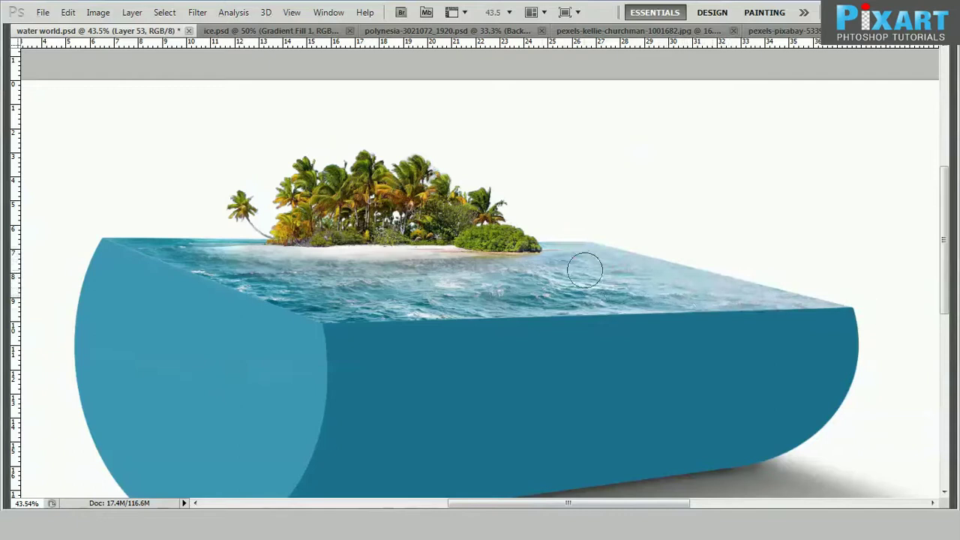
pyautogui.moveTo(525, 278); pyautogui.dragTo(305, 277)
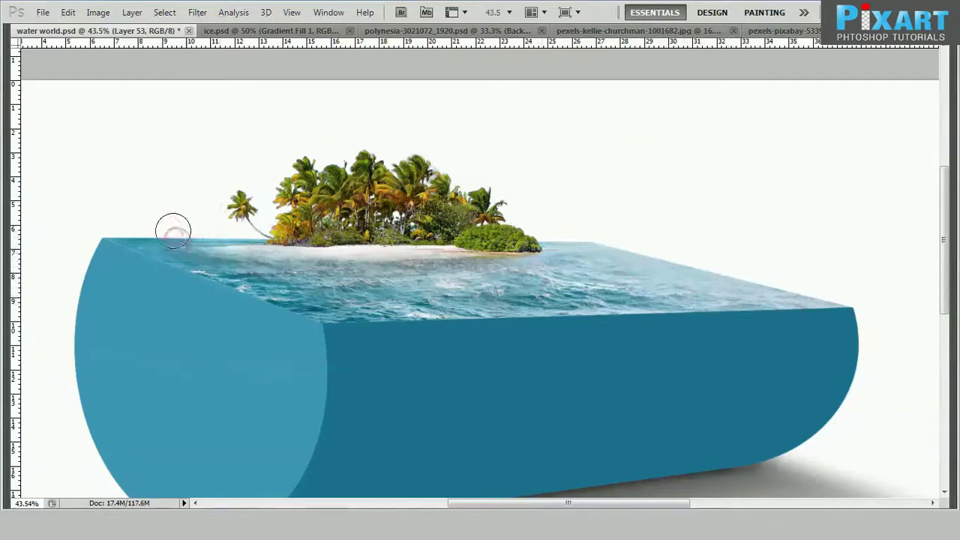
pyautogui.scroll(-1, 581, 364)
pyautogui.moveTo(172, 243)
pyautogui.mouseDown()
pyautogui.moveTo(214, 242)
pyautogui.moveTo(154, 255)
pyautogui.moveTo(275, 177)
pyautogui.mouseUp()
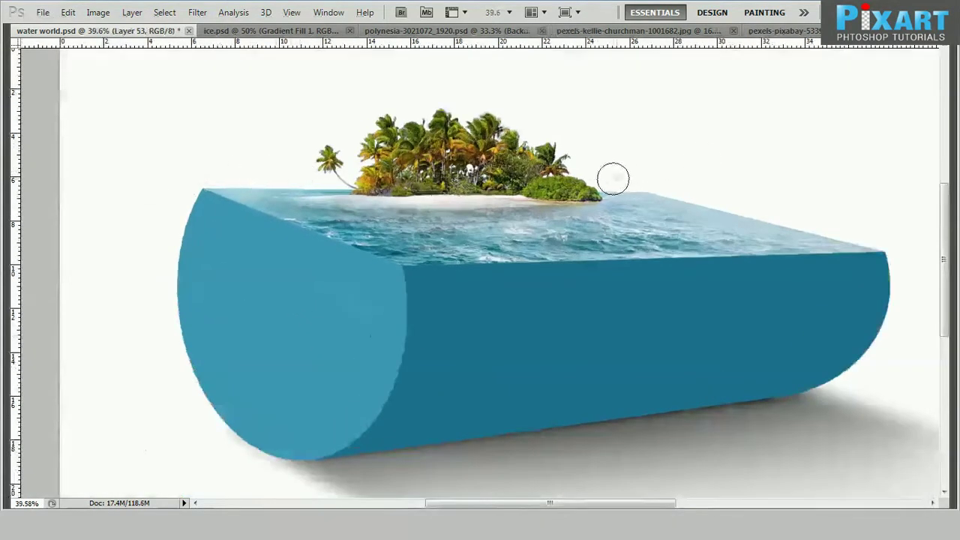
pyautogui.scroll(-1, 709, 242)
pyautogui.press('Tab')
pyautogui.hotkey('ctrl', 'o')
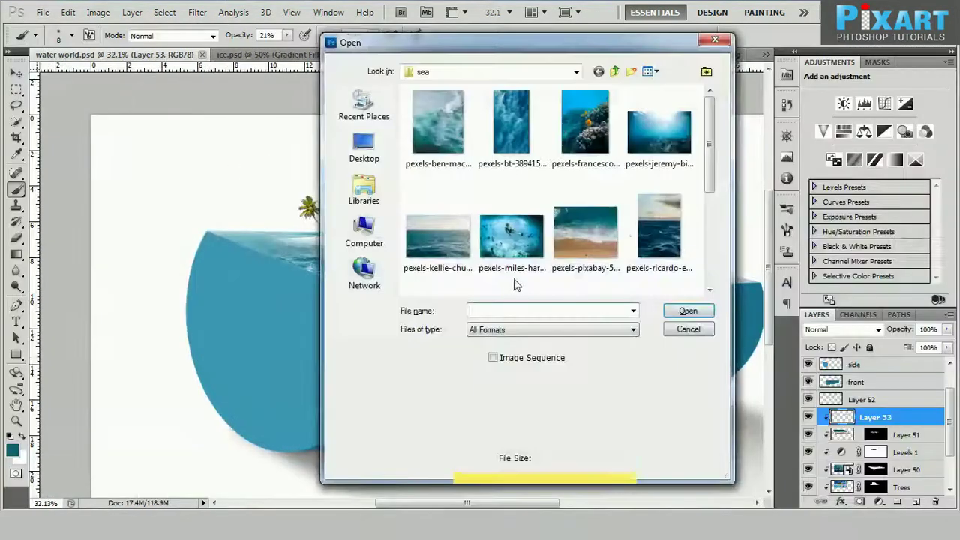
# Step: Place the pexels-jeremy underwater photo and convert it to a Smart Object
pyautogui.click(659, 132)
pyautogui.click(688, 310)
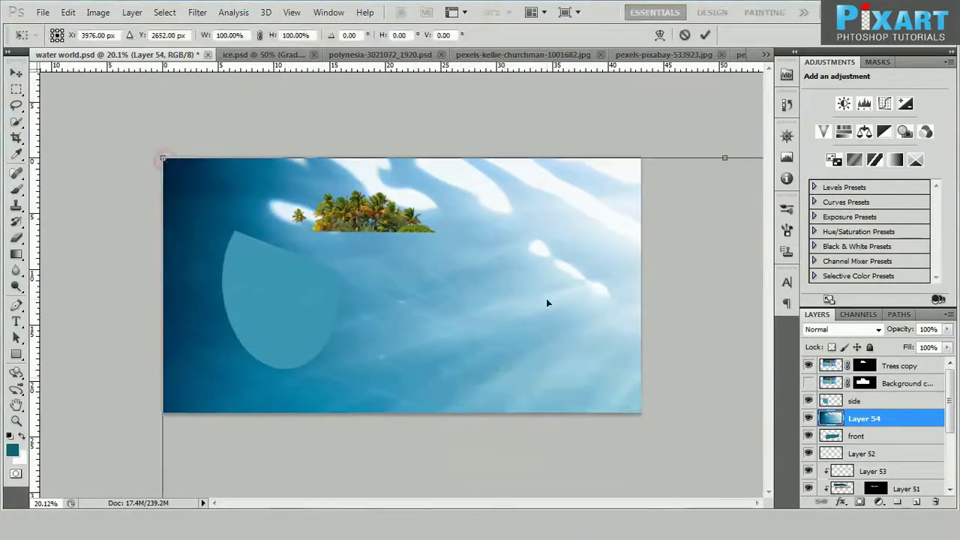
pyautogui.press('Return')
pyautogui.rightClick(847, 420)
pyautogui.click(855, 173)
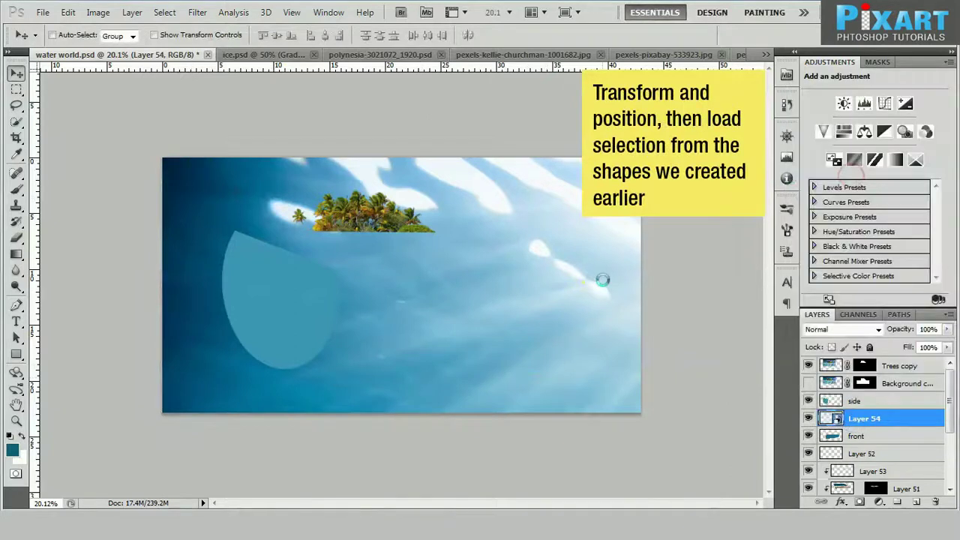
# Step: Scale the underwater image to about 18% over the front and mask it to the front shape
pyautogui.hotkey('ctrl', 't')
pyautogui.moveTo(162, 157); pyautogui.dragTo(441, 392)
pyautogui.moveTo(539, 446); pyautogui.dragTo(335, 287)
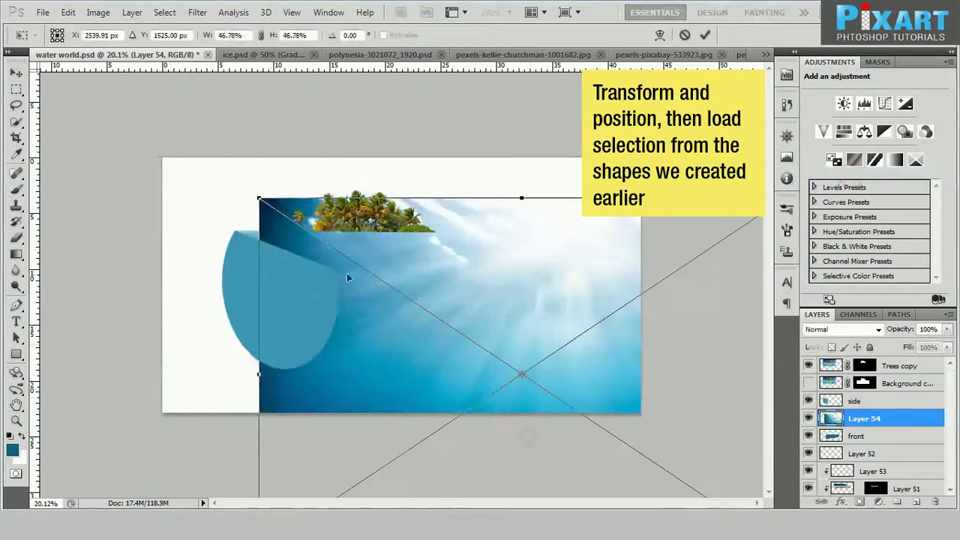
pyautogui.moveTo(259, 197); pyautogui.dragTo(441, 312)
pyautogui.scroll(2, 401, 285)
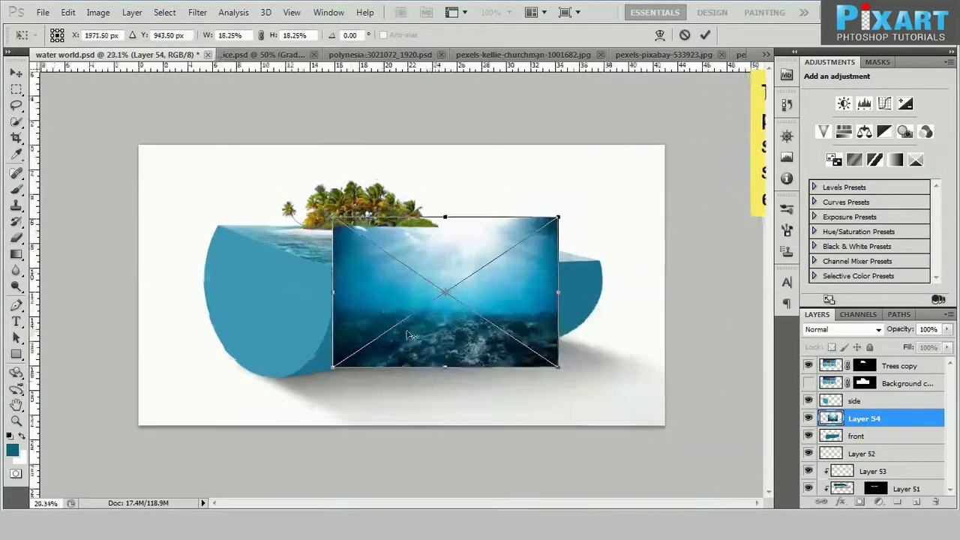
pyautogui.moveTo(366, 359); pyautogui.dragTo(356, 357)
pyautogui.rightClick(434, 312)
pyautogui.press('Escape')
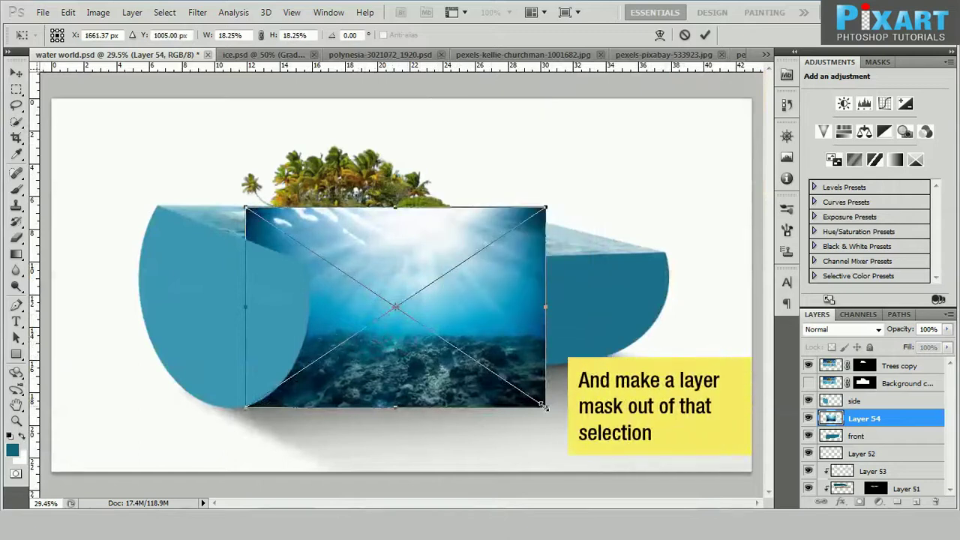
pyautogui.press('Return')
pyautogui.keyDown('ctrl'); pyautogui.click(831, 436); pyautogui.keyUp('ctrl')
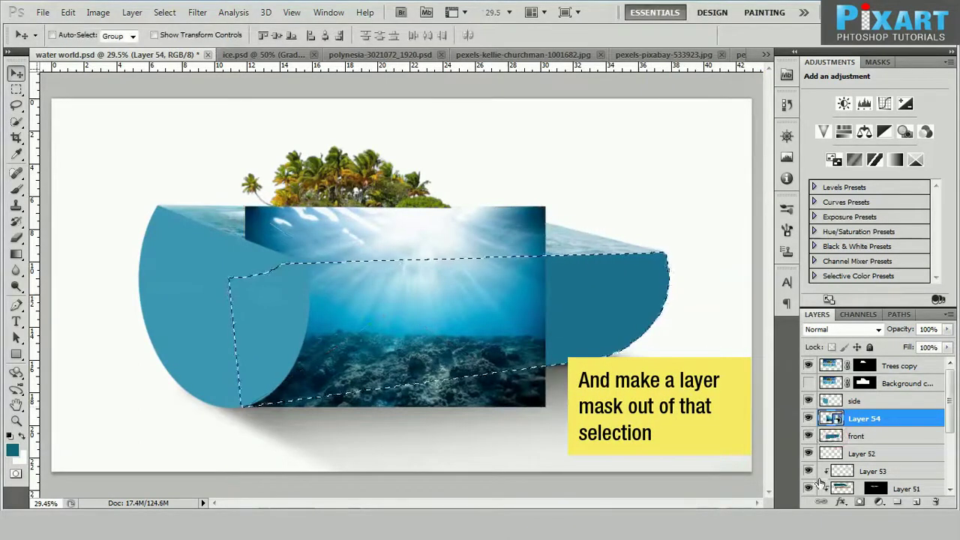
pyautogui.click(860, 502)
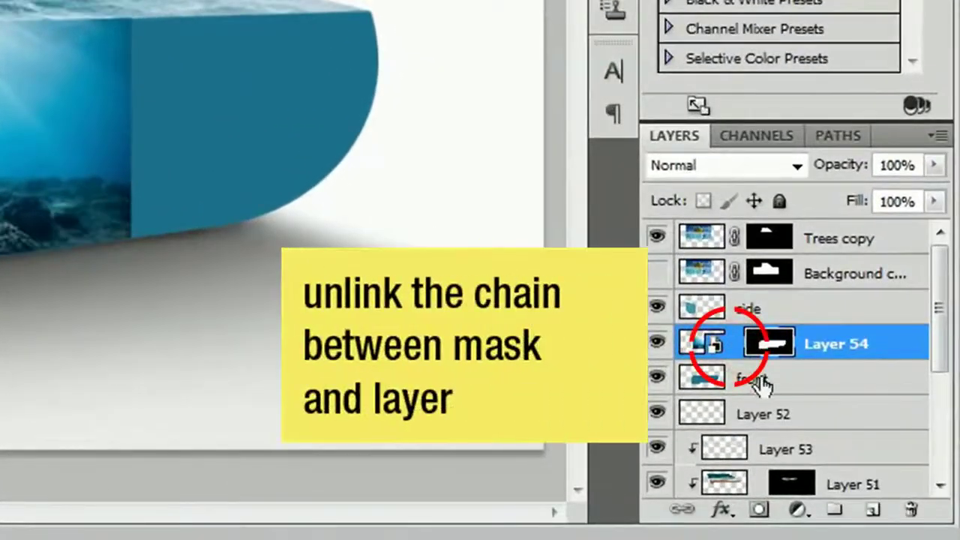
# Step: Unlink Layer 54's mask and enlarge the reef image across the front face
pyautogui.click(735, 344)
pyautogui.click(702, 343)
pyautogui.moveTo(169, 269); pyautogui.dragTo(278, 343)
pyautogui.moveTo(91, 285); pyautogui.dragTo(118, 300)
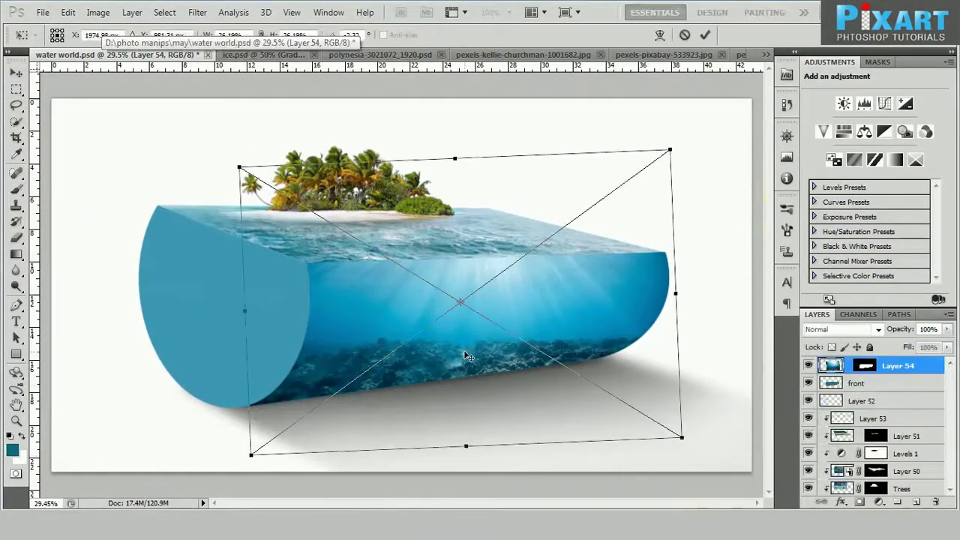
# Step: Warp the reef image to follow the curved front face
pyautogui.rightClick(467, 356)
pyautogui.click(495, 248)
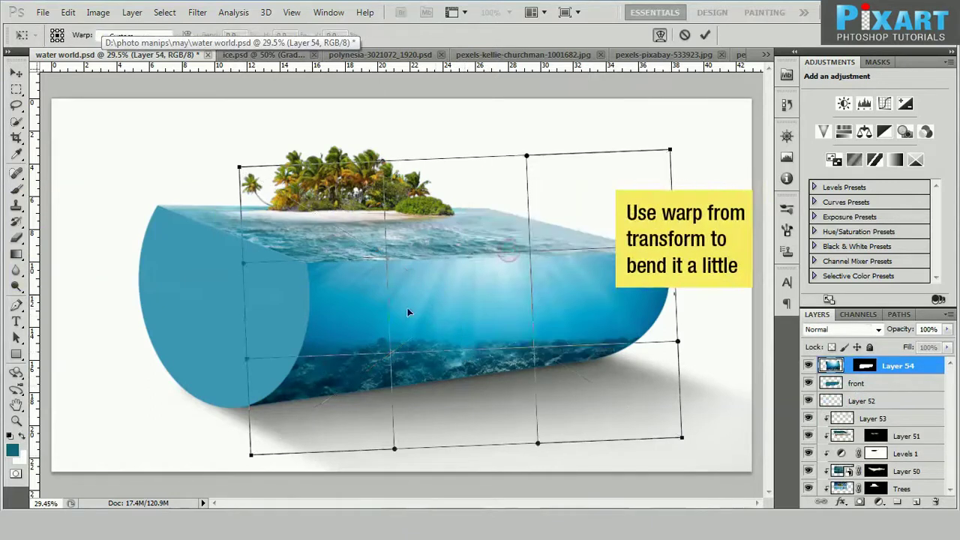
pyautogui.moveTo(407, 308); pyautogui.dragTo(408, 314)
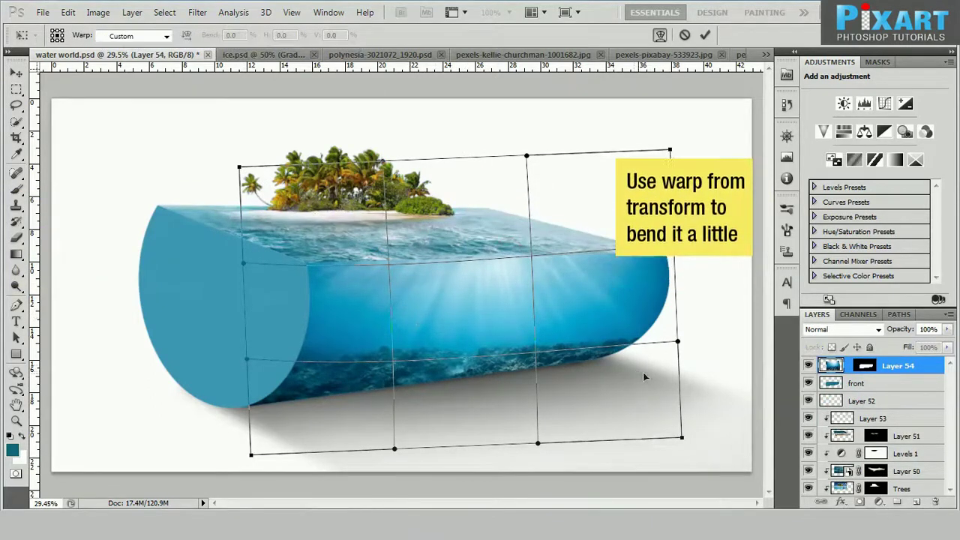
pyautogui.press('Return')
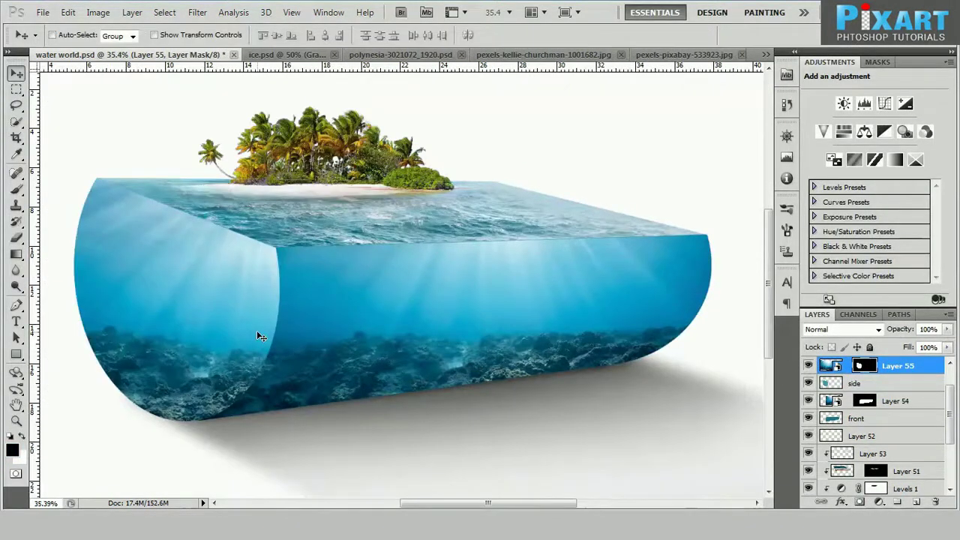
pyautogui.hotkey('ctrl', 'o')
# Step: Add the tembela-bohle underwater image and brush it in with white over the side's light rays
pyautogui.click(522, 225)
pyautogui.click(694, 310)
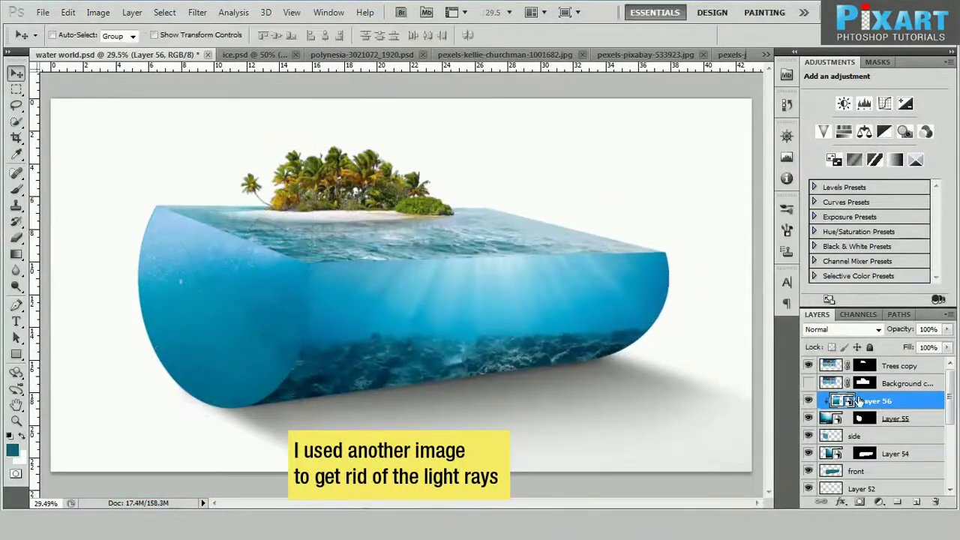
pyautogui.press('x')
pyautogui.moveTo(171, 229); pyautogui.dragTo(263, 287)
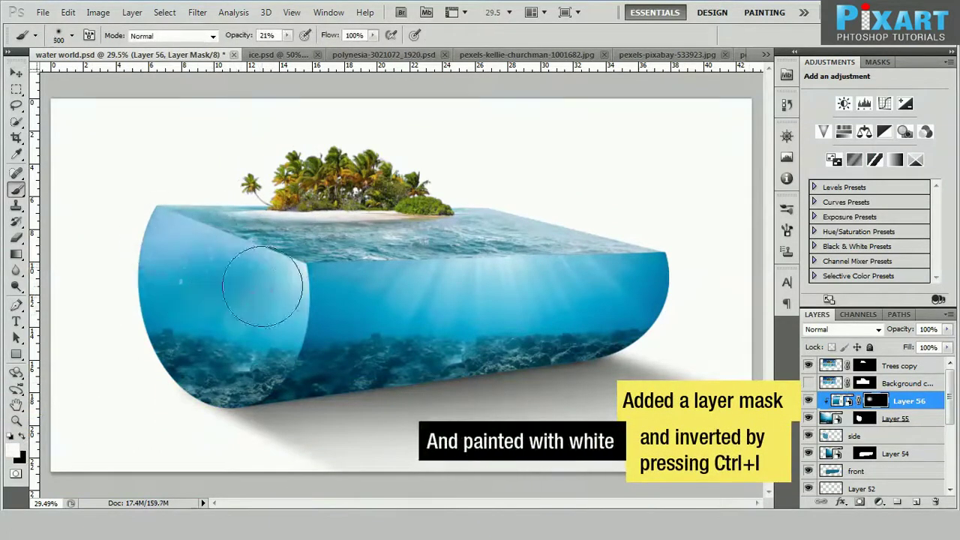
pyautogui.press('[')
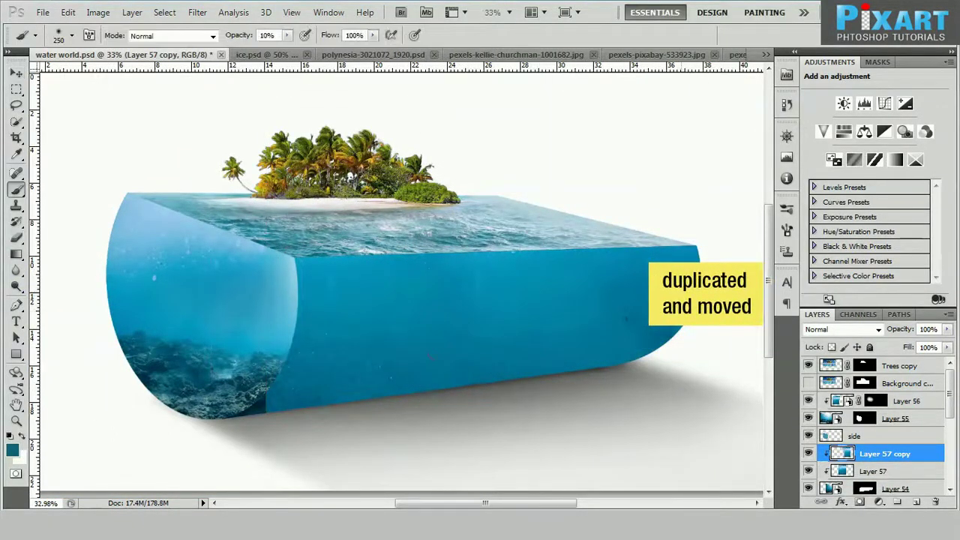
pyautogui.hotkey('ctrl', 'e')
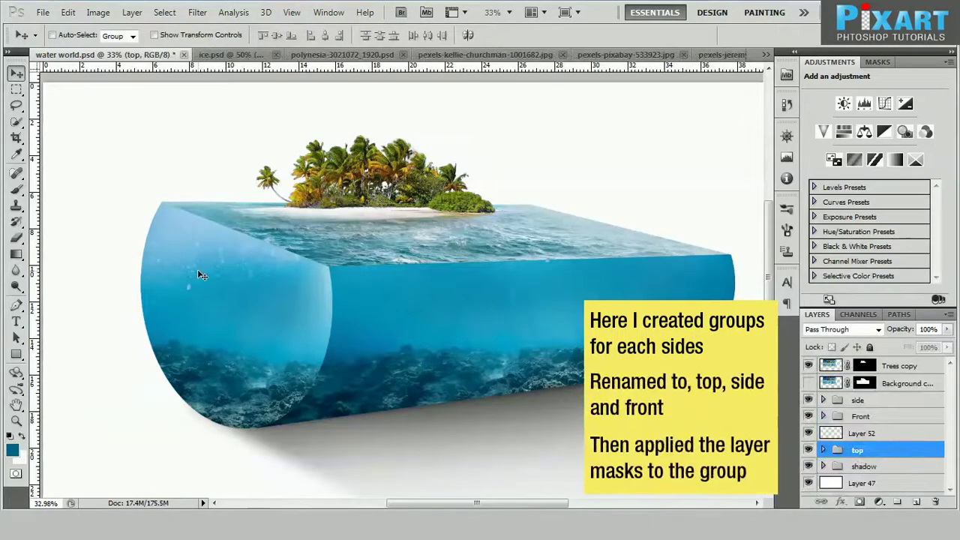
# Step: Switch to the Brush tool and adjust the view
pyautogui.press('b')
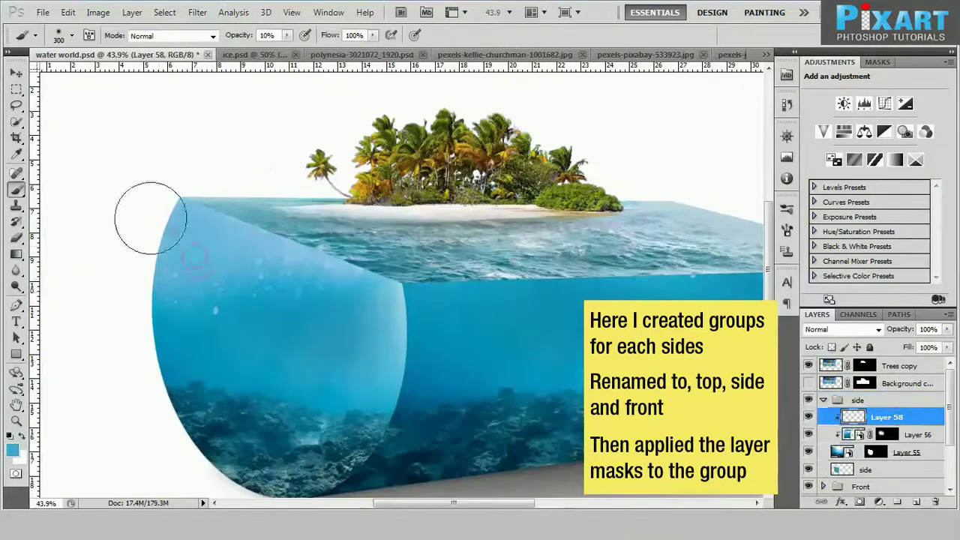
pyautogui.scroll(-2, 322, 278)
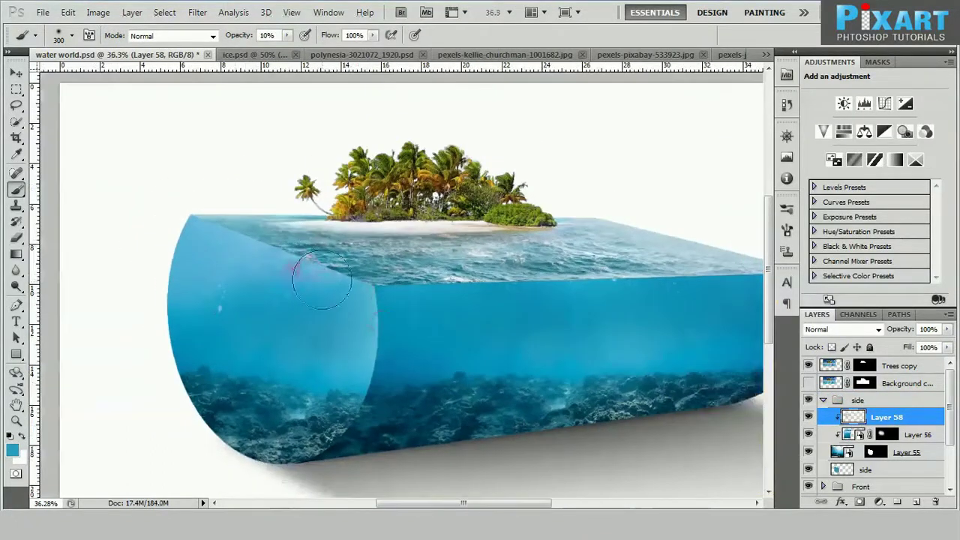
pyautogui.scroll(1, 169, 341)
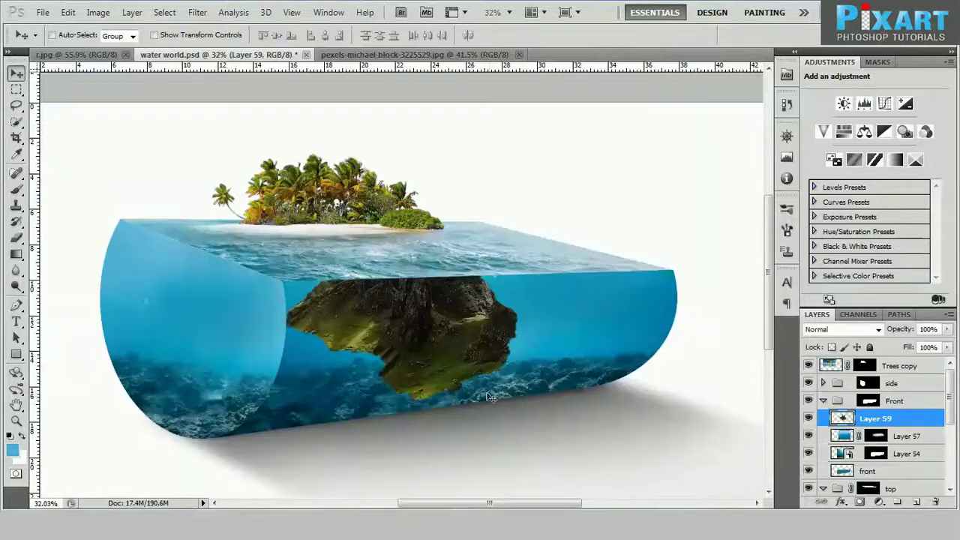
# Step: Move the rock cutout into the water, clip it to the front face and scale it down
pyautogui.moveTo(420, 420)
pyautogui.mouseDown()
pyautogui.moveTo(524, 447)
pyautogui.moveTo(499, 384)
pyautogui.mouseUp()
pyautogui.rightClick(875, 418)
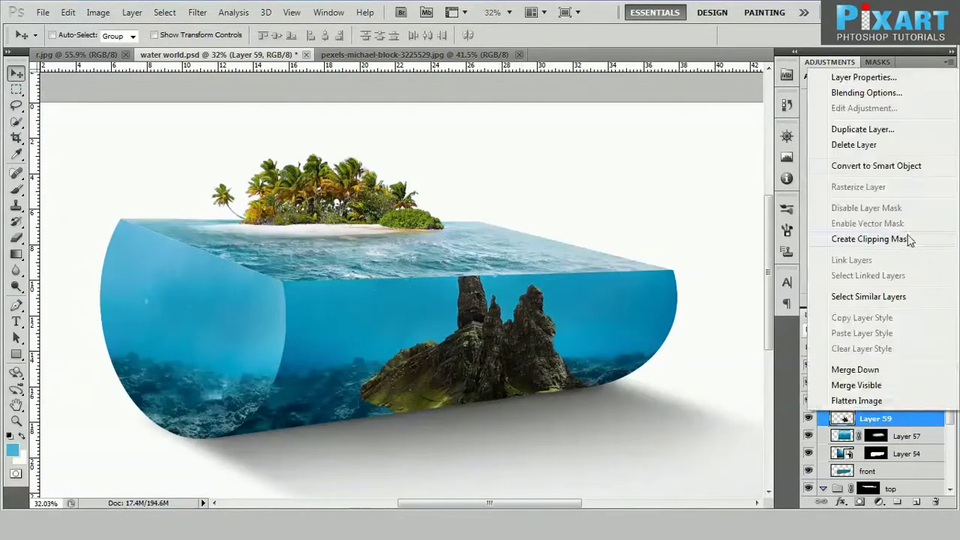
pyautogui.click(892, 163)
pyautogui.hotkey('ctrl', 't')
pyautogui.moveTo(610, 418)
pyautogui.mouseDown()
pyautogui.moveTo(597, 242)
pyautogui.moveTo(591, 439)
pyautogui.mouseUp()
pyautogui.moveTo(382, 377); pyautogui.dragTo(399, 381)
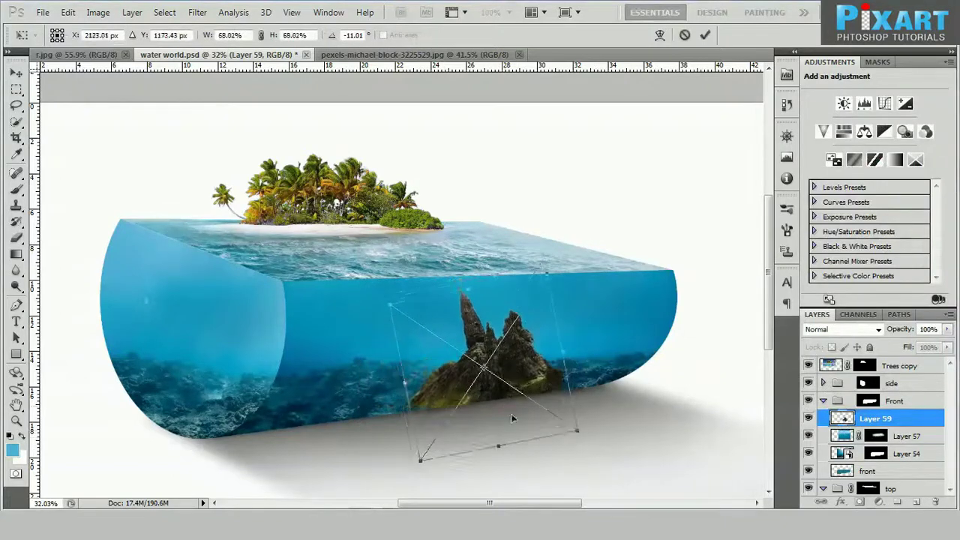
# Step: Flip the rock horizontally, then shrink and tilt it slightly
pyautogui.rightClick(530, 169)
pyautogui.click(575, 366)
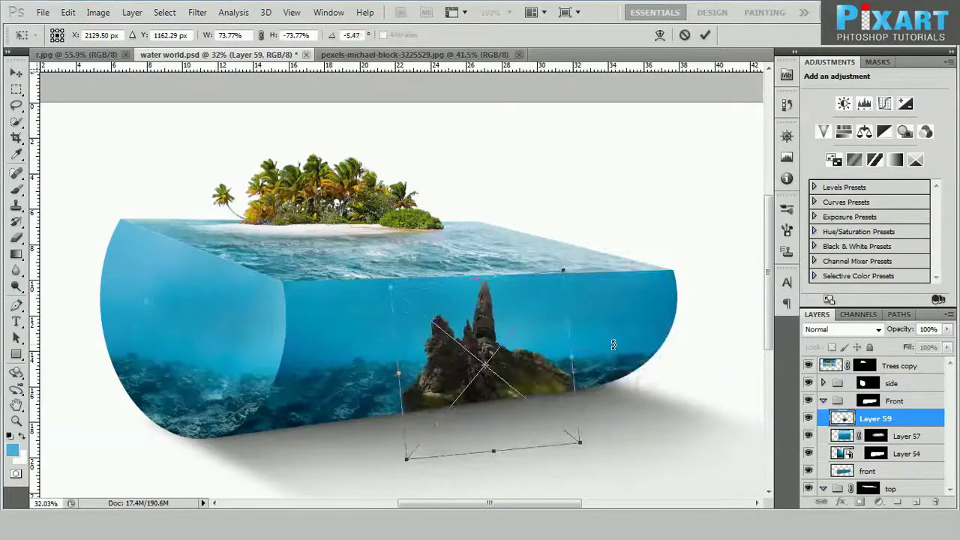
pyautogui.scroll(2, 517, 411)
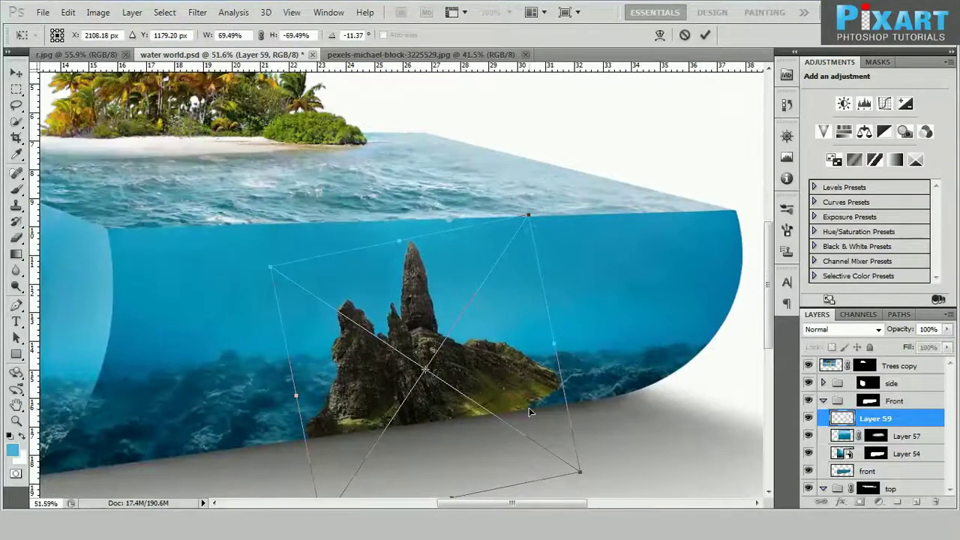
pyautogui.scroll(-2, 529, 407)
pyautogui.press('Escape')
pyautogui.hotkey('ctrl', 't')
pyautogui.rightClick(546, 156)
pyautogui.click(614, 358)
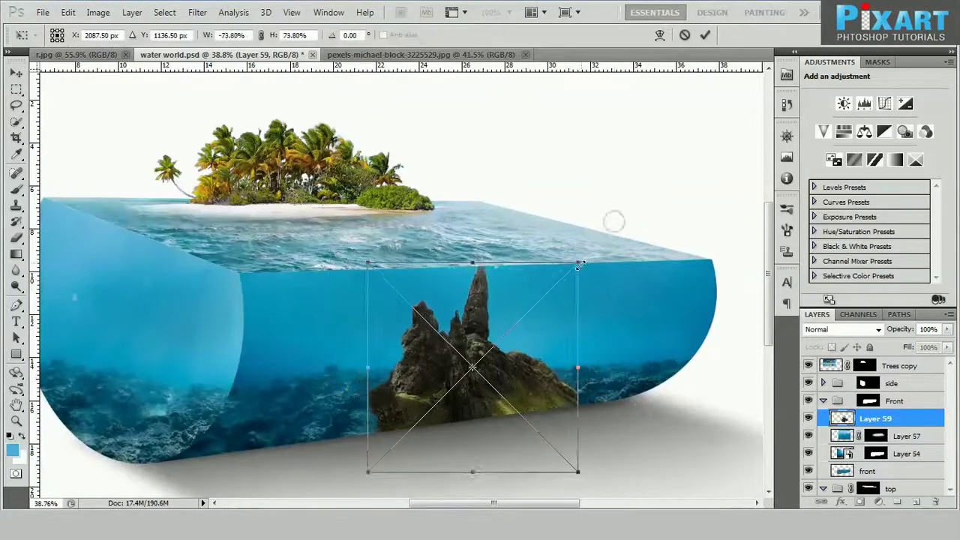
pyautogui.moveTo(615, 225); pyautogui.dragTo(553, 279)
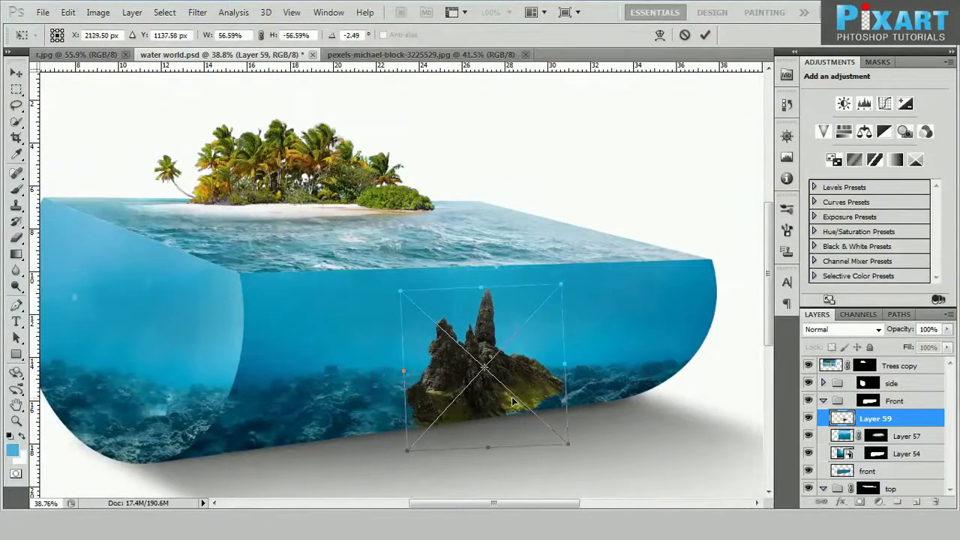
pyautogui.press('Return')
# Step: Flip the rock horizontally again and rotate it to sit on the seabed
pyautogui.scroll(2, 468, 366)
pyautogui.scroll(-1, 469, 366)
pyautogui.hotkey('ctrl', 't')
pyautogui.rightClick(466, 138)
pyautogui.click(514, 336)
pyautogui.moveTo(561, 435); pyautogui.dragTo(568, 429)
pyautogui.press('Return')
pyautogui.scroll(-2, 568, 428)
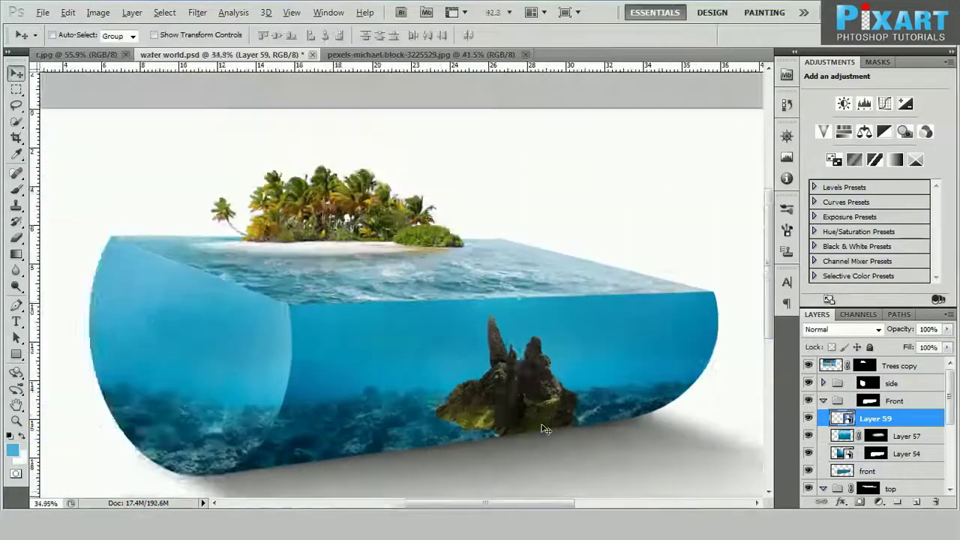
pyautogui.scroll(1, 524, 459)
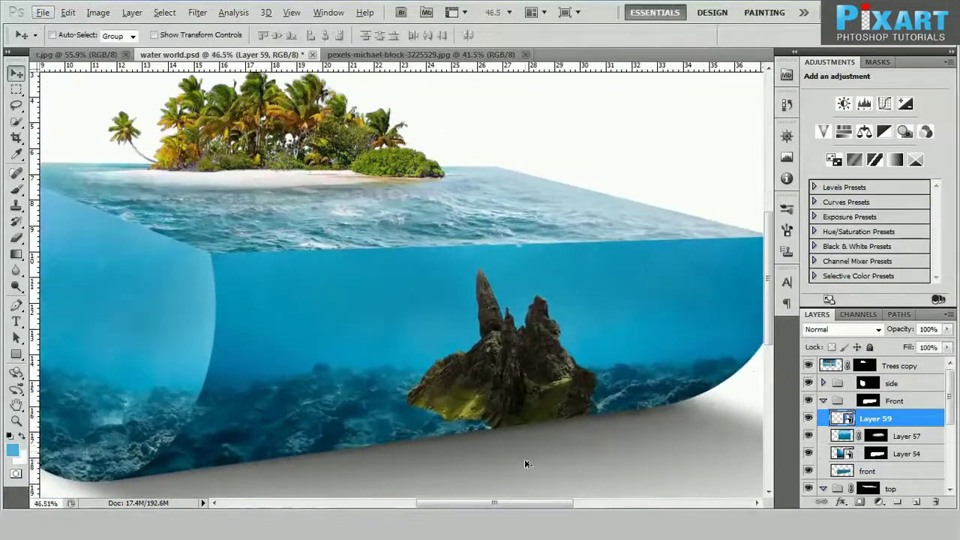
# Step: Add a Selective Color adjustment targeting Yellows (-76) above Layer 59
pyautogui.click(880, 502)
pyautogui.click(871, 492)
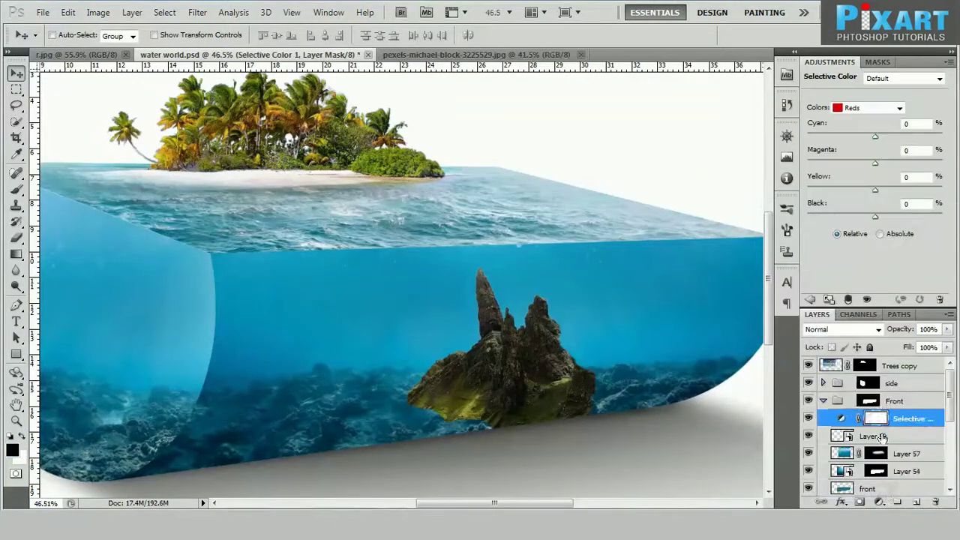
pyautogui.click(866, 108)
pyautogui.click(855, 126)
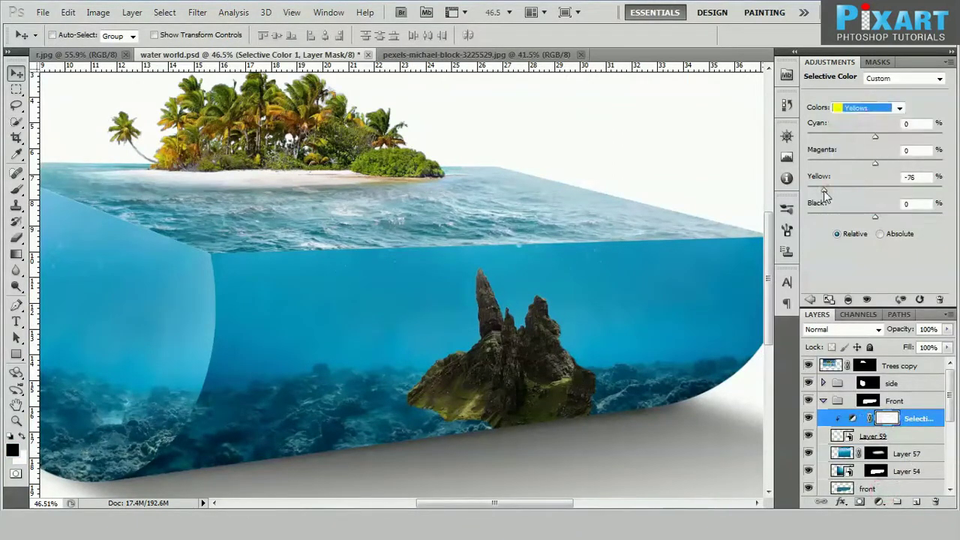
# Step: Add a Color Balance adjustment shifting the mountain's midtones toward cyan and blue
pyautogui.click(879, 502)
pyautogui.click(879, 365)
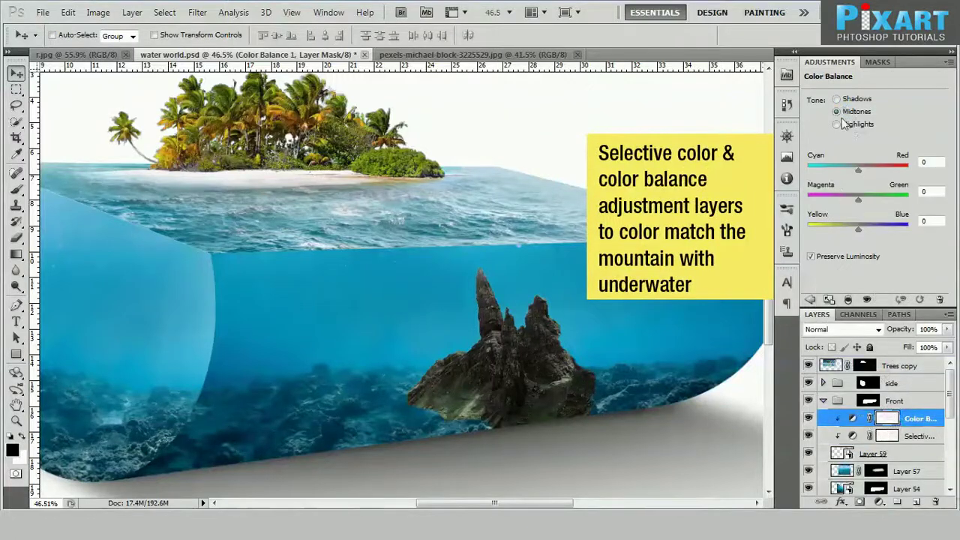
pyautogui.moveTo(848, 169); pyautogui.dragTo(839, 170)
pyautogui.moveTo(858, 229); pyautogui.dragTo(882, 231)
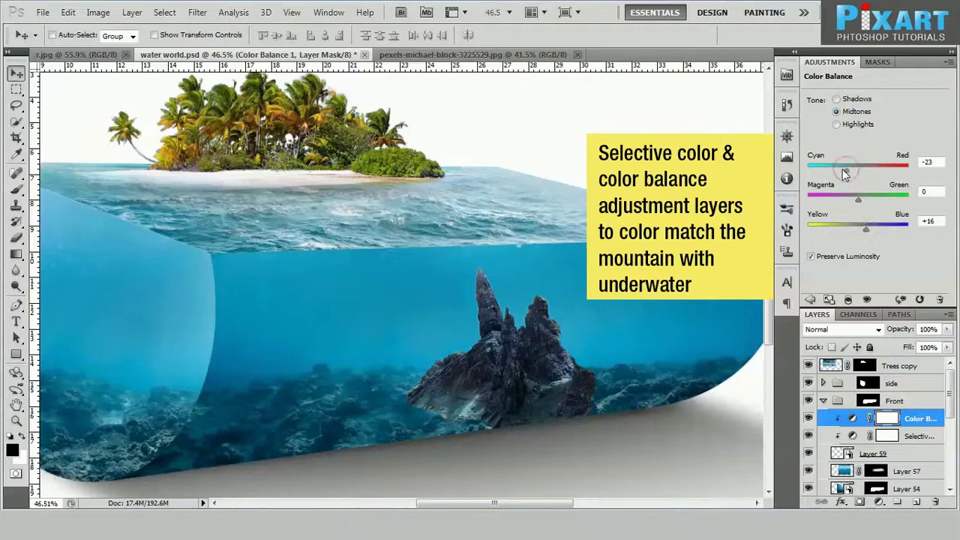
pyautogui.click(861, 229)
# Step: Add a Levels adjustment clipped to the mountain, raising black output to lighten shadows
pyautogui.click(879, 502)
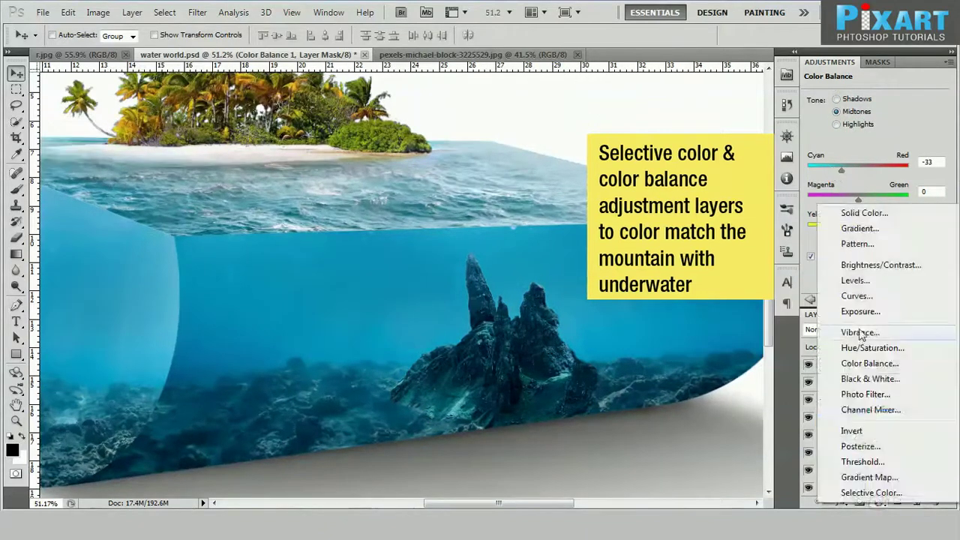
pyautogui.click(829, 281)
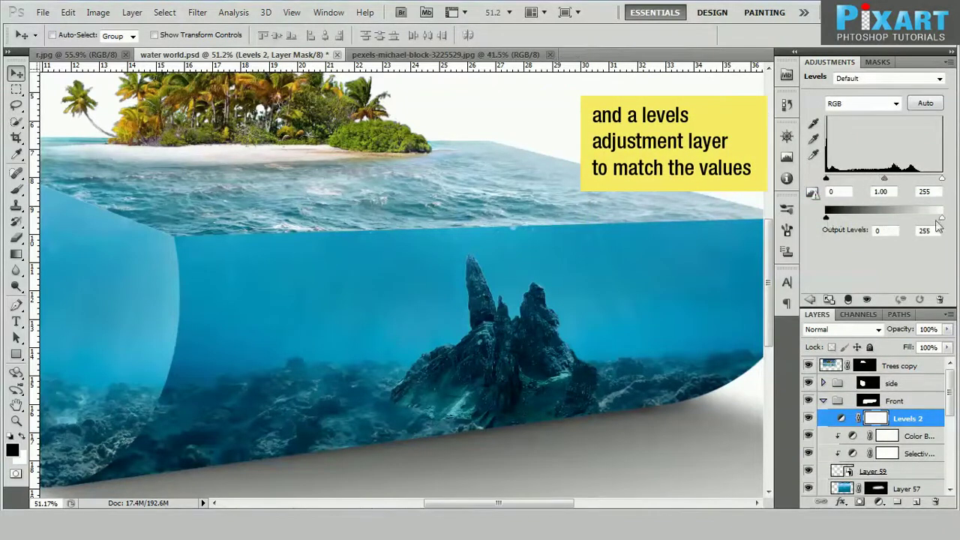
pyautogui.keyDown('alt'); pyautogui.click(916, 427); pyautogui.keyUp('alt')
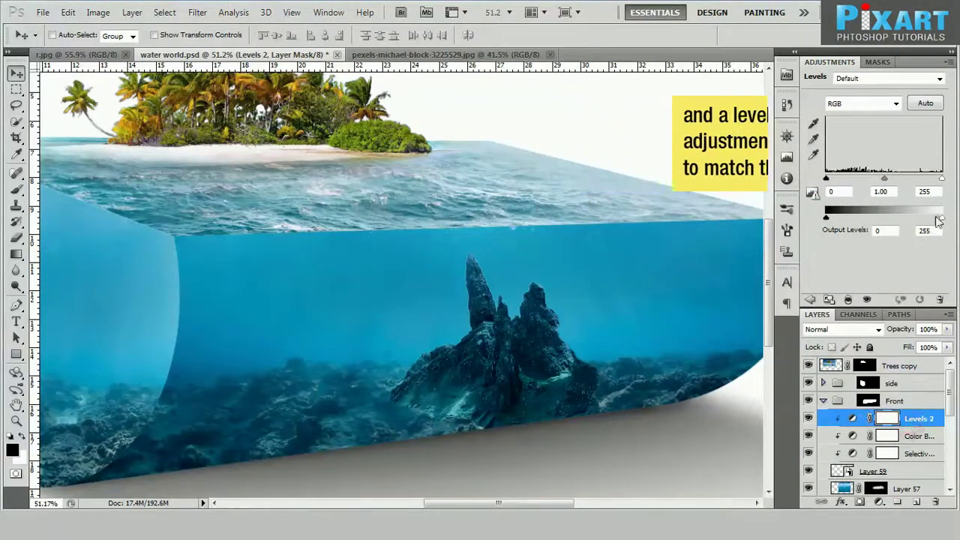
pyautogui.moveTo(942, 217); pyautogui.dragTo(941, 217)
pyautogui.moveTo(829, 217); pyautogui.dragTo(835, 218)
pyautogui.moveTo(942, 178); pyautogui.dragTo(941, 180)
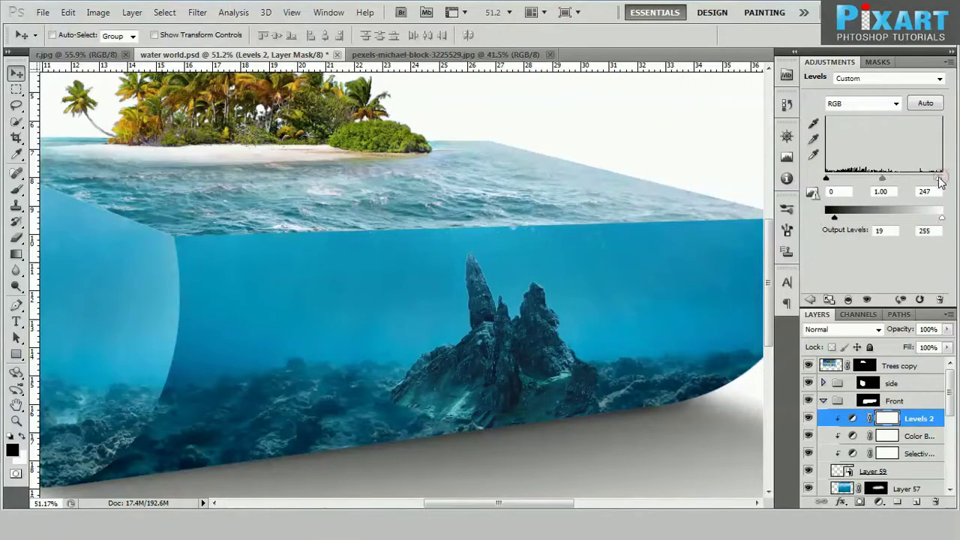
pyautogui.moveTo(834, 218); pyautogui.dragTo(840, 218)
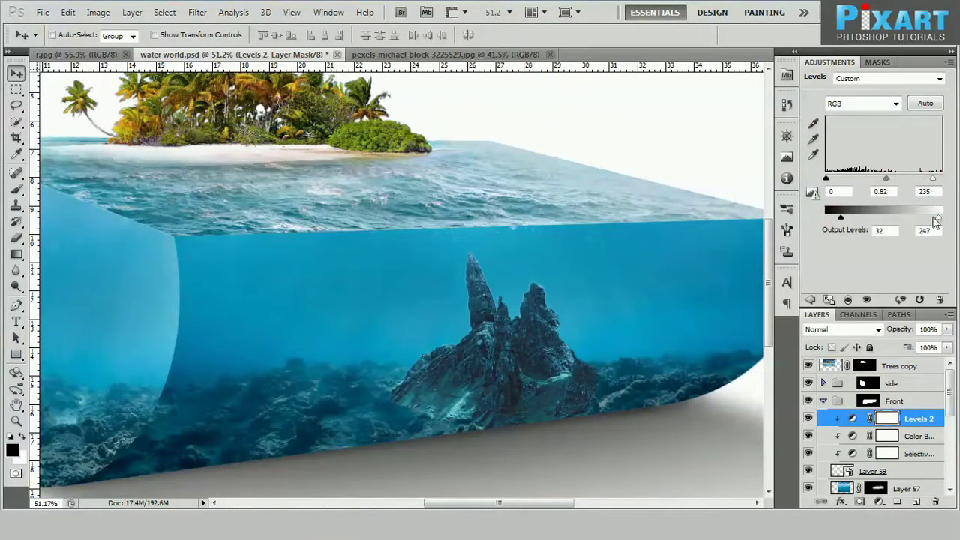
# Step: Lower the mountain layer (Layer 59) to 86% opacity
pyautogui.scroll(-2, 522, 349)
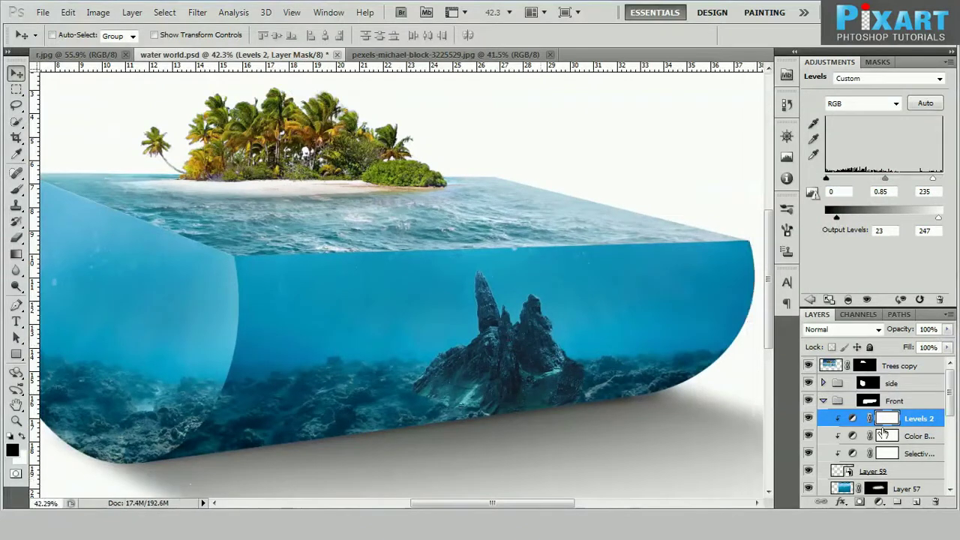
pyautogui.click(874, 471)
pyautogui.click(948, 330)
pyautogui.moveTo(949, 332); pyautogui.dragTo(938, 334)
pyautogui.scroll(4, 591, 436)
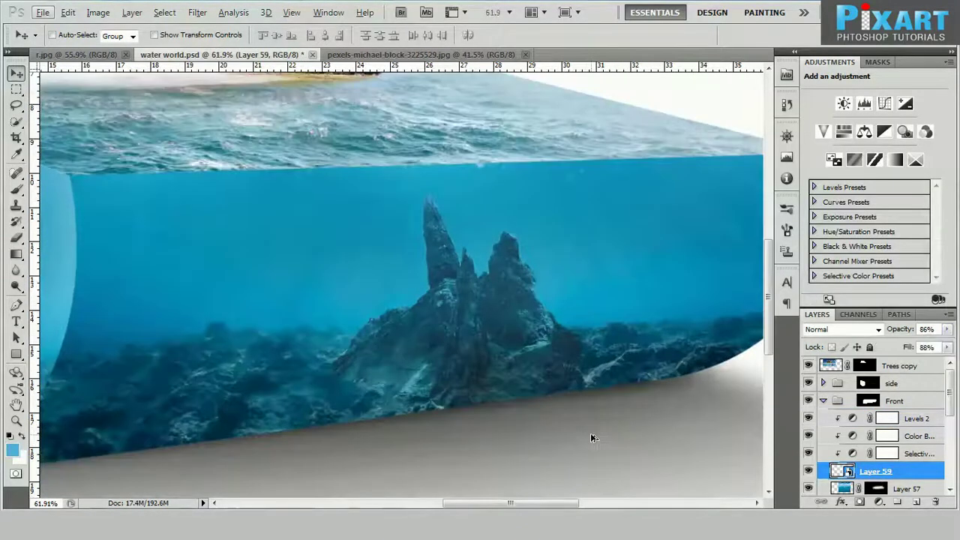
# Step: Set up a black Brush at 47% opacity and 66% flow
pyautogui.click(23, 438)
pyautogui.press('b')
pyautogui.moveTo(255, 51); pyautogui.dragTo(251, 51)
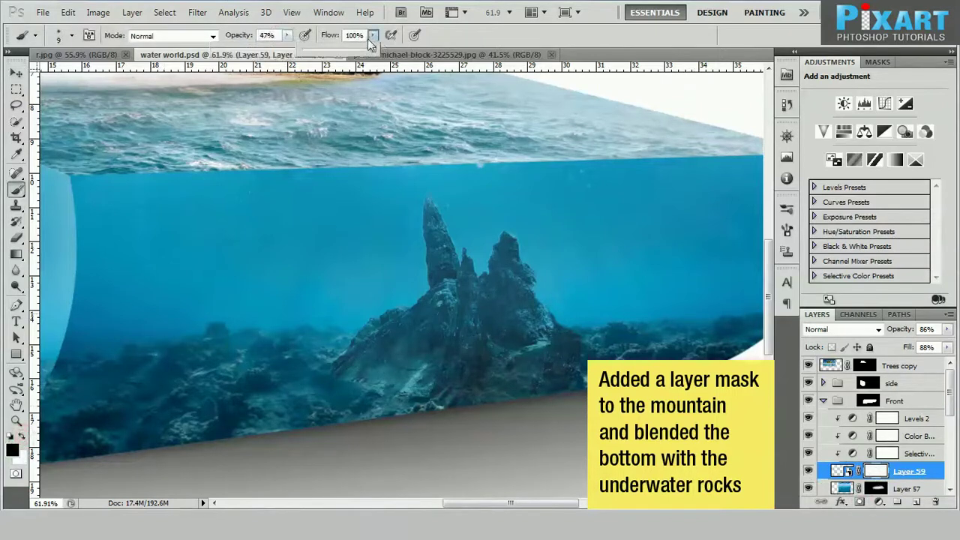
pyautogui.click(453, 41)
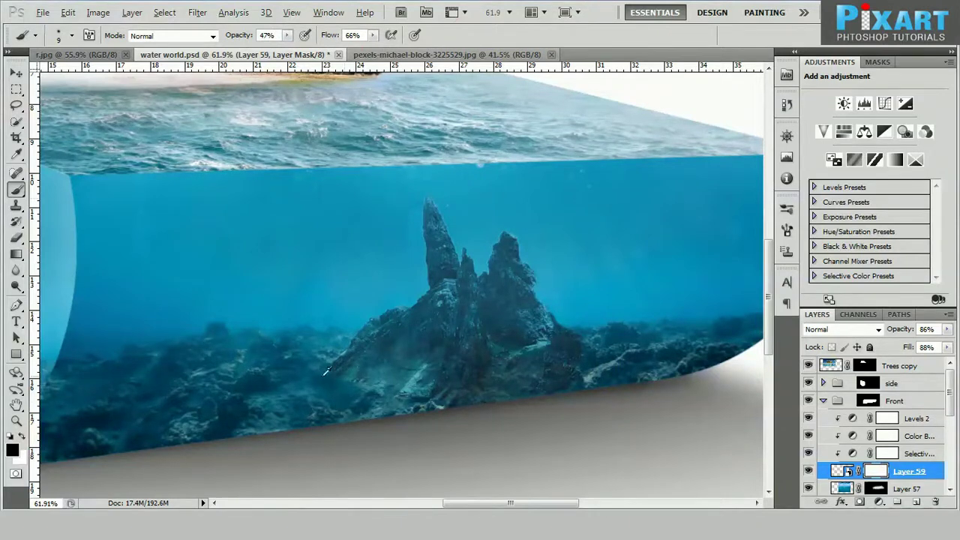
# Step: Fade the mountain to 65% and paint its mask to blend the base into the seabed rocks
pyautogui.hotkey('ctrl', '1')
pyautogui.click(948, 330)
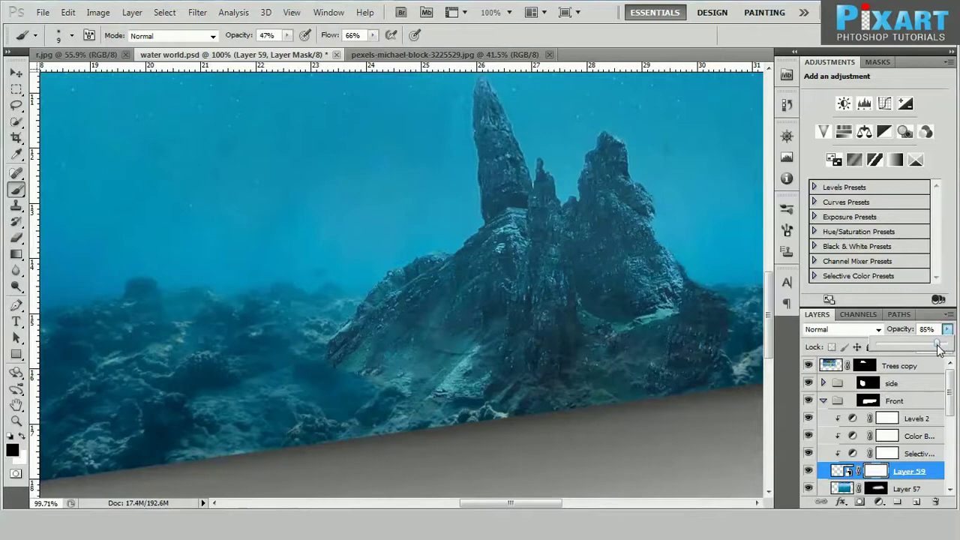
pyautogui.moveTo(927, 346); pyautogui.dragTo(925, 346)
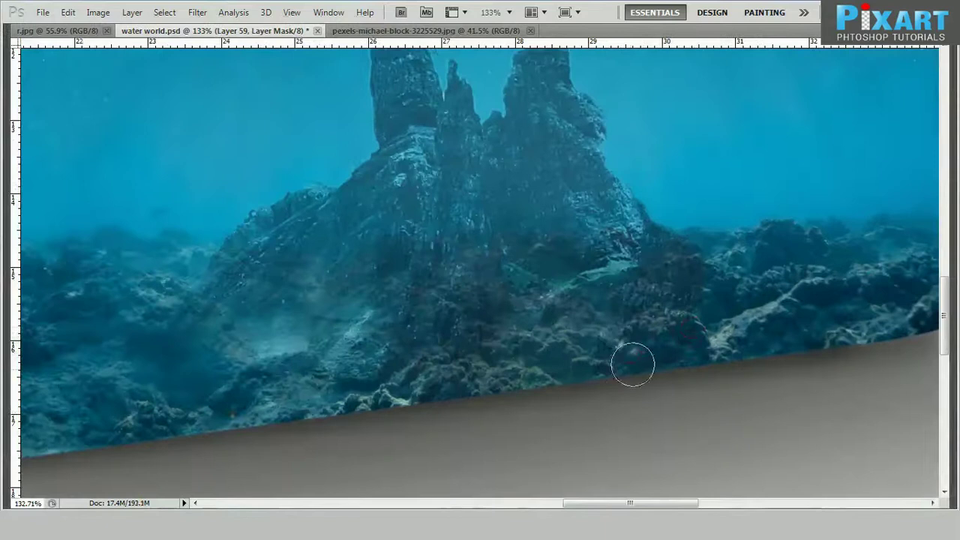
pyautogui.moveTo(632, 365); pyautogui.dragTo(505, 305)
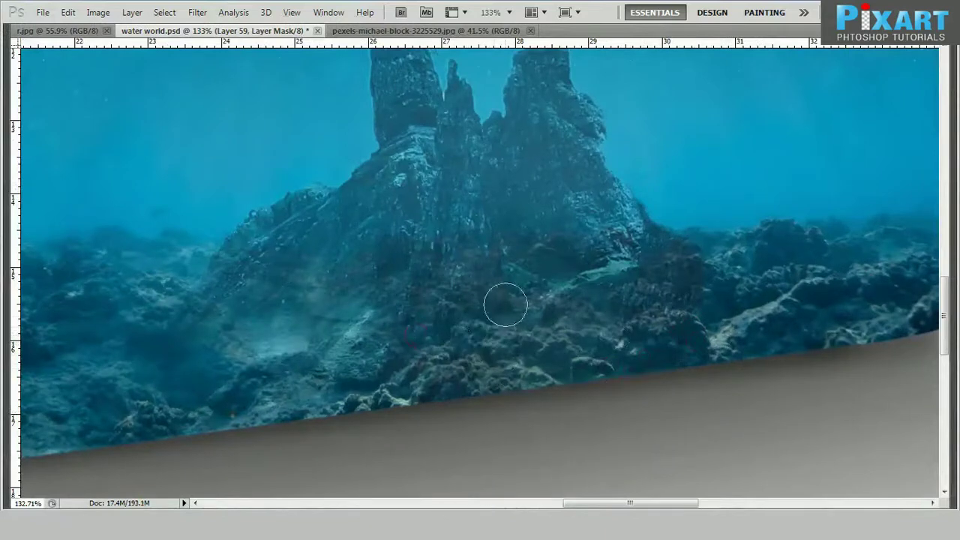
pyautogui.moveTo(701, 302); pyautogui.dragTo(673, 277)
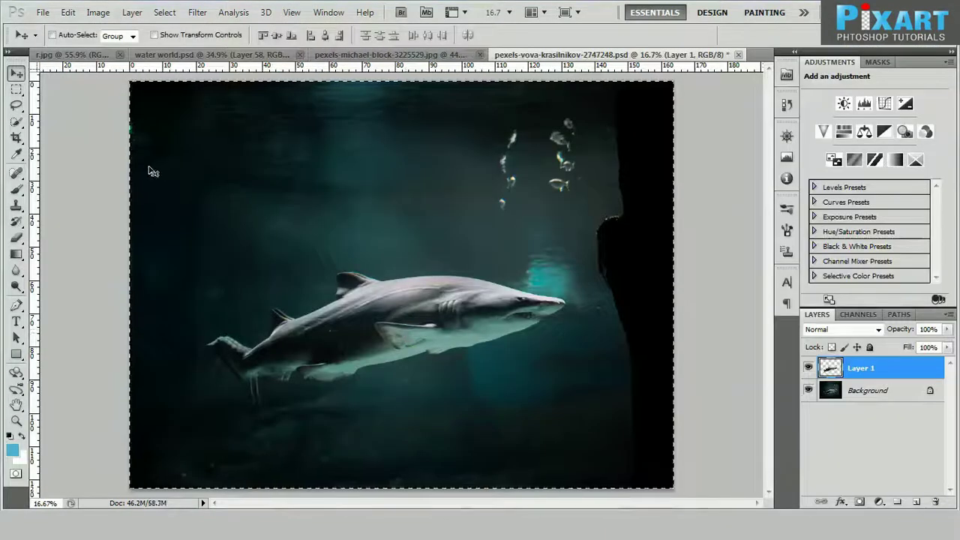
# Step: Shrink the shark, move it left into the water and tilt it
pyautogui.hotkey('ctrl', 't')
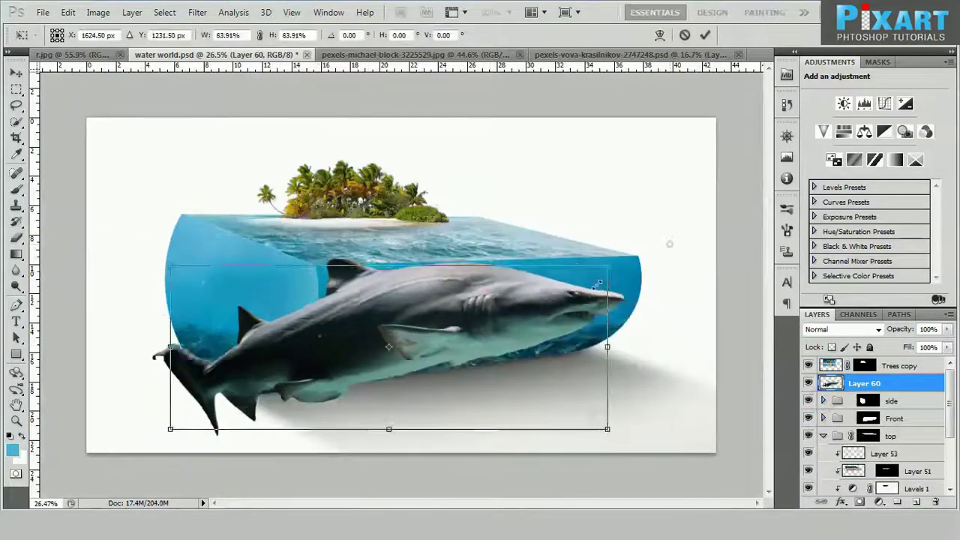
pyautogui.moveTo(641, 428); pyautogui.dragTo(595, 420)
pyautogui.moveTo(413, 353); pyautogui.dragTo(323, 338)
pyautogui.moveTo(466, 352); pyautogui.dragTo(446, 324)
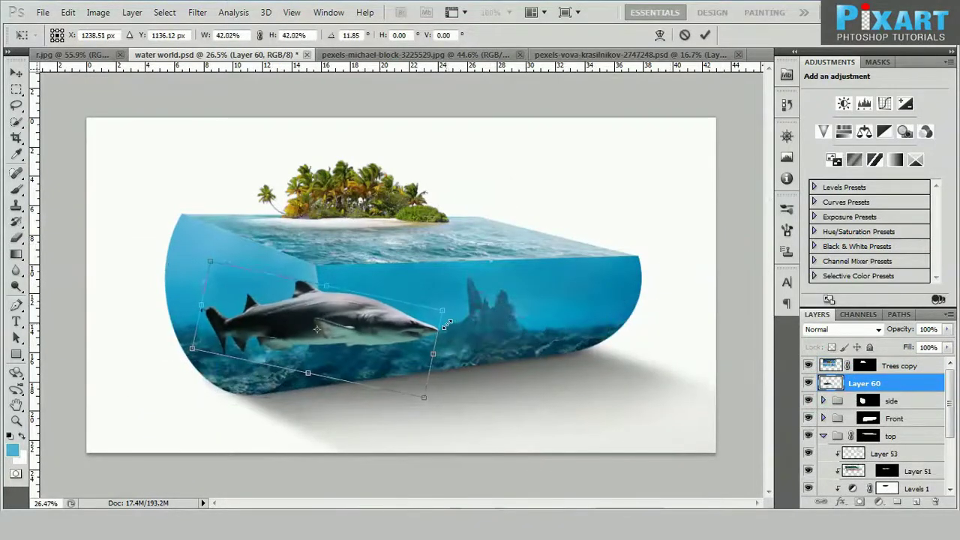
pyautogui.press('Return')
pyautogui.scroll(3, 330, 328)
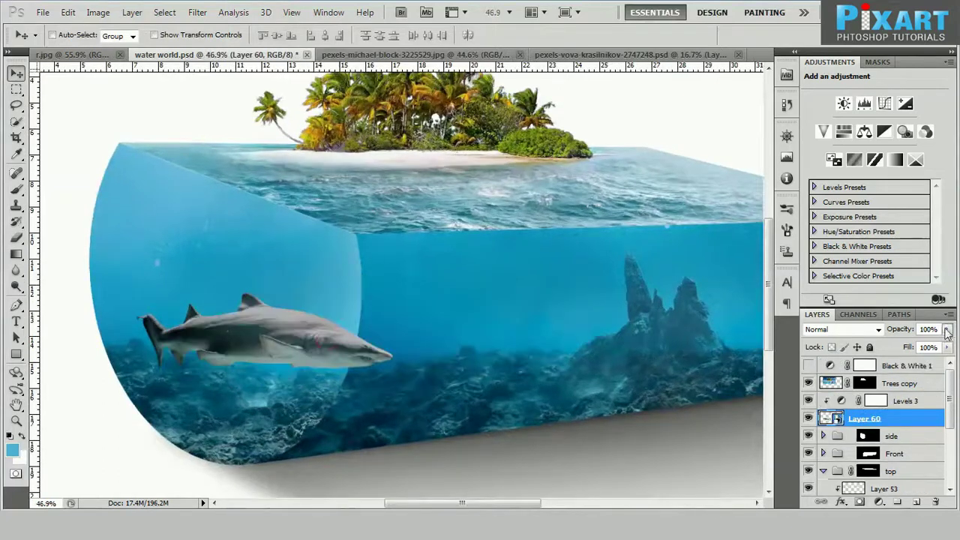
# Step: Add a Color Balance adjustment clipped to the shark and fade the shark to 84% opacity
pyautogui.moveTo(943, 346); pyautogui.dragTo(922, 348)
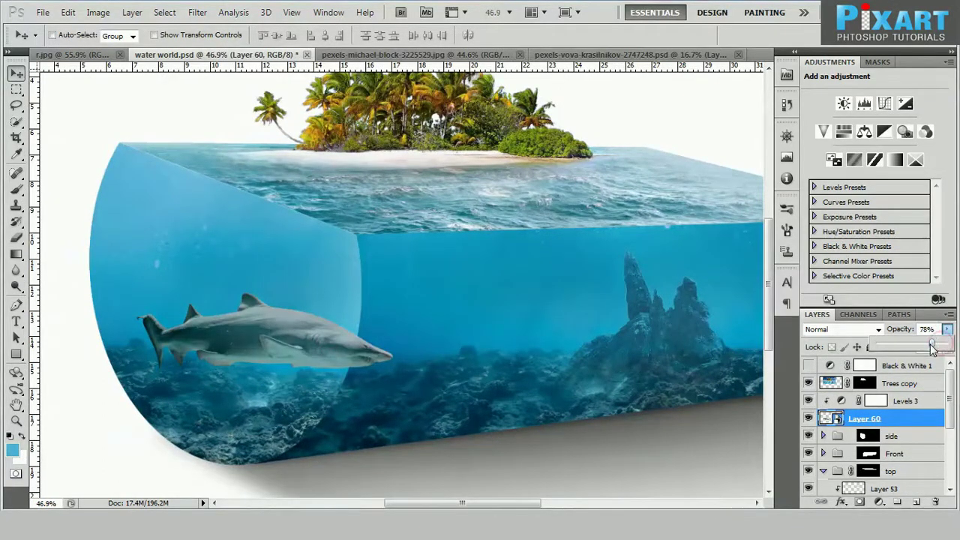
pyautogui.click(875, 400)
pyautogui.click(880, 502)
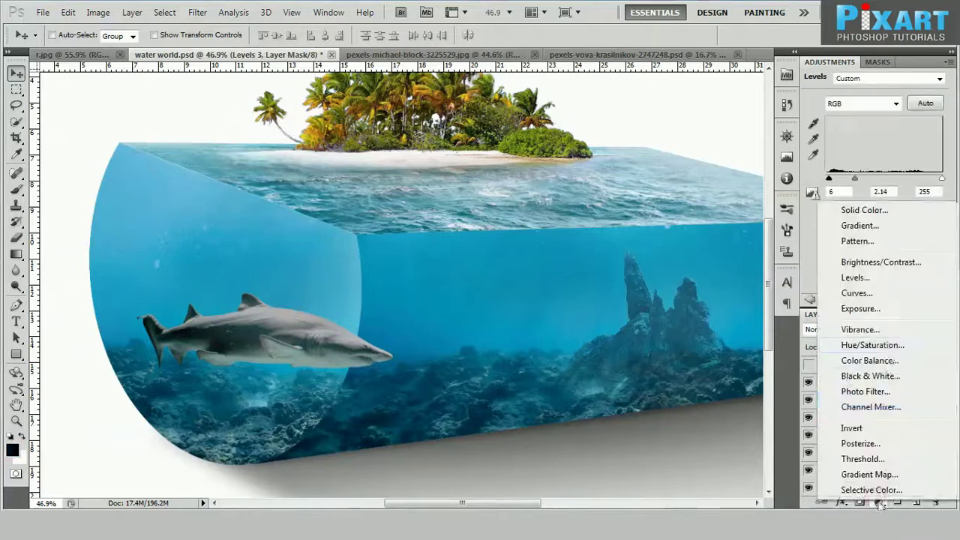
pyautogui.click(871, 361)
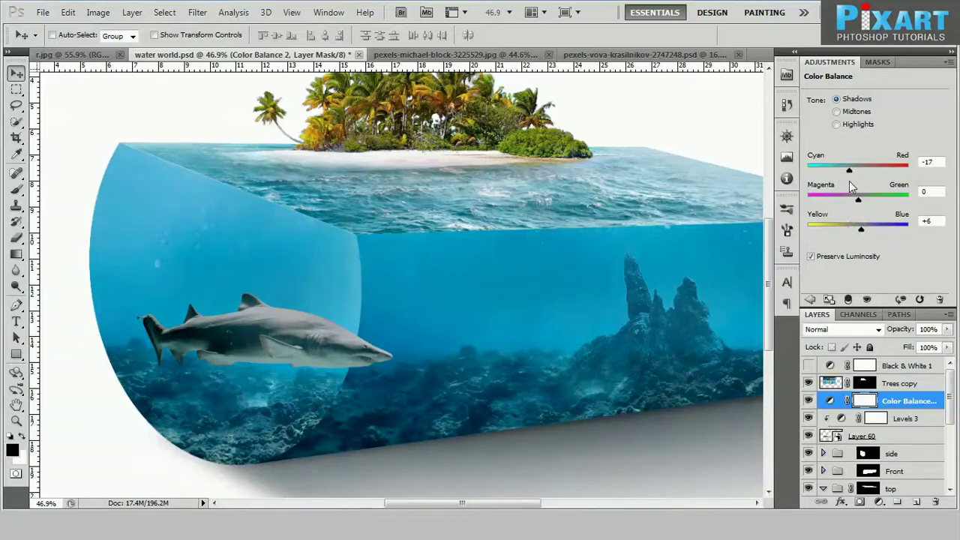
pyautogui.keyDown('alt'); pyautogui.click(890, 406); pyautogui.keyUp('alt')
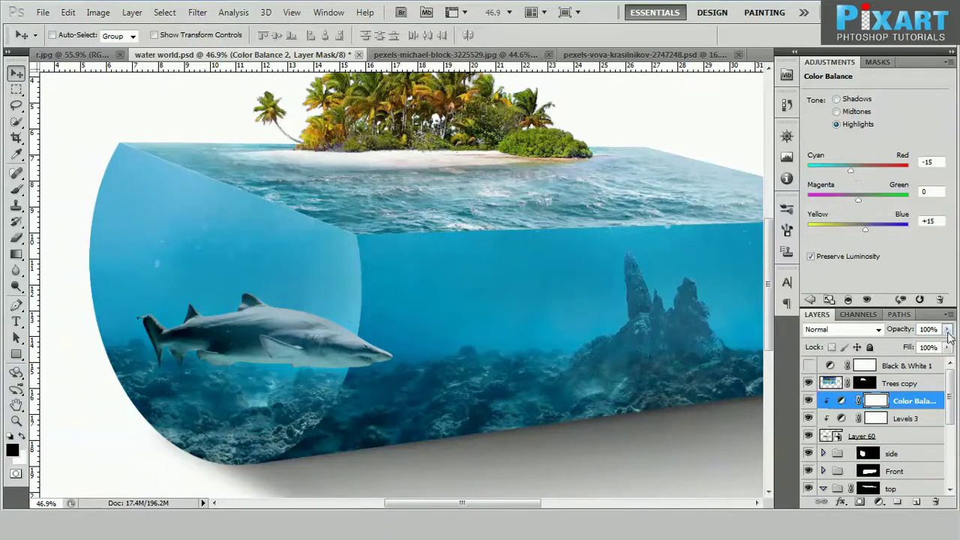
pyautogui.click(901, 440)
pyautogui.click(948, 348)
pyautogui.moveTo(947, 330); pyautogui.dragTo(938, 349)
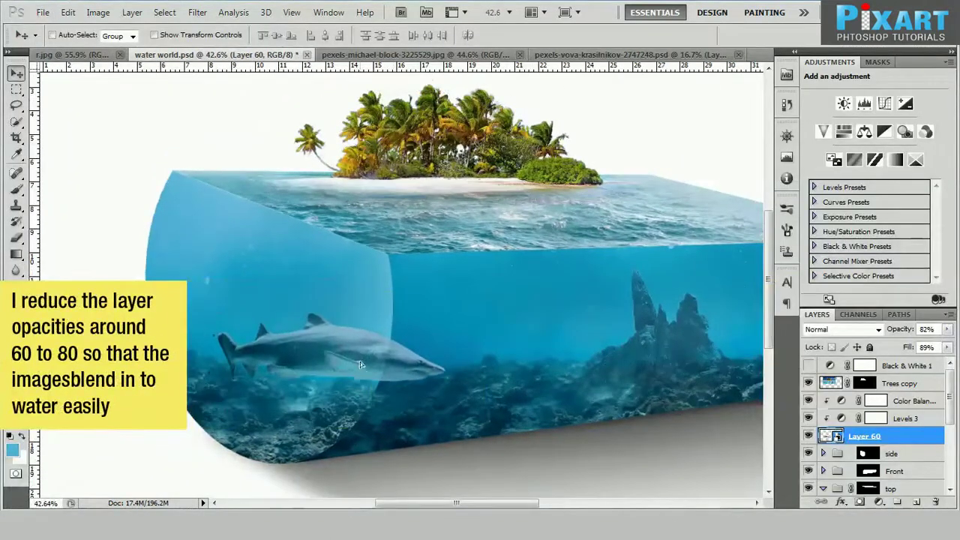
# Step: Warp the shark so it curves along the block's rounded side
pyautogui.hotkey('ctrl', 't')
pyautogui.rightClick(360, 344)
pyautogui.click(386, 240)
pyautogui.moveTo(330, 383); pyautogui.dragTo(331, 327)
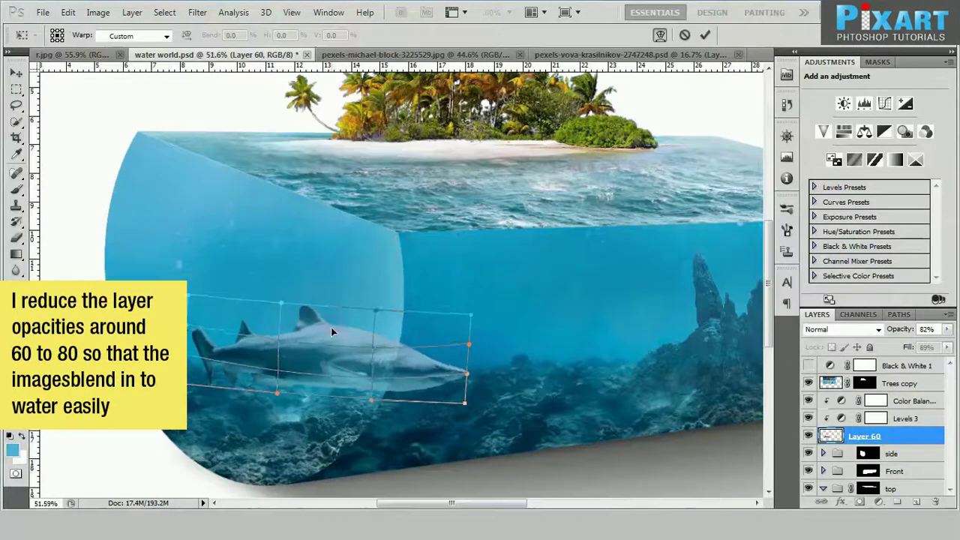
pyautogui.moveTo(305, 384); pyautogui.dragTo(192, 309)
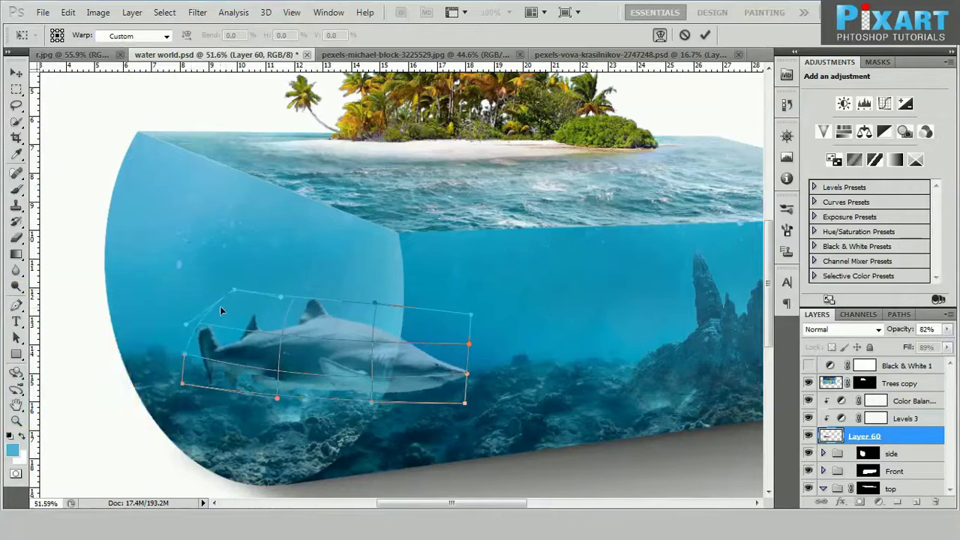
pyautogui.press('Return')
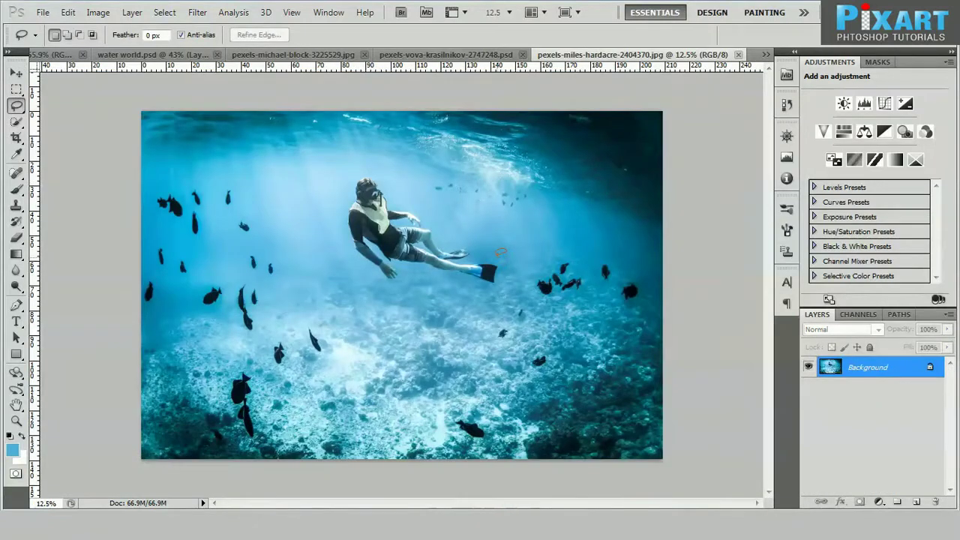
pyautogui.scroll(3, 499, 252)
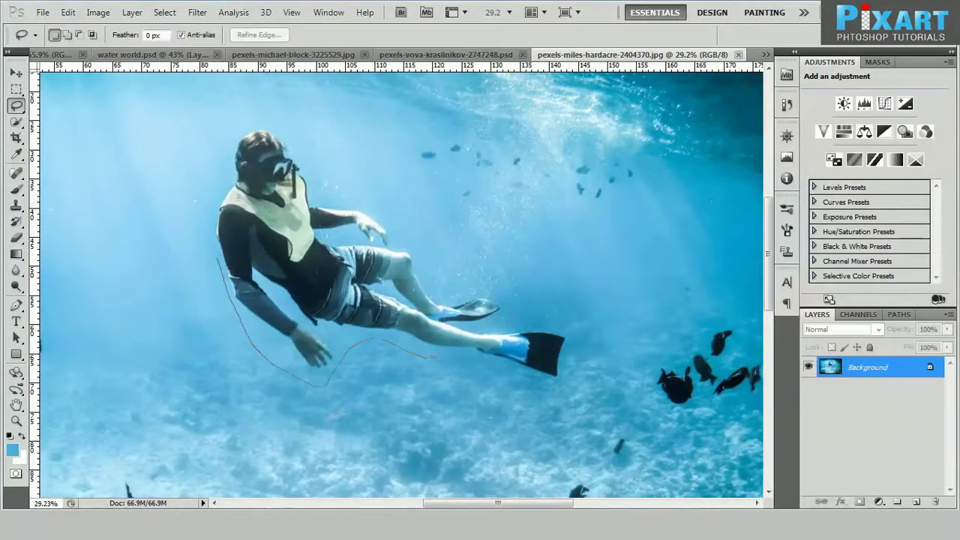
# Step: Lasso the diver and paste him into water world.psd above Levels 2 in the Front group
pyautogui.moveTo(218, 259); pyautogui.dragTo(321, 184)
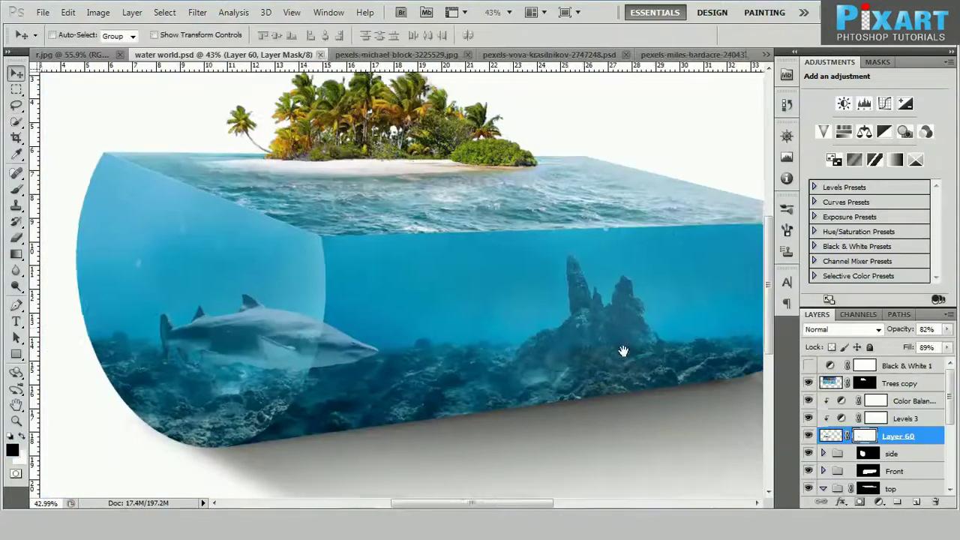
pyautogui.moveTo(622, 351); pyautogui.dragTo(518, 339)
pyautogui.keyDown('ctrl'); pyautogui.click(739, 403); pyautogui.keyUp('ctrl')
pyautogui.click(824, 471)
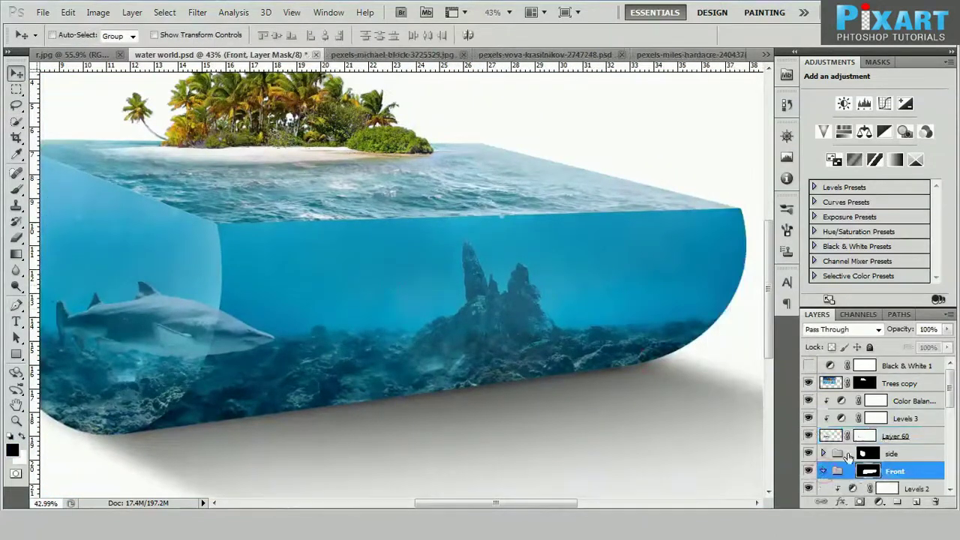
pyautogui.scroll(-3, 921, 453)
pyautogui.click(912, 418)
pyautogui.hotkey('ctrl', 'v')
# Step: Convert the diver to a Smart Object, shrink him and flip him horizontally
pyautogui.rightClick(838, 422)
pyautogui.click(864, 173)
pyautogui.hotkey('ctrl', 't')
pyautogui.moveTo(697, 86)
pyautogui.mouseDown()
pyautogui.moveTo(483, 236)
pyautogui.moveTo(493, 247)
pyautogui.mouseUp()
pyautogui.rightClick(438, 80)
pyautogui.click(469, 337)
pyautogui.scroll(2, 483, 274)
# Step: Position the smaller diver beside the rock spire and clip the Curves adjustment to him
pyautogui.moveTo(450, 301); pyautogui.dragTo(481, 315)
pyautogui.scroll(-1, 482, 315)
pyautogui.moveTo(504, 258); pyautogui.dragTo(466, 277)
pyautogui.press('Return')
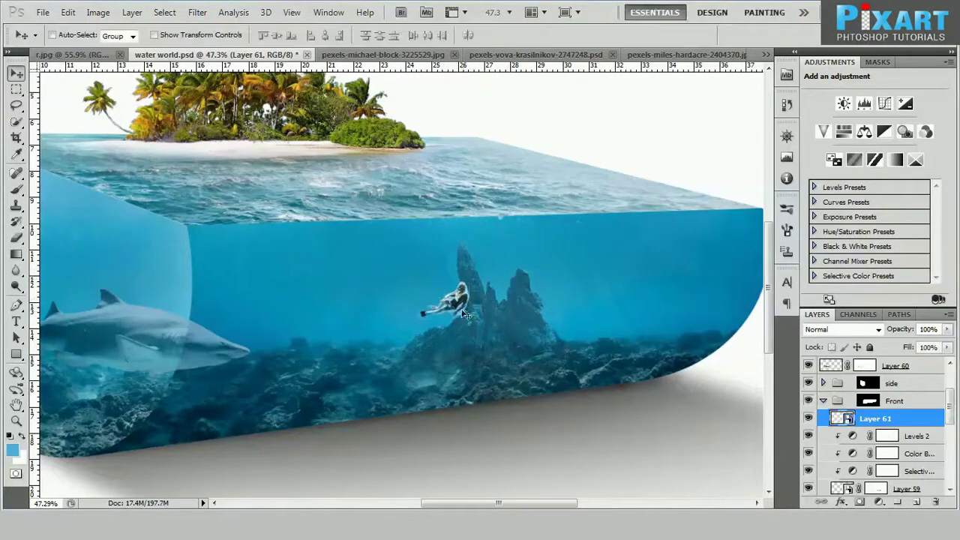
pyautogui.press('Tab')
pyautogui.moveTo(473, 273); pyautogui.dragTo(455, 273)
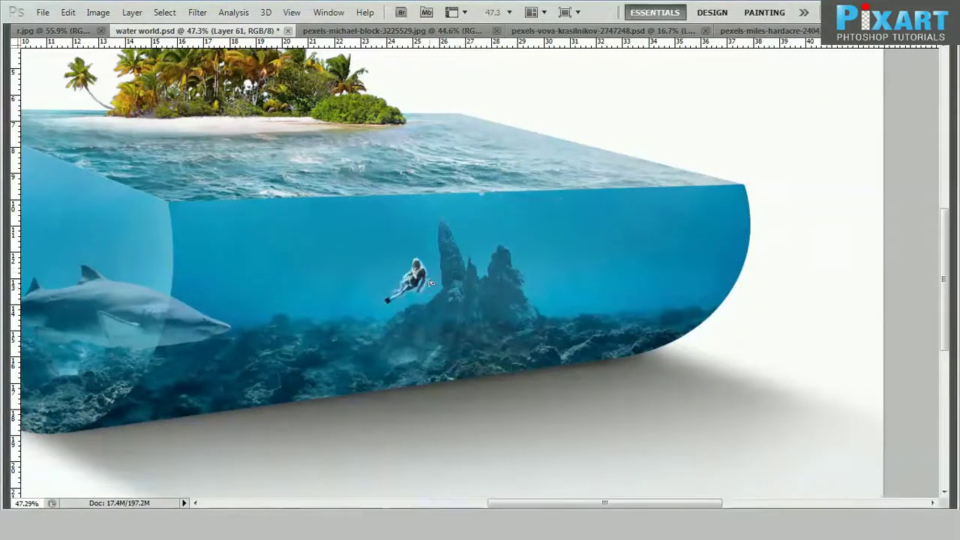
pyautogui.scroll(1, 422, 291)
pyautogui.scroll(-1, 421, 289)
pyautogui.scroll(-2, 420, 292)
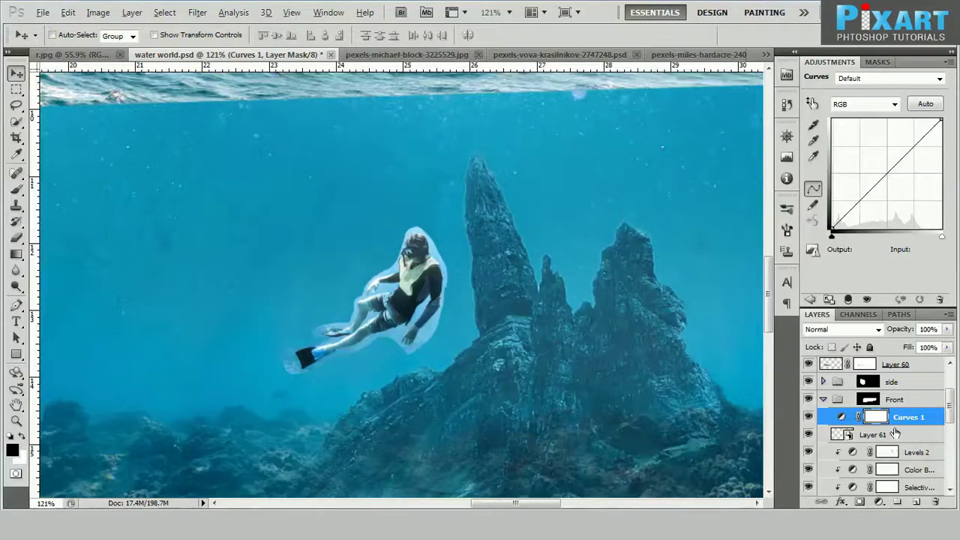
pyautogui.keyDown('alt'); pyautogui.click(895, 433); pyautogui.keyUp('alt')
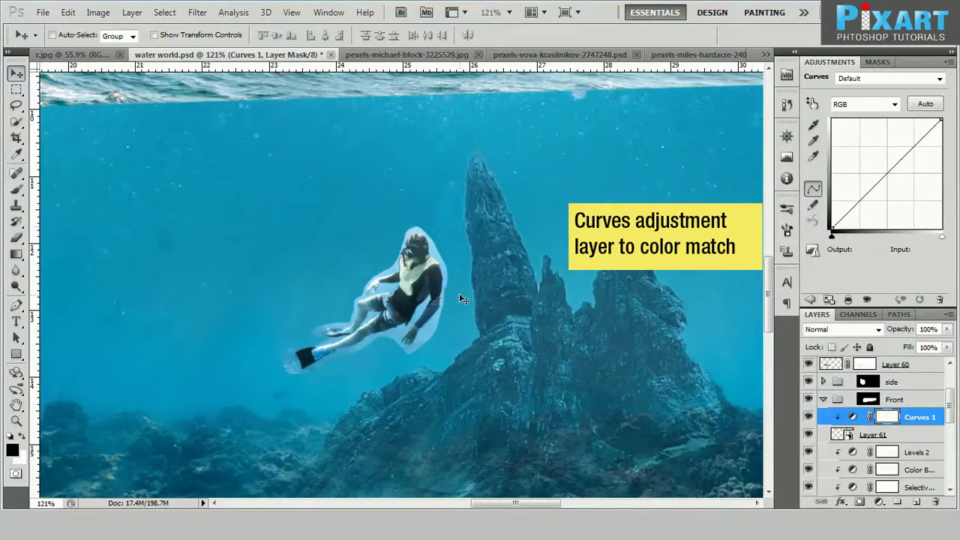
# Step: Shape the diver's Curves with the on-image tool and try Luminosity blending
pyautogui.click(814, 105)
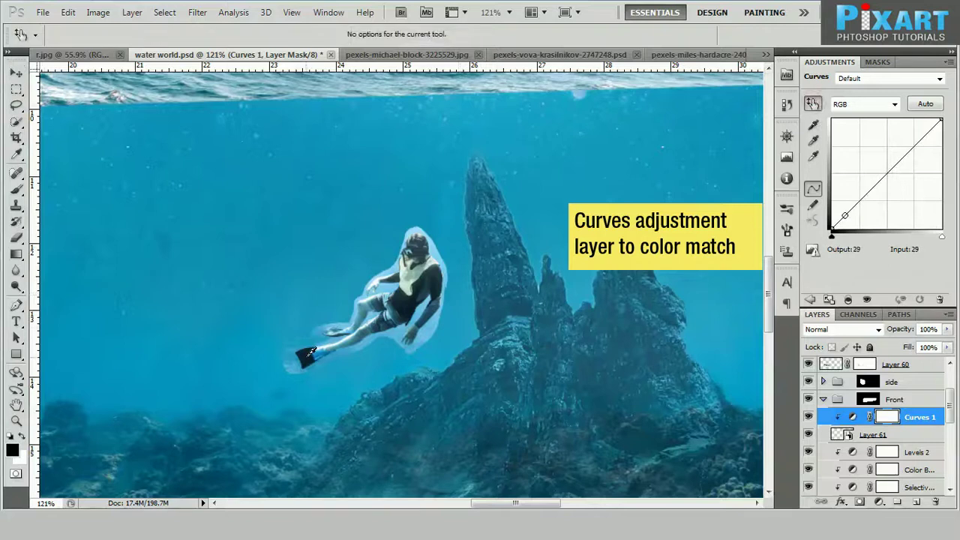
pyautogui.moveTo(308, 357); pyautogui.dragTo(309, 331)
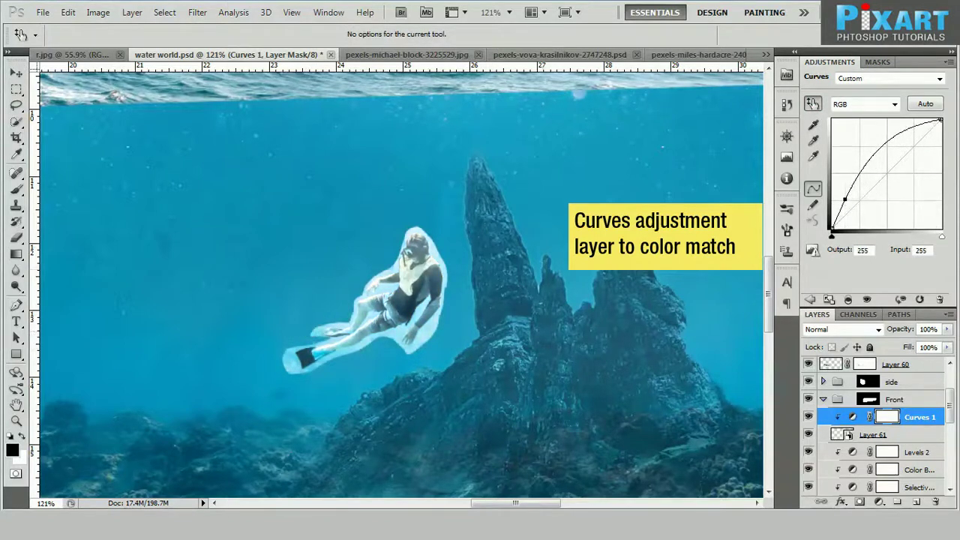
pyautogui.click(855, 330)
pyautogui.click(829, 358)
pyautogui.click(807, 417)
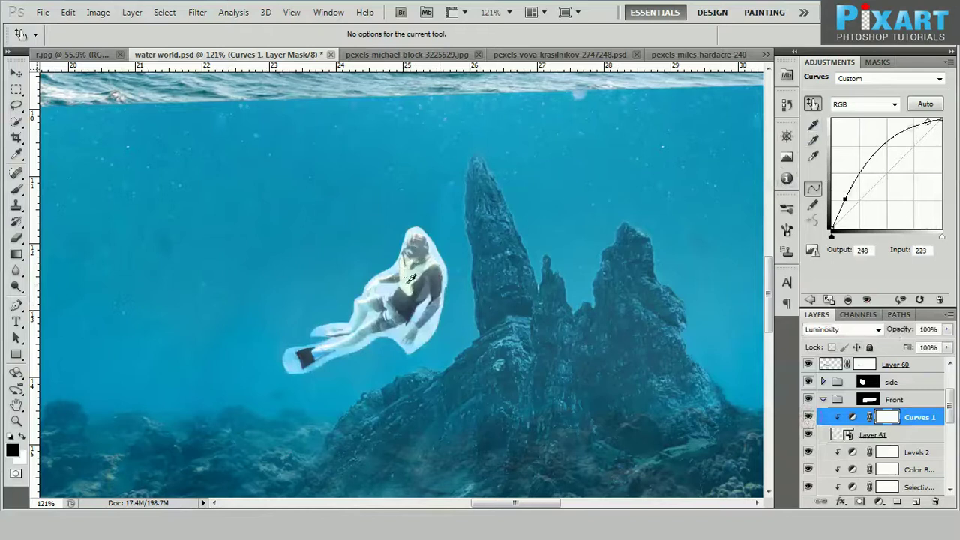
# Step: Reset the curve, then lower the diver's highlights and add shadow and midtone points
pyautogui.press('\\')
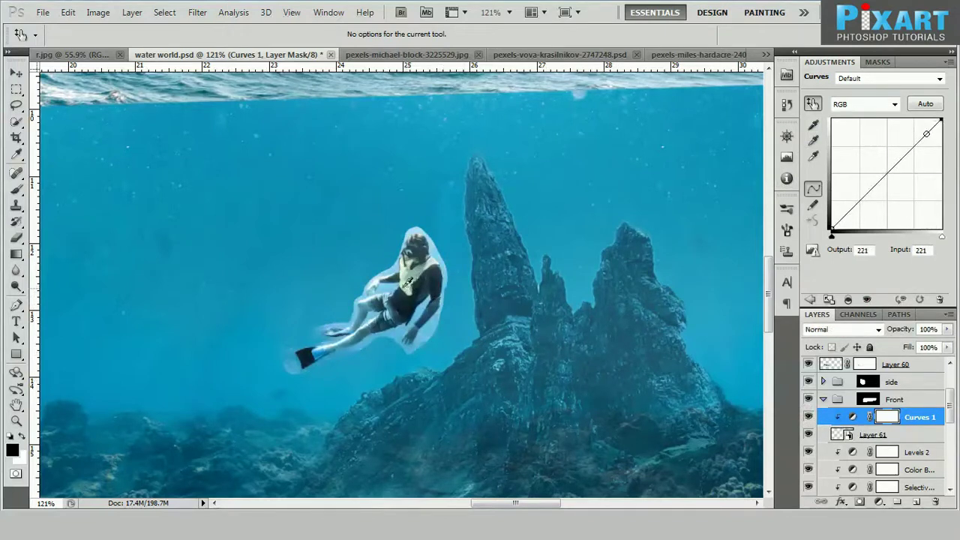
pyautogui.moveTo(379, 278); pyautogui.dragTo(375, 313)
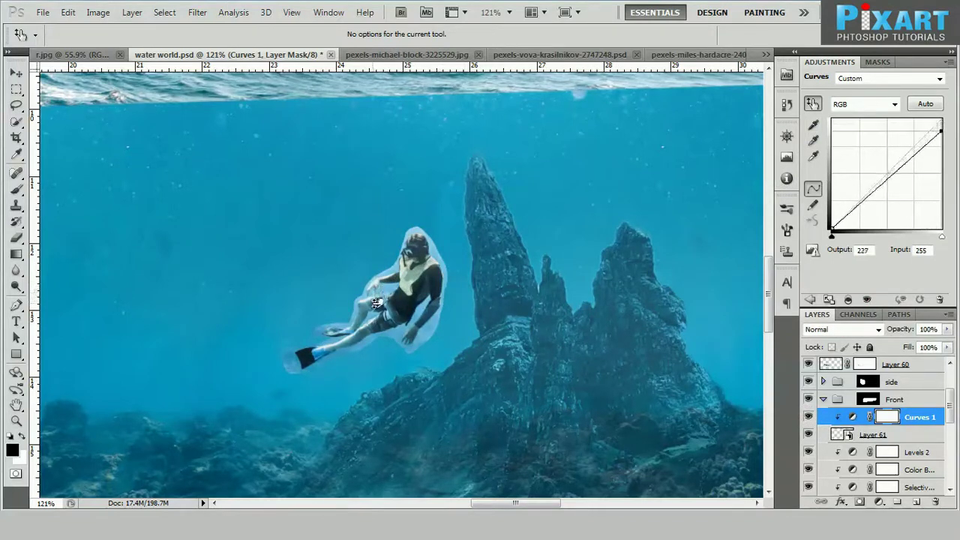
pyautogui.click(305, 356)
pyautogui.click(307, 350)
pyautogui.scroll(-2, 439, 332)
pyautogui.scroll(5, 438, 333)
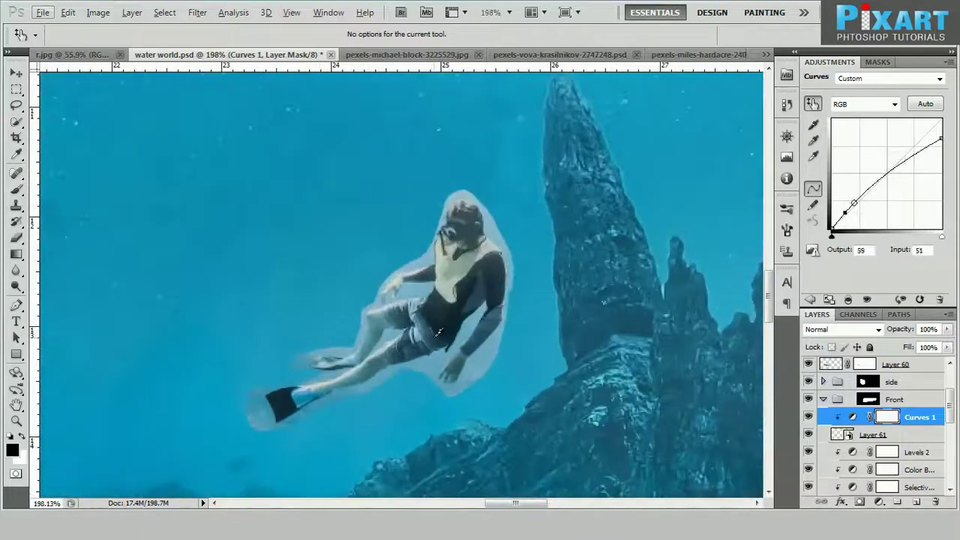
pyautogui.click(897, 437)
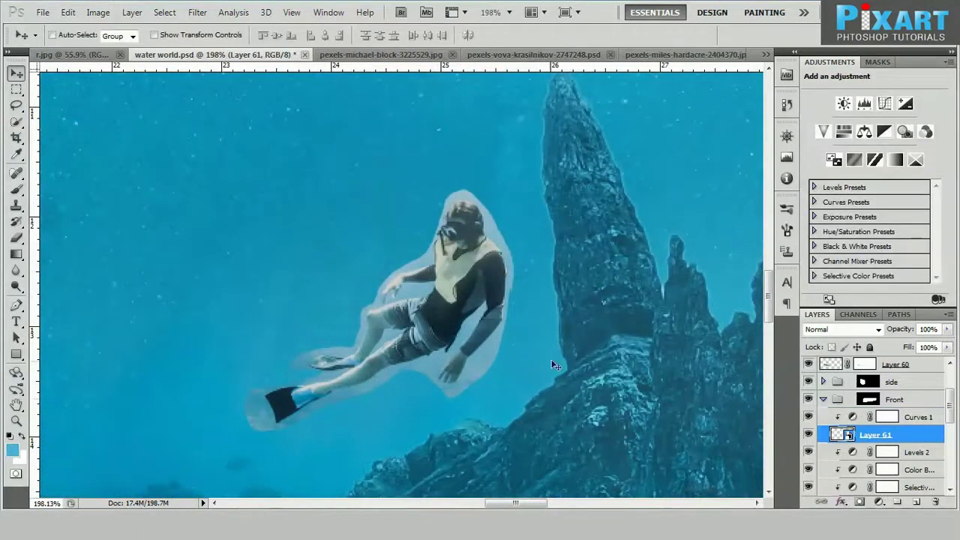
# Step: Mask away the pale halo around the diver's fin, lower leg and knee
pyautogui.press('w')
pyautogui.scroll(3, 479, 365)
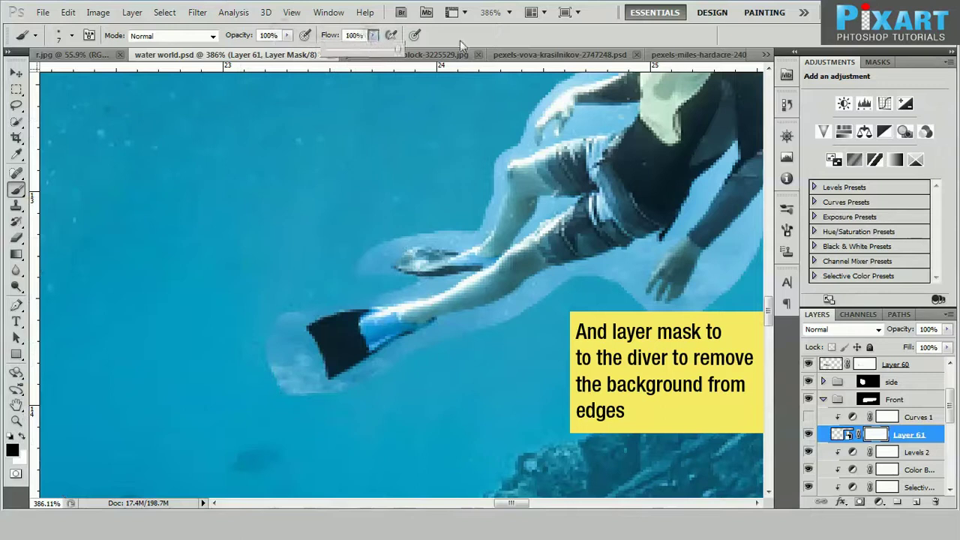
pyautogui.moveTo(277, 398); pyautogui.dragTo(296, 342)
pyautogui.press(']')
pyautogui.press(']')
pyautogui.moveTo(308, 386); pyautogui.dragTo(295, 362)
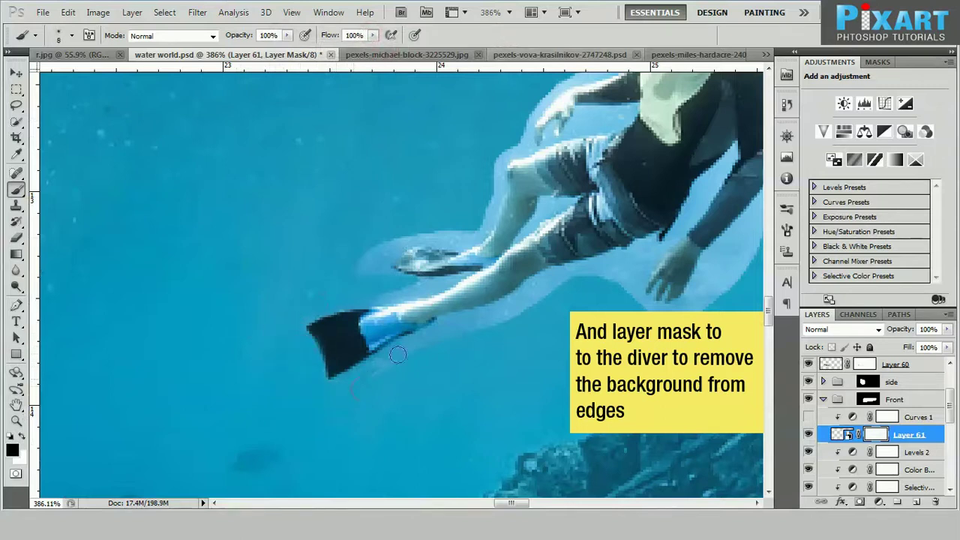
pyautogui.moveTo(476, 323); pyautogui.dragTo(508, 307)
pyautogui.press('[')
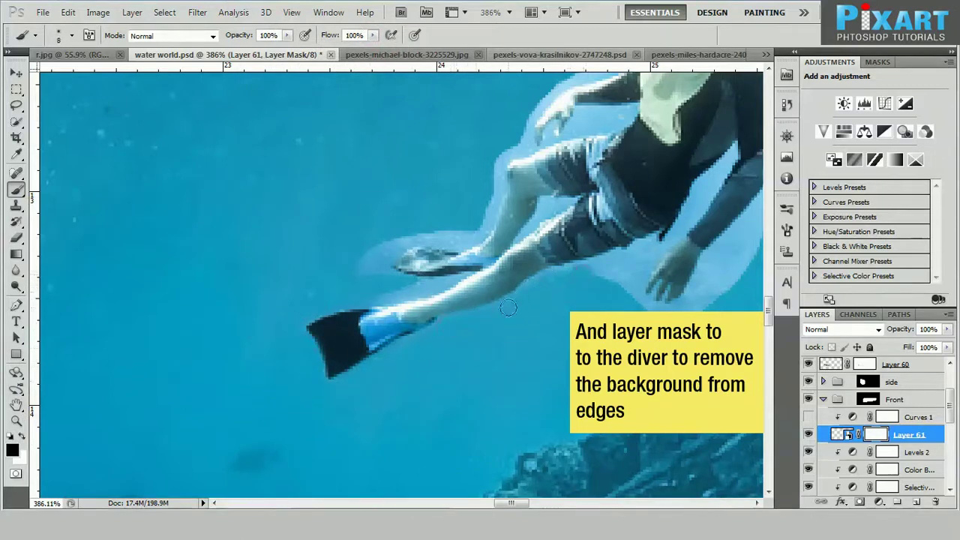
pyautogui.moveTo(583, 270); pyautogui.dragTo(645, 252)
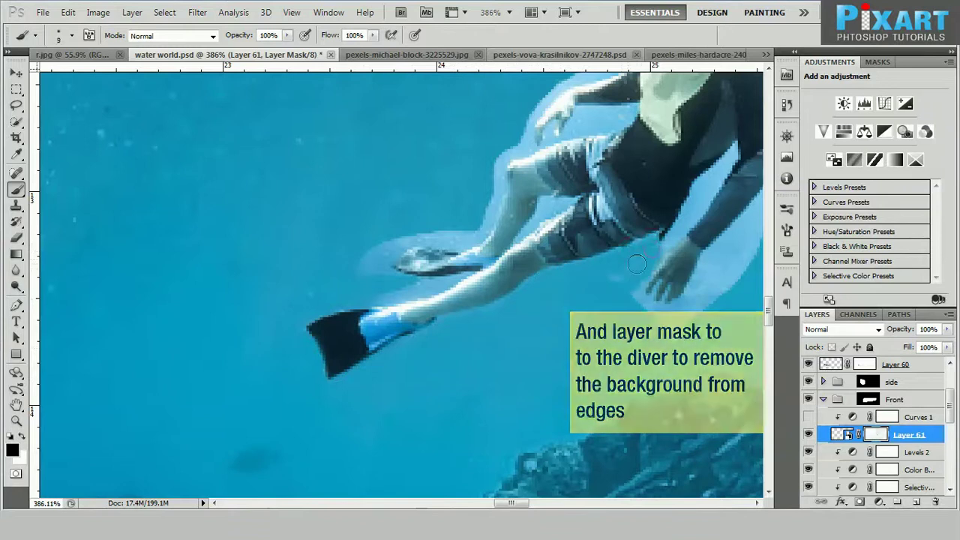
pyautogui.scroll(1, 383, 272)
pyautogui.scroll(-1, 383, 272)
pyautogui.press(']')
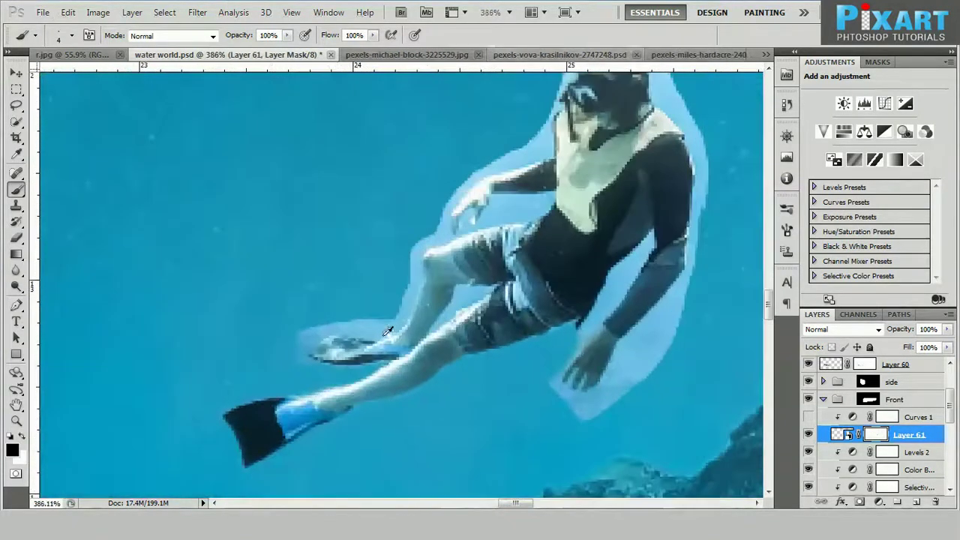
# Step: Mask out the halo above the foot, along the thigh and around the head
pyautogui.click(808, 417)
pyautogui.click(908, 435)
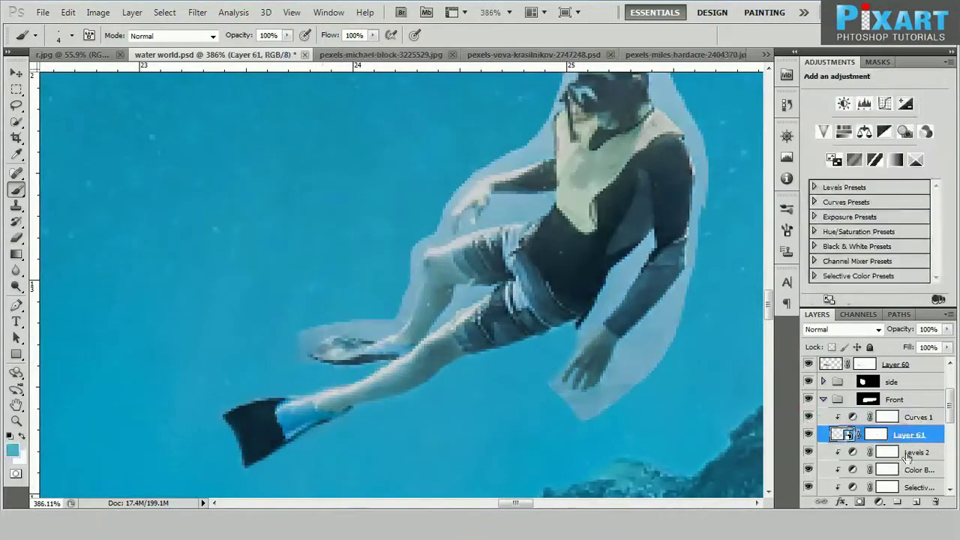
pyautogui.scroll(1, 298, 347)
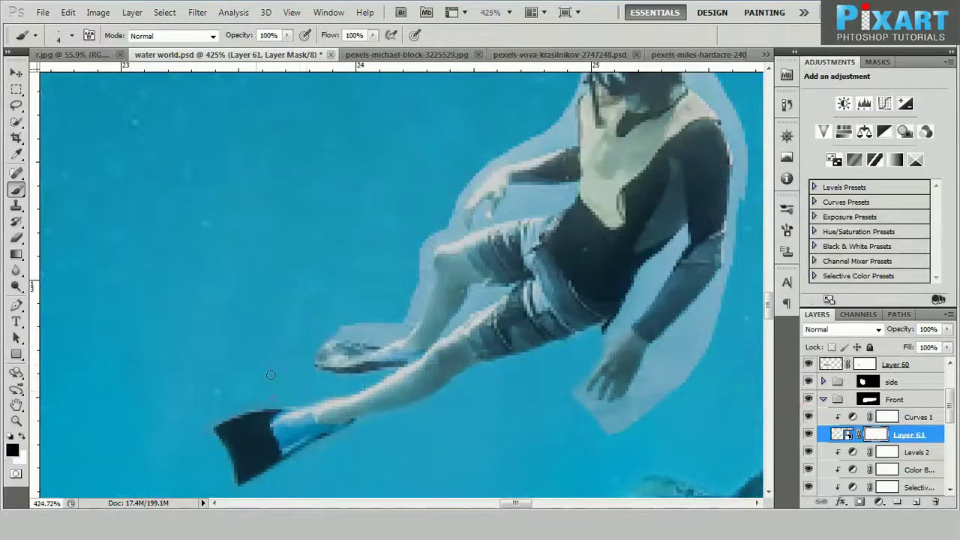
pyautogui.moveTo(325, 328); pyautogui.dragTo(381, 331)
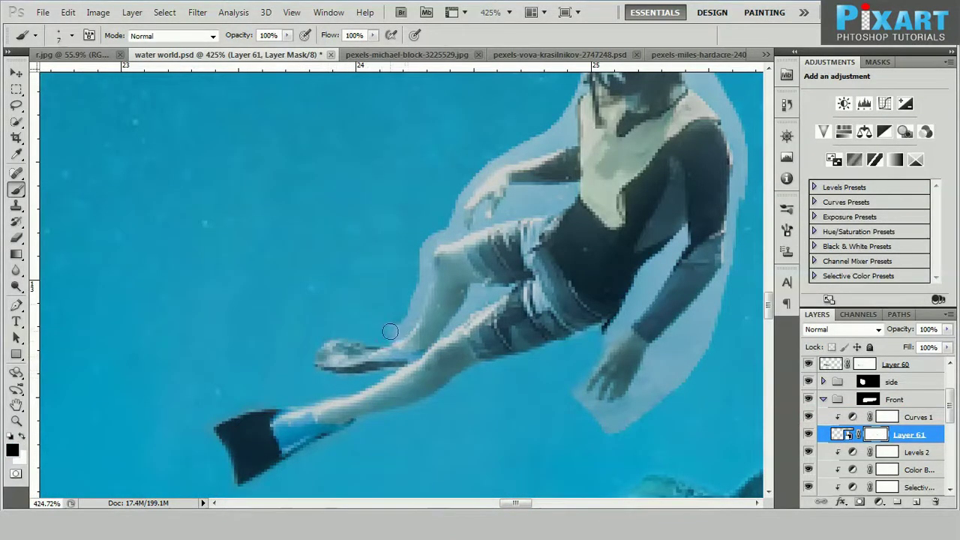
pyautogui.moveTo(423, 277)
pyautogui.mouseDown()
pyautogui.moveTo(501, 149)
pyautogui.moveTo(542, 144)
pyautogui.moveTo(458, 335)
pyautogui.mouseUp()
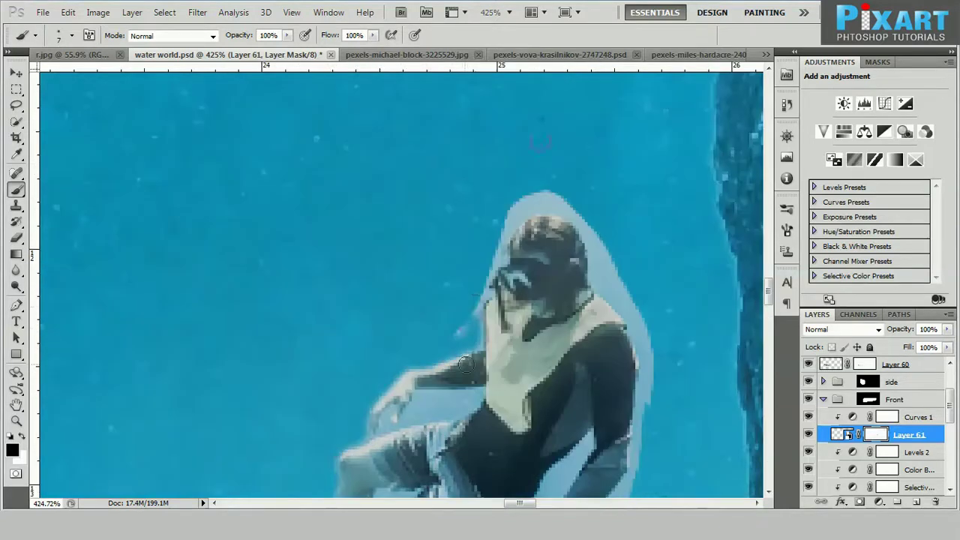
pyautogui.moveTo(522, 209)
pyautogui.mouseDown()
pyautogui.moveTo(510, 221)
pyautogui.moveTo(555, 199)
pyautogui.mouseUp()
pyautogui.press('4')
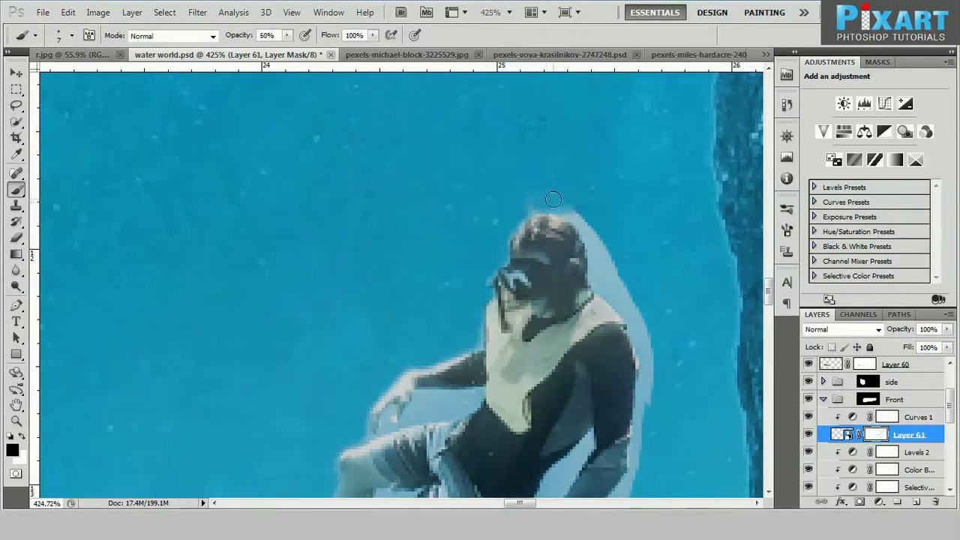
pyautogui.moveTo(530, 206)
pyautogui.mouseDown()
pyautogui.moveTo(581, 213)
pyautogui.moveTo(644, 320)
pyautogui.moveTo(637, 327)
pyautogui.mouseUp()
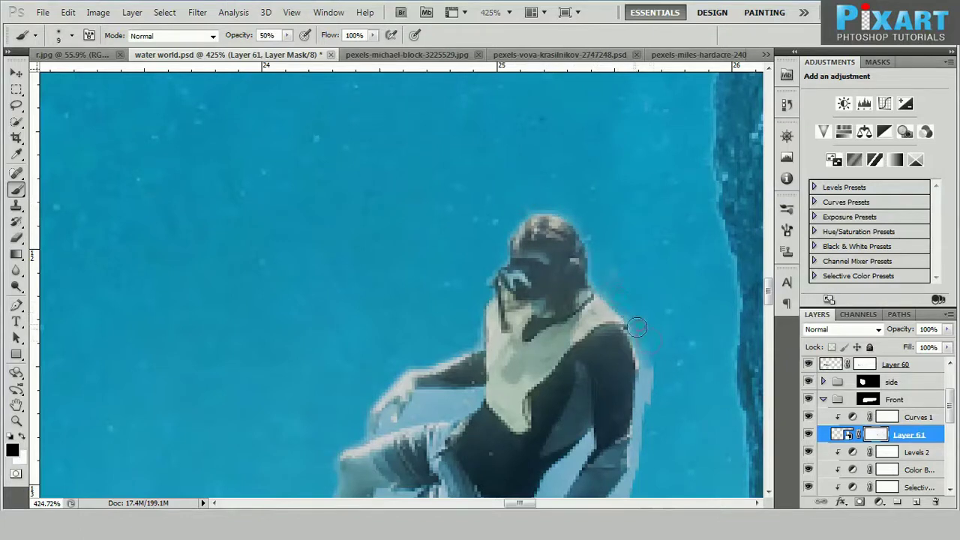
# Step: Mask out the pale patches along the diver's forearm and around his hand
pyautogui.moveTo(646, 405); pyautogui.dragTo(647, 308)
pyautogui.moveTo(648, 373)
pyautogui.mouseDown()
pyautogui.moveTo(622, 409)
pyautogui.moveTo(638, 375)
pyautogui.moveTo(634, 304)
pyautogui.moveTo(571, 372)
pyautogui.mouseUp()
pyautogui.press('[')
pyautogui.press('[')
pyautogui.press('[')
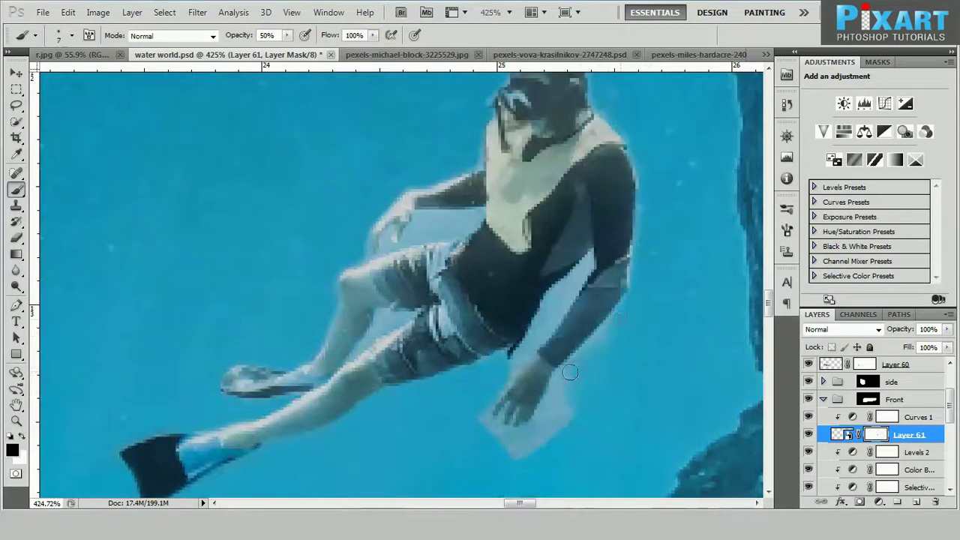
pyautogui.moveTo(549, 415); pyautogui.dragTo(588, 401)
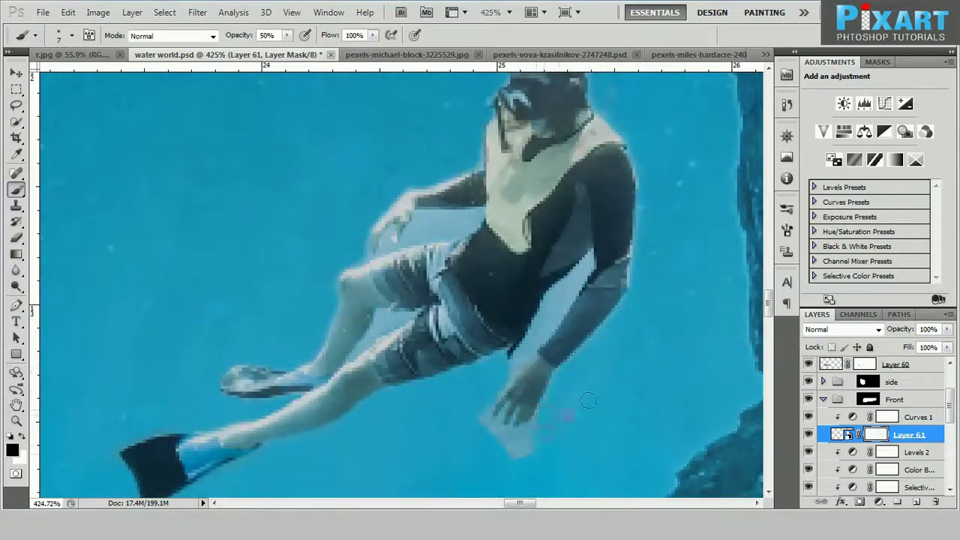
pyautogui.moveTo(524, 435); pyautogui.dragTo(486, 429)
pyautogui.press('[')
pyautogui.press('[')
pyautogui.press('[')
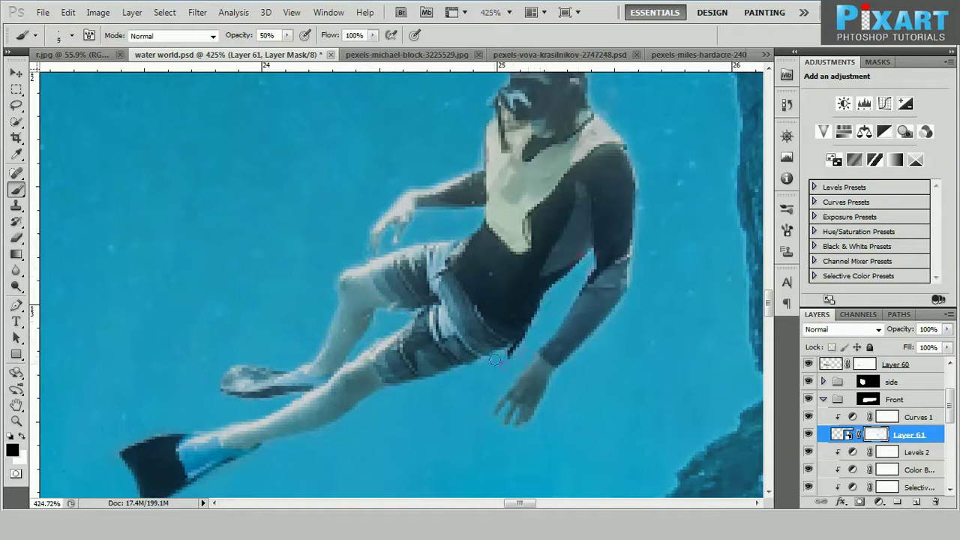
pyautogui.scroll(-10, 689, 274)
pyautogui.scroll(2, 518, 361)
# Step: Set the diver to 70% opacity and reshape the right-edge underwater image over the block's right end
pyautogui.press('v')
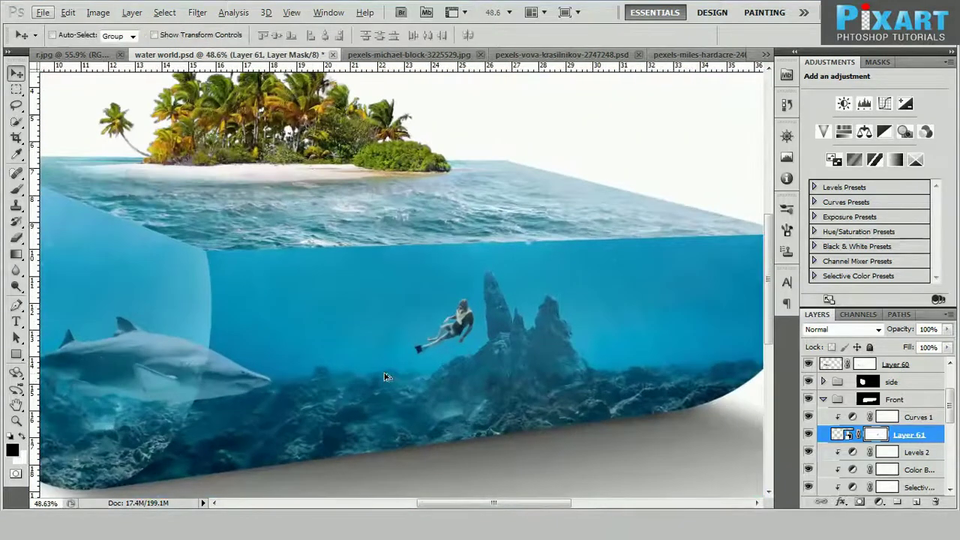
pyautogui.press('7')
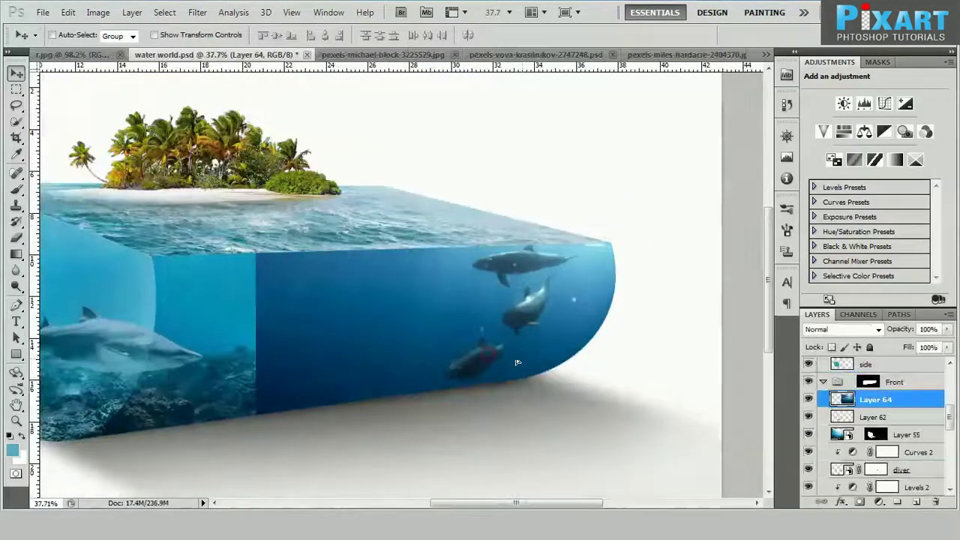
pyautogui.hotkey('ctrl', 't')
pyautogui.moveTo(257, 118)
pyautogui.mouseDown()
pyautogui.moveTo(333, 178)
pyautogui.moveTo(368, 168)
pyautogui.mouseUp()
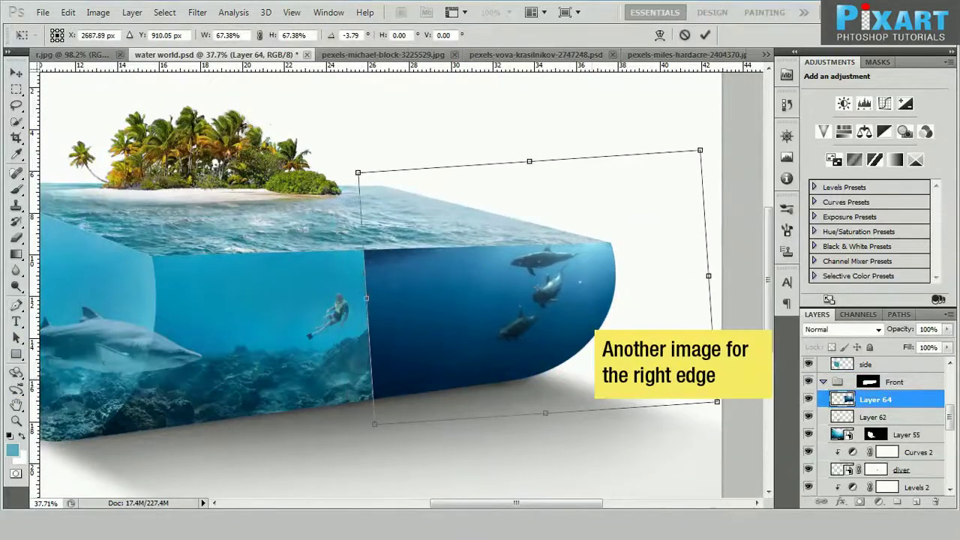
pyautogui.press('Return')
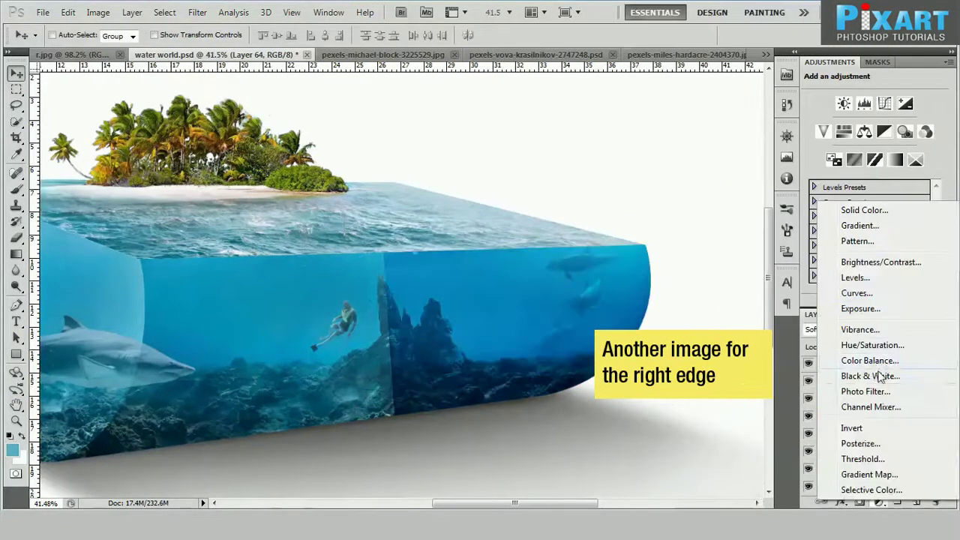
# Step: Brighten the right-edge image with Curves and blend its seam with an inverted, painted mask
pyautogui.click(856, 293)
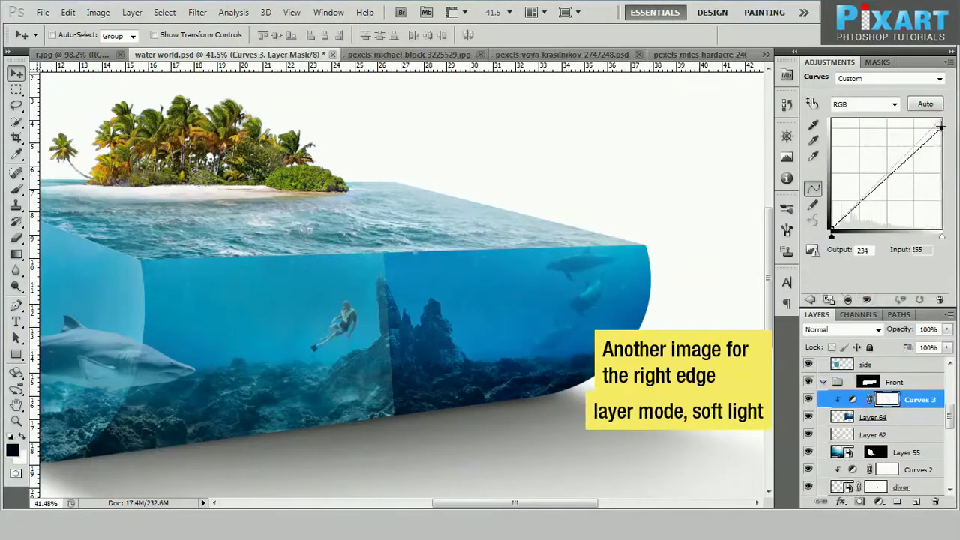
pyautogui.moveTo(942, 236); pyautogui.dragTo(911, 236)
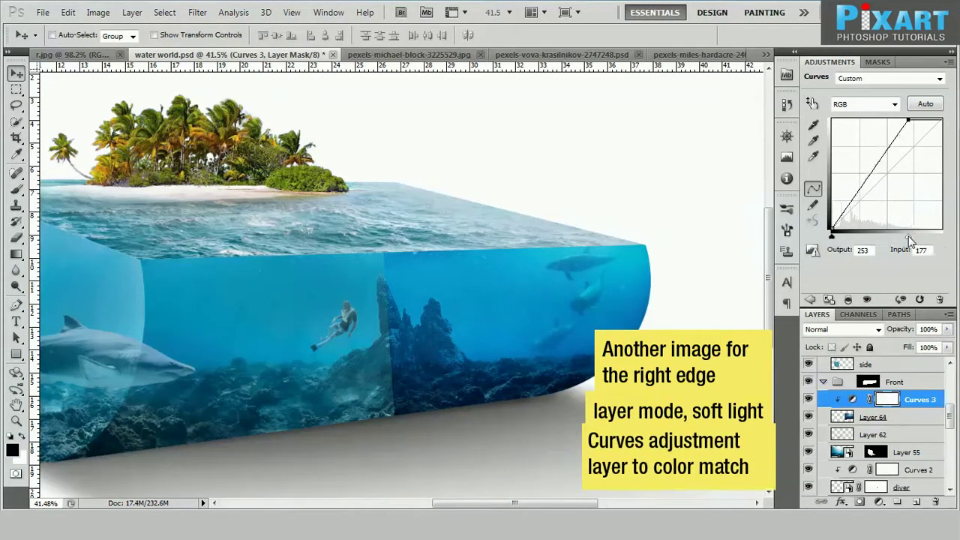
pyautogui.moveTo(863, 184); pyautogui.dragTo(852, 189)
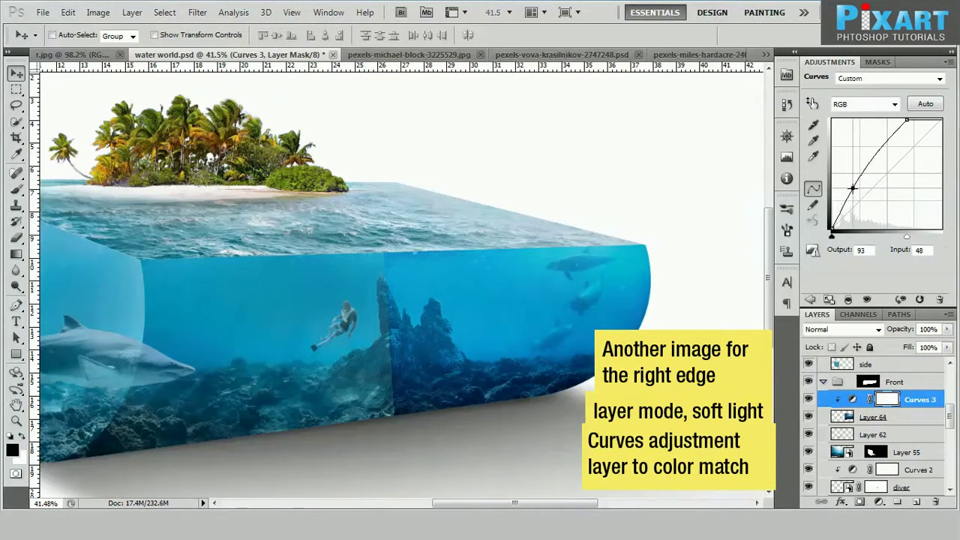
pyautogui.click(874, 417)
pyautogui.click(860, 502)
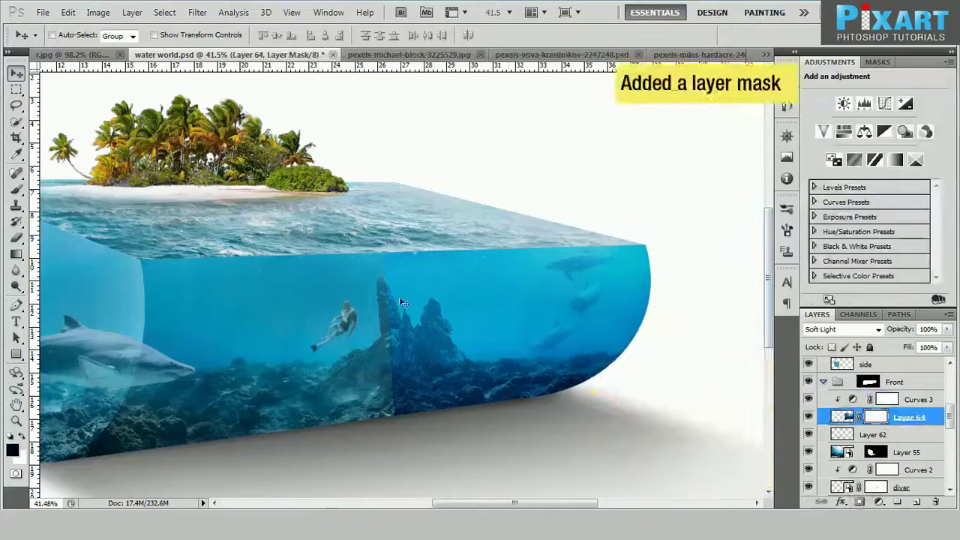
pyautogui.press('b')
pyautogui.hotkey('ctrl', 'i')
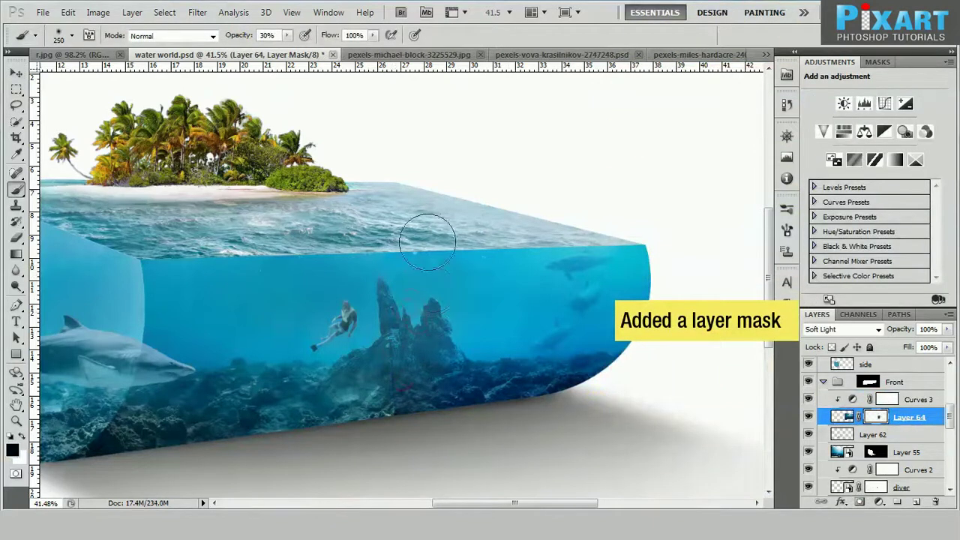
pyautogui.press(']')
pyautogui.press(']')
pyautogui.press(']')
pyautogui.press(']')
pyautogui.moveTo(598, 384); pyautogui.dragTo(450, 375)
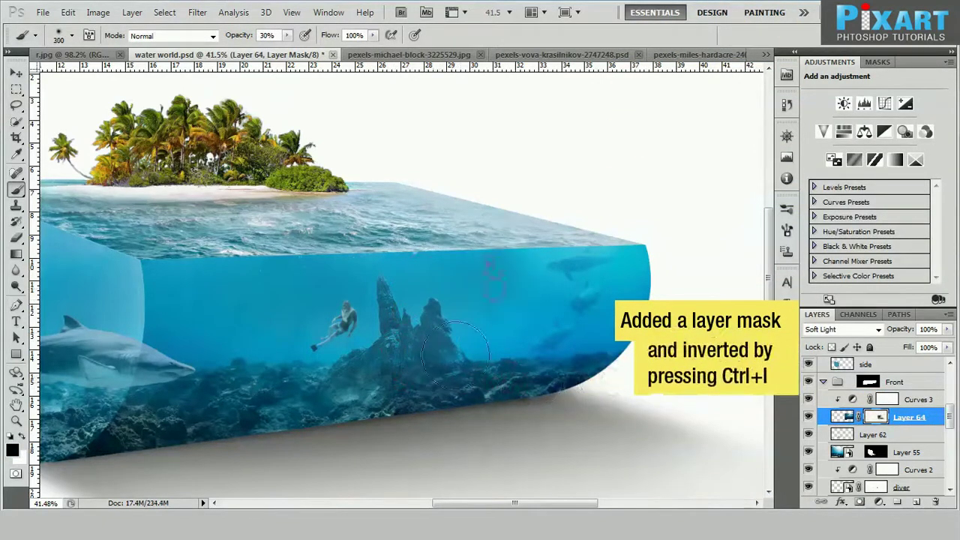
# Step: Set the right-edge image to 62% opacity and hide the shark
pyautogui.click(948, 329)
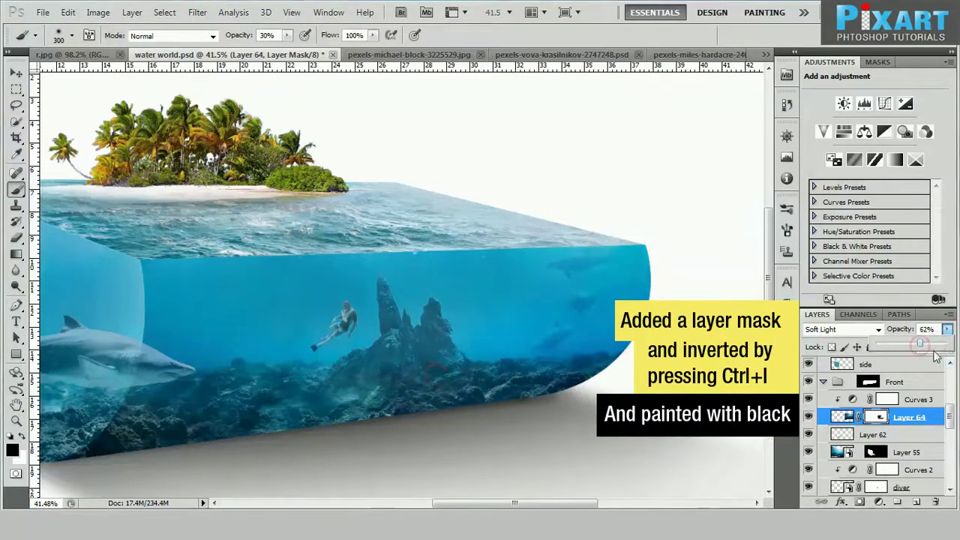
pyautogui.click(641, 346)
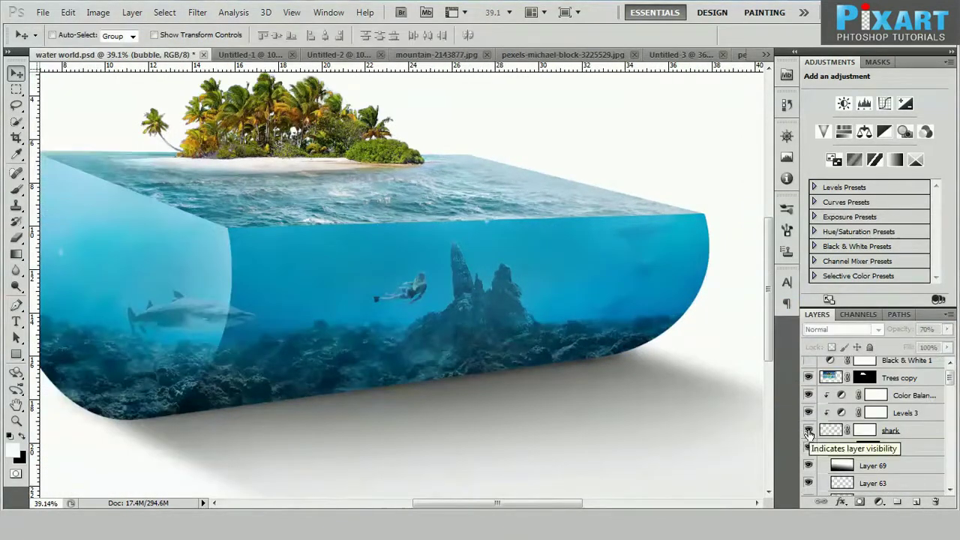
pyautogui.click(809, 430)
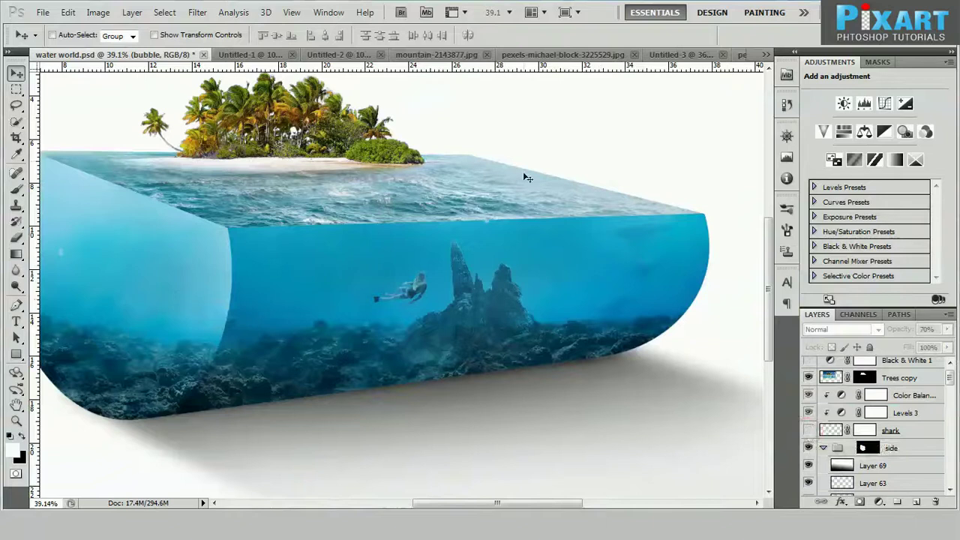
# Step: Paste the jellyfish photo into the scene as Layer 79 and begin shrinking it
pyautogui.click(570, 55)
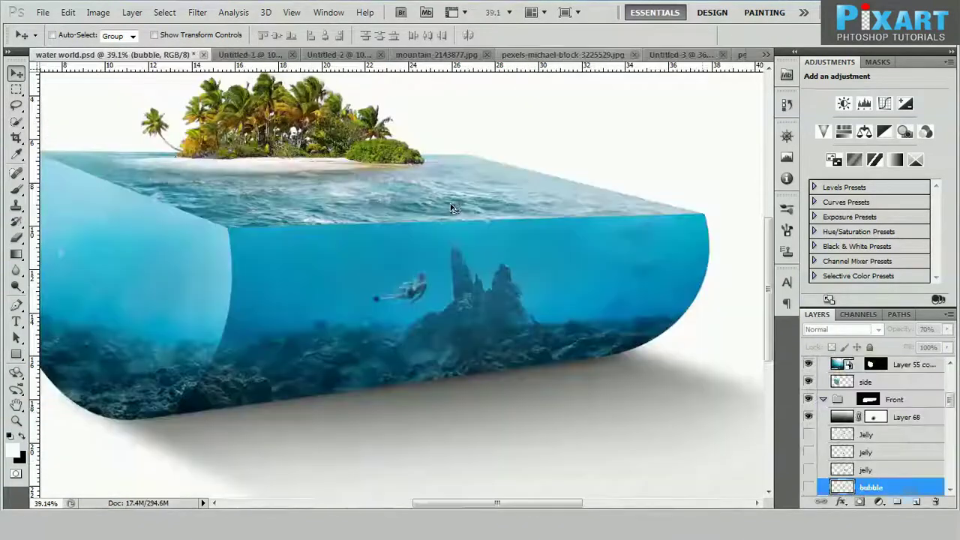
pyautogui.hotkey('ctrl', 'v')
pyautogui.hotkey('ctrl', 't')
pyautogui.hotkey('ctrl', '-')
pyautogui.moveTo(606, 238); pyautogui.dragTo(502, 424)
# Step: Scale the jellyfish down further and position it in the water block
pyautogui.scroll(-3, 502, 424)
pyautogui.moveTo(450, 450); pyautogui.dragTo(397, 76)
pyautogui.moveTo(523, 33); pyautogui.dragTo(440, 263)
pyautogui.scroll(5, 501, 197)
pyautogui.moveTo(500, 197); pyautogui.dragTo(465, 245)
pyautogui.scroll(1, 443, 330)
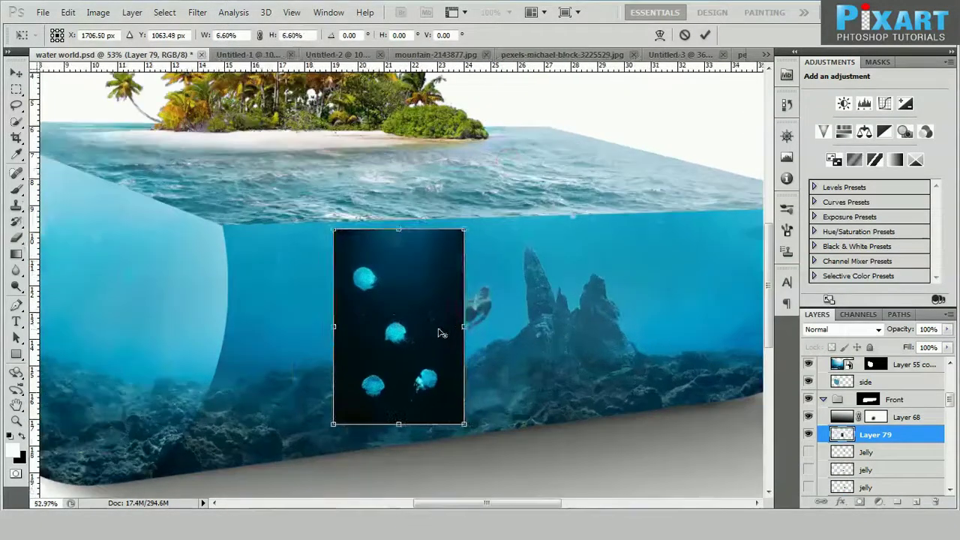
pyautogui.moveTo(439, 333); pyautogui.dragTo(384, 313)
pyautogui.press('Return')
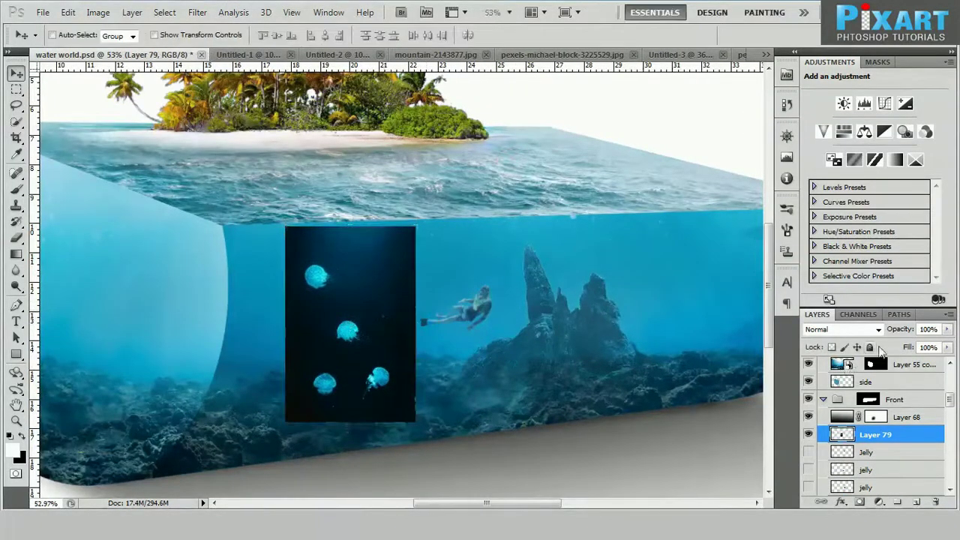
# Step: Blend the jellyfish with Screen mode to drop its black background, then shift it right
pyautogui.click(878, 330)
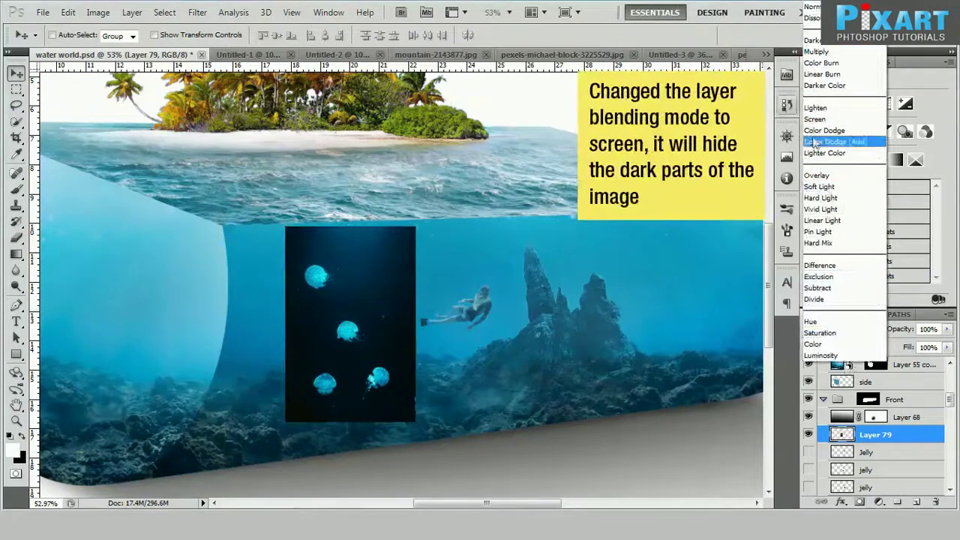
pyautogui.click(816, 119)
pyautogui.scroll(-1, 372, 323)
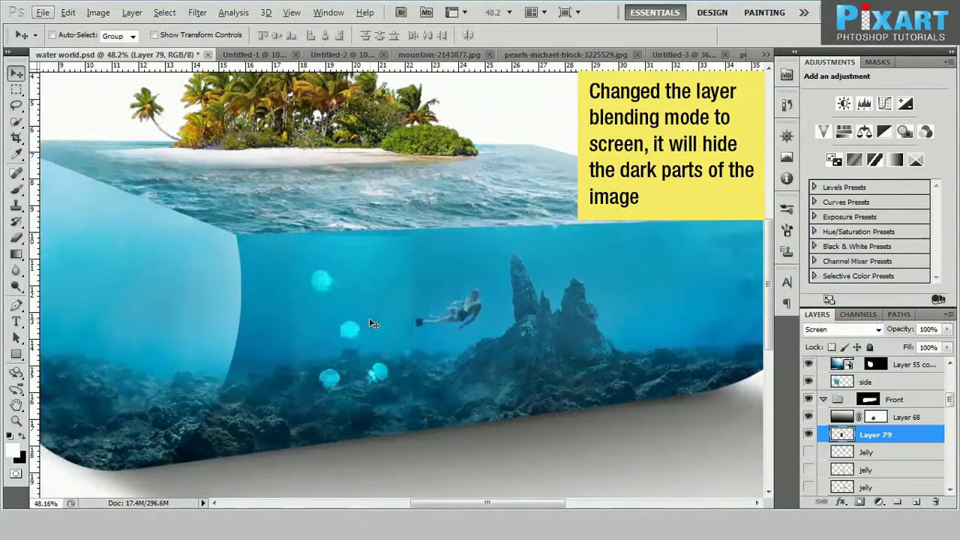
pyautogui.moveTo(373, 321); pyautogui.dragTo(422, 319)
# Step: Darken the jellyfish with Levels (darker midtones, white point 248) and nudge it right
pyautogui.hotkey('ctrl', 'l')
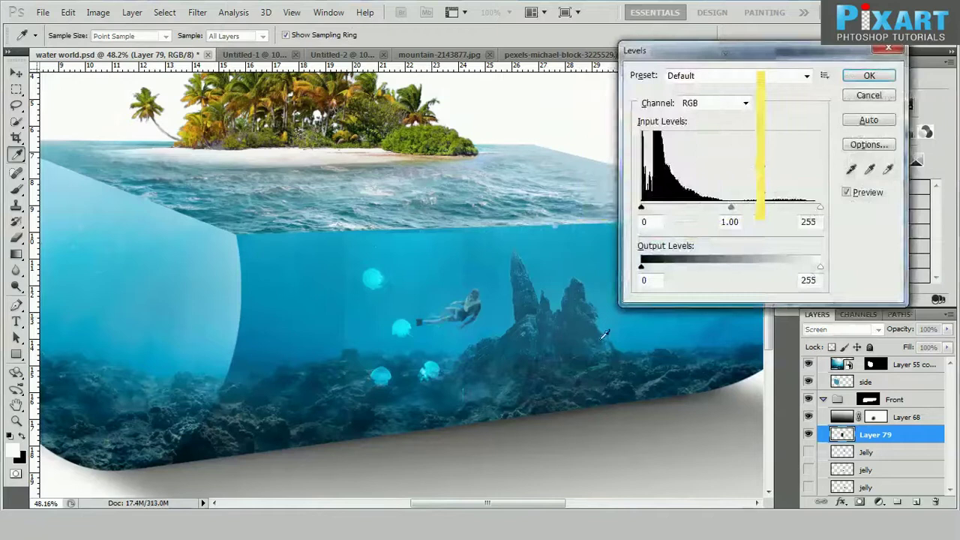
pyautogui.moveTo(731, 208); pyautogui.dragTo(737, 207)
pyautogui.moveTo(820, 208); pyautogui.dragTo(816, 208)
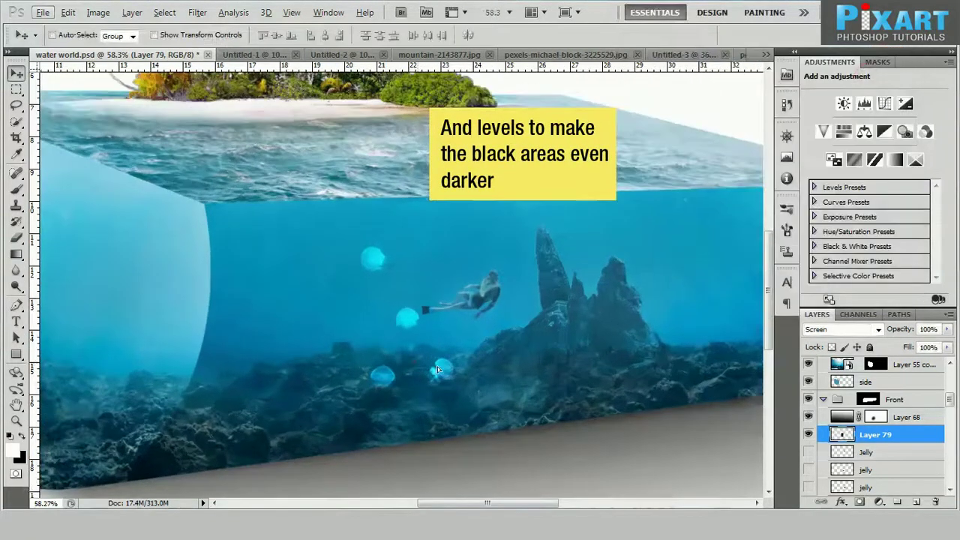
pyautogui.moveTo(437, 367); pyautogui.dragTo(465, 365)
pyautogui.hotkey('ctrl', 'l')
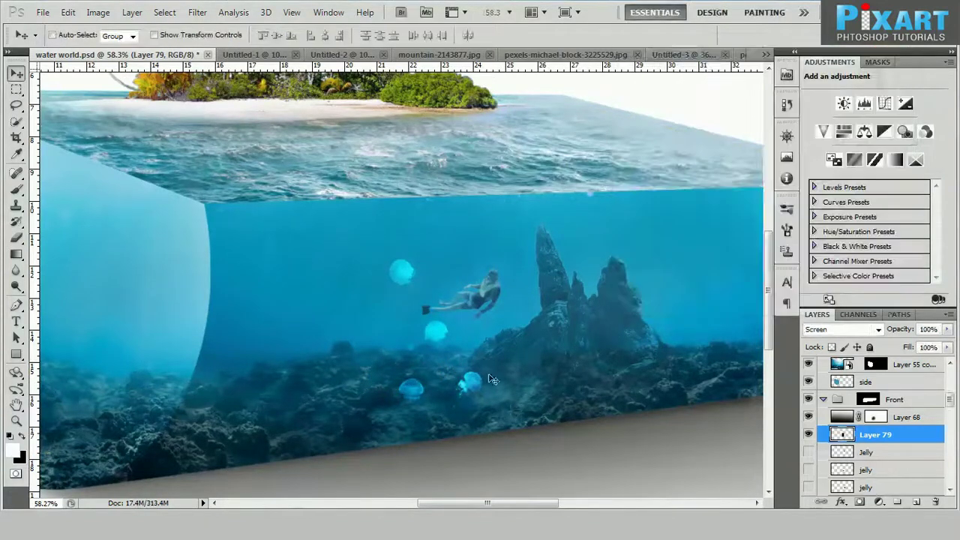
pyautogui.moveTo(475, 381); pyautogui.dragTo(495, 379)
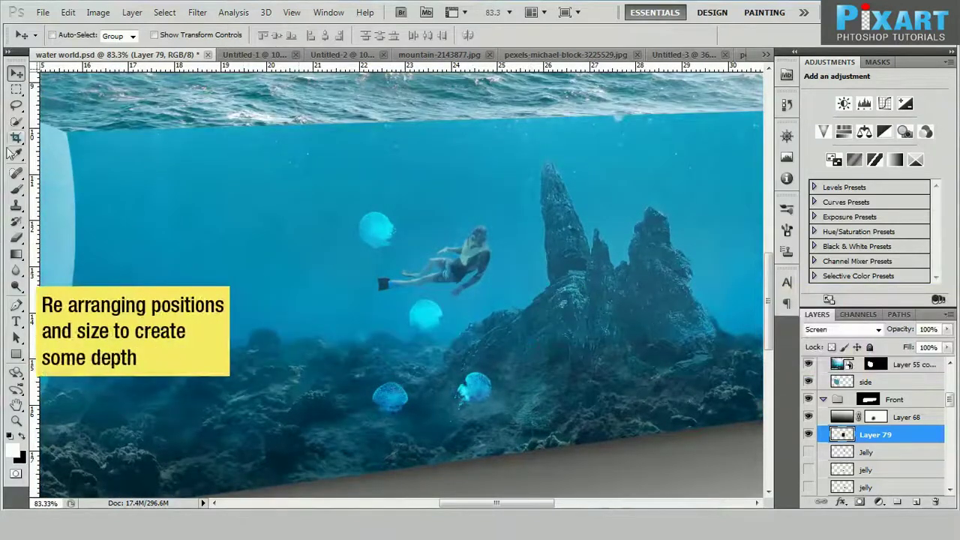
# Step: Lasso the upper jellyfish and move it down onto the reef near the rock spire
pyautogui.click(17, 105)
pyautogui.moveTo(360, 191); pyautogui.dragTo(353, 195)
pyautogui.scroll(1, 398, 251)
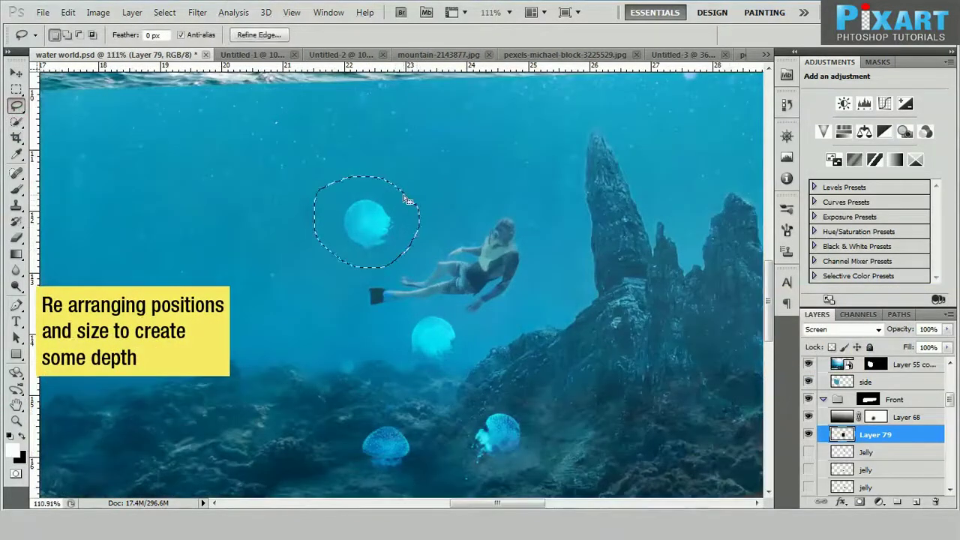
pyautogui.press('v')
pyautogui.scroll(-1, 403, 196)
pyautogui.moveTo(377, 236)
pyautogui.mouseDown()
pyautogui.moveTo(300, 401)
pyautogui.moveTo(360, 375)
pyautogui.moveTo(526, 341)
pyautogui.mouseUp()
pyautogui.hotkey('ctrl', 't')
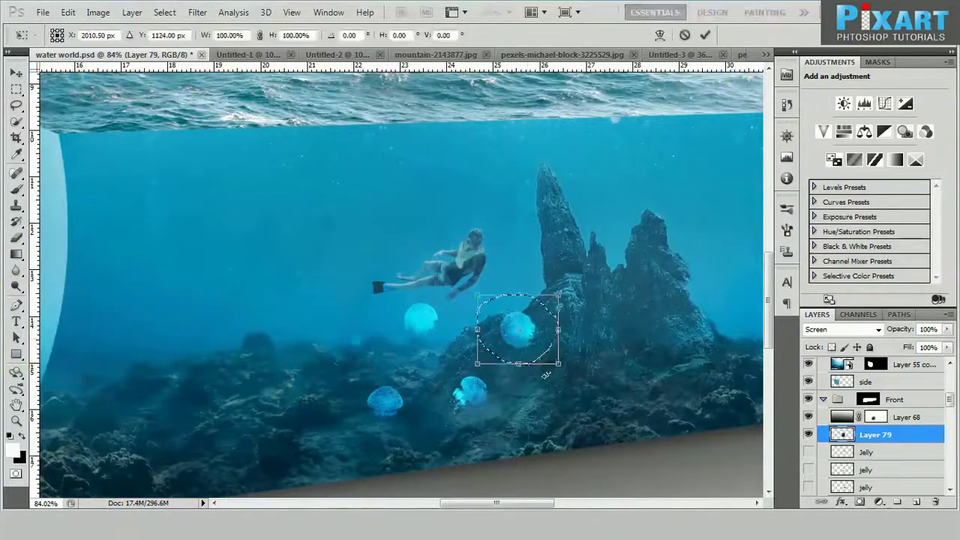
pyautogui.press('Return')
pyautogui.moveTo(528, 346)
pyautogui.mouseDown()
pyautogui.moveTo(571, 405)
pyautogui.moveTo(577, 328)
pyautogui.mouseUp()
pyautogui.hscroll(-2, 578, 405)
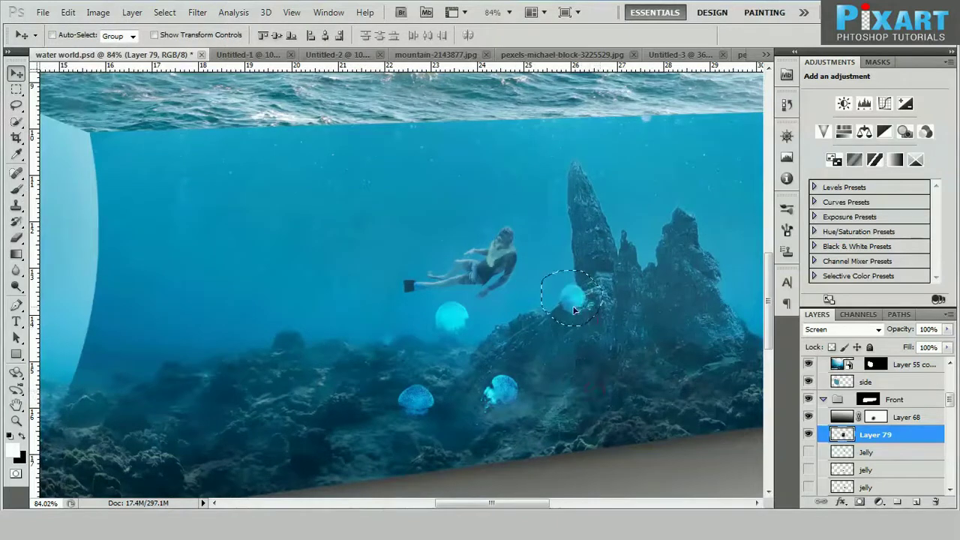
pyautogui.hotkey('ctrl', 'd')
pyautogui.keyDown('ctrl'); pyautogui.click(563, 367); pyautogui.keyUp('ctrl')
# Step: Select the lower-left jellyfish and move it down and to the left
pyautogui.press('l')
pyautogui.moveTo(386, 384); pyautogui.dragTo(379, 386)
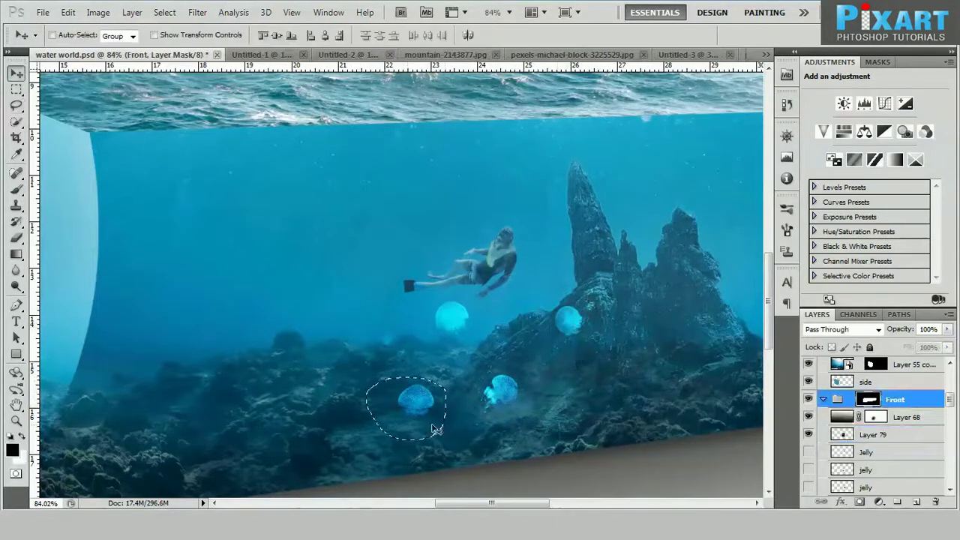
pyautogui.click(874, 435)
pyautogui.moveTo(413, 405); pyautogui.dragTo(339, 424)
pyautogui.hotkey('ctrl', 'd')
# Step: Select another upper jellyfish, shrink it to 71% and reposition it
pyautogui.moveTo(469, 342); pyautogui.dragTo(411, 341)
pyautogui.hotkey('ctrl', 't')
pyautogui.moveTo(449, 381); pyautogui.dragTo(394, 353)
pyautogui.press('Return')
pyautogui.hotkey('ctrl', 'd')
# Step: Flip the right jellyfish horizontally, then shrink and move it
pyautogui.scroll(1, 505, 309)
pyautogui.moveTo(534, 390)
pyautogui.mouseDown()
pyautogui.moveTo(488, 429)
pyautogui.moveTo(478, 410)
pyautogui.mouseUp()
pyautogui.hotkey('ctrl', 't')
pyautogui.rightClick(512, 396)
pyautogui.click(559, 377)
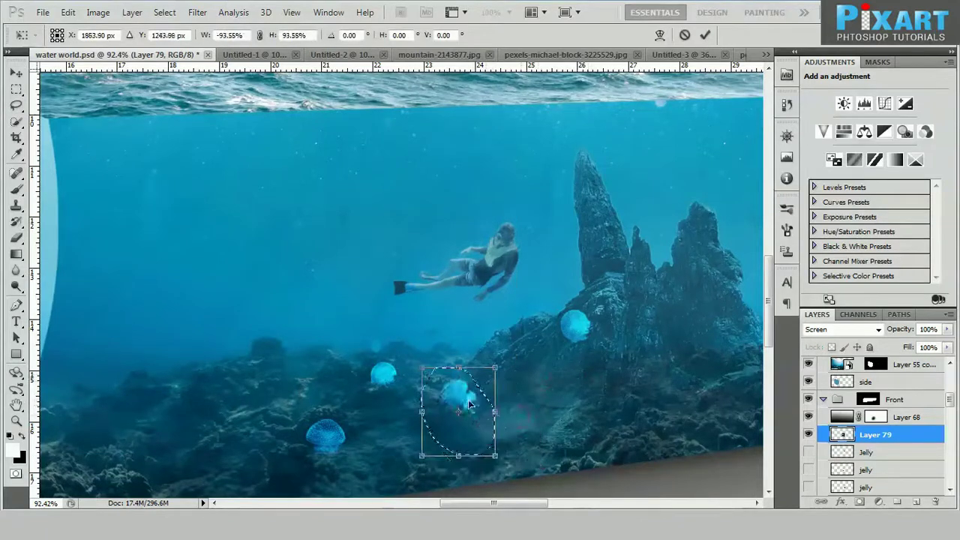
pyautogui.press('Return')
pyautogui.hotkey('ctrl', 't')
pyautogui.moveTo(506, 450); pyautogui.dragTo(496, 438)
pyautogui.press('Return')
pyautogui.hotkey('ctrl', 't')
pyautogui.press('Return')
pyautogui.hotkey('ctrl', 'd')
# Step: Select the left jellyfish and make it smaller with Free Transform
pyautogui.press('l')
pyautogui.moveTo(406, 373)
pyautogui.mouseDown()
pyautogui.moveTo(365, 377)
pyautogui.moveTo(399, 384)
pyautogui.mouseUp()
pyautogui.press('v')
pyautogui.hotkey('ctrl', 't')
pyautogui.press('Return')
pyautogui.hotkey('ctrl', 'd')
pyautogui.scroll(-3, 522, 418)
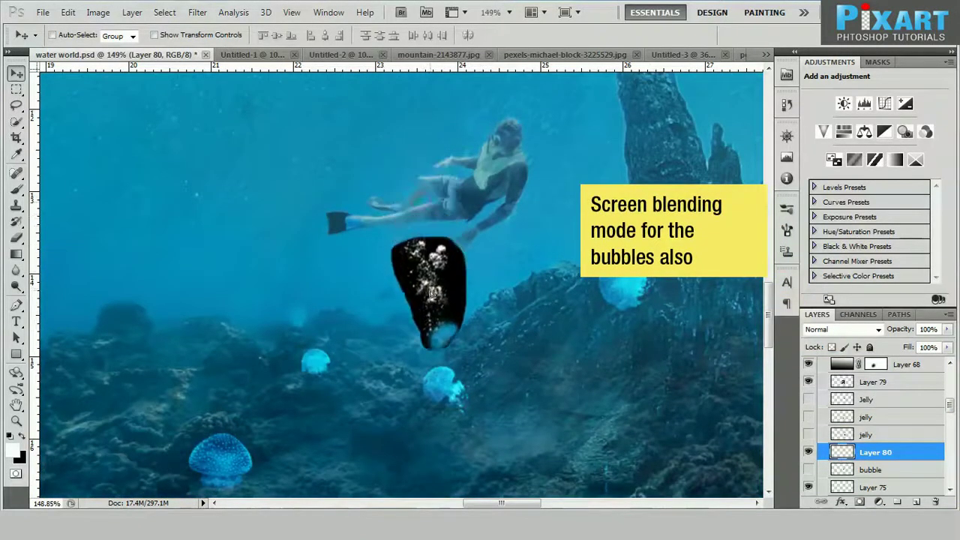
# Step: Move the bubbles beside the diver and set Layer 80's blend mode to Screen
pyautogui.moveTo(284, 204); pyautogui.dragTo(327, 161)
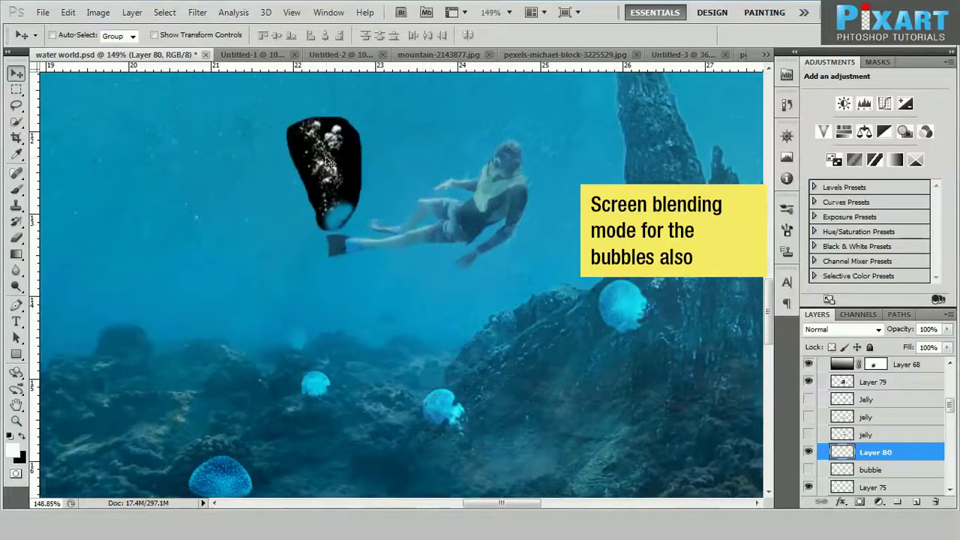
pyautogui.click(840, 329)
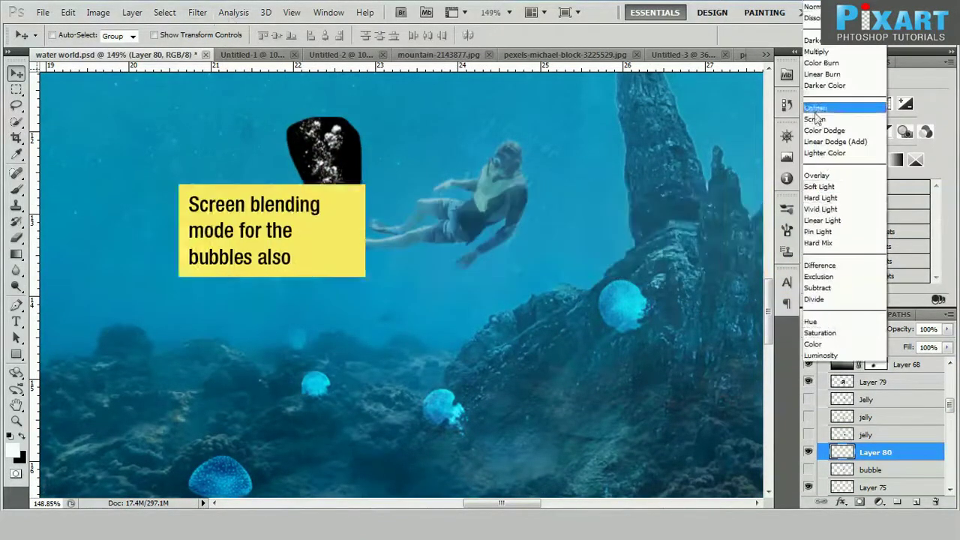
pyautogui.click(825, 54)
pyautogui.press('Down')
pyautogui.press('Down')
pyautogui.press('Down')
pyautogui.press('Up')
pyautogui.press('Up')
pyautogui.press('Up')
pyautogui.press('Up')
pyautogui.press('Up')
pyautogui.click(840, 329)
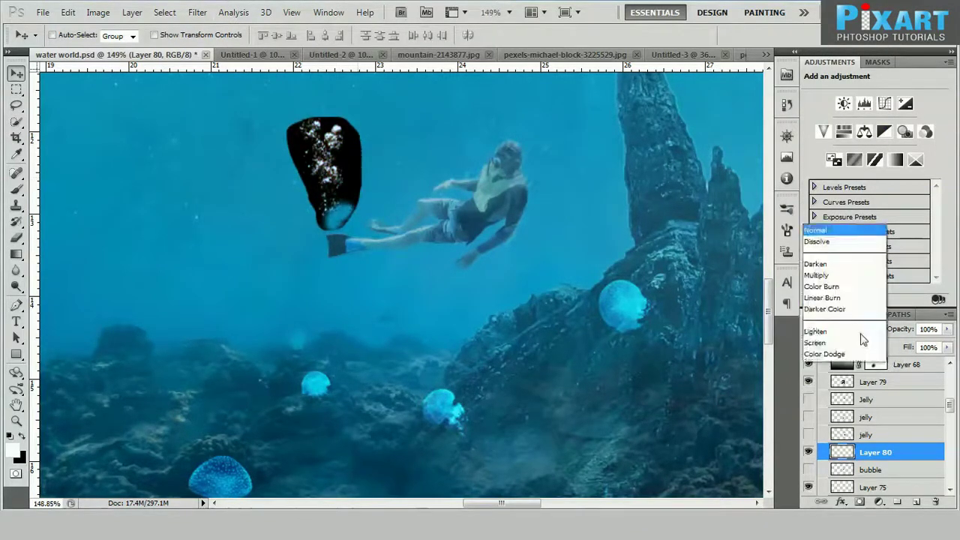
pyautogui.click(833, 118)
# Step: Position the bubbles above the diver's head and lower their opacity to about 82%
pyautogui.moveTo(352, 210)
pyautogui.mouseDown()
pyautogui.moveTo(515, 191)
pyautogui.moveTo(496, 279)
pyautogui.mouseUp()
pyautogui.scroll(3, 450, 199)
pyautogui.click(947, 329)
pyautogui.moveTo(943, 347); pyautogui.dragTo(928, 346)
# Step: Fit the whole image on screen and preview it with panels hidden
pyautogui.hotkey('ctrl', '0')
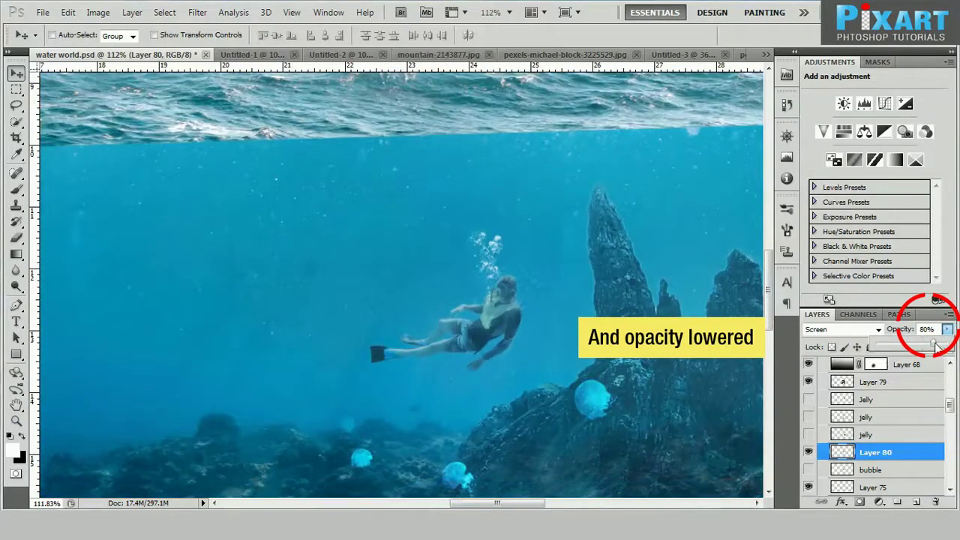
pyautogui.hotkey('ctrl', '0')
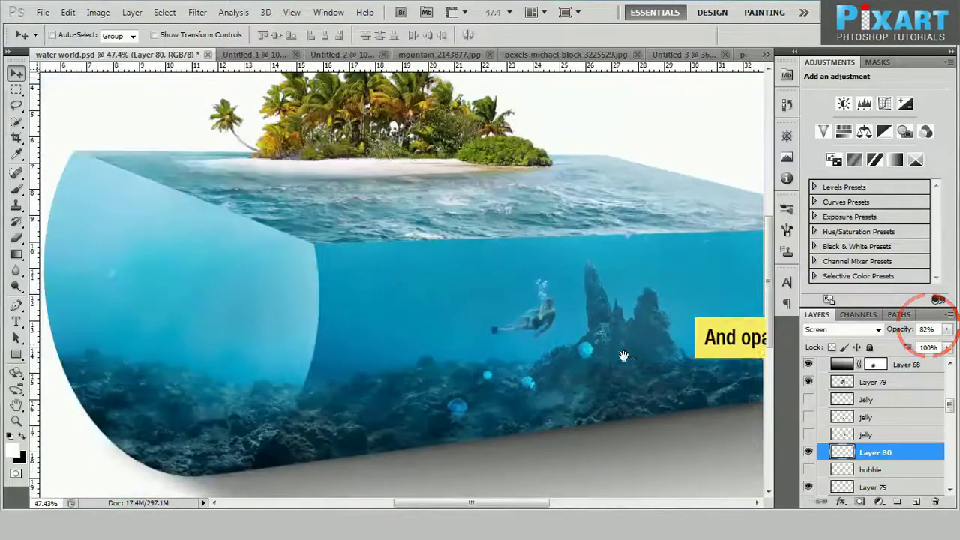
pyautogui.press('Tab')
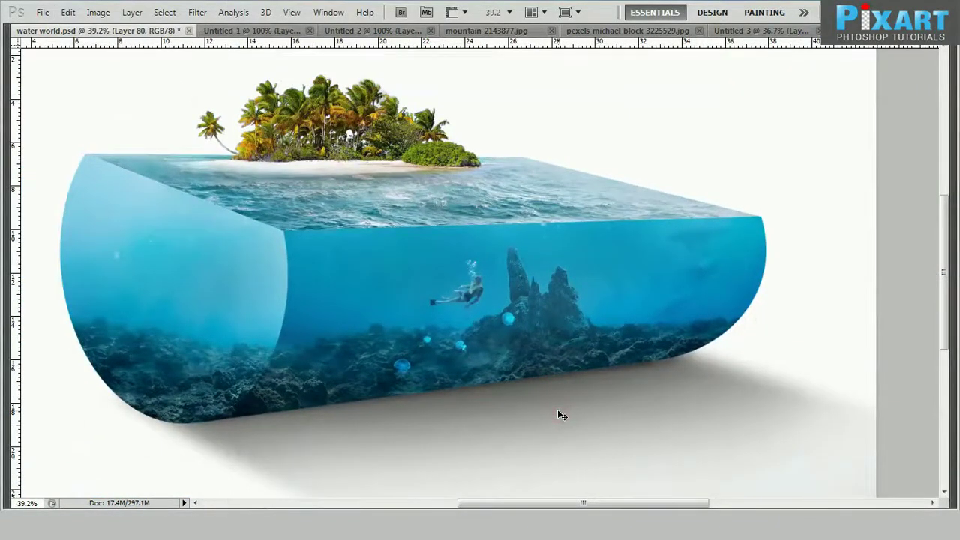
pyautogui.press('Tab')
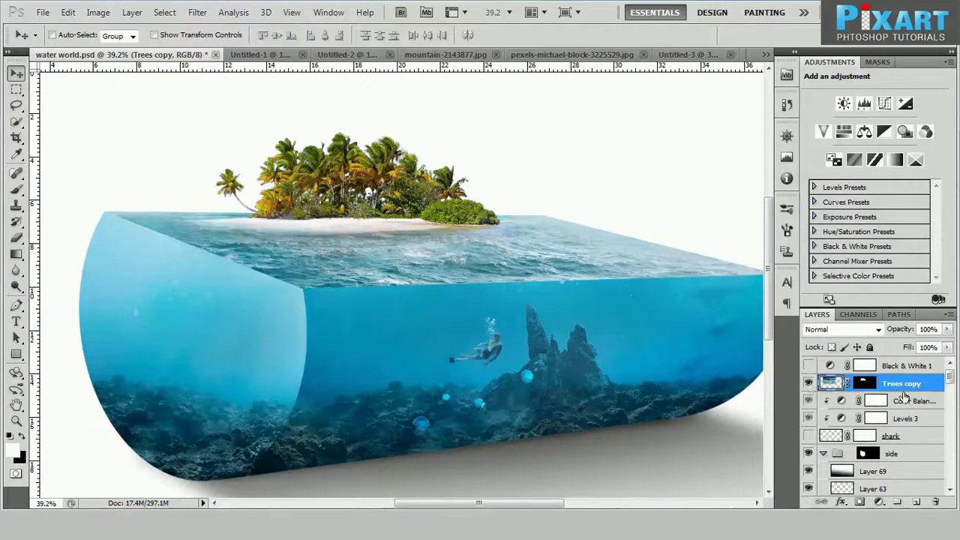
# Step: Paste the mountain as Layer 81 behind the island trees and flip it horizontally
pyautogui.hotkey('ctrl', 'v')
pyautogui.moveTo(897, 385); pyautogui.dragTo(897, 409)
pyautogui.moveTo(486, 354); pyautogui.dragTo(523, 323)
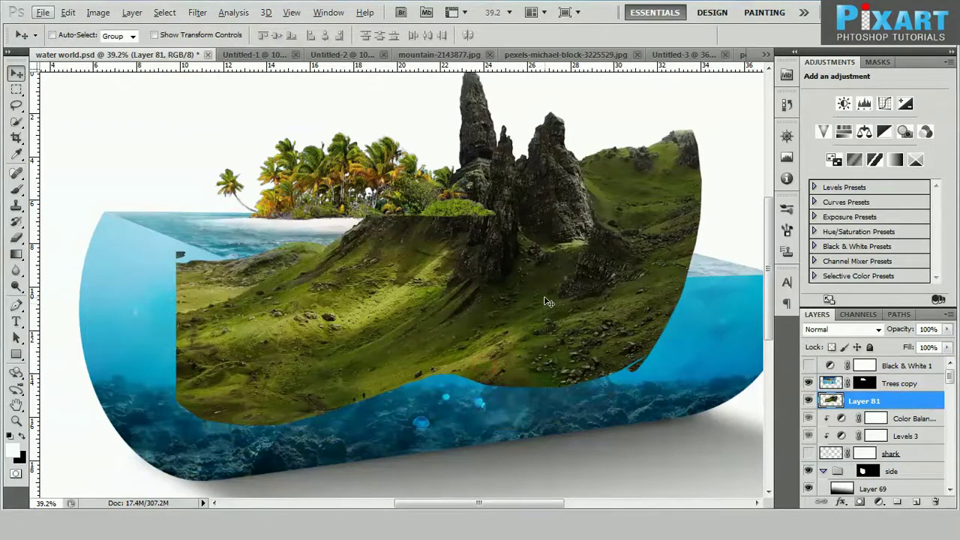
pyautogui.hotkey('ctrl', 't')
pyautogui.rightClick(570, 253)
pyautogui.click(605, 448)
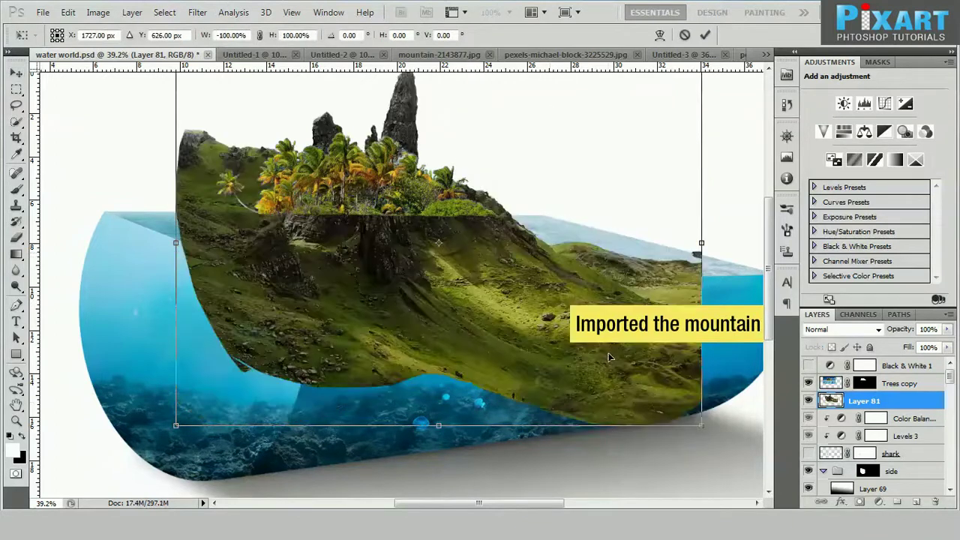
pyautogui.press('Return')
# Step: Shrink the mountain to about 92%, nudge it right and rotate it about 7° clockwise
pyautogui.rightClick(874, 403)
pyautogui.click(870, 157)
pyautogui.hotkey('ctrl', 't')
pyautogui.moveTo(643, 278)
pyautogui.mouseDown()
pyautogui.moveTo(553, 221)
pyautogui.moveTo(615, 281)
pyautogui.mouseUp()
pyautogui.scroll(1, 540, 251)
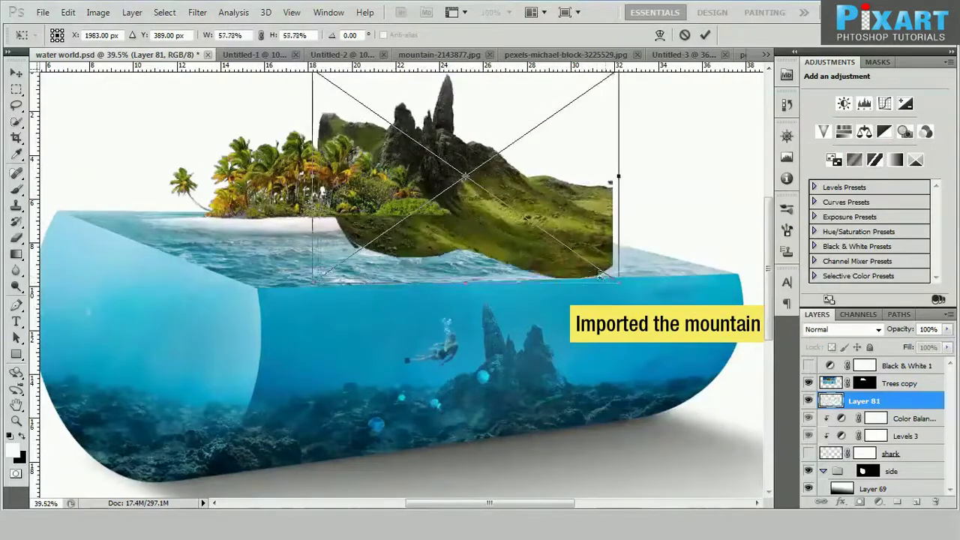
pyautogui.moveTo(549, 229); pyautogui.dragTo(564, 232)
pyautogui.moveTo(660, 234); pyautogui.dragTo(653, 261)
pyautogui.scroll(1, 644, 251)
pyautogui.scroll(1, 641, 253)
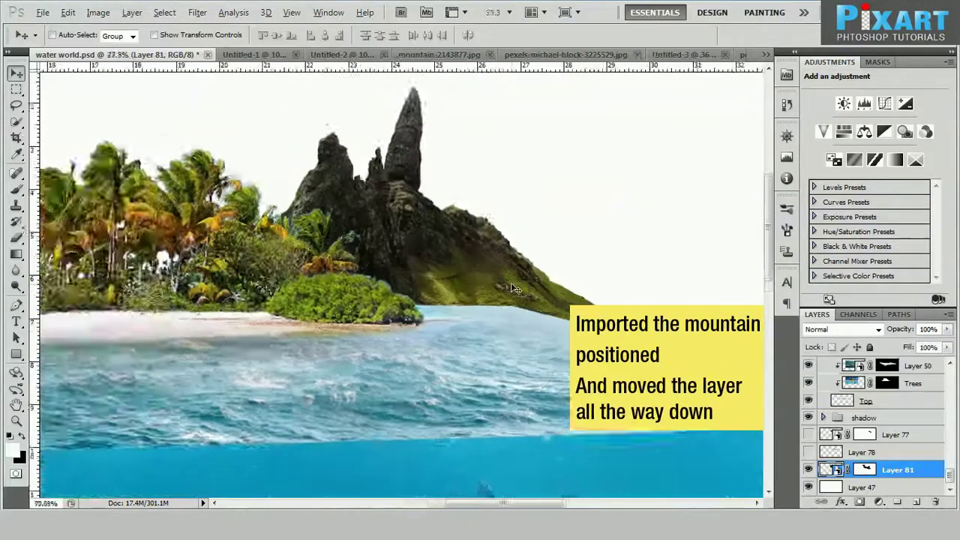
pyautogui.scroll(-2, 515, 289)
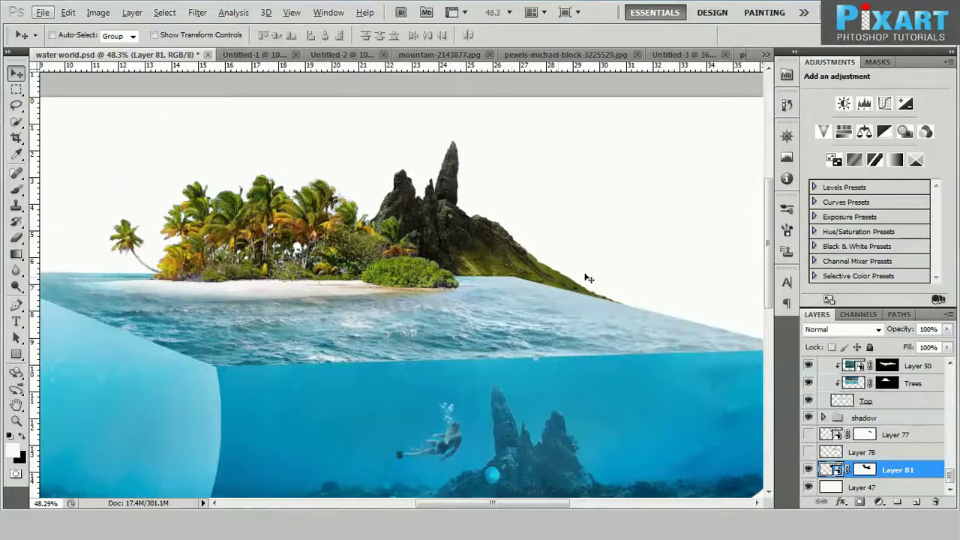
# Step: Lasso the mountain's overhanging far edge and mask it out on Layer 81
pyautogui.scroll(1, 589, 279)
pyautogui.scroll(2, 520, 259)
pyautogui.press('l')
pyautogui.scroll(1, 517, 255)
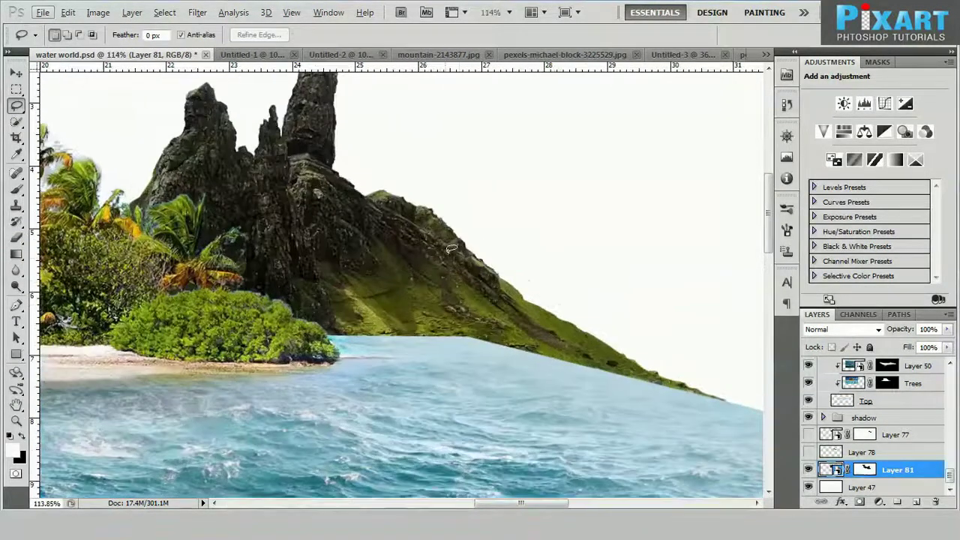
pyautogui.scroll(1, 403, 202)
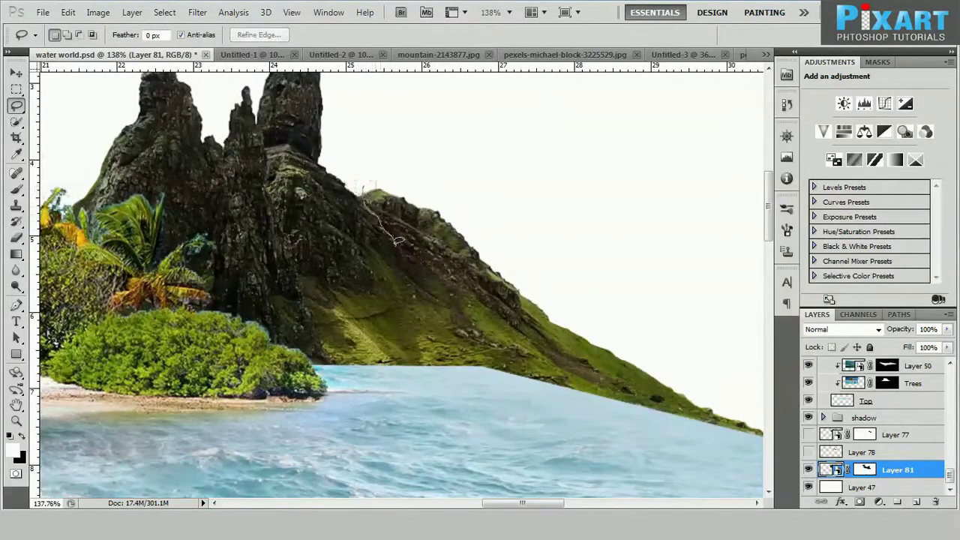
pyautogui.moveTo(433, 289); pyautogui.dragTo(476, 345)
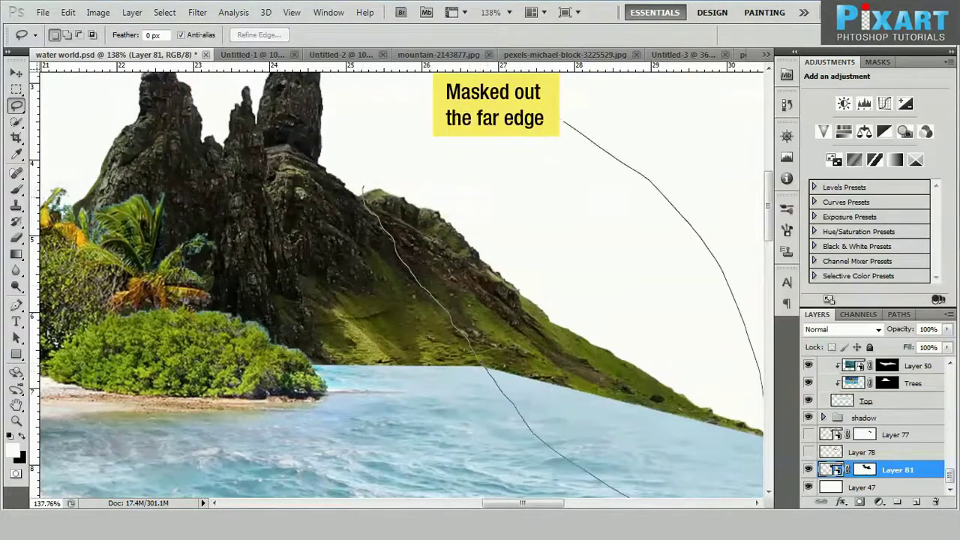
pyautogui.moveTo(564, 122); pyautogui.dragTo(562, 120)
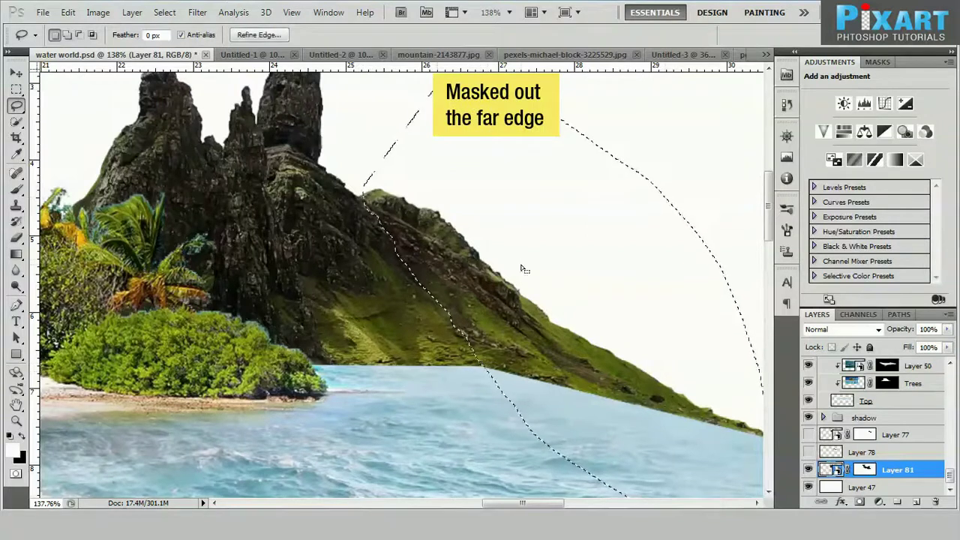
pyautogui.click(866, 470)
pyautogui.press('Delete')
pyautogui.hotkey('ctrl', 'd')
# Step: Select a stray piece near the far edge and add a Levels adjustment above the mountain
pyautogui.scroll(-3, 316, 349)
pyautogui.scroll(-3, 316, 349)
pyautogui.scroll(3, 316, 349)
pyautogui.scroll(3, 338, 360)
pyautogui.moveTo(518, 358); pyautogui.dragTo(523, 366)
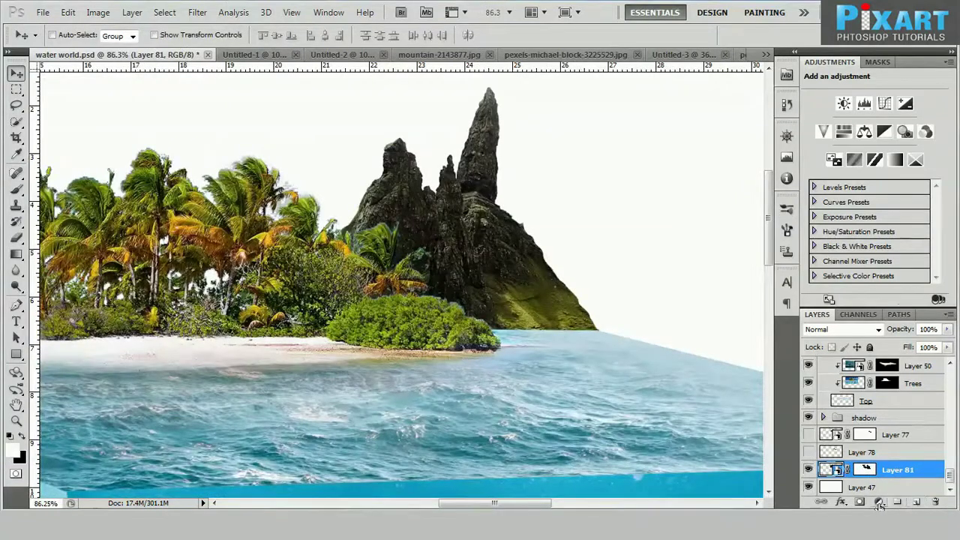
pyautogui.click(880, 502)
pyautogui.click(855, 279)
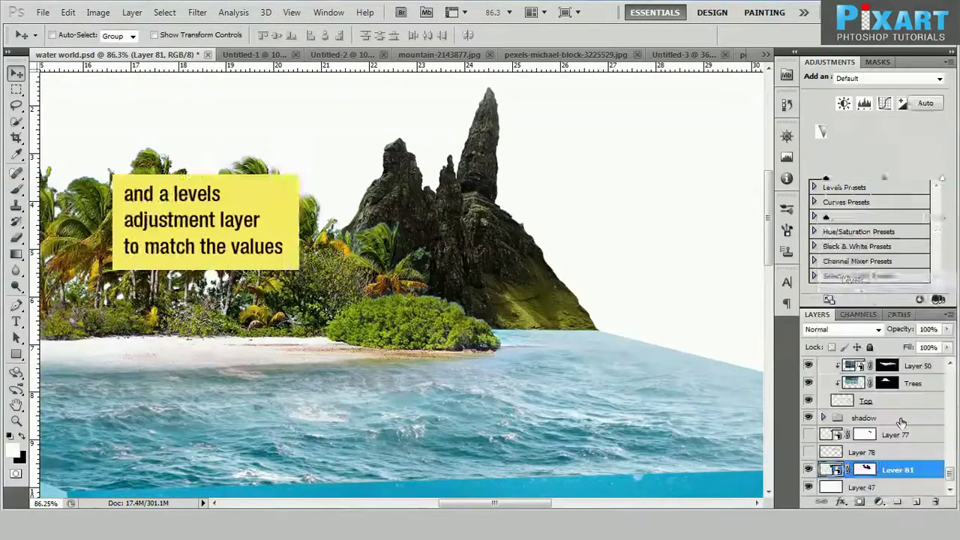
# Step: Set the mountain's Levels to output black 15 and input levels 6, 1.14, 244
pyautogui.moveTo(827, 218); pyautogui.dragTo(834, 219)
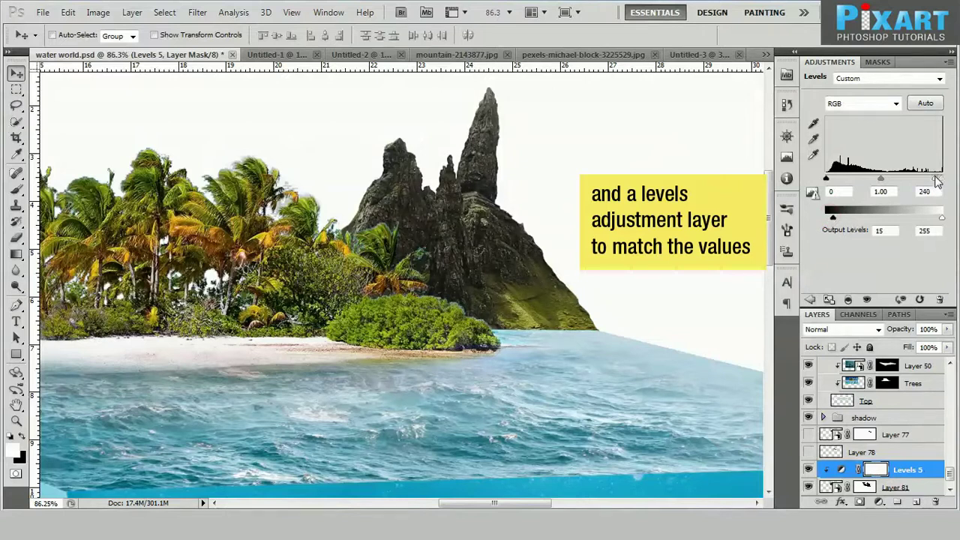
pyautogui.moveTo(880, 182); pyautogui.dragTo(870, 185)
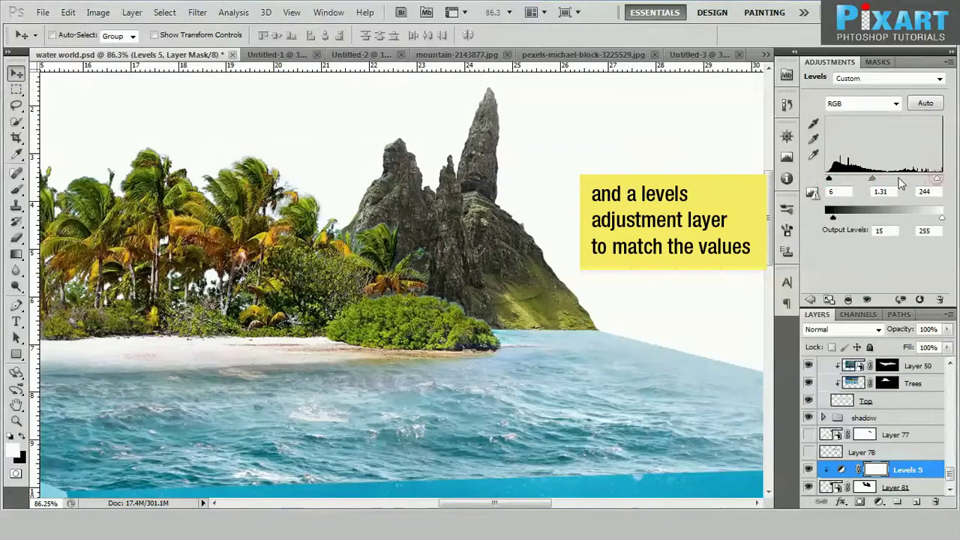
pyautogui.scroll(-3, 585, 249)
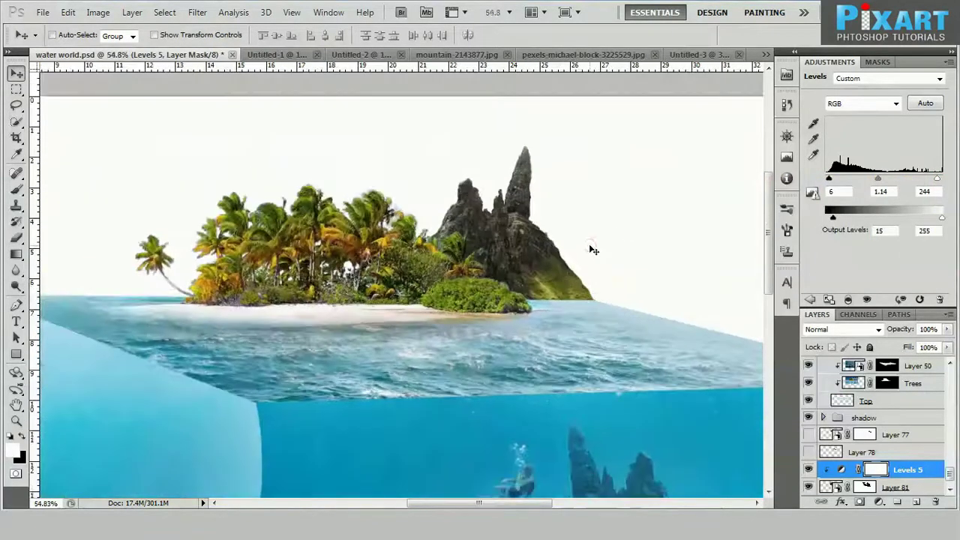
pyautogui.scroll(1, 510, 225)
pyautogui.scroll(1, 516, 258)
pyautogui.scroll(1, 540, 270)
pyautogui.scroll(1, 540, 270)
pyautogui.scroll(1, 600, 337)
pyautogui.scroll(1, 646, 369)
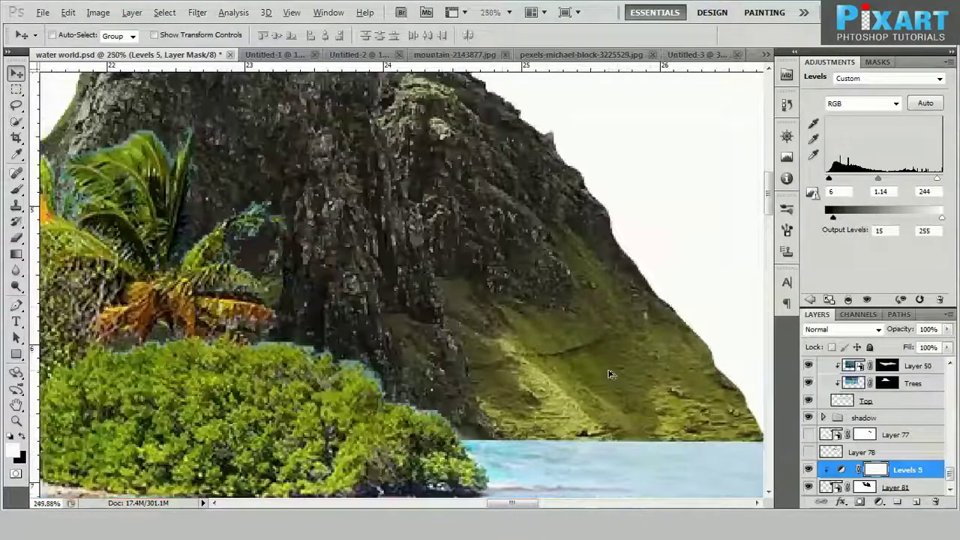
pyautogui.scroll(1, 609, 374)
pyautogui.click(850, 489)
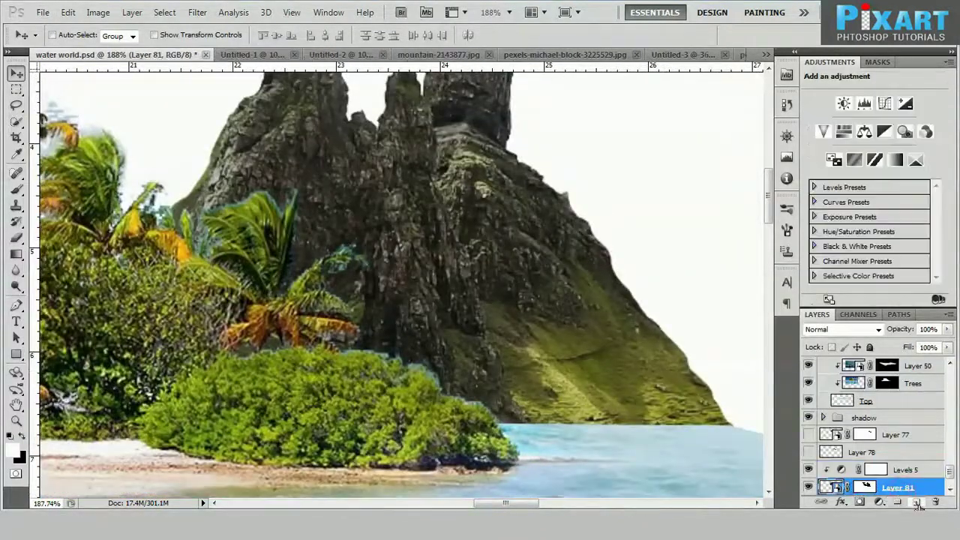
# Step: Add new Layer 82 above the mountain and set Clone Stamp to Darken mode
pyautogui.click(917, 502)
pyautogui.press('s')
pyautogui.scroll(1, 576, 383)
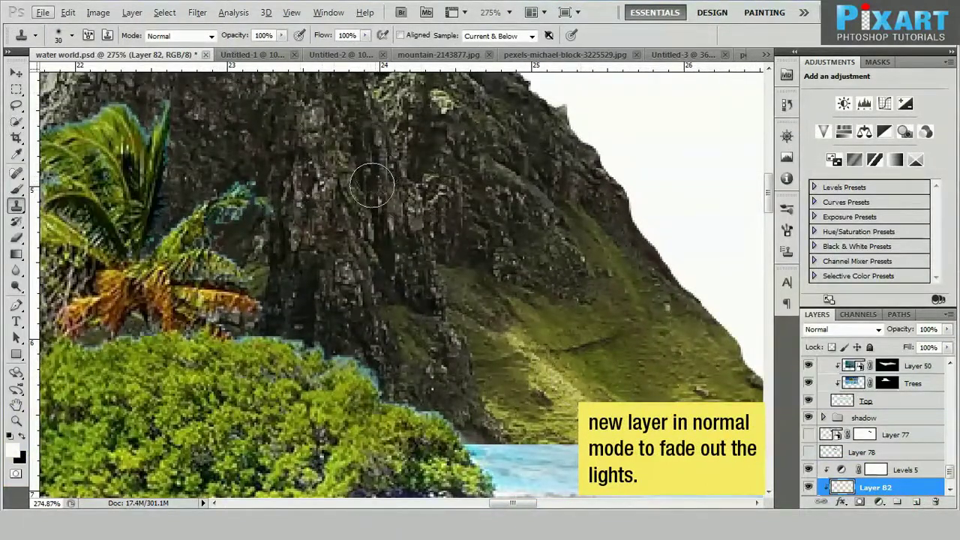
pyautogui.click(180, 36)
pyautogui.click(169, 98)
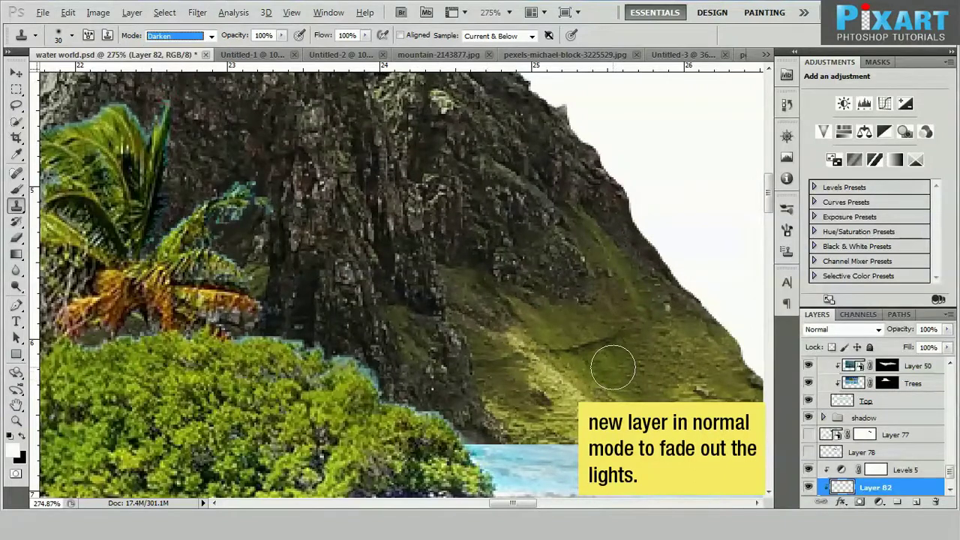
# Step: Clone darker grass over the bright lower slope and along the water's edge
pyautogui.scroll(1, 534, 373)
pyautogui.moveTo(525, 351)
pyautogui.mouseDown()
pyautogui.moveTo(581, 405)
pyautogui.moveTo(540, 432)
pyautogui.moveTo(499, 424)
pyautogui.moveTo(727, 396)
pyautogui.mouseUp()
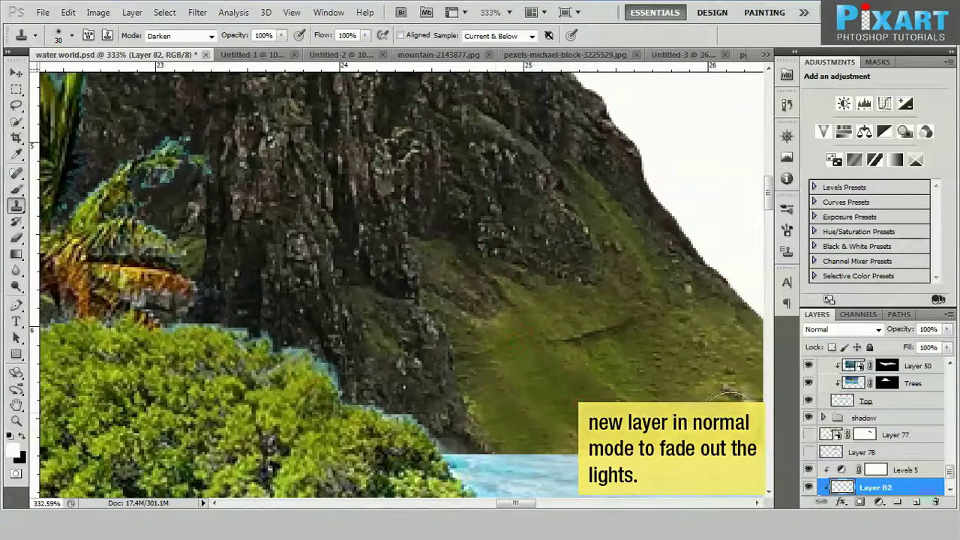
pyautogui.scroll(-1, 517, 350)
pyautogui.scroll(-1, 601, 388)
pyautogui.moveTo(602, 388)
pyautogui.mouseDown()
pyautogui.moveTo(585, 337)
pyautogui.moveTo(488, 405)
pyautogui.moveTo(443, 403)
pyautogui.mouseUp()
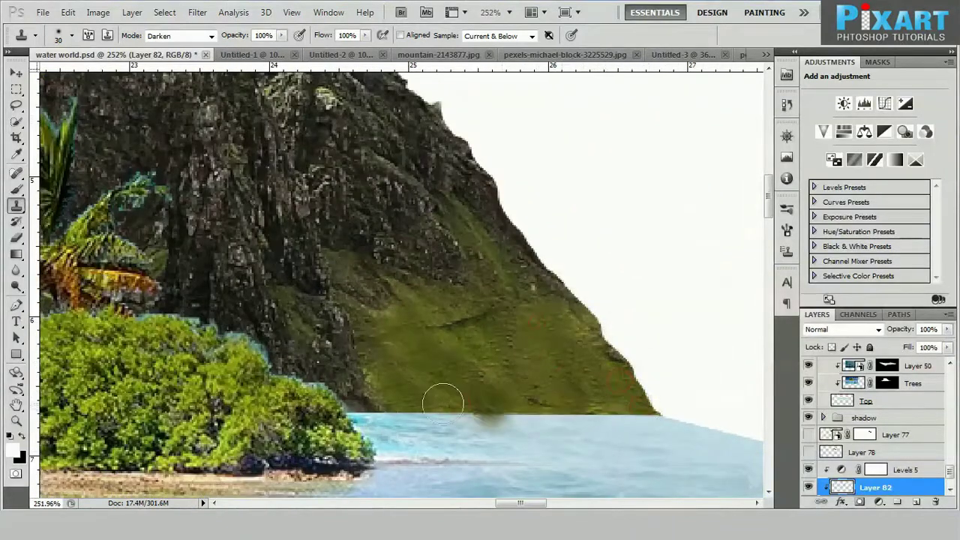
pyautogui.scroll(-1, 560, 375)
pyautogui.scroll(-1, 325, 221)
pyautogui.scroll(-1, 496, 272)
pyautogui.scroll(-2, 495, 272)
pyautogui.scroll(1, 621, 289)
# Step: Select the Trees copy layer and briefly hide it, then show it again to compare
pyautogui.press('v')
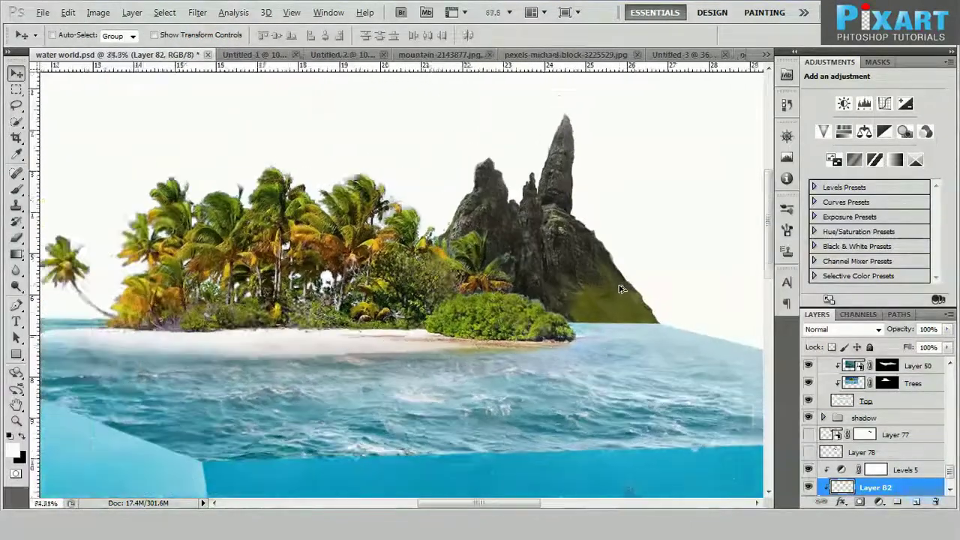
pyautogui.scroll(1, 622, 285)
pyautogui.scroll(1, 570, 293)
pyautogui.scroll(1, 523, 299)
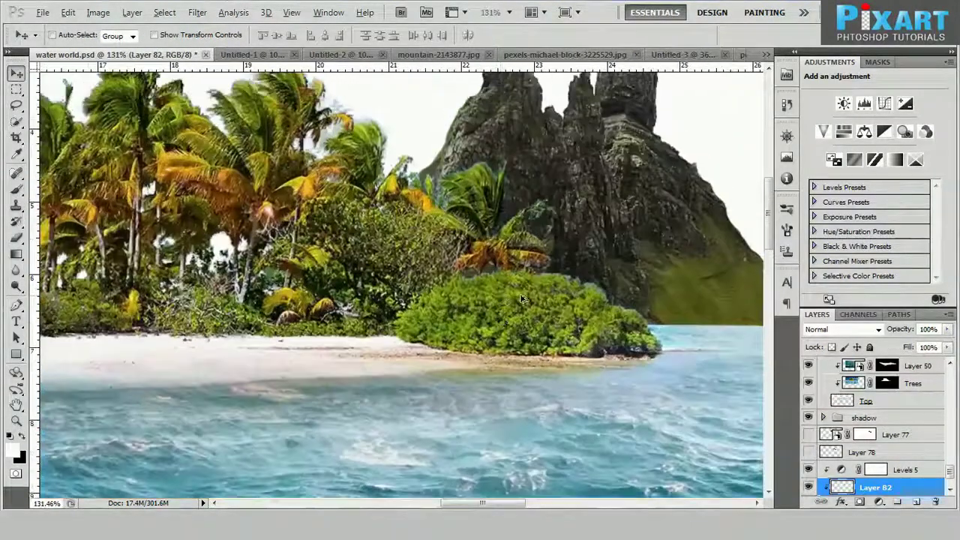
pyautogui.scroll(1, 523, 299)
pyautogui.keyDown('ctrl'); pyautogui.click(523, 299); pyautogui.keyUp('ctrl')
pyautogui.click(808, 365)
pyautogui.click(808, 365)
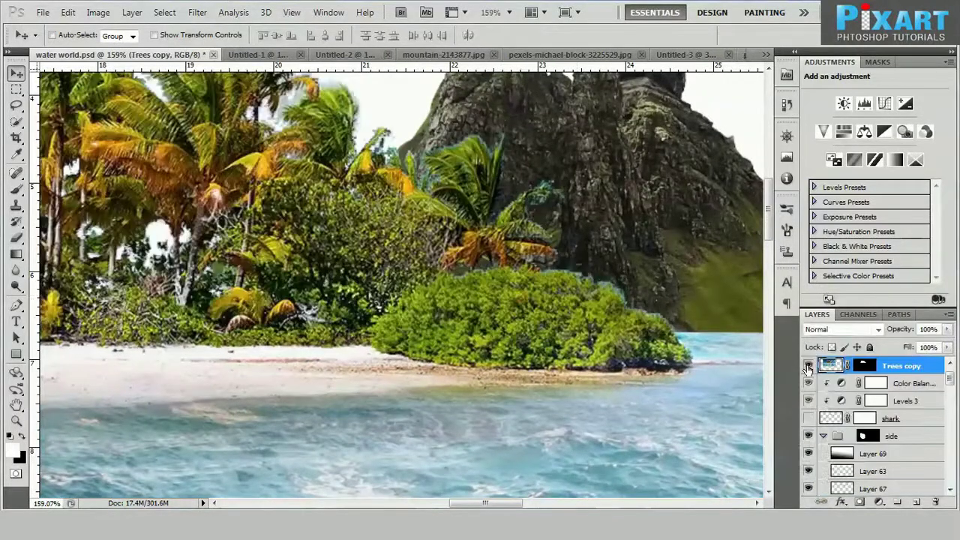
pyautogui.click(808, 366)
# Step: Save the composition with Ctrl+S
pyautogui.scroll(-1, 411, 334)
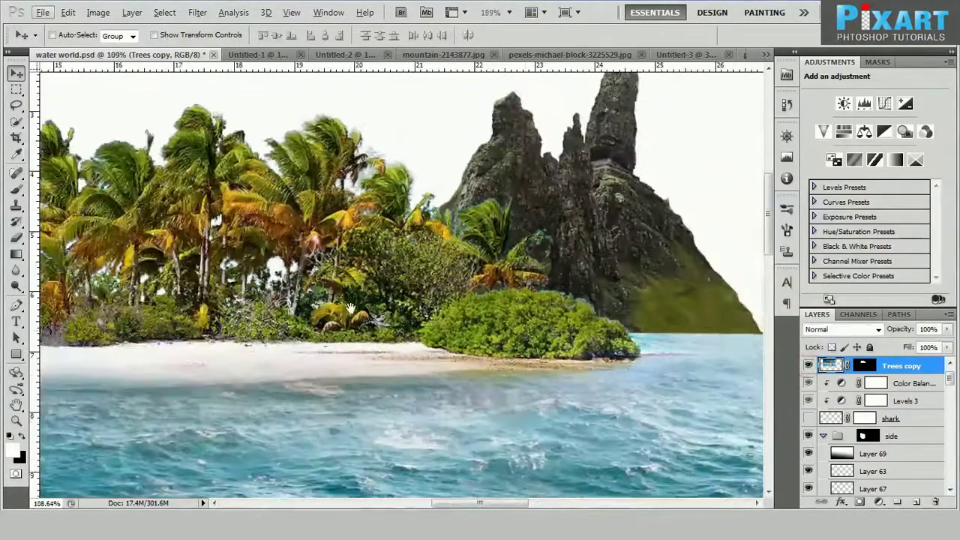
pyautogui.scroll(-1, 412, 334)
pyautogui.scroll(-3, 412, 333)
pyautogui.scroll(-1, 451, 353)
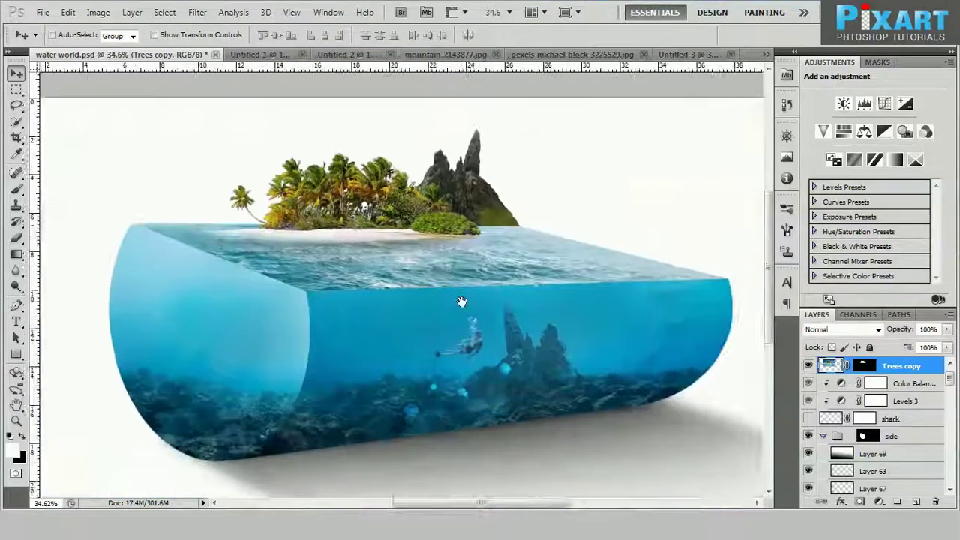
pyautogui.scroll(-1, 495, 384)
pyautogui.scroll(1, 489, 383)
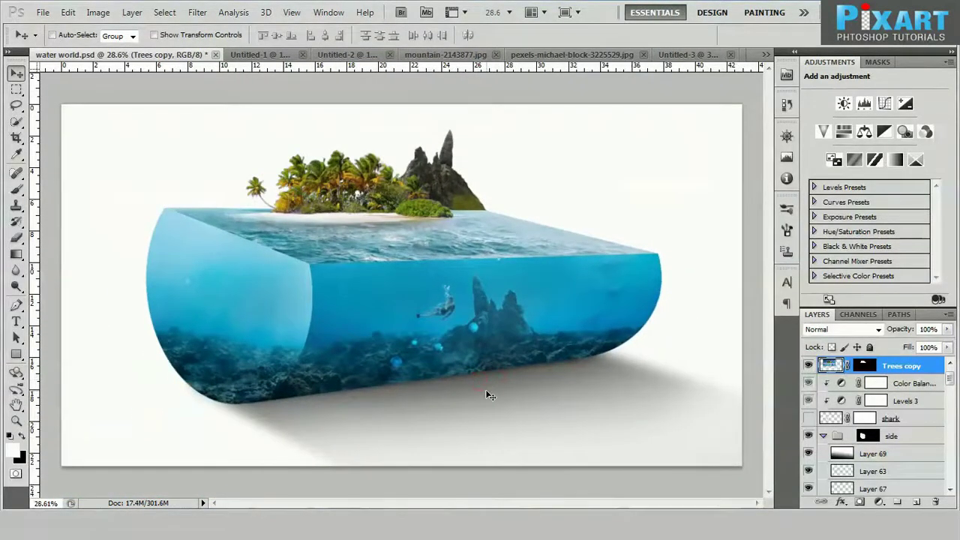
pyautogui.hotkey('ctrl', 's')
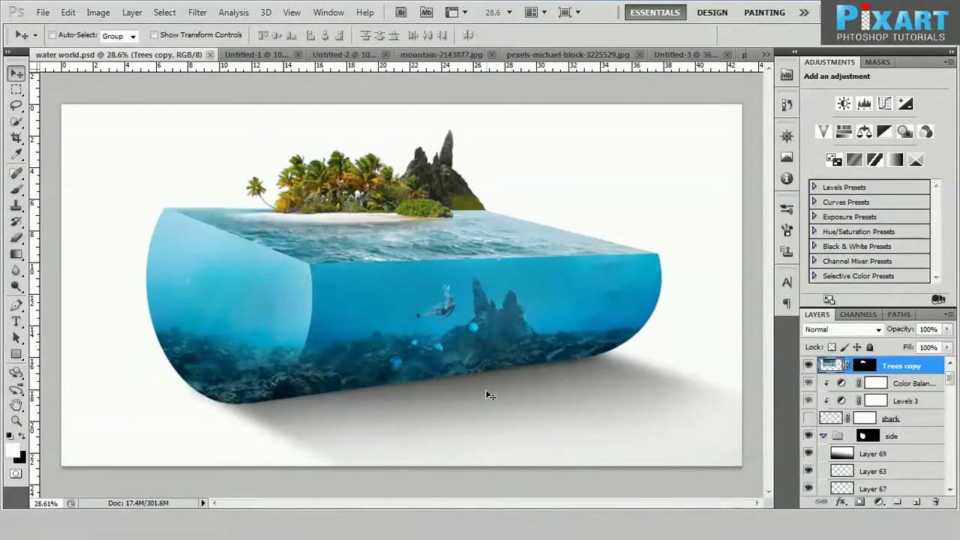
# Step: Add a new empty Layer 83 just above Layer 47, below the mountain's Layer 81
pyautogui.scroll(-5, 885, 435)
pyautogui.scroll(-5, 885, 450)
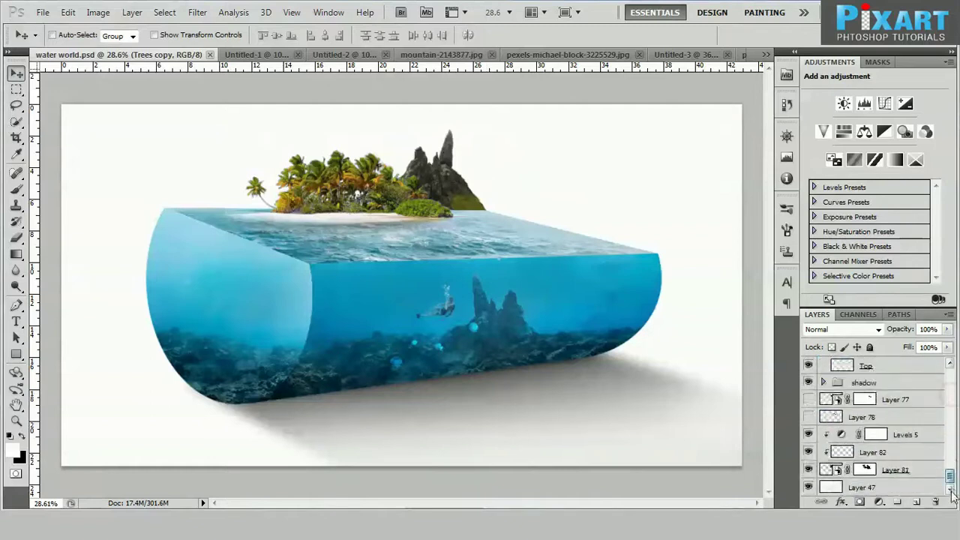
pyautogui.click(915, 487)
pyautogui.click(916, 502)
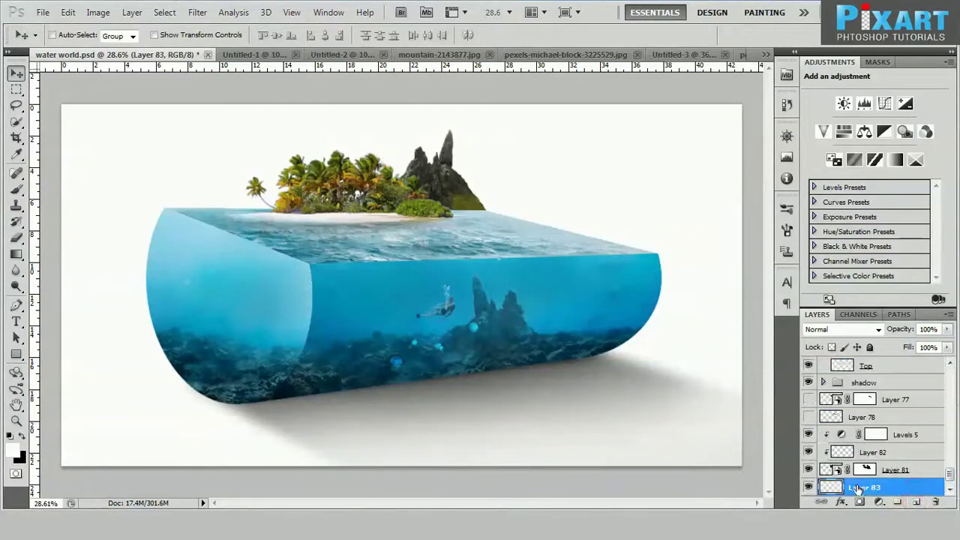
pyautogui.click(863, 329)
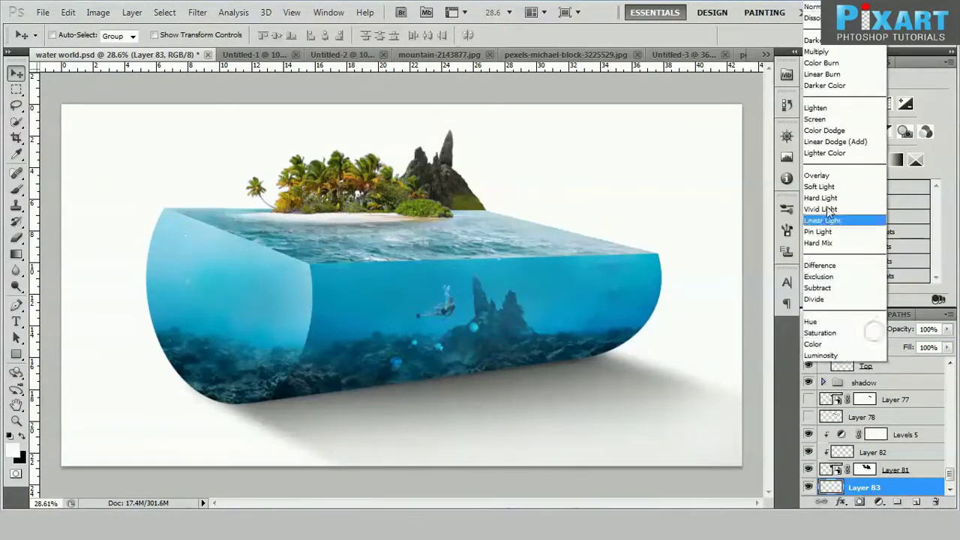
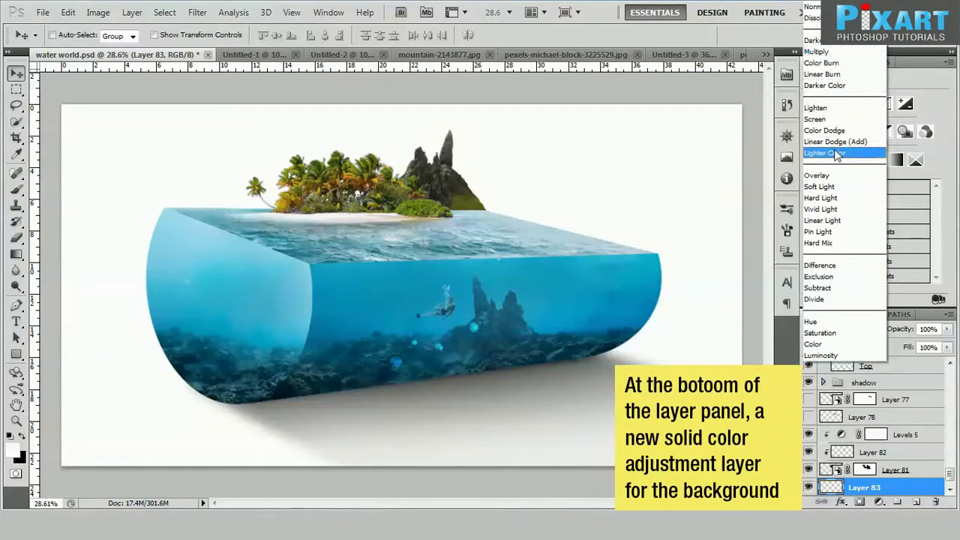
# Step: Add a Solid Color fill layer in a deep teal-blue
pyautogui.click(879, 502)
pyautogui.click(864, 211)
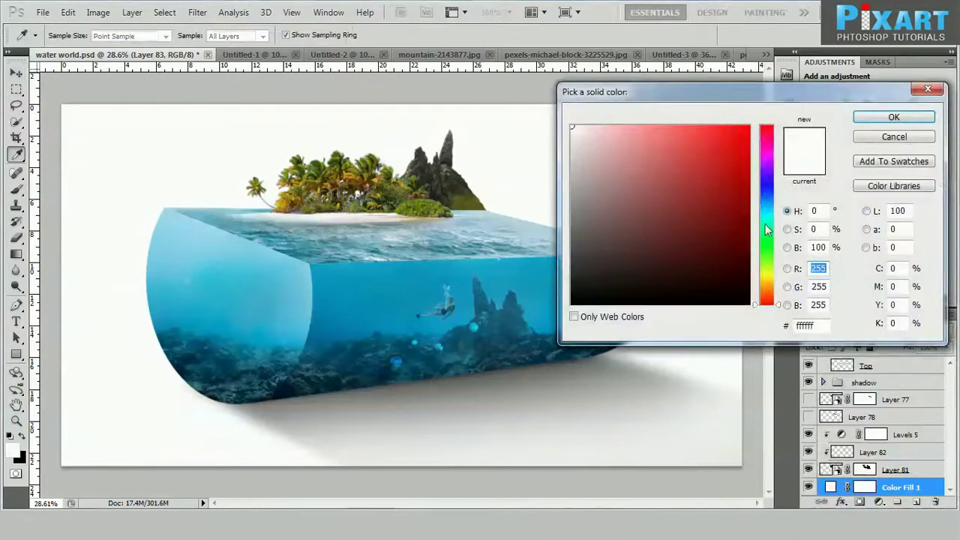
pyautogui.click(767, 221)
pyautogui.click(731, 216)
pyautogui.click(747, 202)
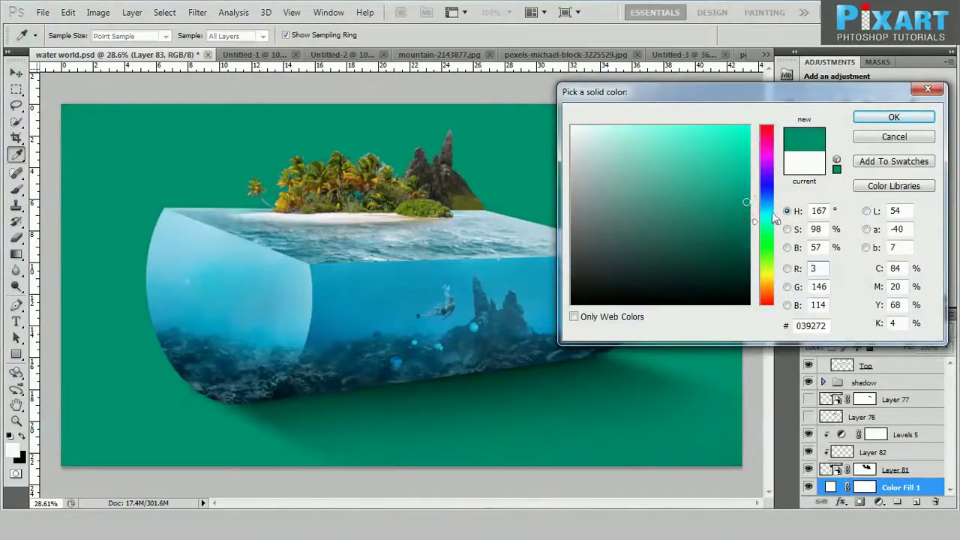
pyautogui.moveTo(770, 227); pyautogui.dragTo(770, 210)
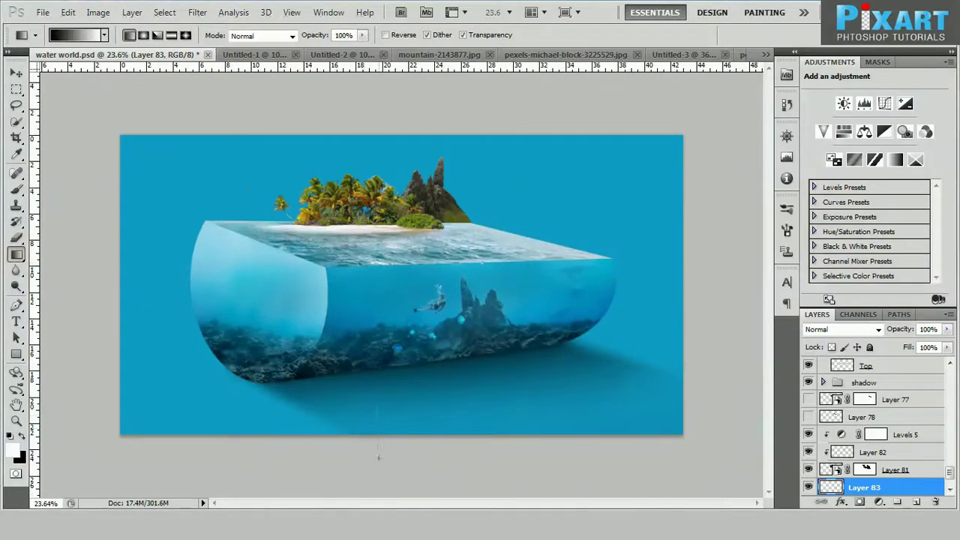
# Step: Draw a vertical white-to-black gradient on the new layer and blend it in Soft Light
pyautogui.moveTo(379, 458); pyautogui.dragTo(360, 143)
pyautogui.hotkey('ctrl', '-')
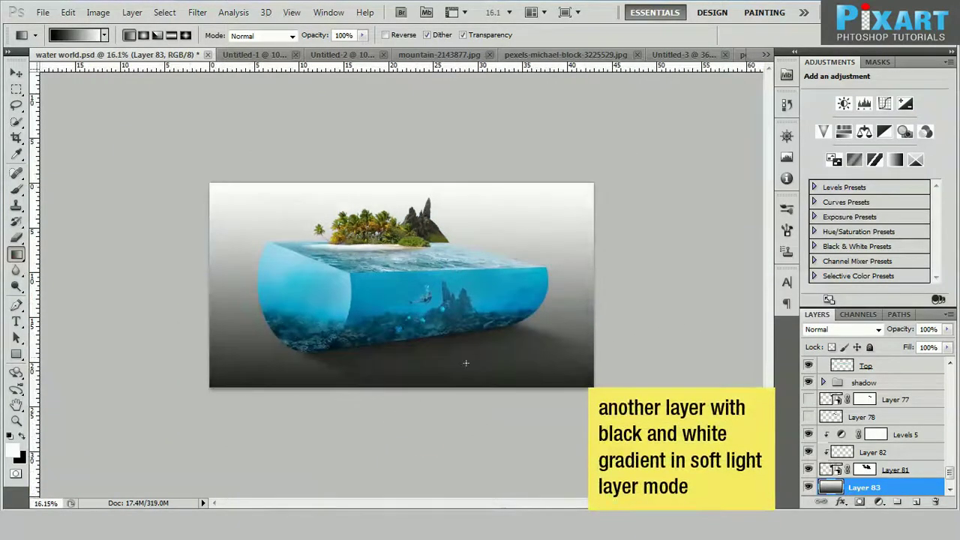
pyautogui.click(843, 330)
pyautogui.click(834, 186)
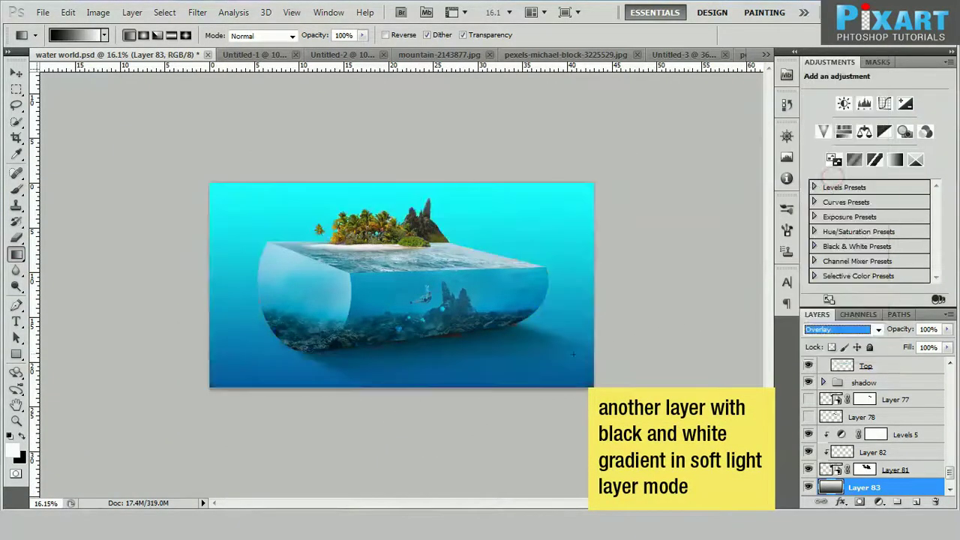
pyautogui.click(843, 329)
pyautogui.click(819, 186)
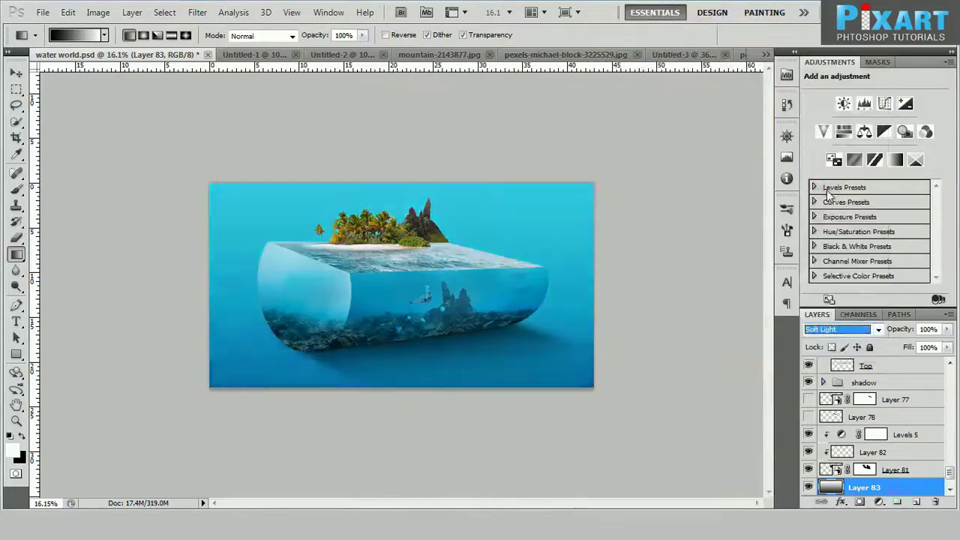
pyautogui.press('Return')
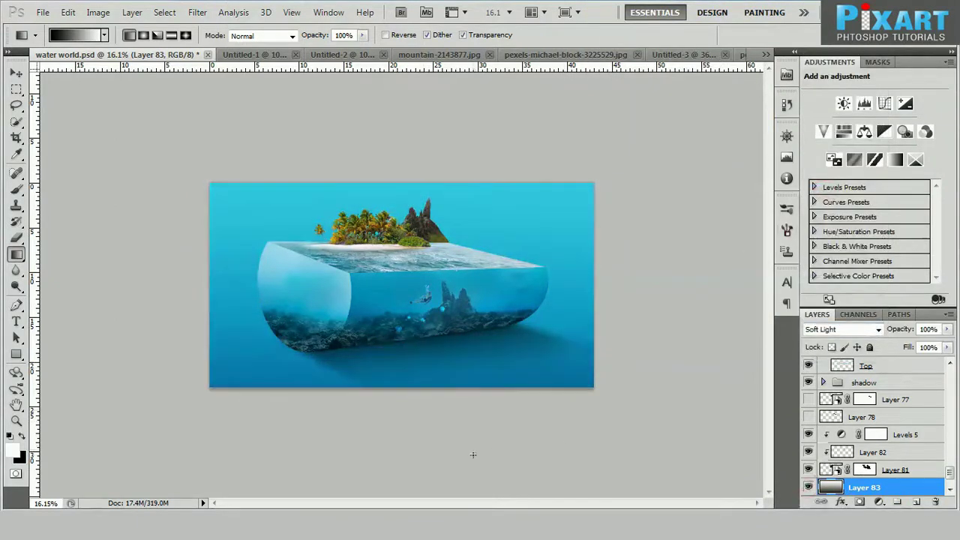
# Step: Redraw the gradient so the right is darker and the lower left brighter
pyautogui.moveTo(404, 186); pyautogui.dragTo(418, 474)
pyautogui.moveTo(524, 451); pyautogui.dragTo(523, 451)
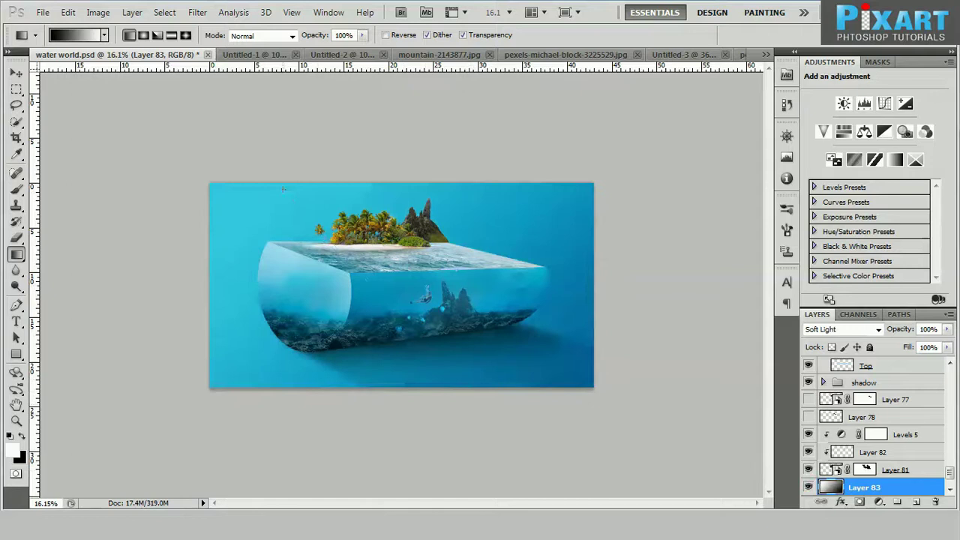
pyautogui.moveTo(409, 446); pyautogui.dragTo(410, 448)
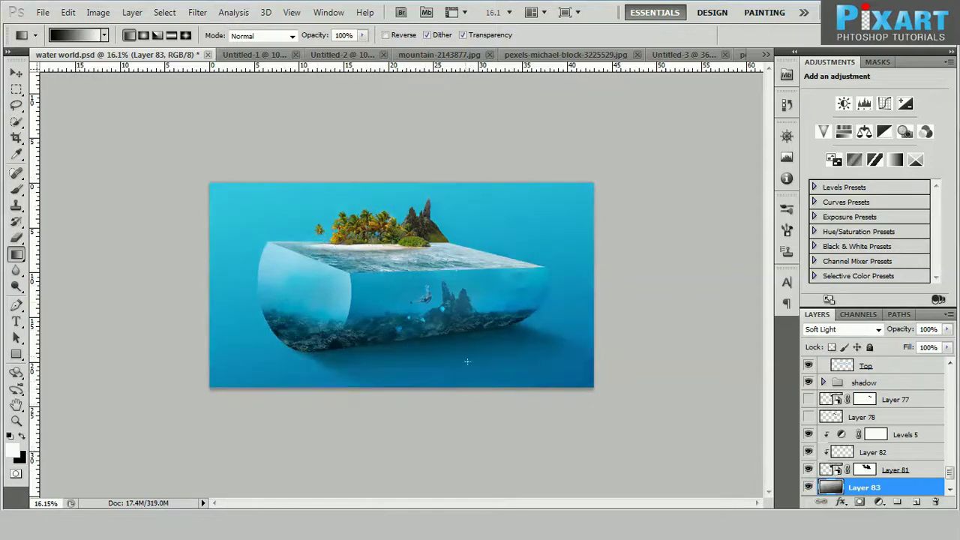
pyautogui.press('v')
pyautogui.scroll(1, 433, 398)
pyautogui.scroll(-2, 900, 449)
pyautogui.click(948, 330)
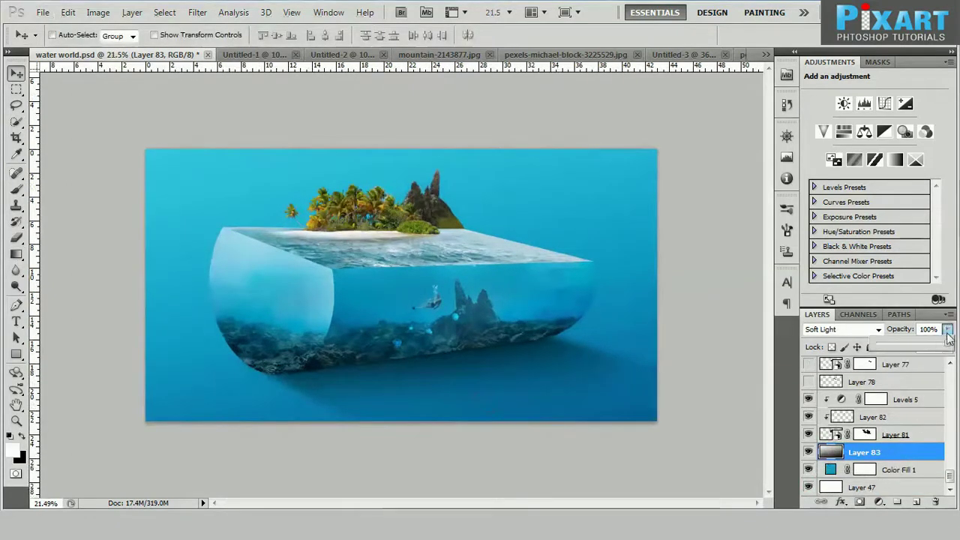
# Step: Change Color Fill 1 to paler blue #3da7c1 and add an empty layer above the gradient
pyautogui.click(885, 469)
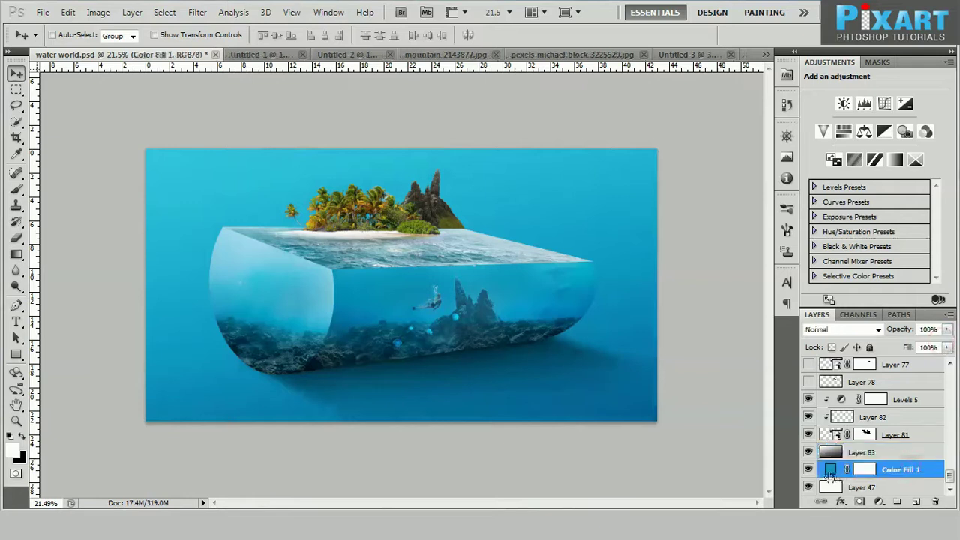
pyautogui.doubleClick(830, 470)
pyautogui.moveTo(780, 216); pyautogui.dragTo(781, 214)
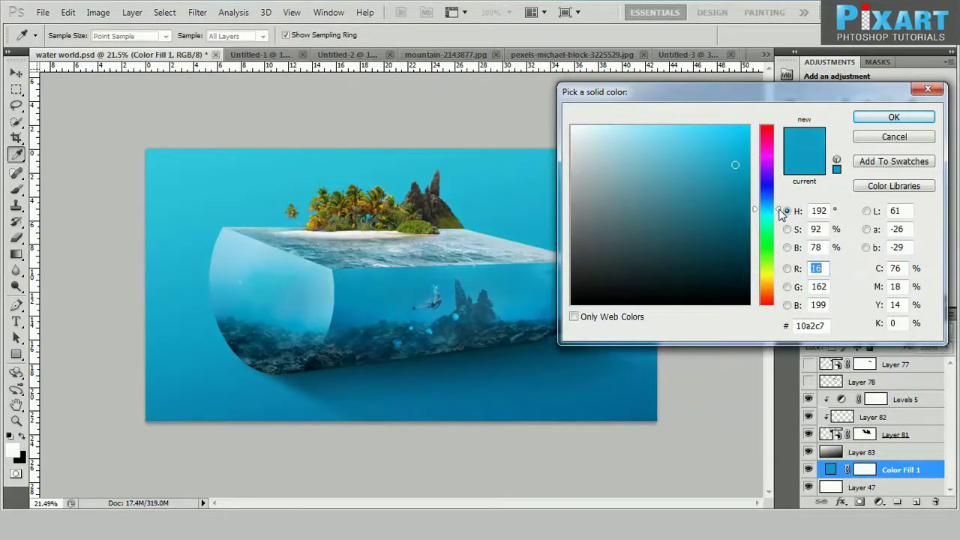
pyautogui.moveTo(707, 171)
pyautogui.mouseDown()
pyautogui.moveTo(677, 154)
pyautogui.moveTo(692, 168)
pyautogui.mouseUp()
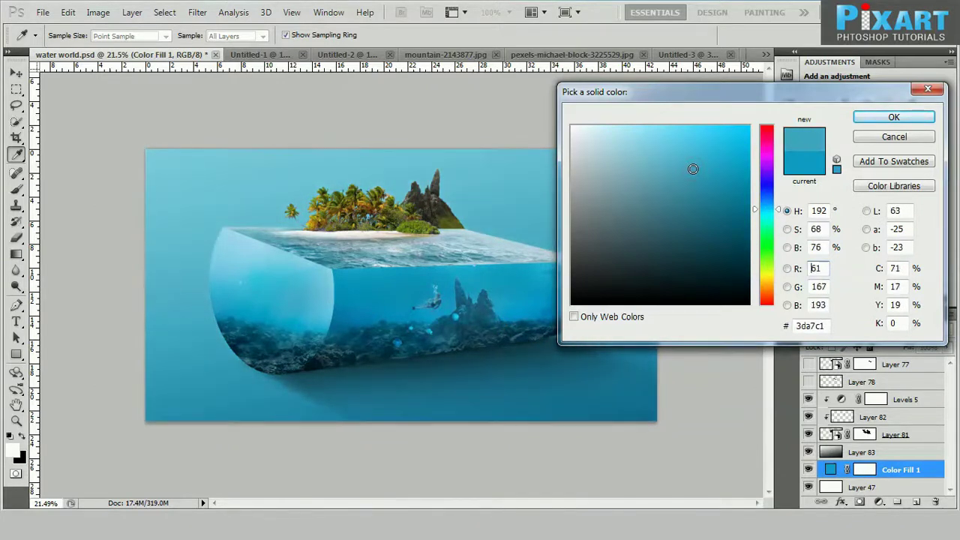
pyautogui.click(894, 119)
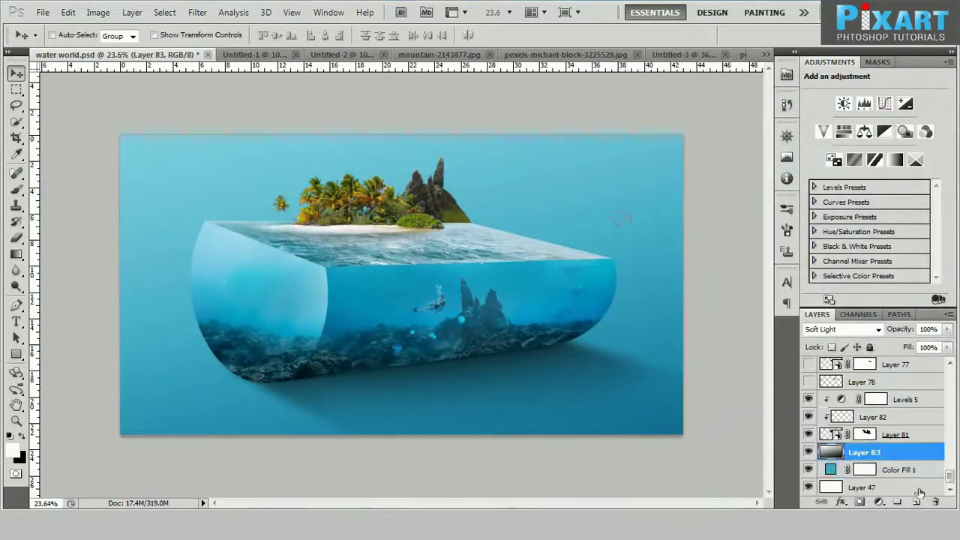
pyautogui.click(916, 503)
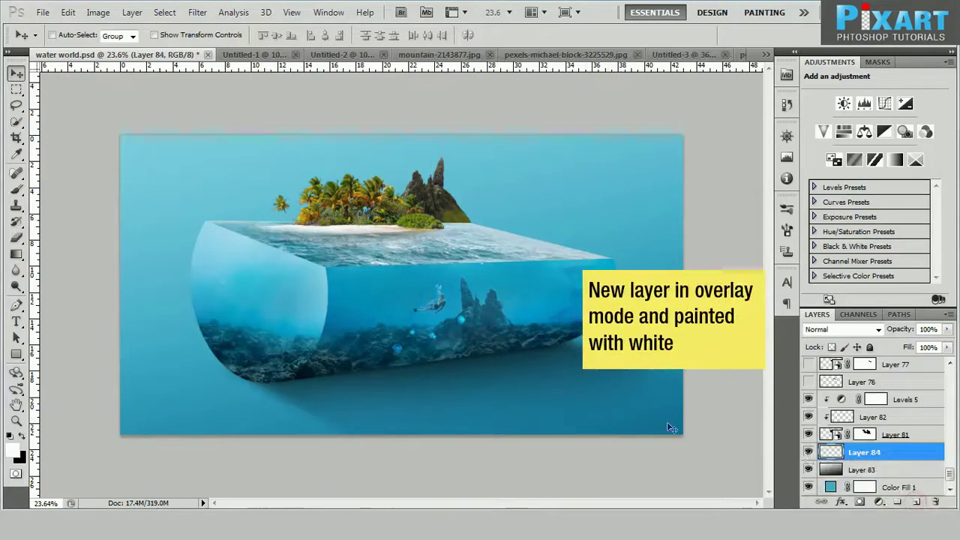
# Step: Set the new layer to Overlay and brush white light onto both ends of the cylinder
pyautogui.press('b')
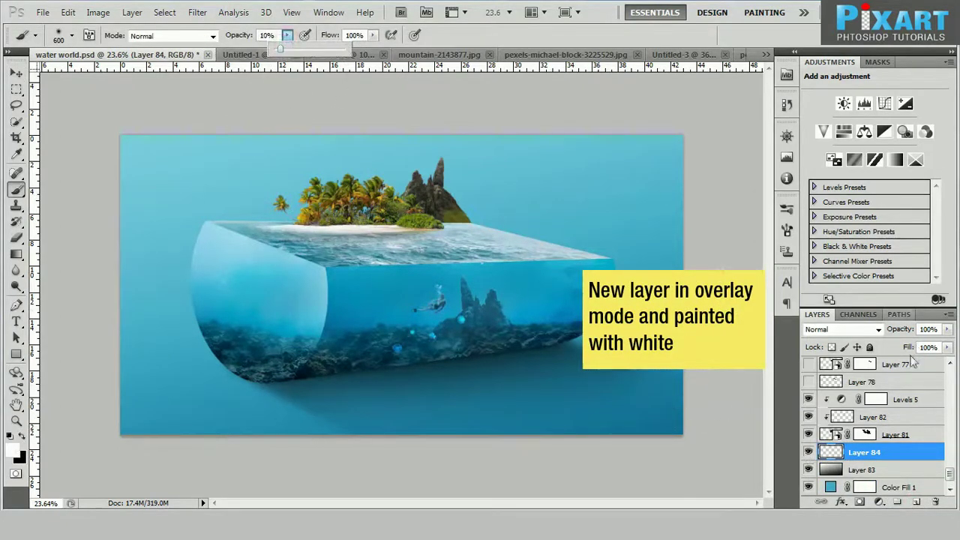
pyautogui.click(868, 330)
pyautogui.click(833, 178)
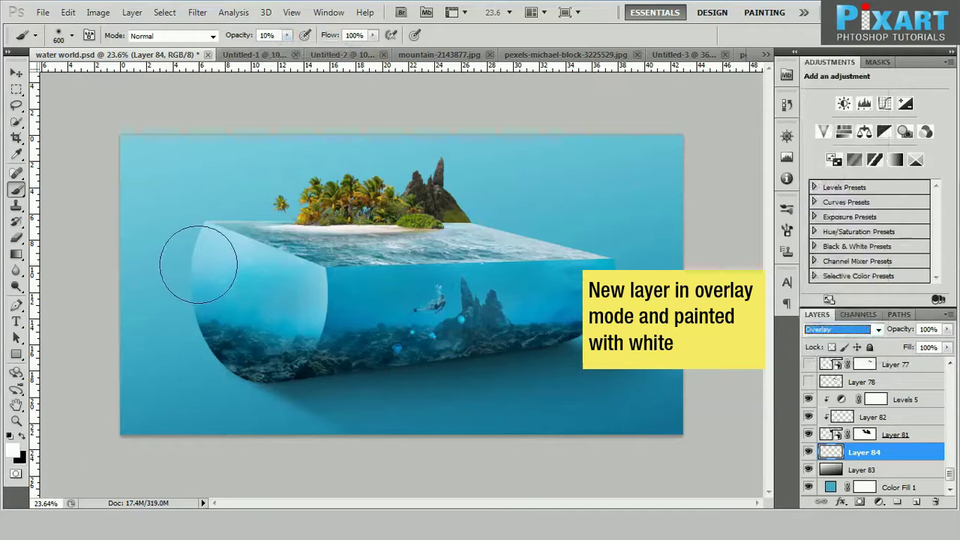
pyautogui.moveTo(198, 264); pyautogui.dragTo(268, 285)
pyautogui.moveTo(188, 242); pyautogui.dragTo(247, 240)
pyautogui.press(']')
pyautogui.press('[')
pyautogui.press('[')
pyautogui.press('[')
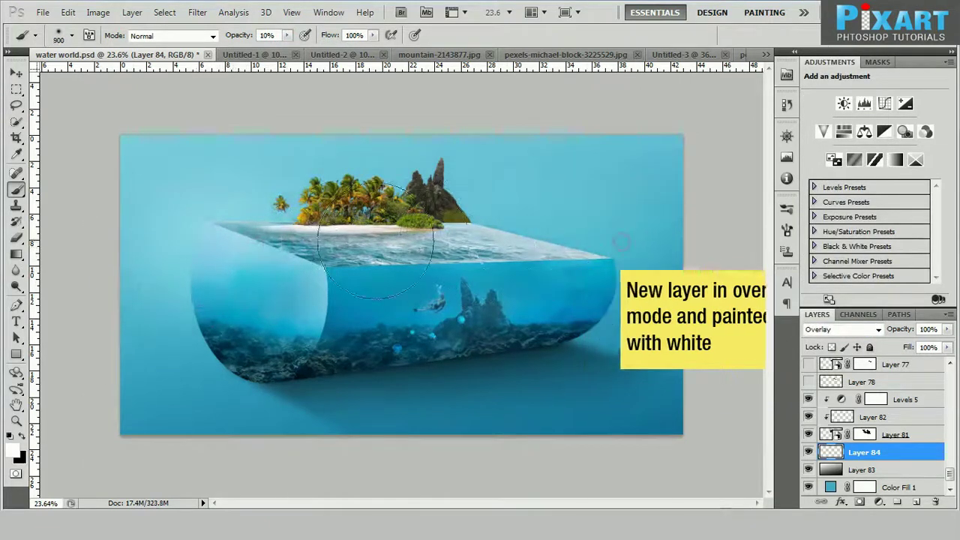
pyautogui.press(']')
pyautogui.press(']')
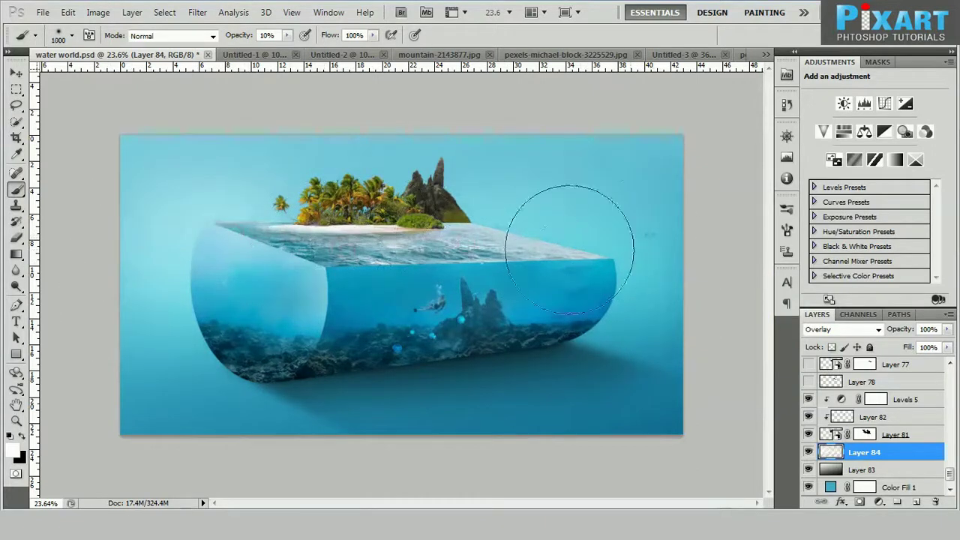
pyautogui.moveTo(580, 281); pyautogui.dragTo(590, 225)
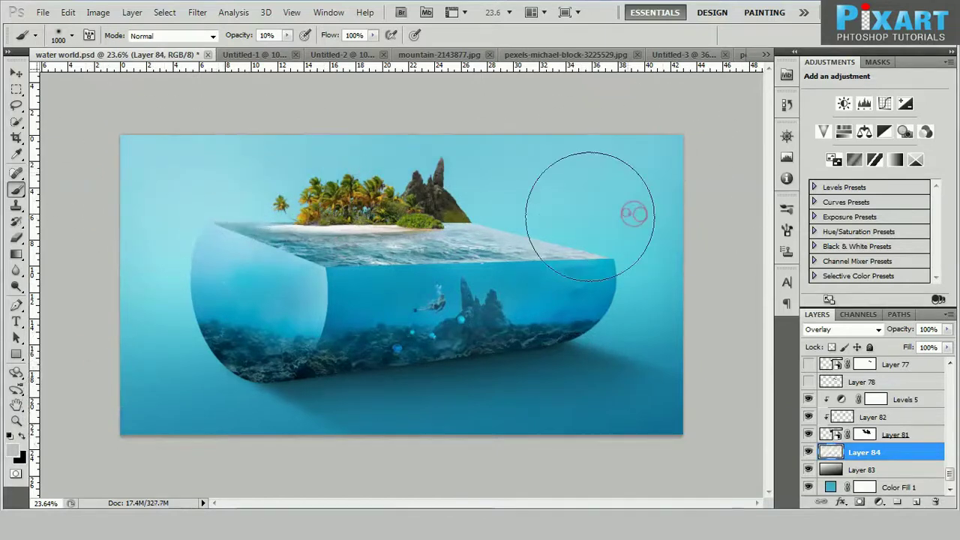
# Step: On a new layer above Layer 83, paint soft white glows along the background's left, lower-left and right edges
pyautogui.click(877, 470)
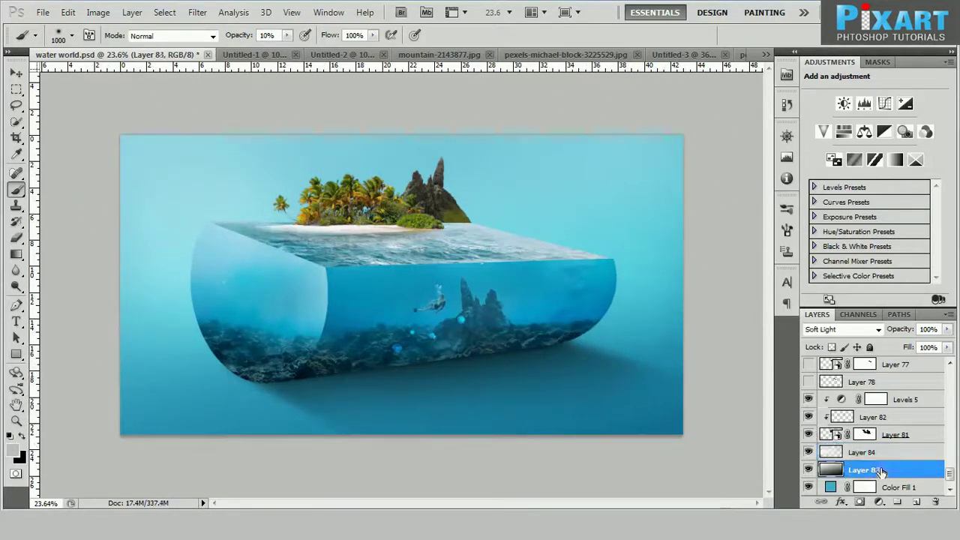
pyautogui.click(917, 502)
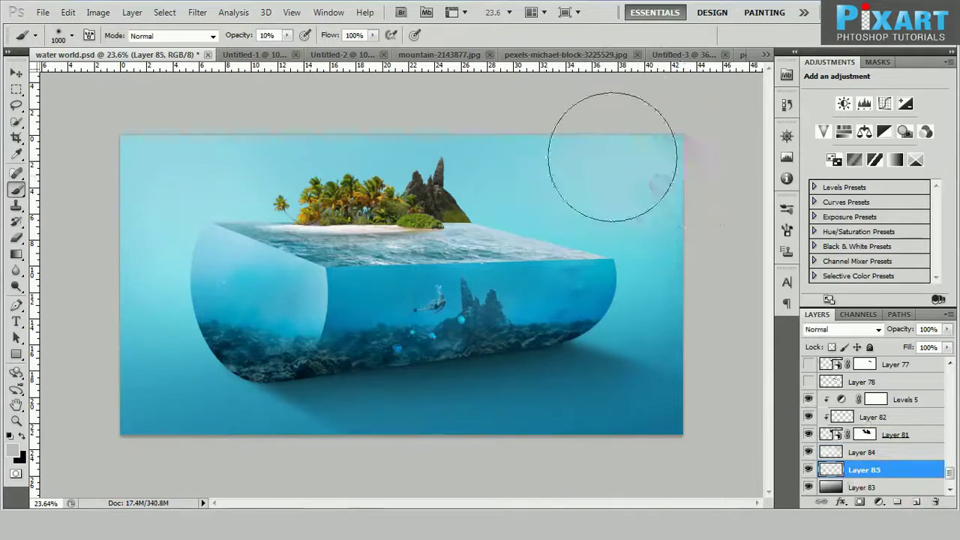
pyautogui.moveTo(133, 214); pyautogui.dragTo(107, 117)
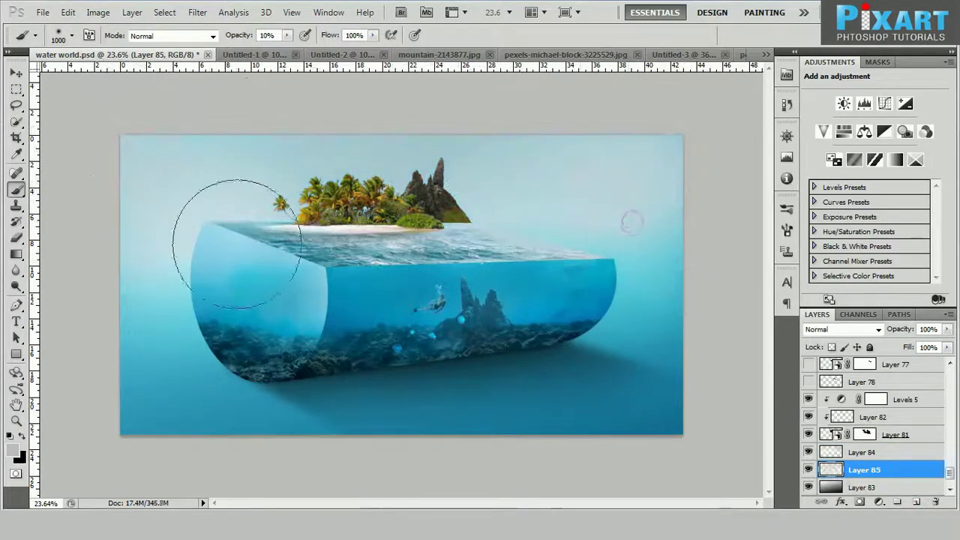
pyautogui.moveTo(160, 203); pyautogui.dragTo(221, 236)
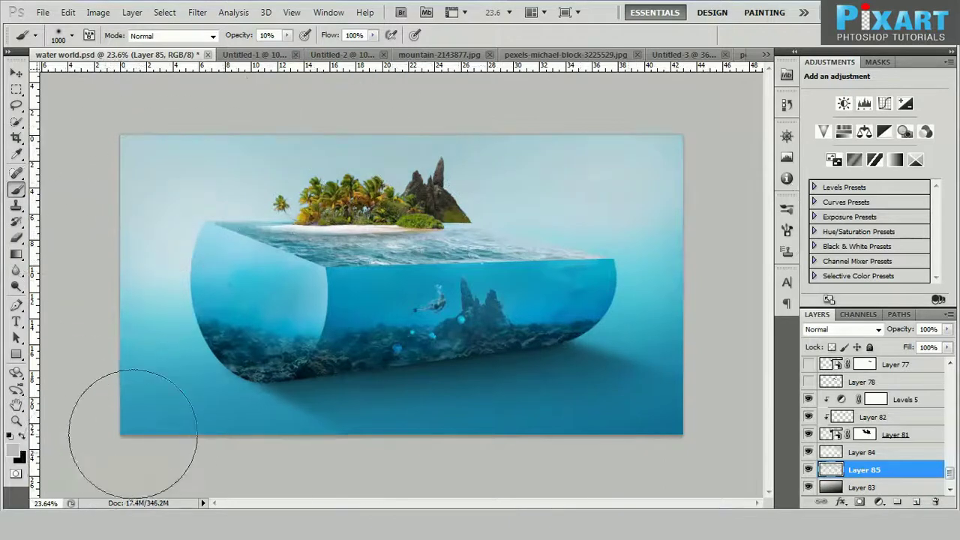
pyautogui.moveTo(81, 354); pyautogui.dragTo(152, 420)
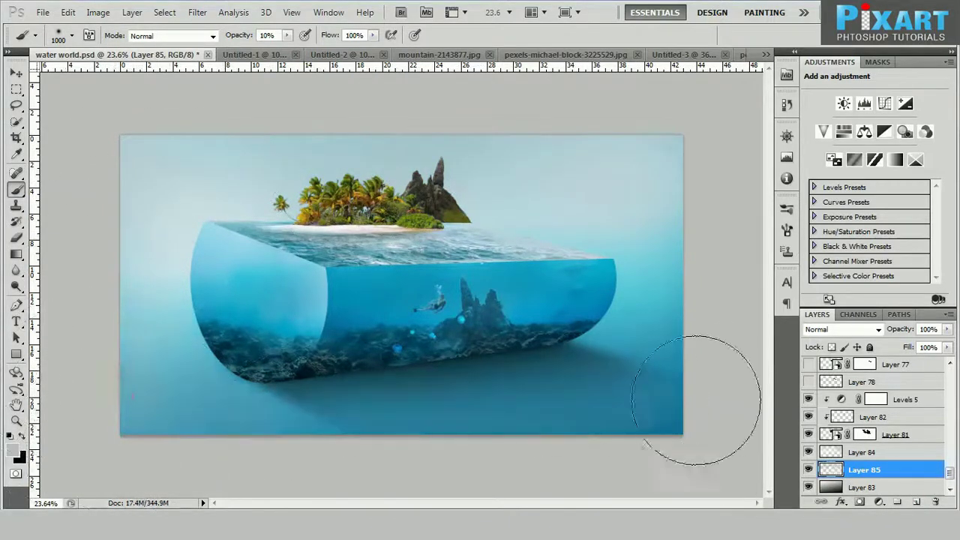
pyautogui.moveTo(714, 390); pyautogui.dragTo(653, 251)
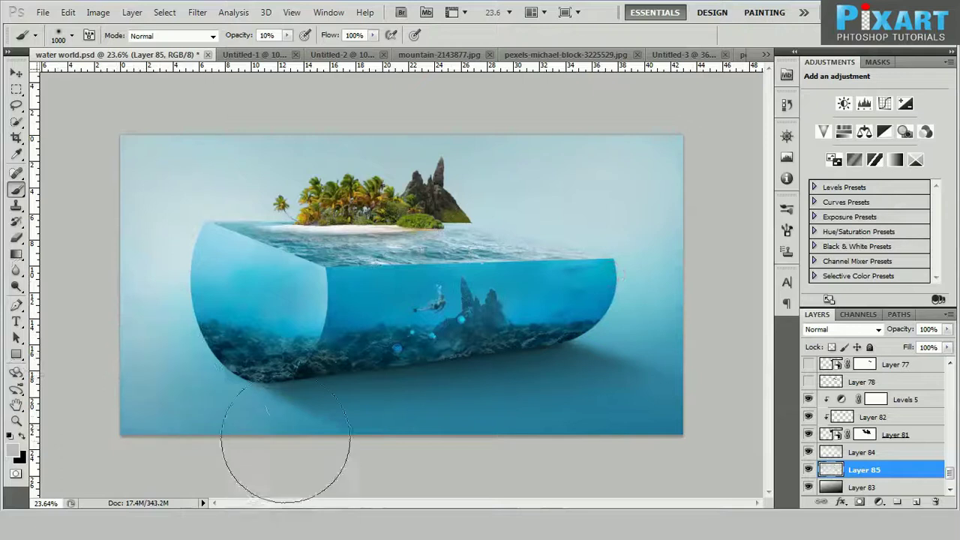
pyautogui.press('v')
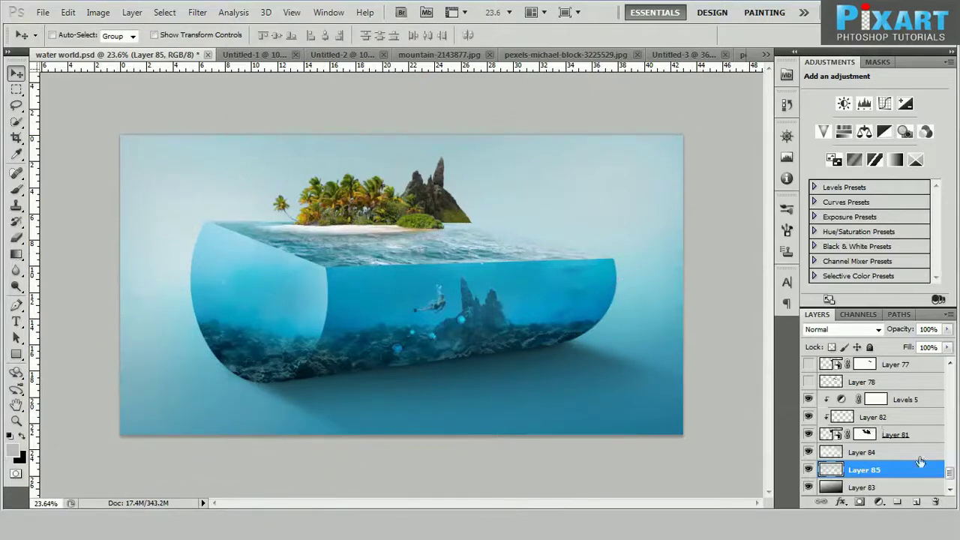
# Step: Paint a faint white haze across the sky and open the sea photo pexels-bt-3894157.jpg
pyautogui.press('b')
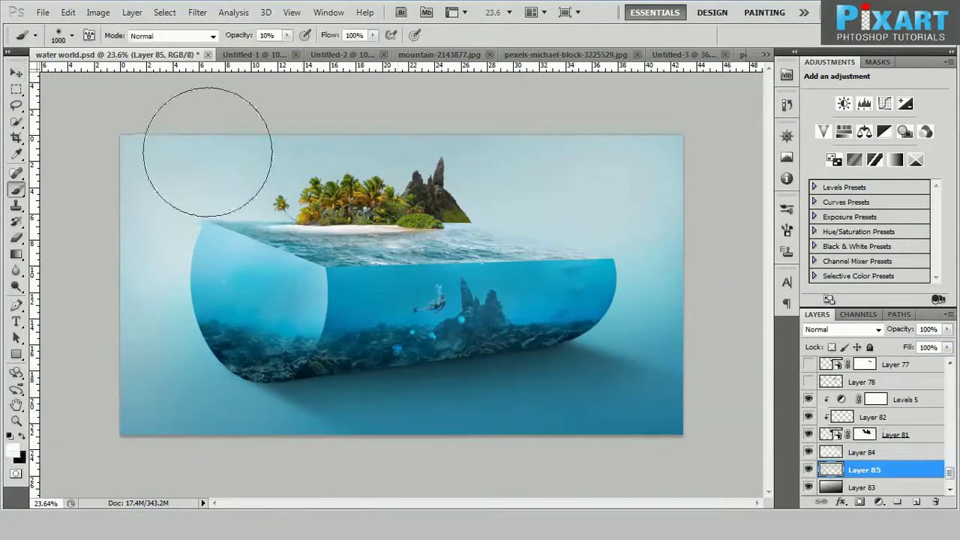
pyautogui.moveTo(311, 161); pyautogui.dragTo(498, 166)
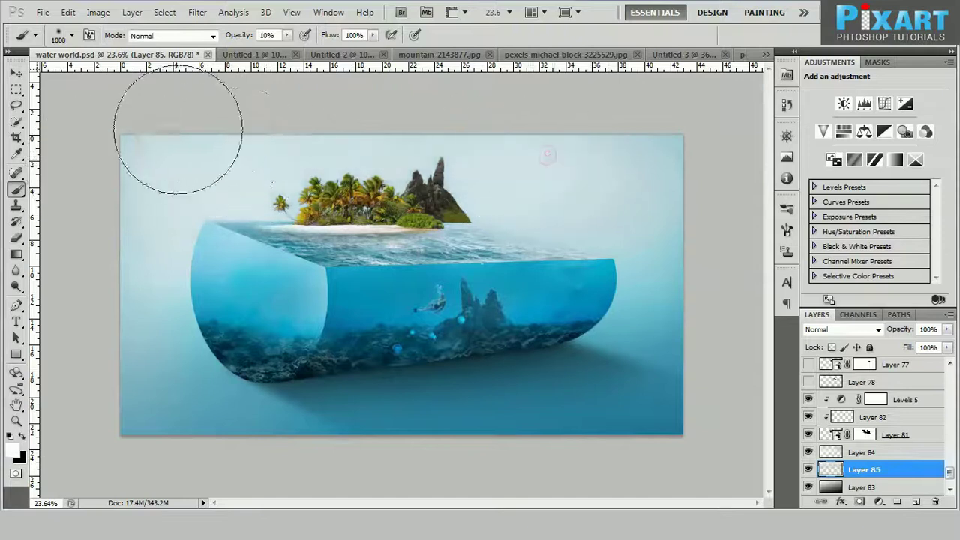
pyautogui.hotkey('ctrl', '0')
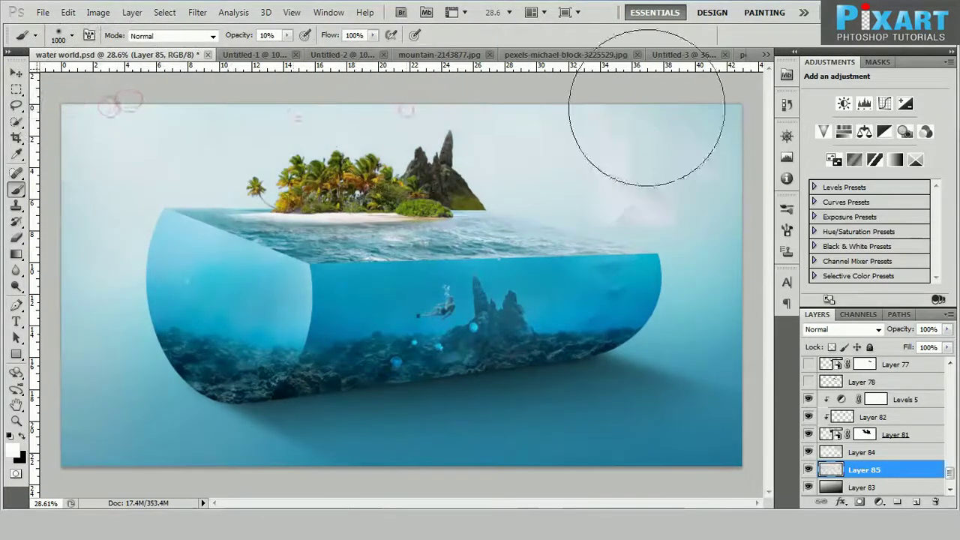
pyautogui.hotkey('ctrl', '0')
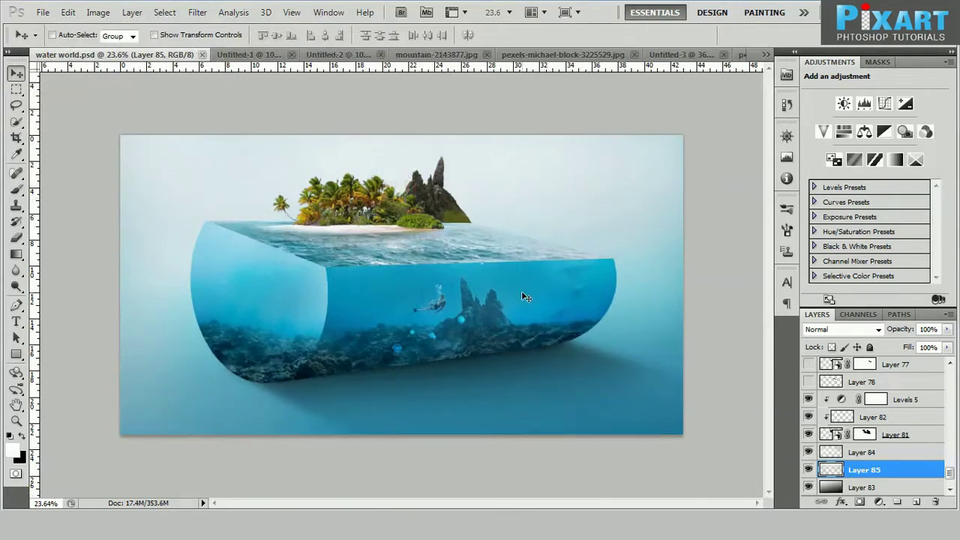
pyautogui.hotkey('ctrl', 'o')
pyautogui.click(592, 118)
# Step: Open the wave photo and bring it into water world.psd as Layer 86
pyautogui.doubleClick(592, 113)
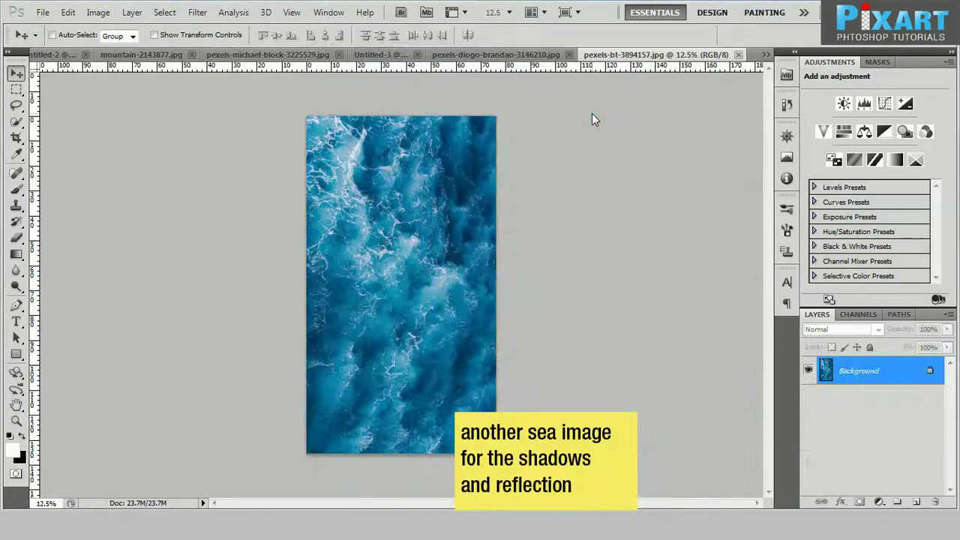
pyautogui.hotkey('ctrl', 'o')
pyautogui.doubleClick(501, 134)
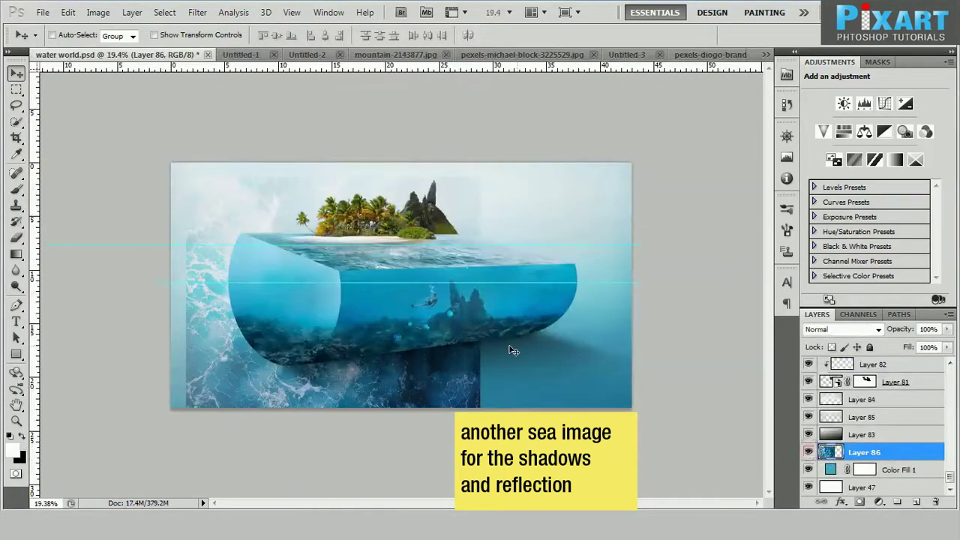
# Step: Free-transform Layer 86, rotating it to slant beneath the slab
pyautogui.hotkey('ctrl', 't')
pyautogui.moveTo(513, 350); pyautogui.dragTo(495, 390)
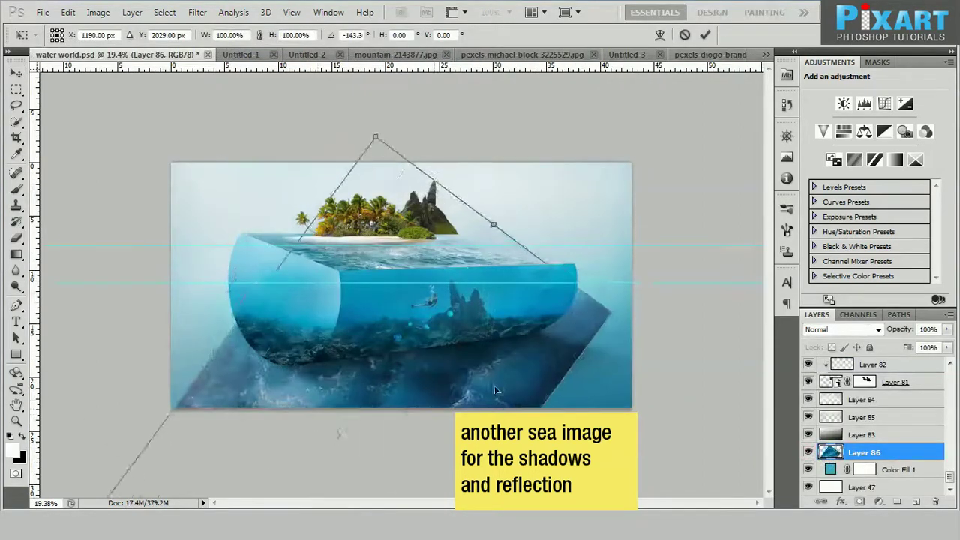
pyautogui.rightClick(571, 323)
pyautogui.click(611, 204)
pyautogui.rightClick(580, 256)
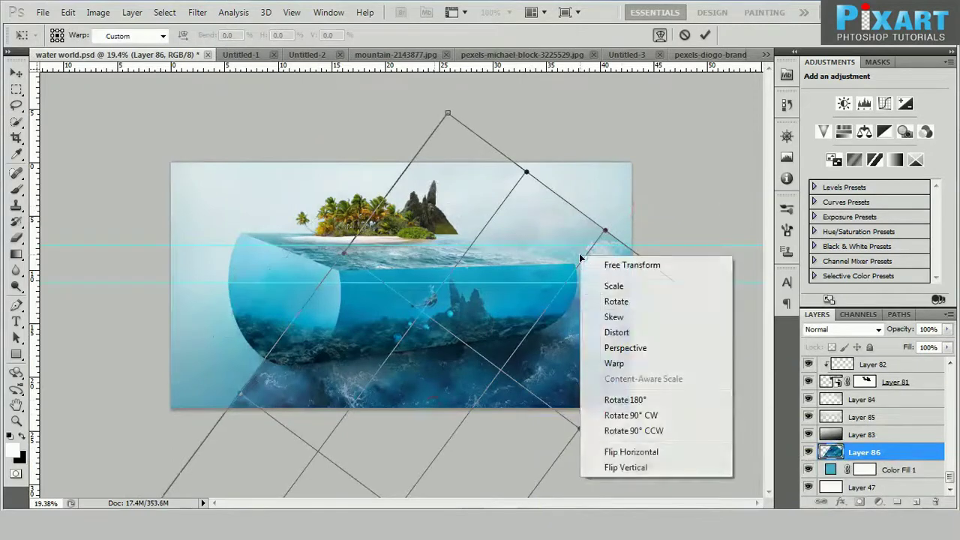
# Step: Distort the sea image, pulling its top and bottom corners into perspective
pyautogui.click(620, 332)
pyautogui.moveTo(448, 114); pyautogui.dragTo(649, 295)
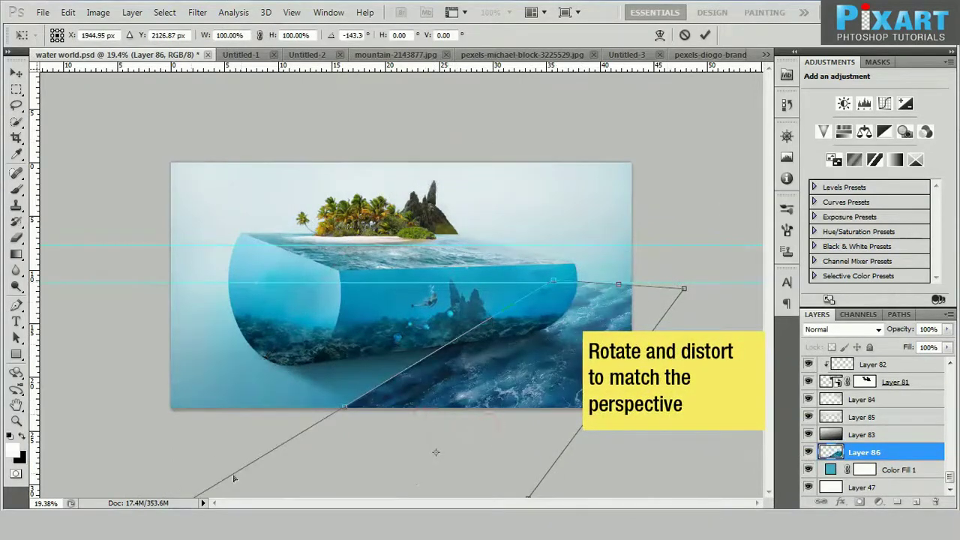
pyautogui.hotkey('ctrl', '-')
pyautogui.moveTo(300, 495); pyautogui.dragTo(397, 499)
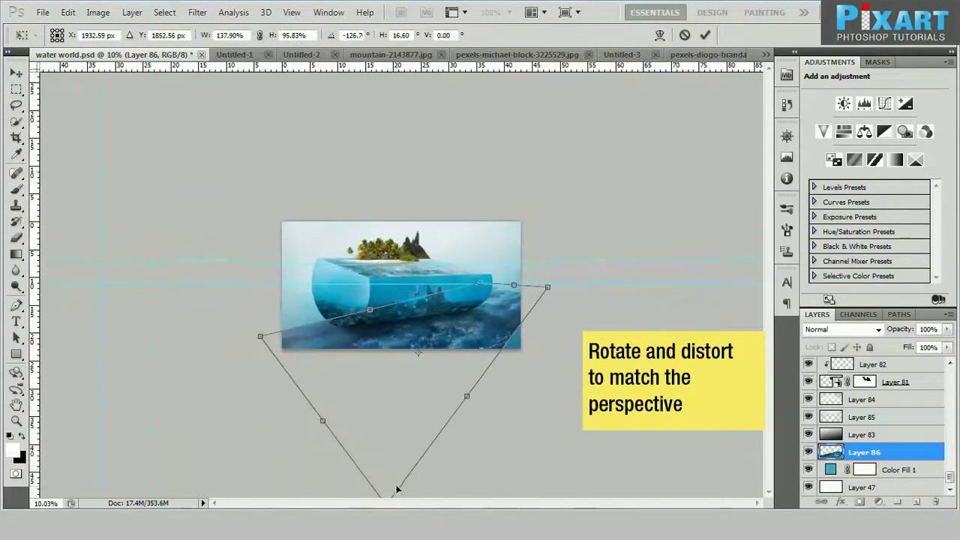
pyautogui.scroll(1, 398, 489)
pyautogui.moveTo(380, 463); pyautogui.dragTo(348, 382)
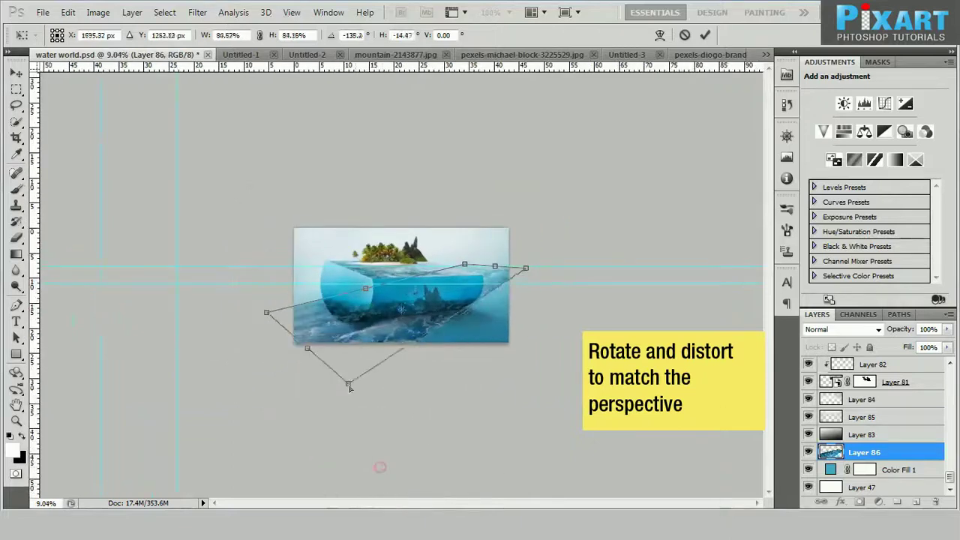
pyautogui.hotkey('ctrl', '+')
# Step: Adjust the right and bottom corners to flatten the ocean plane and commit the distortion
pyautogui.moveTo(644, 251); pyautogui.dragTo(675, 311)
pyautogui.moveTo(538, 280); pyautogui.dragTo(541, 282)
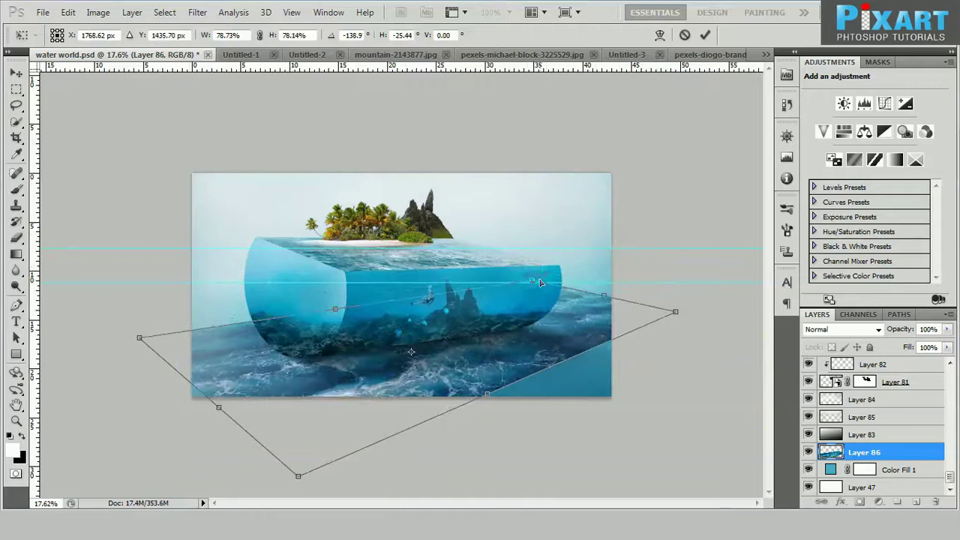
pyautogui.moveTo(297, 476)
pyautogui.mouseDown()
pyautogui.moveTo(243, 438)
pyautogui.moveTo(500, 486)
pyautogui.mouseUp()
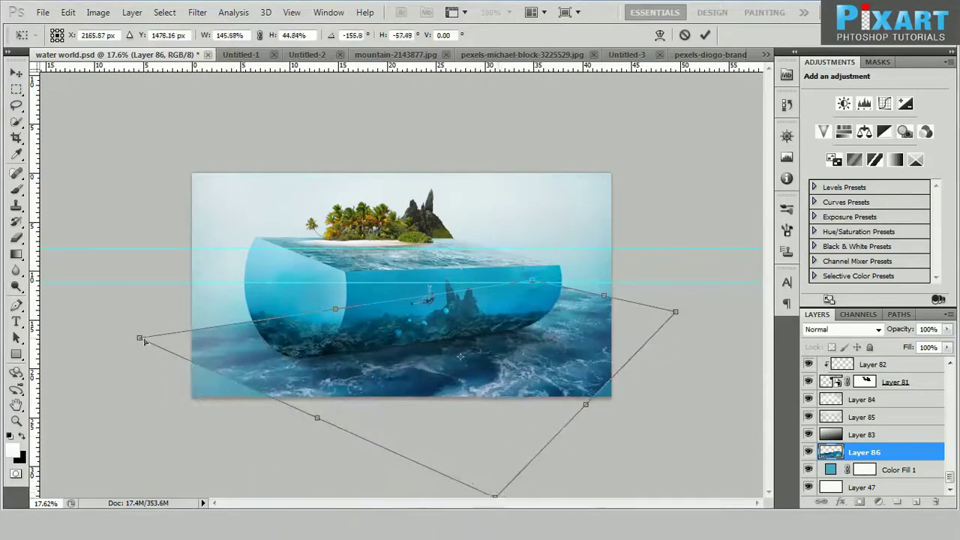
pyautogui.moveTo(140, 338); pyautogui.dragTo(127, 337)
pyautogui.hotkey('ctrl', '-')
pyautogui.moveTo(479, 460); pyautogui.dragTo(403, 520)
pyautogui.moveTo(628, 307); pyautogui.dragTo(700, 307)
pyautogui.press('Return')
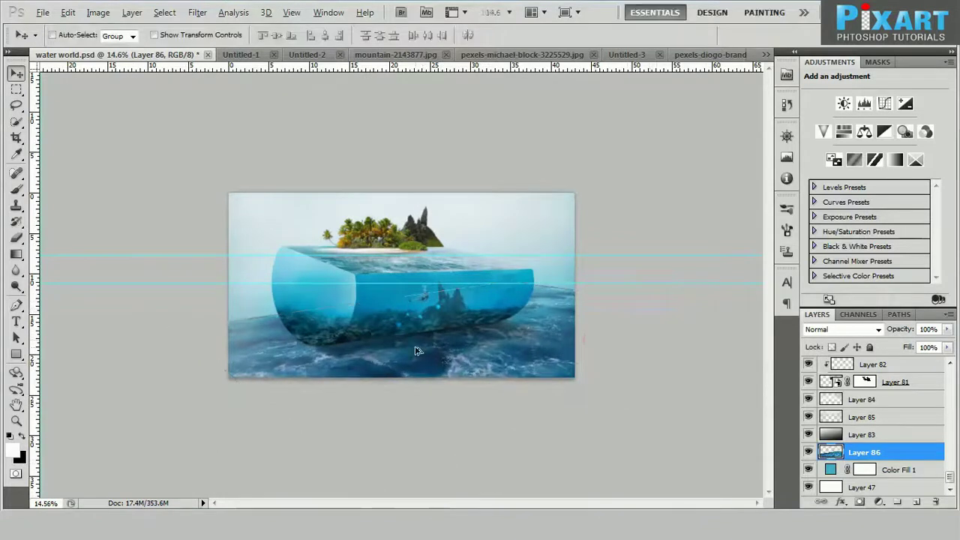
# Step: Set Layer 86's blend mode to Soft Light
pyautogui.hotkey('ctrl', '0')
pyautogui.scroll(1, 428, 372)
pyautogui.click(840, 330)
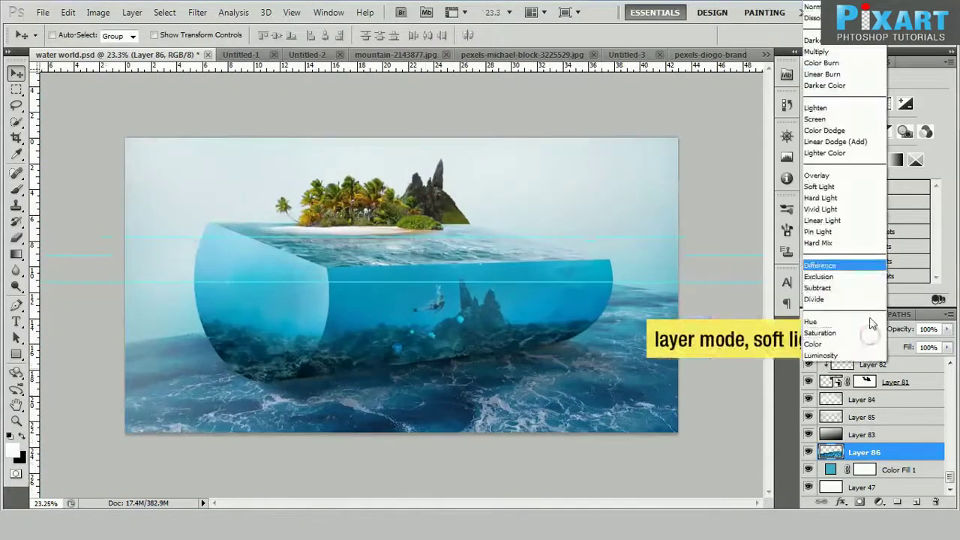
pyautogui.click(825, 184)
pyautogui.click(710, 375)
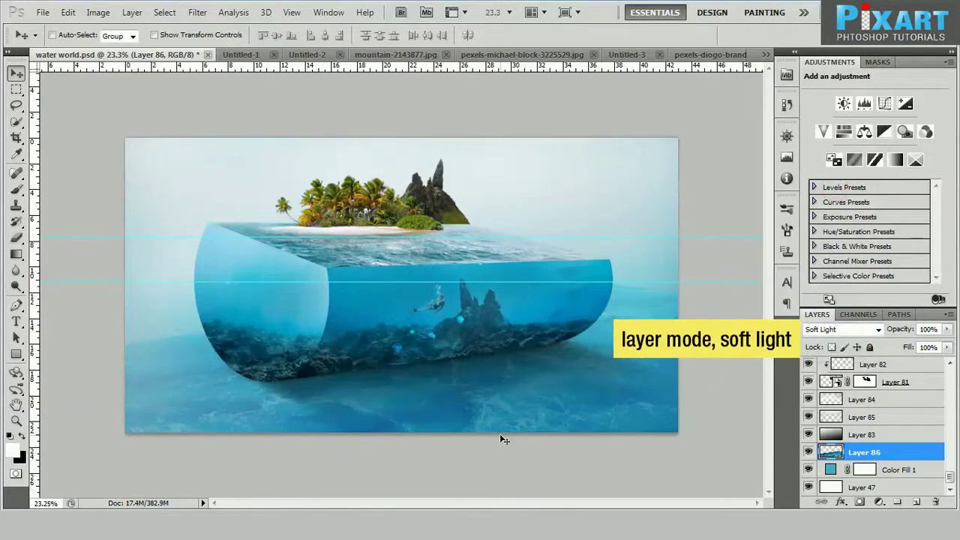
pyautogui.scroll(3, 502, 439)
pyautogui.scroll(-3, 558, 458)
# Step: Fade the sea layer's left and right edges with soft black strokes on its mask
pyautogui.press('Tab')
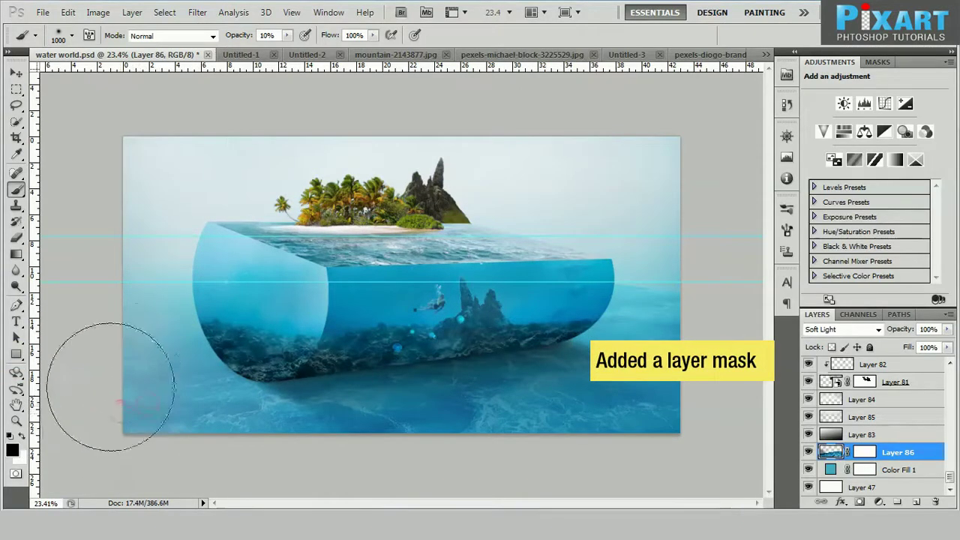
pyautogui.moveTo(111, 386); pyautogui.dragTo(97, 396)
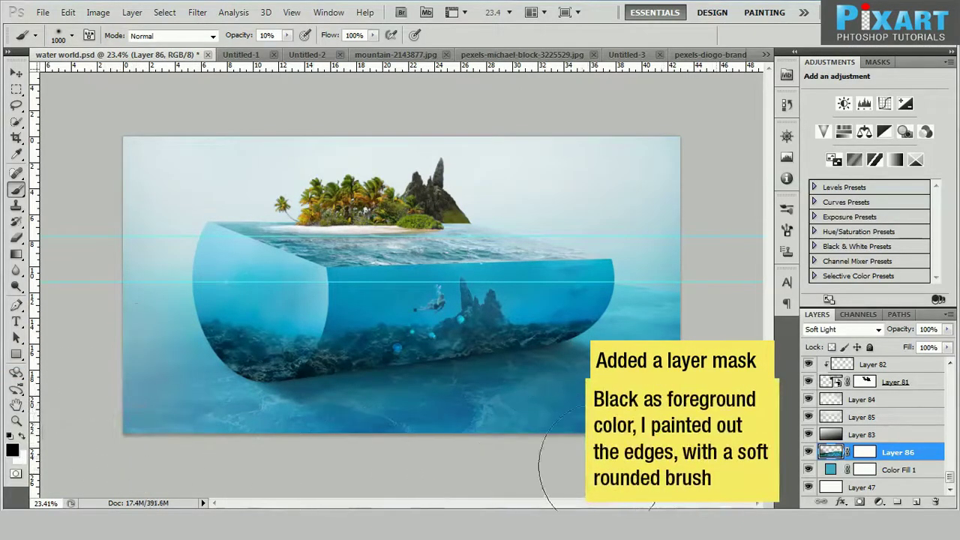
pyautogui.moveTo(660, 249); pyautogui.dragTo(568, 259)
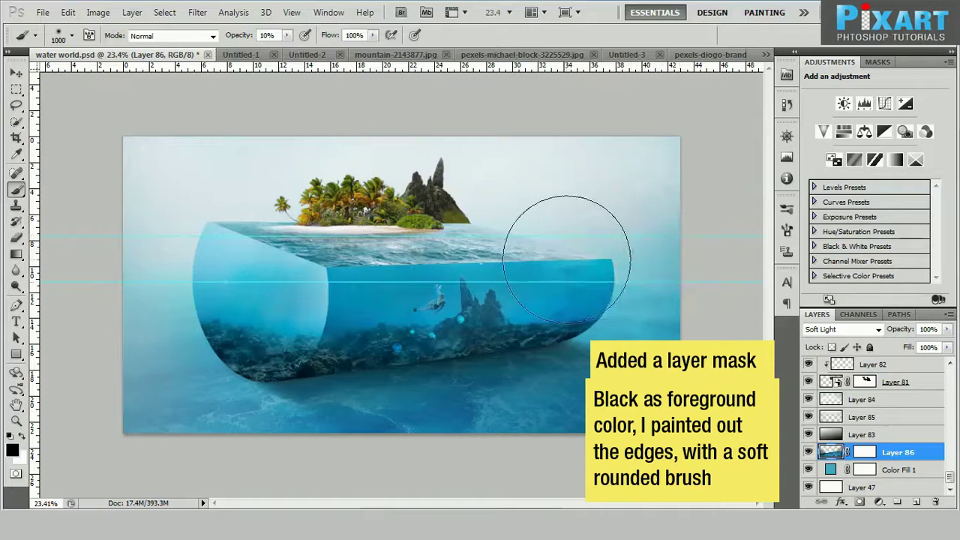
pyautogui.press('Tab')
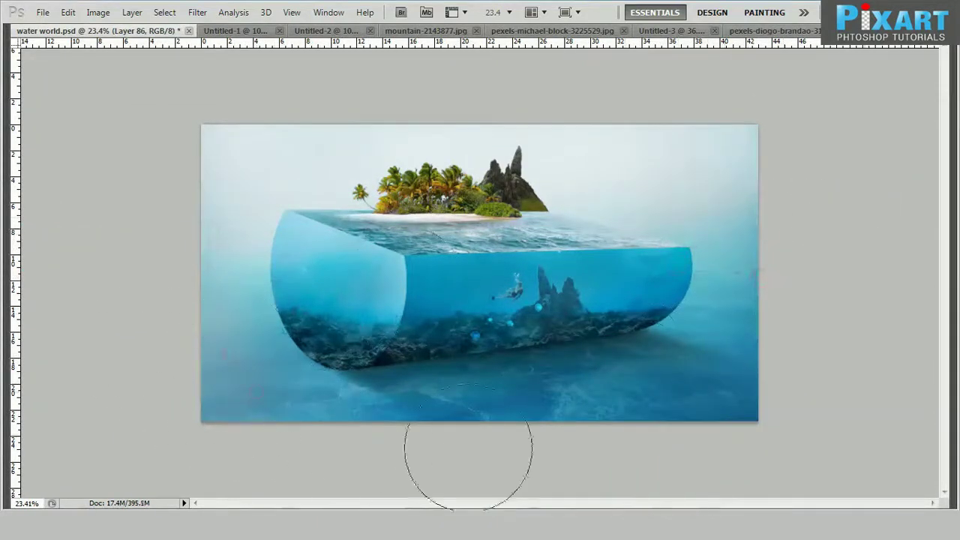
pyautogui.keyDown('alt'); pyautogui.scroll(3, 579, 407); pyautogui.keyUp('alt')
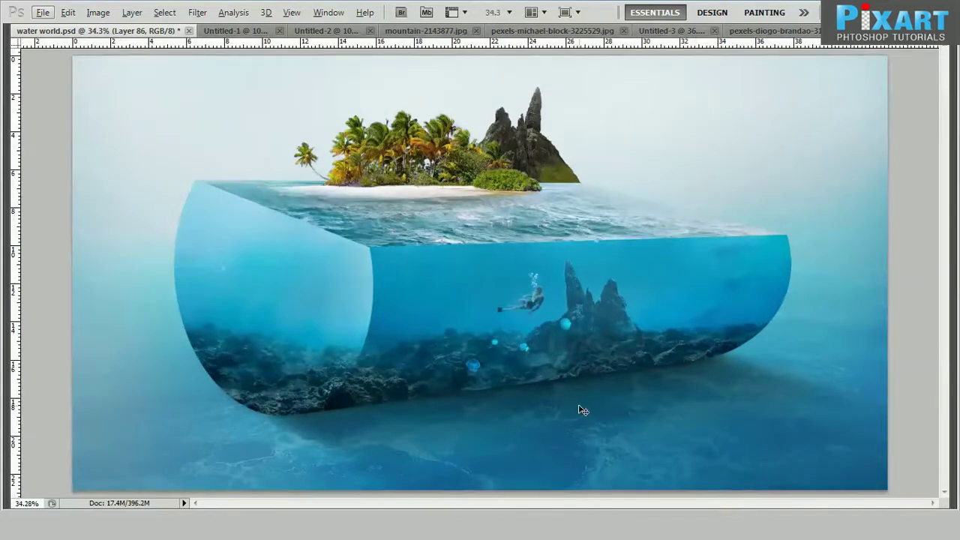
pyautogui.keyDown('alt'); pyautogui.scroll(-2, 583, 409); pyautogui.keyUp('alt')
pyautogui.keyDown('alt'); pyautogui.scroll(-1, 583, 409); pyautogui.keyUp('alt')
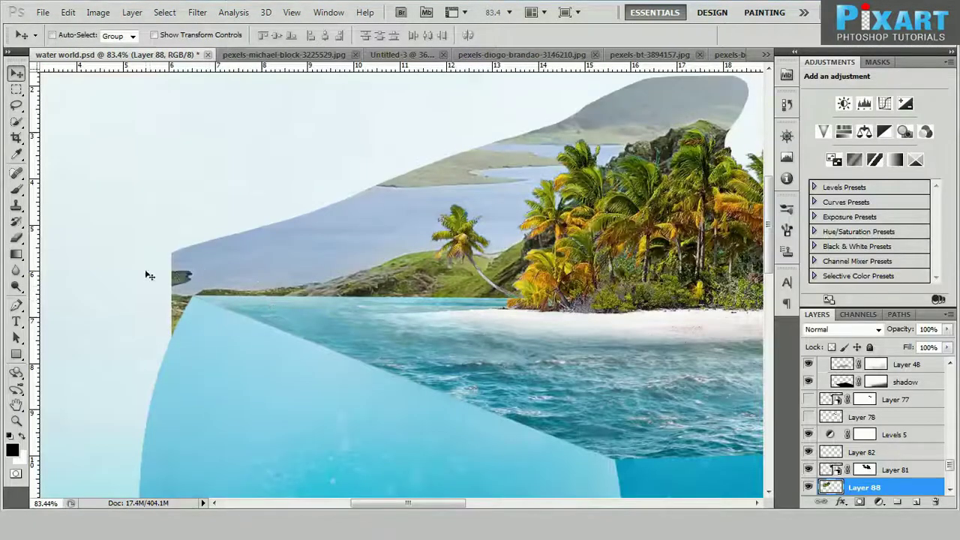
# Step: Erase the rocky cliff edge protruding past the slab's left corner on Layer 88
pyautogui.press('w')
pyautogui.moveTo(246, 261); pyautogui.dragTo(409, 201)
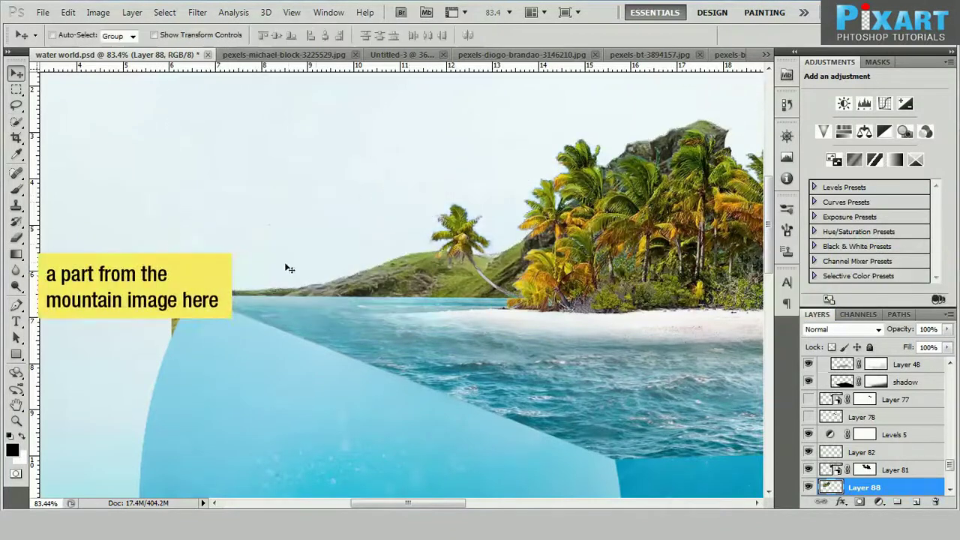
pyautogui.press('e')
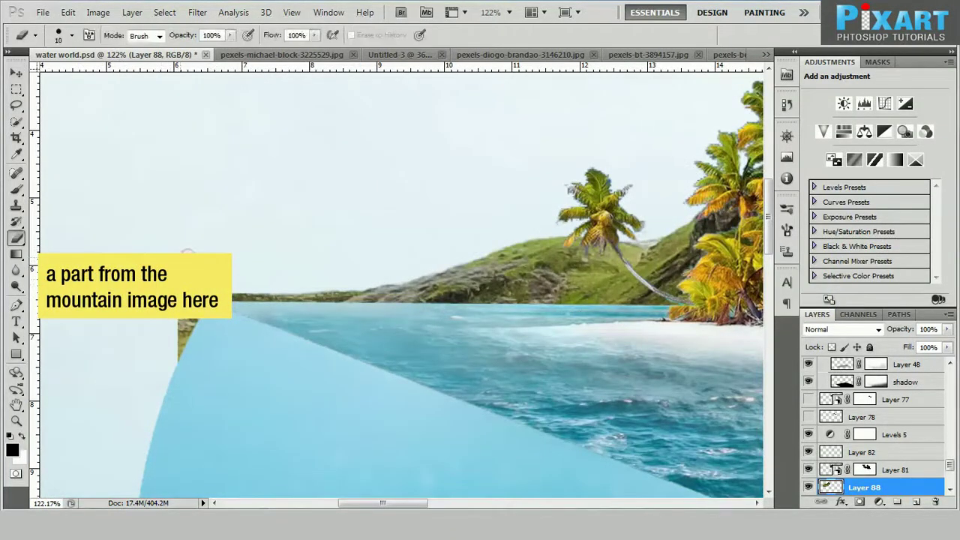
pyautogui.scroll(2, 166, 282)
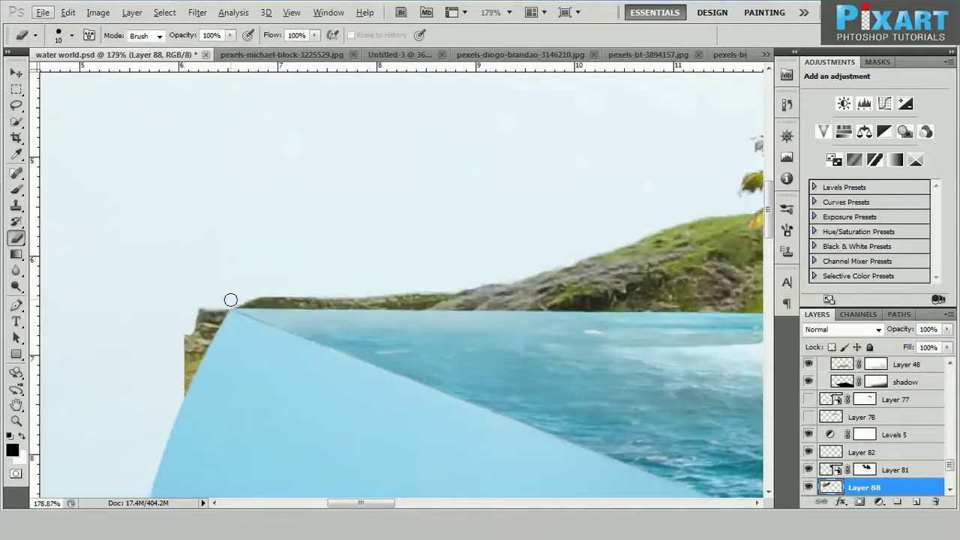
pyautogui.moveTo(214, 310); pyautogui.dragTo(203, 305)
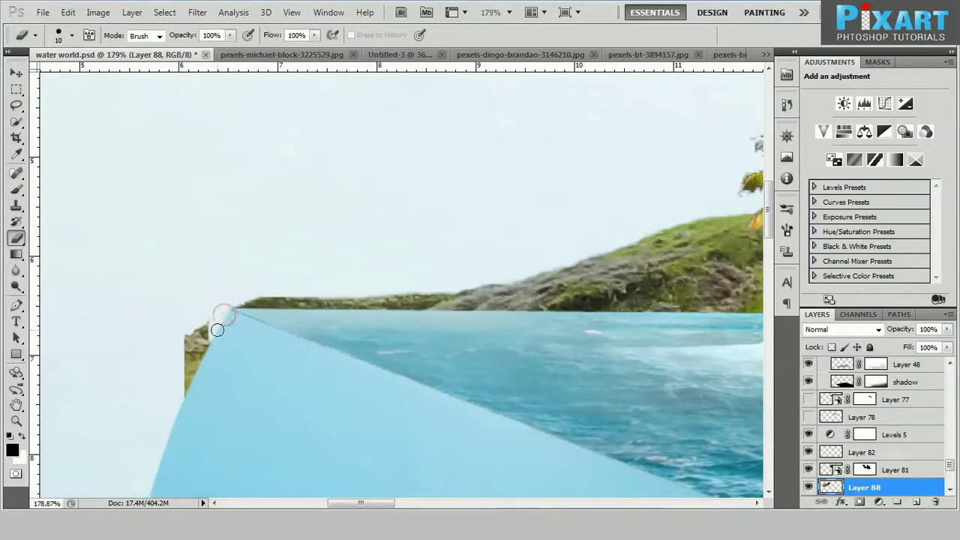
pyautogui.moveTo(197, 306)
pyautogui.mouseDown()
pyautogui.moveTo(192, 366)
pyautogui.moveTo(205, 309)
pyautogui.moveTo(171, 312)
pyautogui.mouseUp()
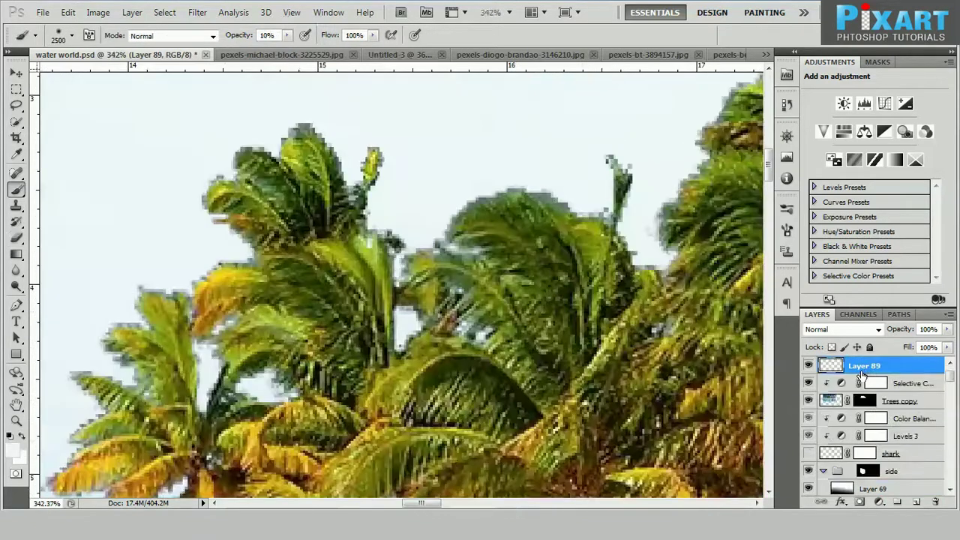
# Step: Clip Layer 89 to the Trees layer and size the brush for fine painting
pyautogui.keyDown('alt'); pyautogui.click(869, 372); pyautogui.keyUp('alt')
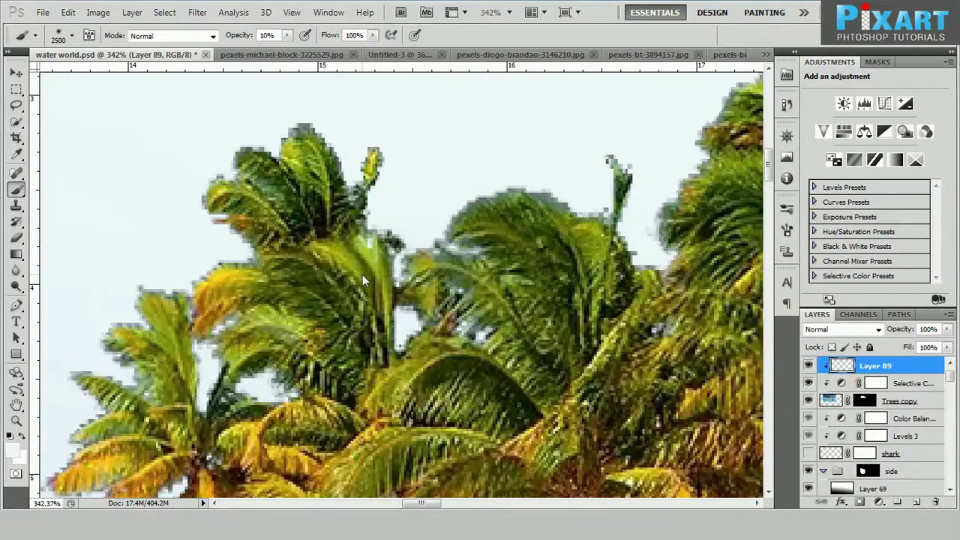
pyautogui.press('v')
pyautogui.moveTo(403, 262); pyautogui.dragTo(396, 261)
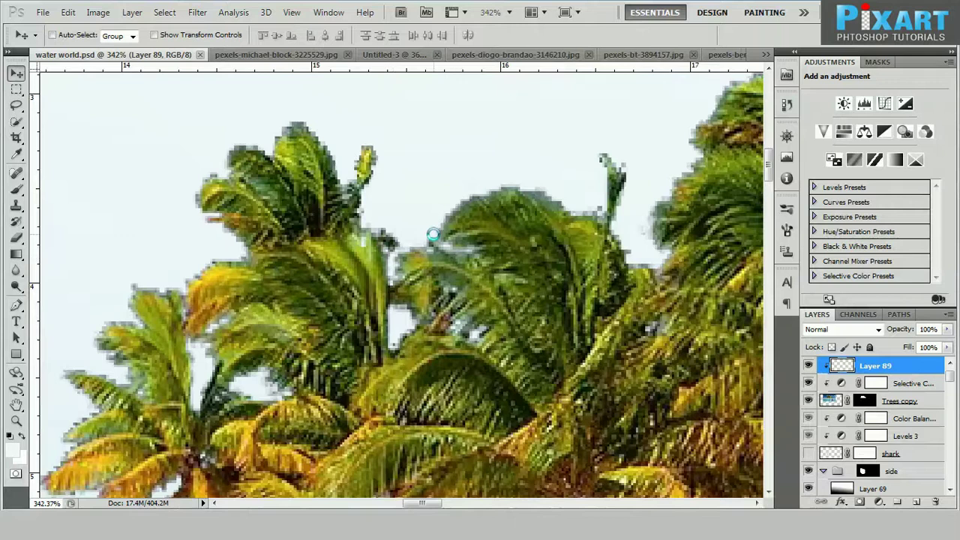
pyautogui.press('b')
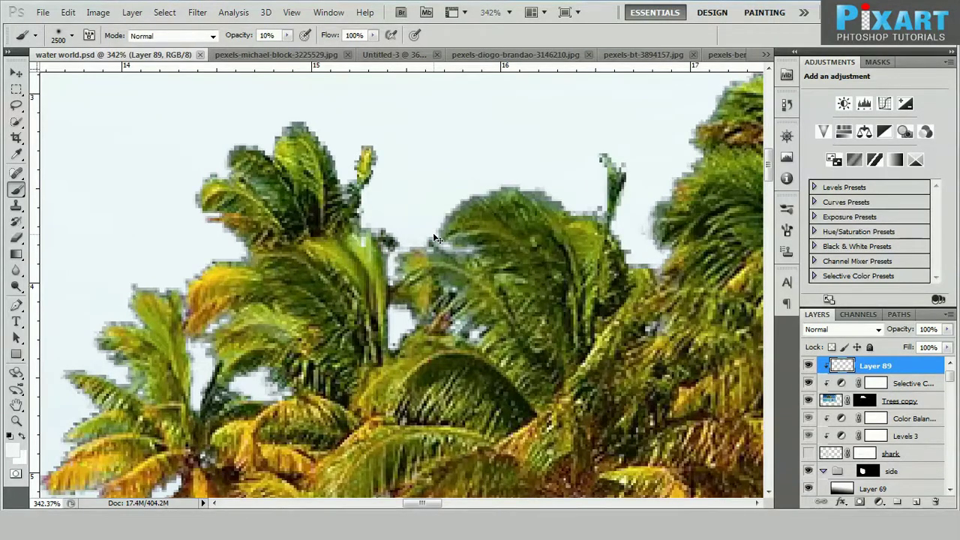
pyautogui.scroll(-1, 432, 232)
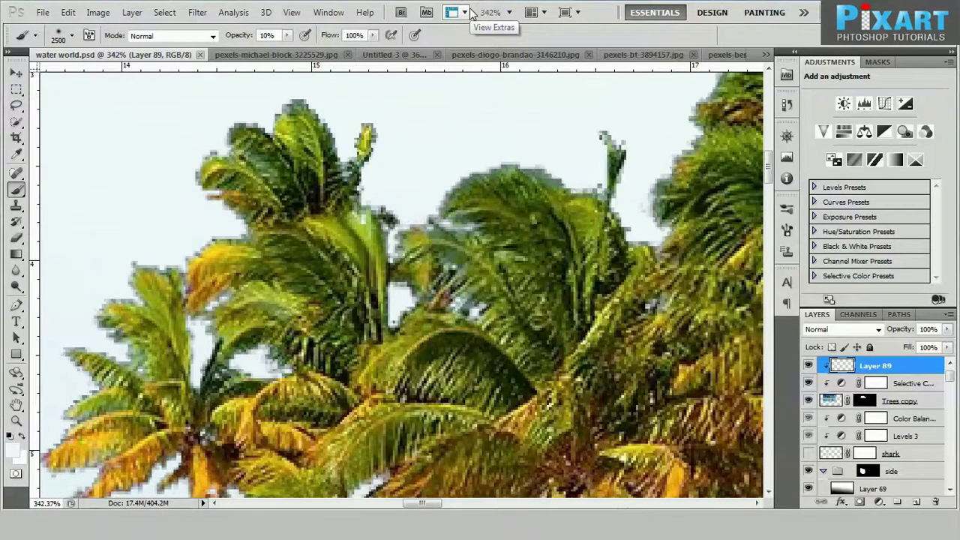
pyautogui.scroll(-1, 529, 9)
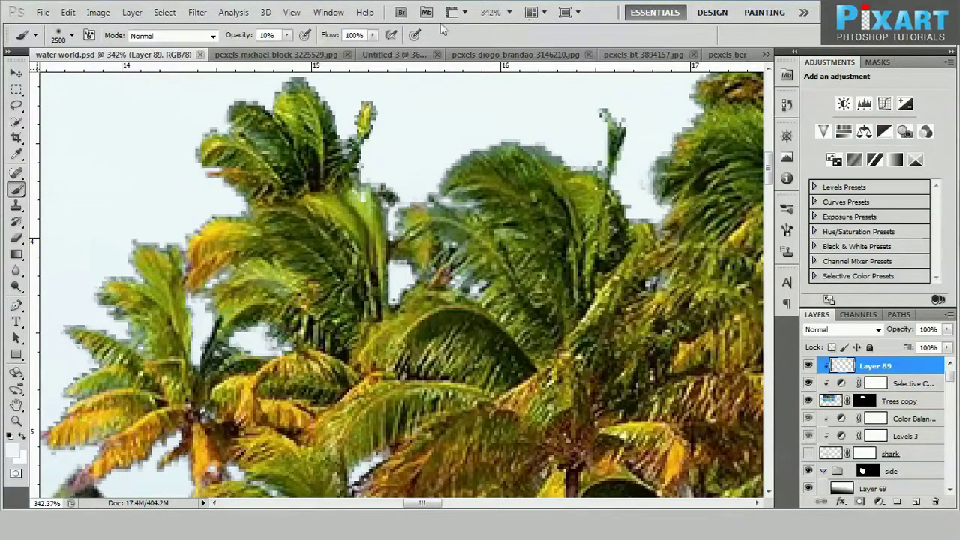
pyautogui.press('[')
pyautogui.press('[')
pyautogui.press('[')
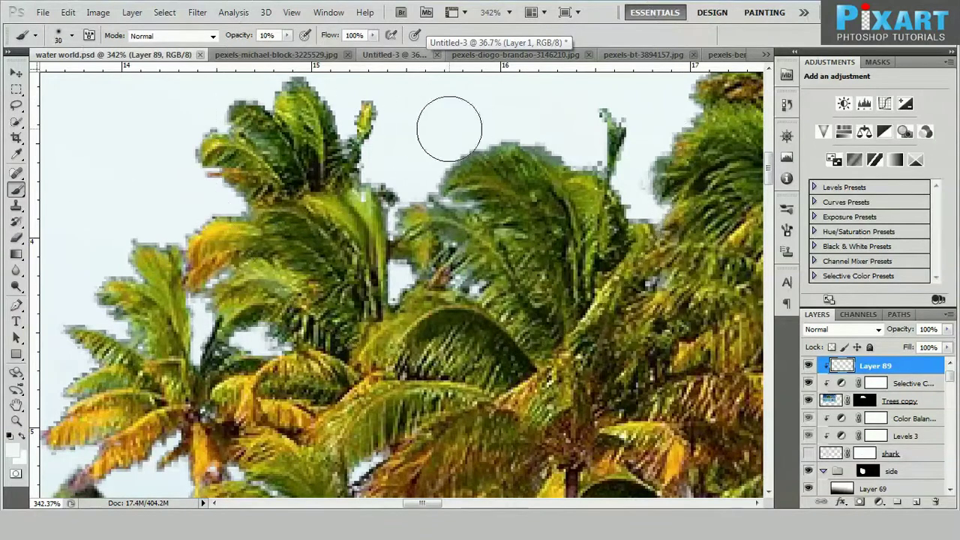
pyautogui.press(']')
pyautogui.press(']')
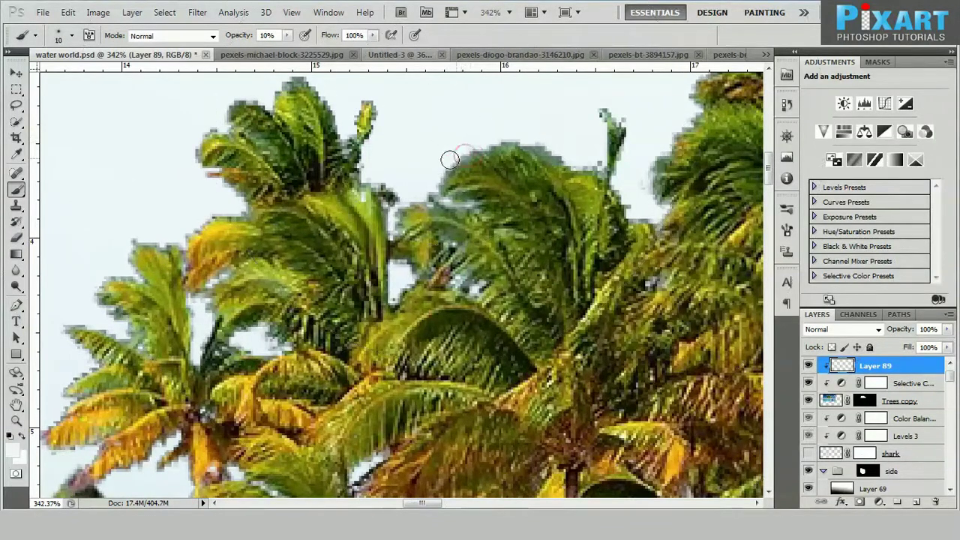
pyautogui.press(']')
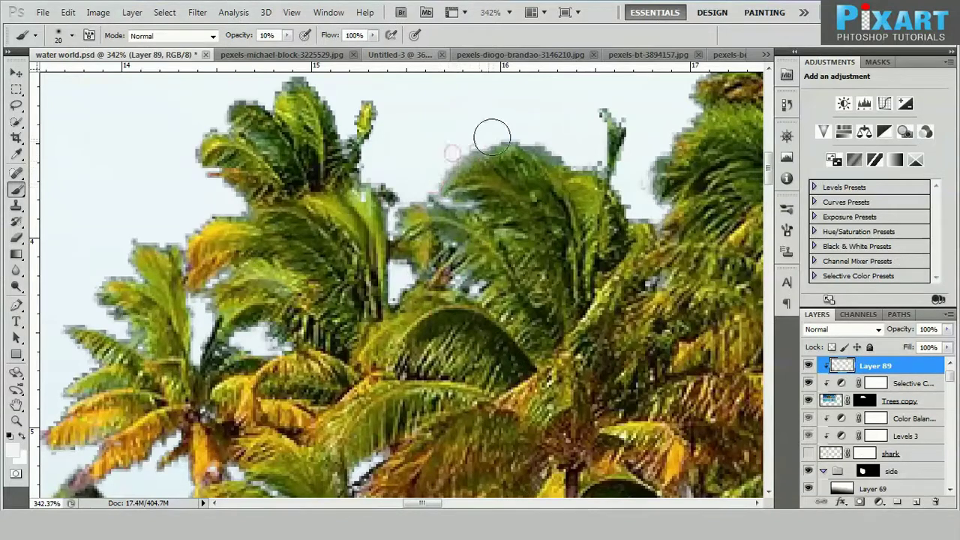
pyautogui.press('s')
pyautogui.press('p')
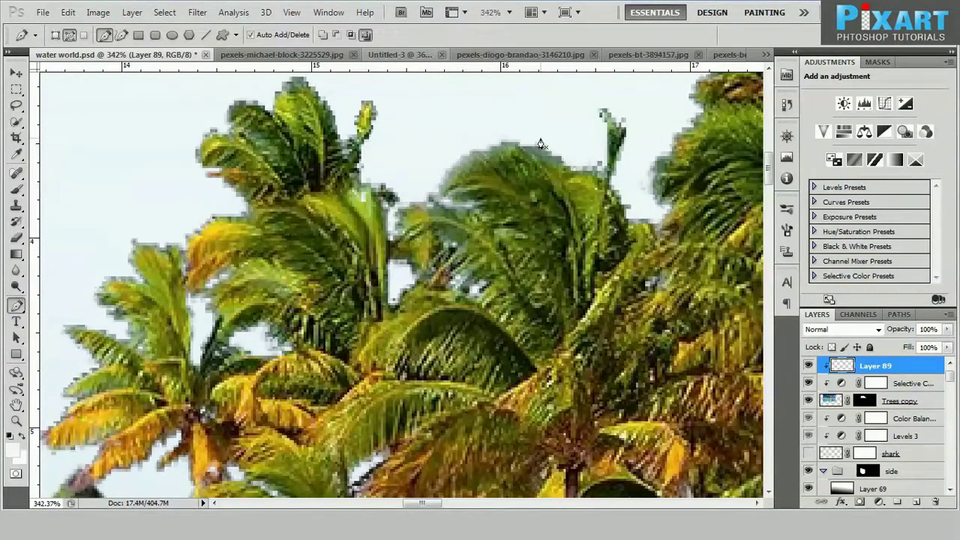
pyautogui.press('b')
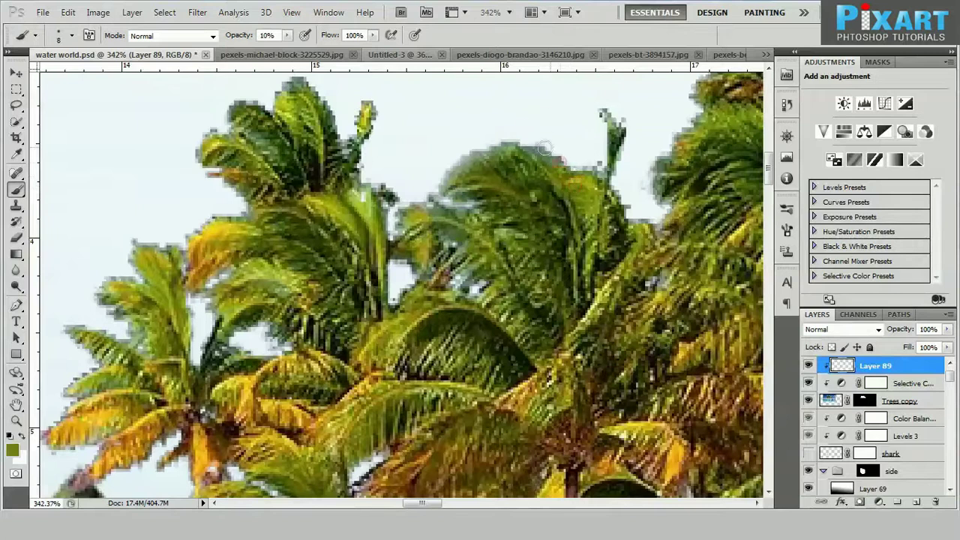
# Step: Paint the palm canopy edges at 58% opacity with sampled olive, green, yellow and dark-green tones
pyautogui.moveTo(286, 35); pyautogui.dragTo(315, 55)
pyautogui.moveTo(537, 145); pyautogui.dragTo(455, 244)
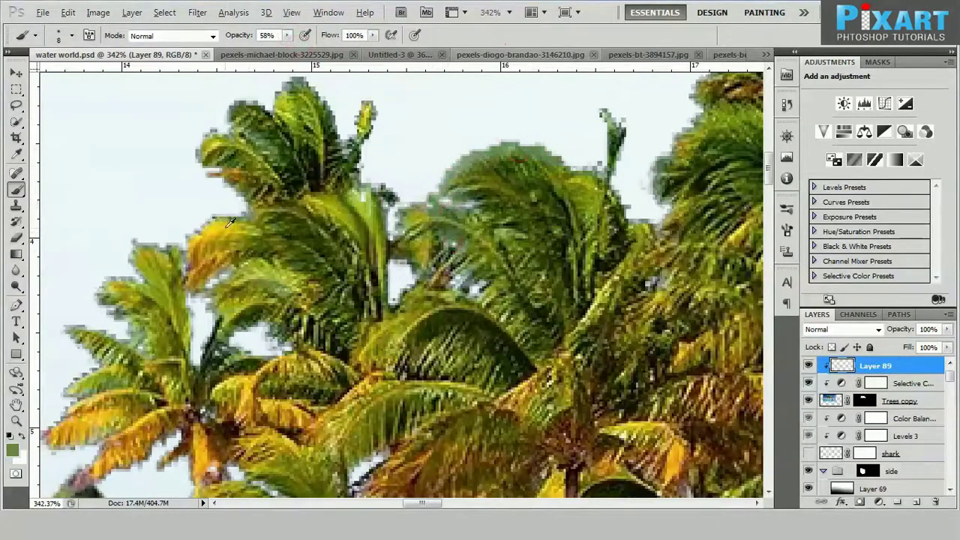
pyautogui.keyDown('alt'); pyautogui.click(150, 244); pyautogui.keyUp('alt')
pyautogui.scroll(-1, 155, 294)
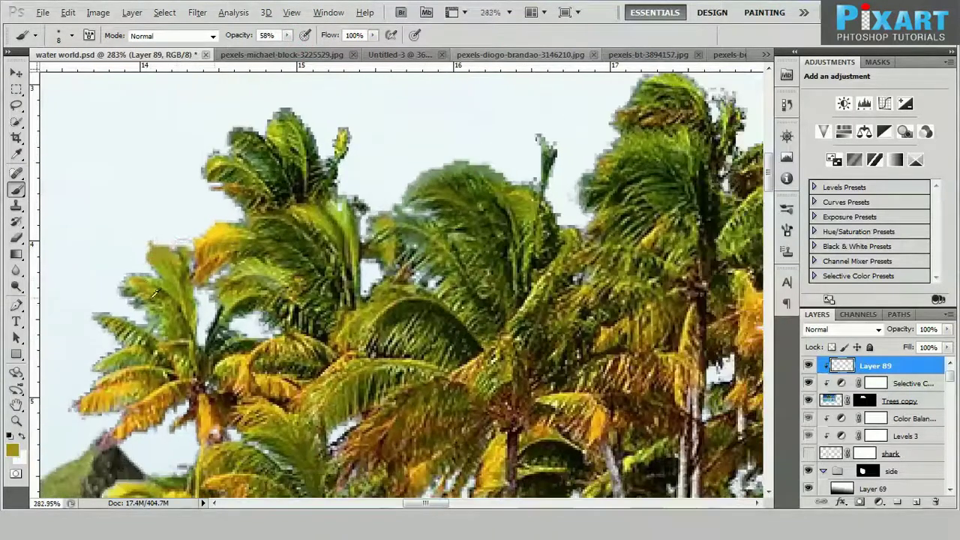
pyautogui.keyDown('alt'); pyautogui.click(95, 321); pyautogui.keyUp('alt')
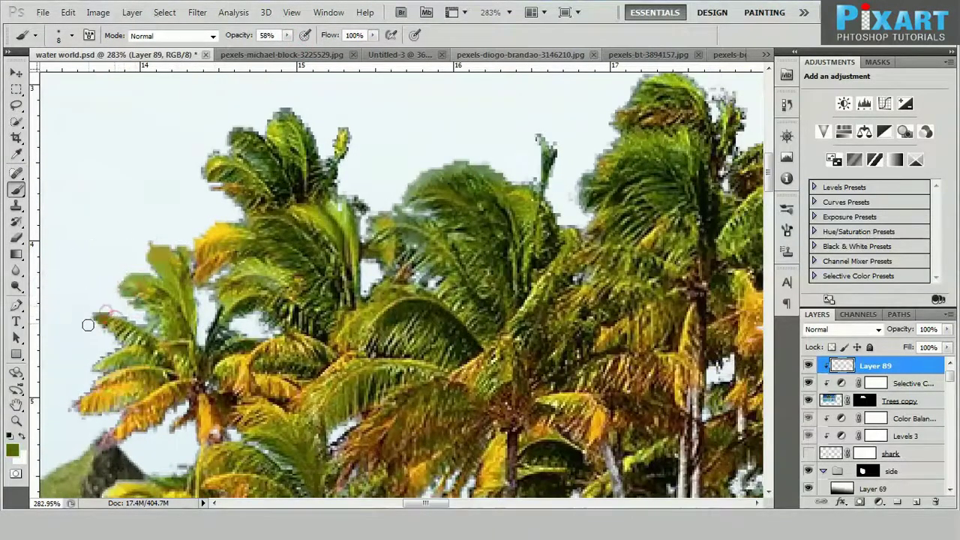
pyautogui.scroll(-1, 93, 346)
pyautogui.keyDown('alt'); pyautogui.click(96, 352); pyautogui.keyUp('alt')
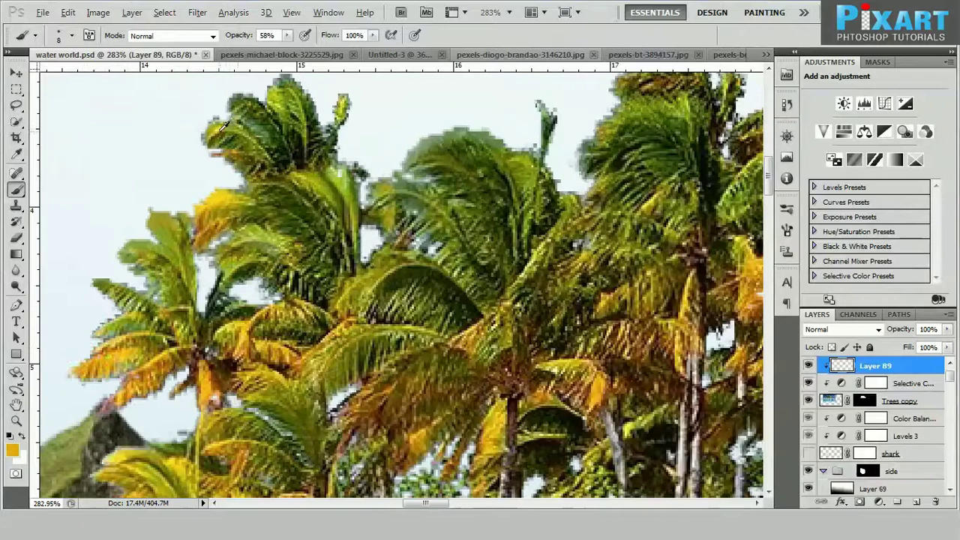
pyautogui.keyDown('alt'); pyautogui.click(233, 99); pyautogui.keyUp('alt')
pyautogui.scroll(-2, 298, 81)
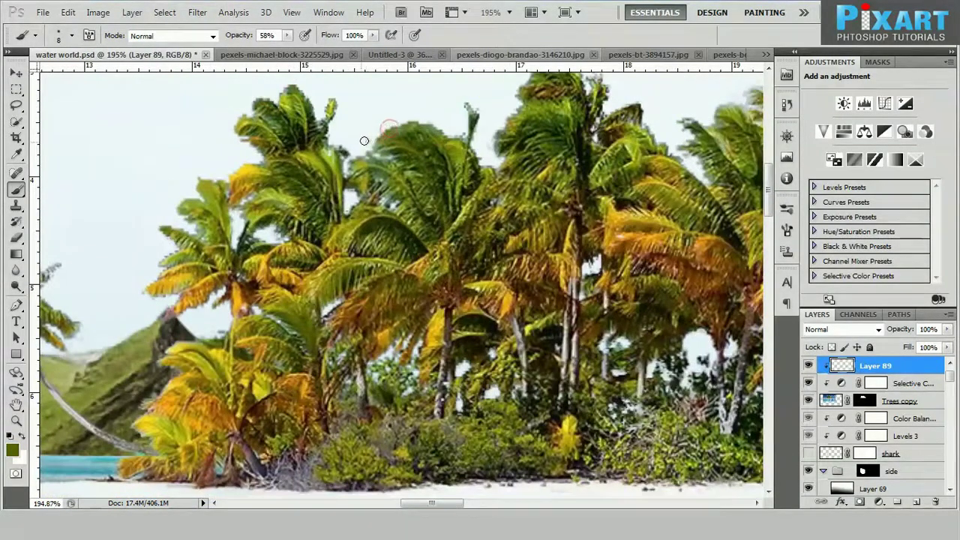
pyautogui.scroll(-1, 359, 136)
pyautogui.scroll(2, 702, 155)
pyautogui.scroll(1, 702, 155)
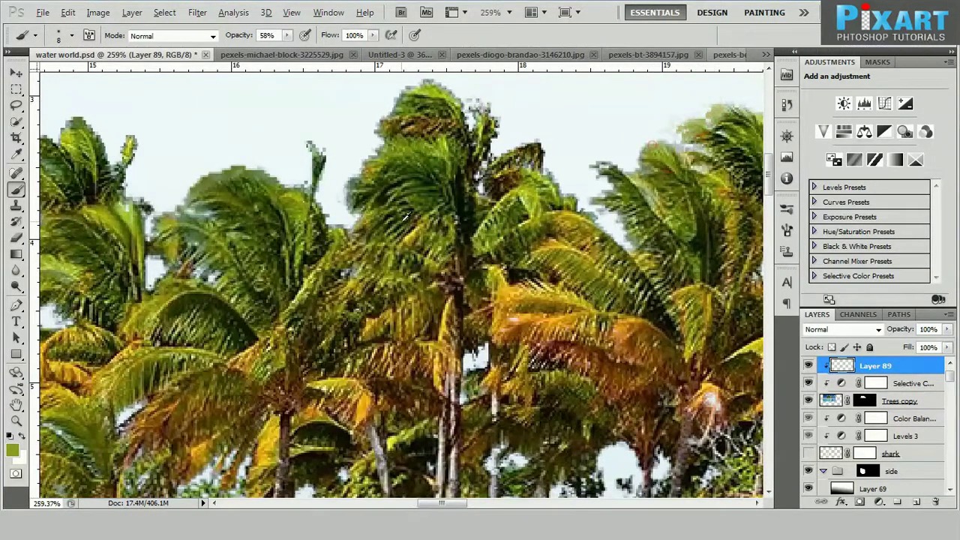
pyautogui.scroll(-3, 450, 235)
pyautogui.scroll(-3, 477, 235)
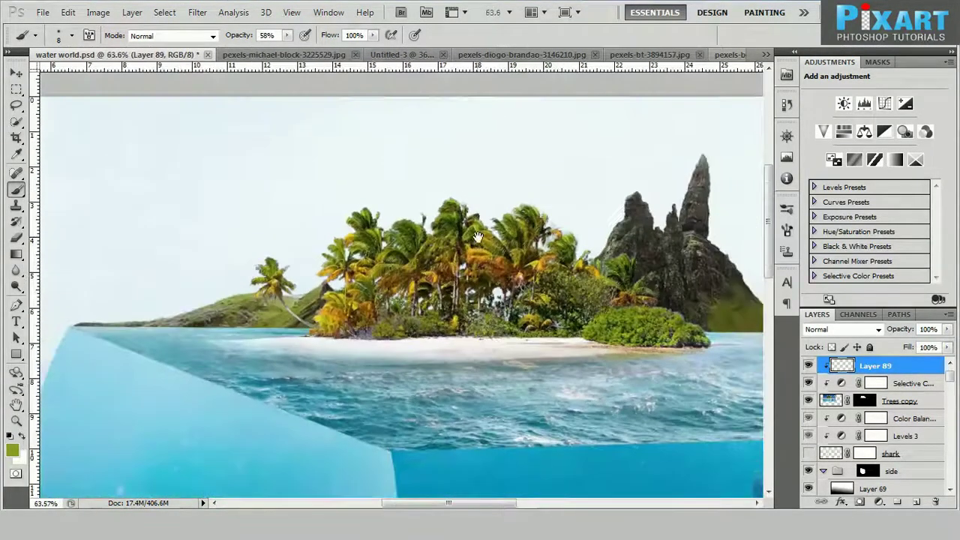
pyautogui.scroll(2, 477, 237)
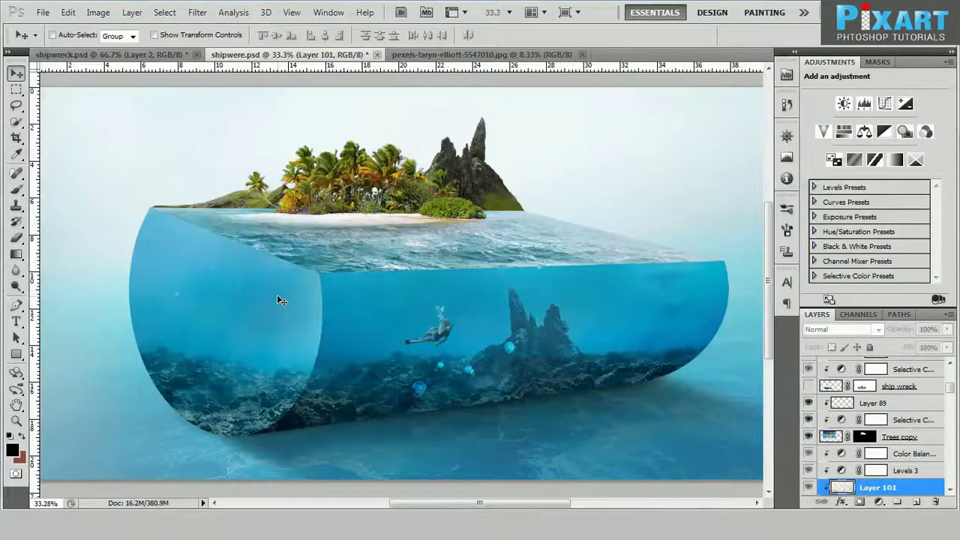
# Step: Bring the manta ray layer to the top, shrink it, flip it horizontally and place it at the slab's left end
pyautogui.scroll(-1, 281, 301)
pyautogui.scroll(-1, 281, 300)
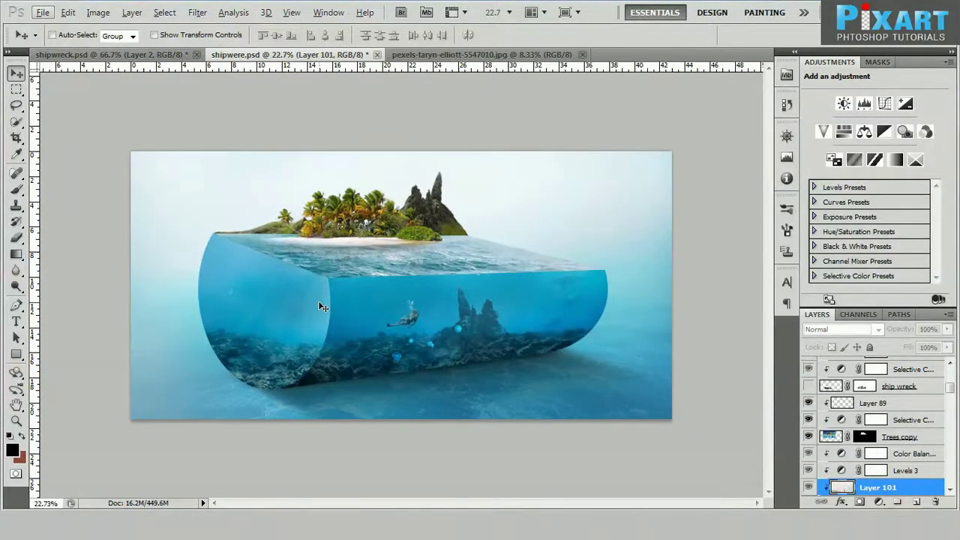
pyautogui.hotkey('ctrl', 'shift', ']')
pyautogui.hotkey('ctrl', 't')
pyautogui.moveTo(134, 152); pyautogui.dragTo(343, 319)
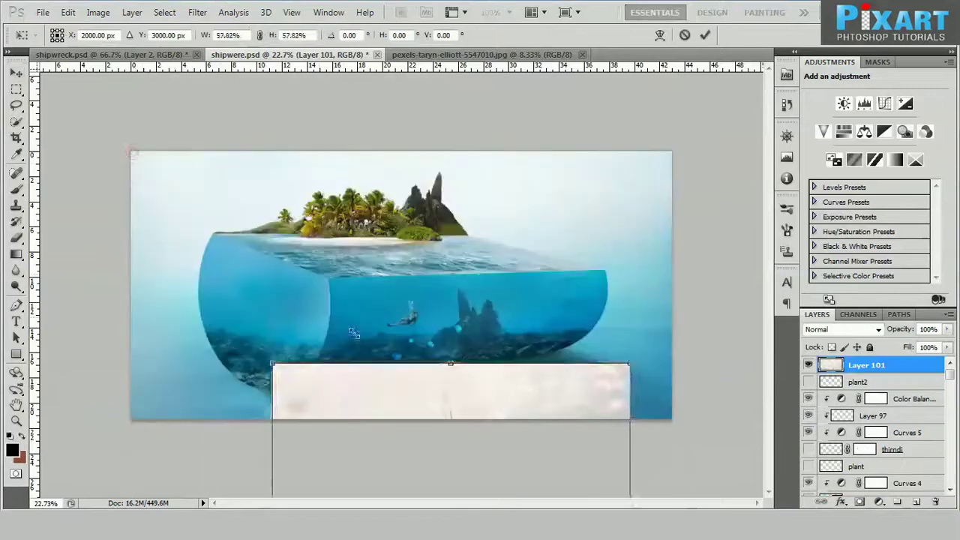
pyautogui.moveTo(439, 157); pyautogui.dragTo(354, 297)
pyautogui.rightClick(440, 158)
pyautogui.click(445, 298)
pyautogui.moveTo(315, 360); pyautogui.dragTo(269, 311)
pyautogui.press('Return')
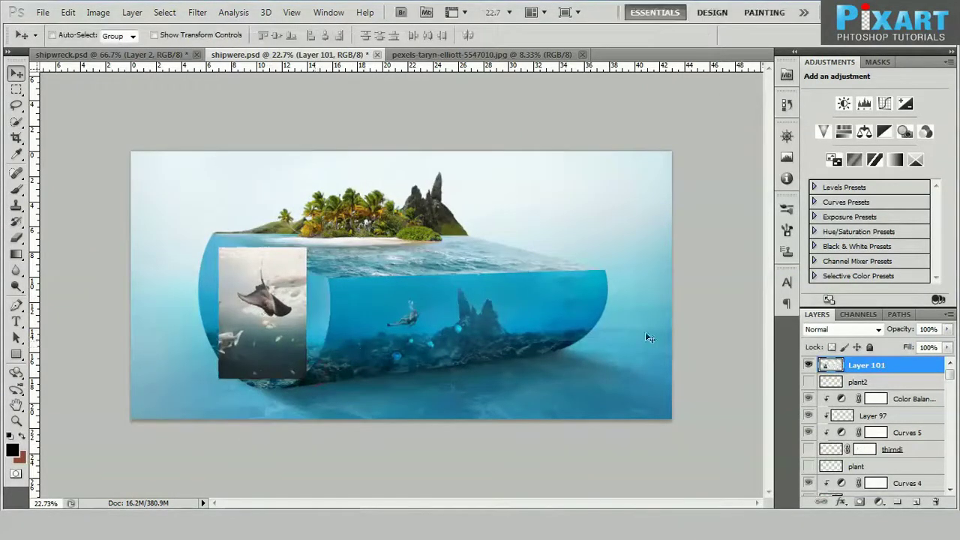
# Step: Show the thirndi layer, rescale and tilt the manta photo to fit, then hide it
pyautogui.click(809, 450)
pyautogui.moveTo(285, 349); pyautogui.dragTo(282, 348)
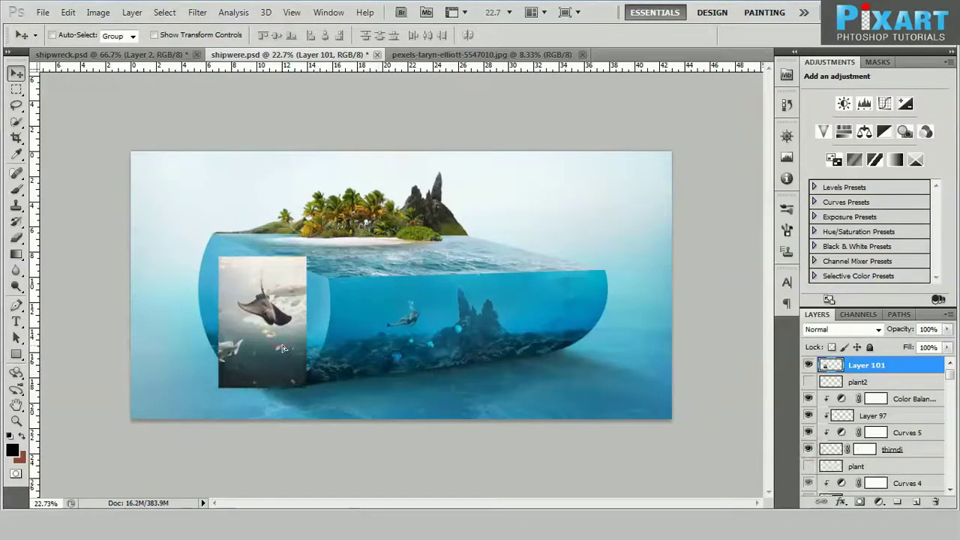
pyautogui.hotkey('ctrl', 't')
pyautogui.moveTo(306, 388)
pyautogui.mouseDown()
pyautogui.moveTo(279, 348)
pyautogui.moveTo(279, 359)
pyautogui.mouseUp()
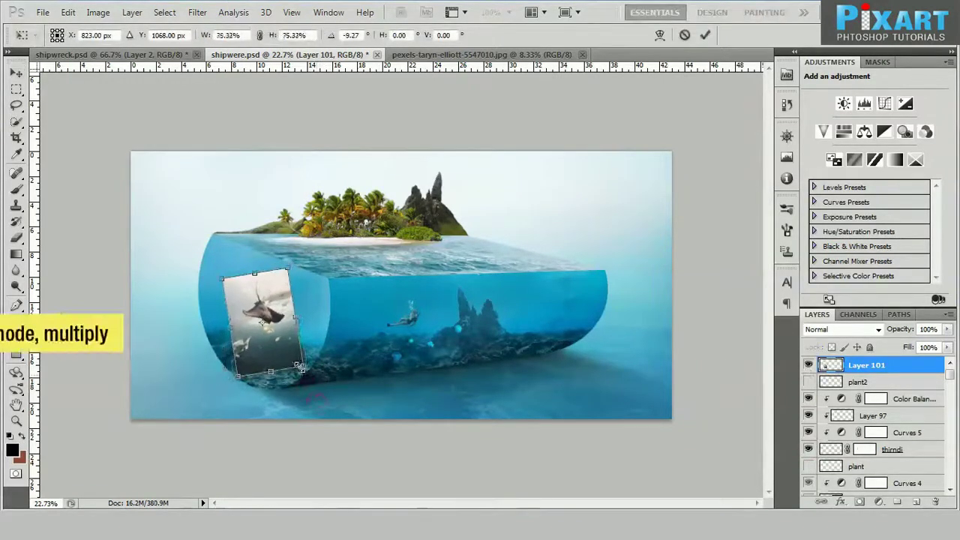
pyautogui.press('Return')
pyautogui.click(808, 366)
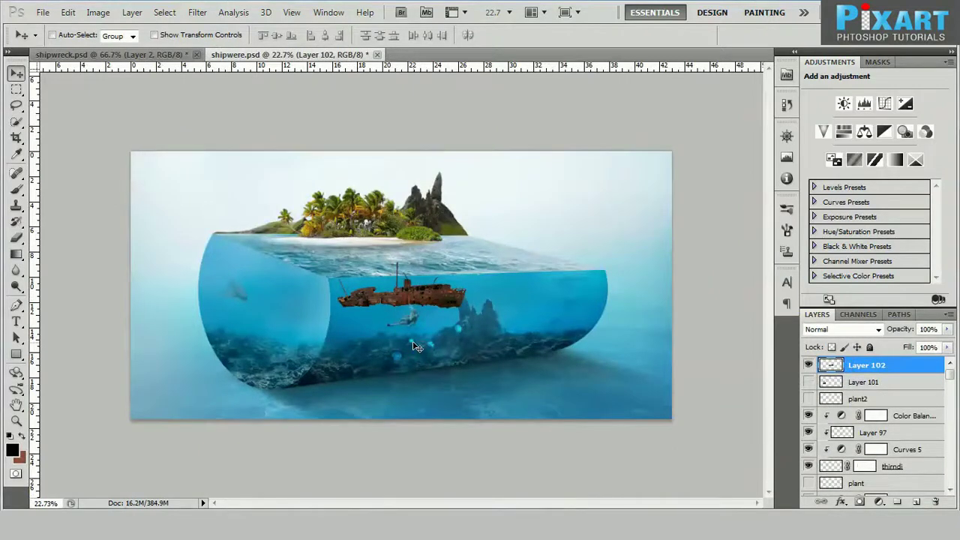
# Step: Move the ship lower left, enlarge it to about 144% and flip it horizontally
pyautogui.moveTo(401, 294); pyautogui.dragTo(318, 316)
pyautogui.hotkey('ctrl', 't')
pyautogui.moveTo(383, 336)
pyautogui.mouseDown()
pyautogui.moveTo(440, 356)
pyautogui.moveTo(424, 367)
pyautogui.mouseUp()
pyautogui.rightClick(426, 366)
pyautogui.click(421, 300)
pyautogui.press('Return')
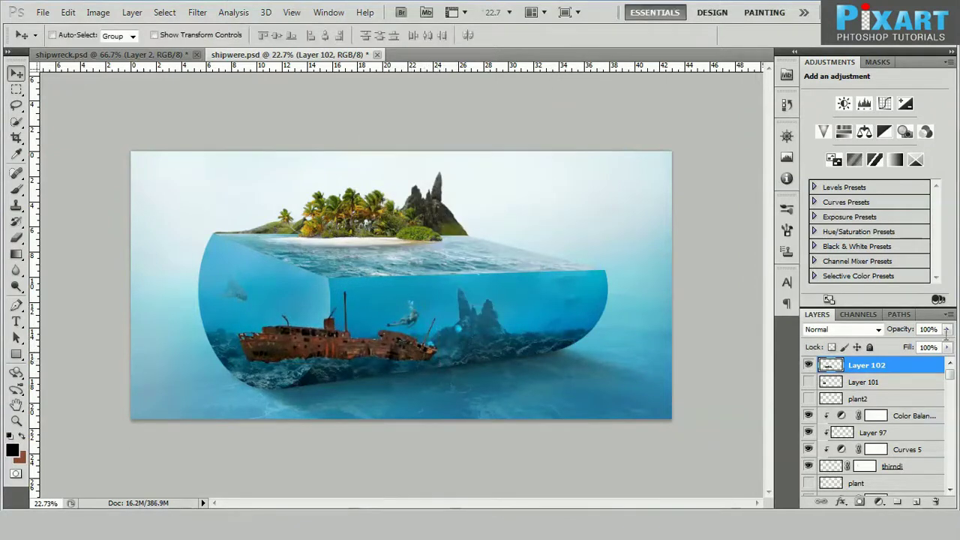
# Step: Fade the ship layer to 72% opacity, place it above the shipwreck layer, and hide it
pyautogui.click(948, 332)
pyautogui.moveTo(936, 347); pyautogui.dragTo(929, 349)
pyautogui.scroll(1, 413, 370)
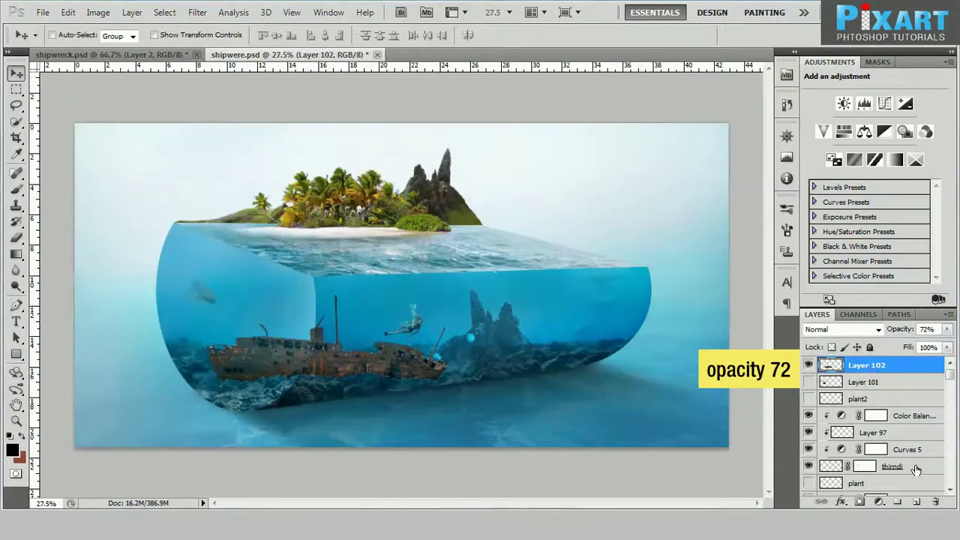
pyautogui.moveTo(867, 364); pyautogui.dragTo(863, 444)
pyautogui.click(809, 437)
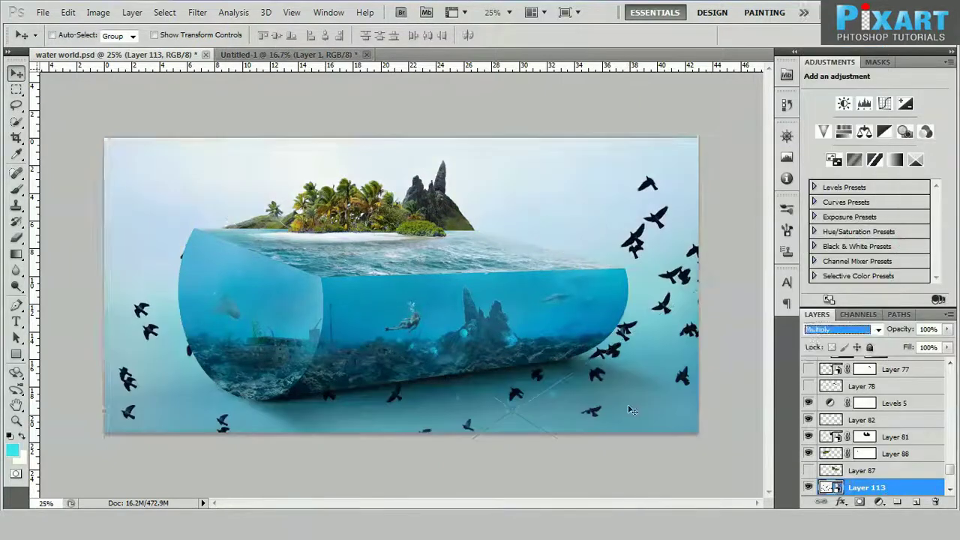
# Step: Shrink the birds into a small flock above and left of the island
pyautogui.hotkey('ctrl', 't')
pyautogui.moveTo(698, 434); pyautogui.dragTo(468, 225)
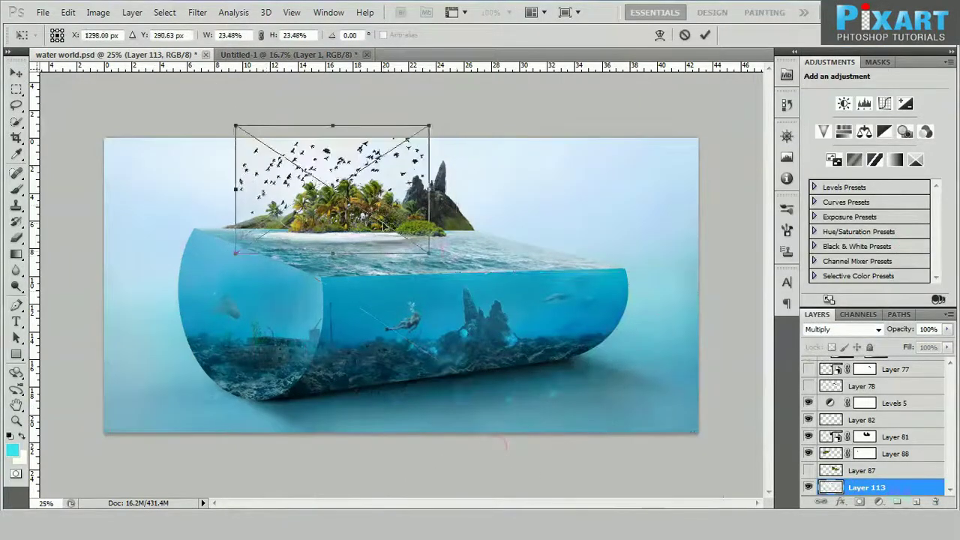
pyautogui.moveTo(332, 188); pyautogui.dragTo(269, 188)
pyautogui.press('Return')
# Step: Lighten the birds with a Levels layer at white point 223, clipped to them
pyautogui.click(879, 501)
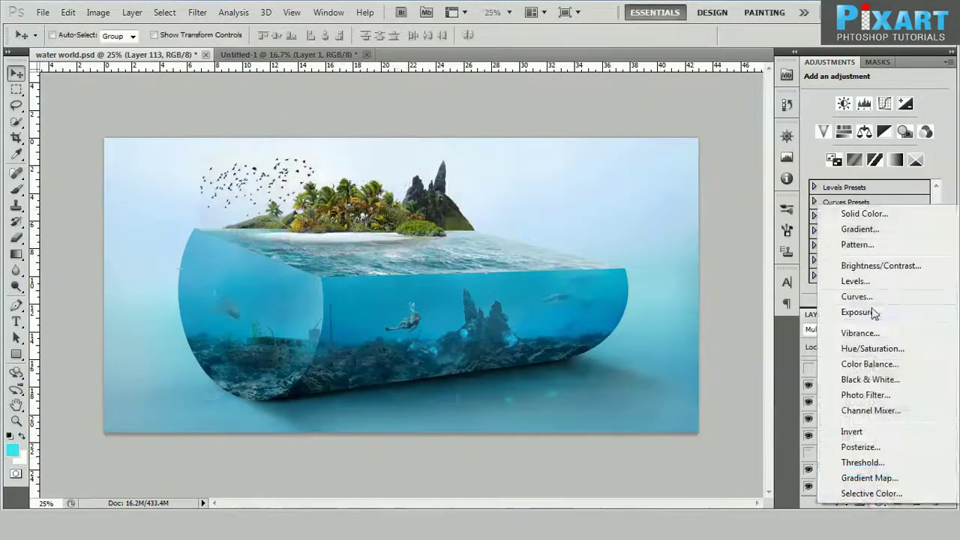
pyautogui.click(855, 281)
pyautogui.moveTo(941, 178); pyautogui.dragTo(927, 178)
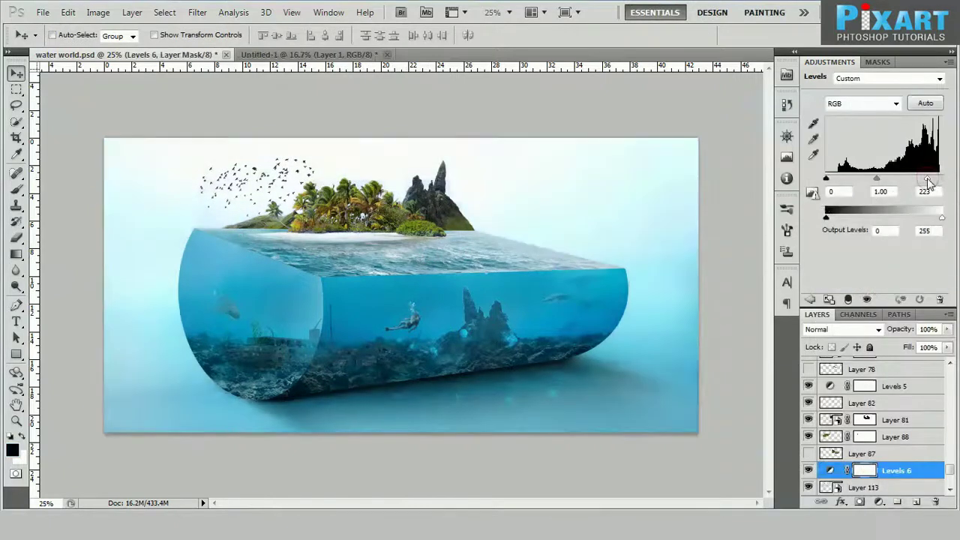
pyautogui.keyDown('alt'); pyautogui.click(909, 479); pyautogui.keyUp('alt')
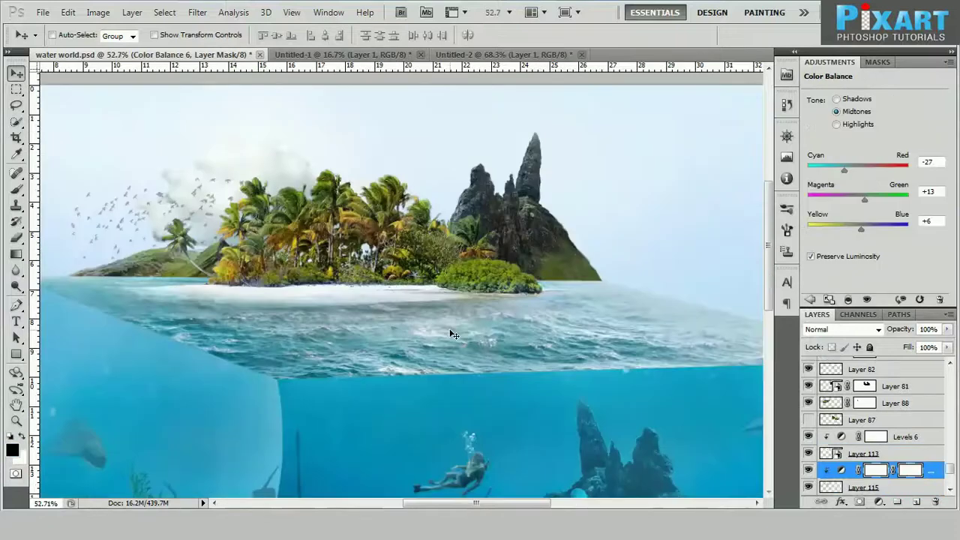
# Step: Select the clouds layer and the Color Balance layer, adjust its opacity, and add a new empty layer
pyautogui.click(911, 487)
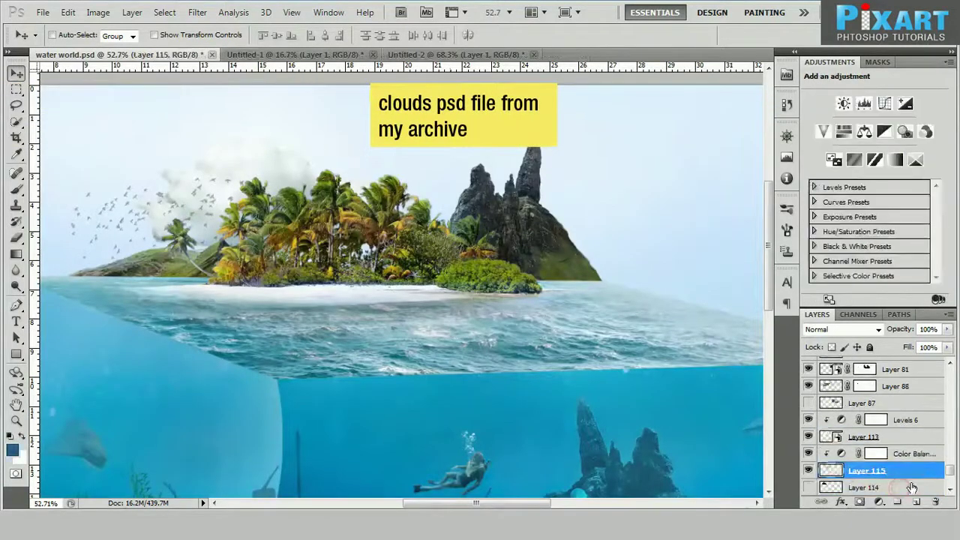
pyautogui.click(906, 455)
pyautogui.click(948, 330)
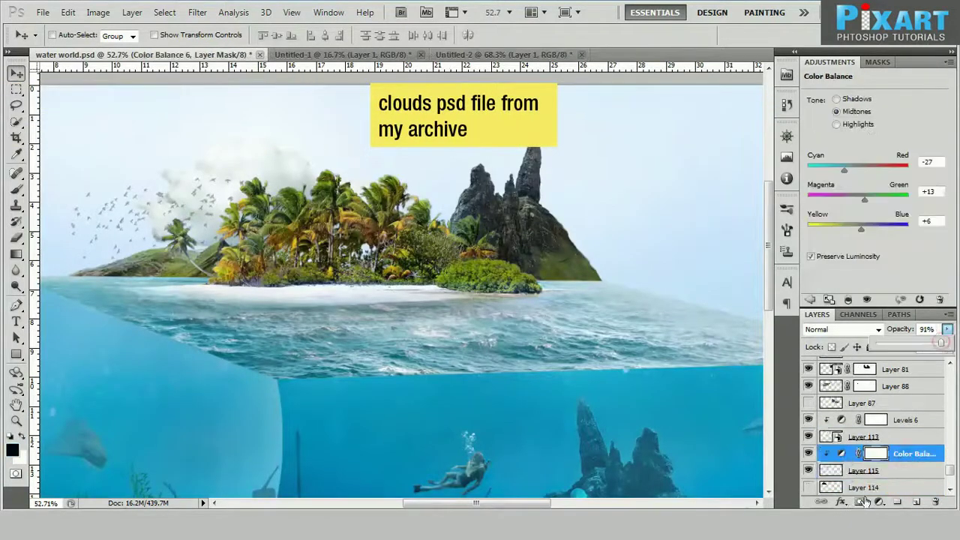
pyautogui.click(916, 502)
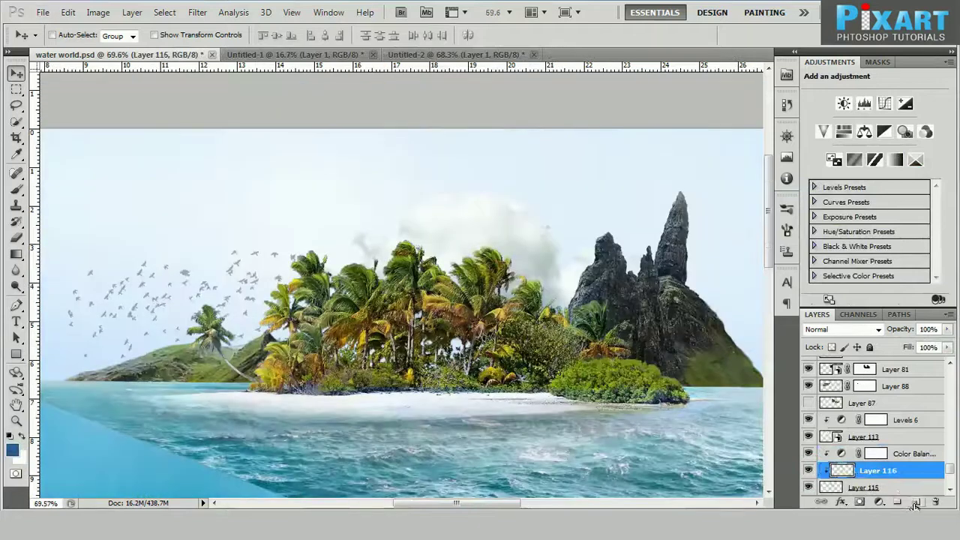
# Step: Brush light sky blue over the grey smoke near the palms, then enlarge the brush to 100
pyautogui.press('b')
pyautogui.keyDown('alt'); pyautogui.click(487, 157); pyautogui.keyUp('alt')
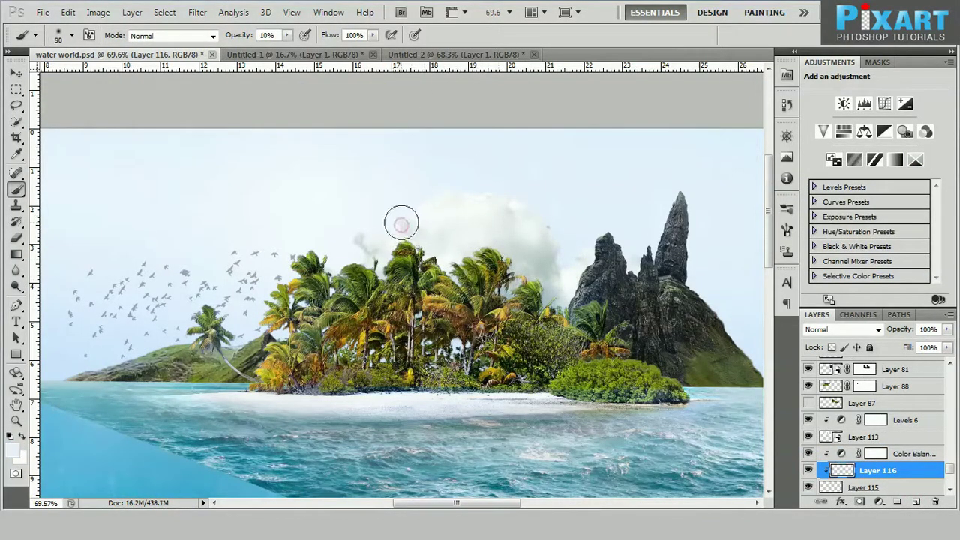
pyautogui.moveTo(402, 223)
pyautogui.mouseDown()
pyautogui.moveTo(375, 259)
pyautogui.moveTo(420, 210)
pyautogui.mouseUp()
pyautogui.press(']')
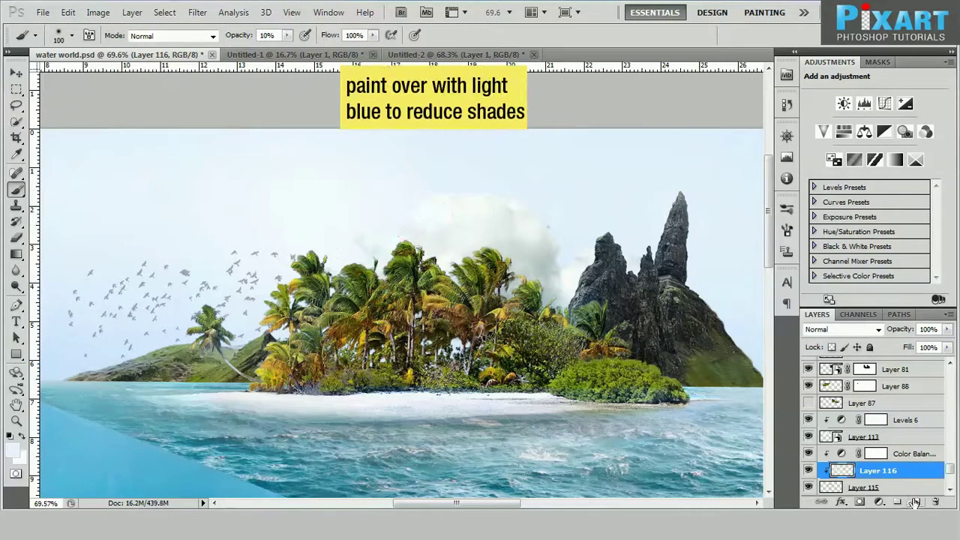
# Step: Add a Color-mode layer and tint the clouds, rocks and palm tops sky blue
pyautogui.click(915, 501)
pyautogui.click(842, 329)
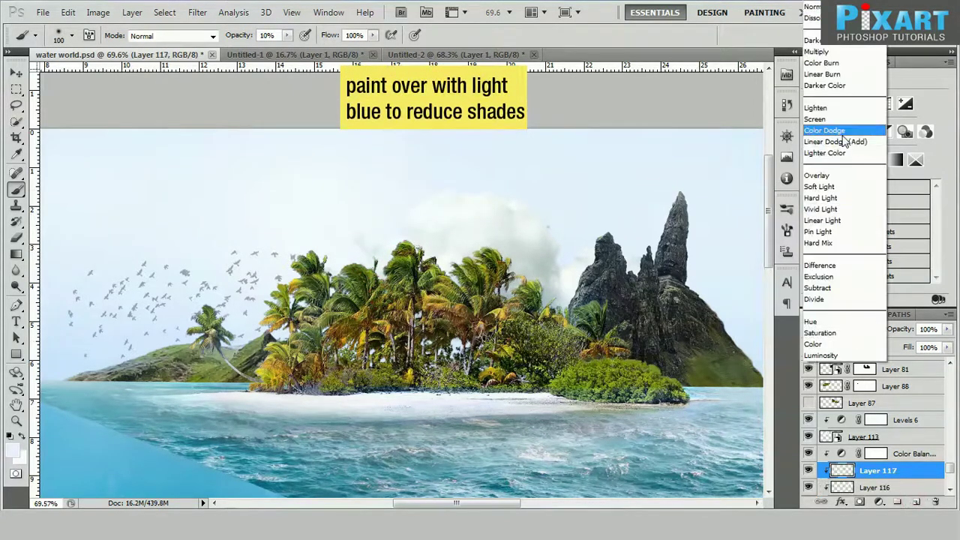
pyautogui.click(814, 344)
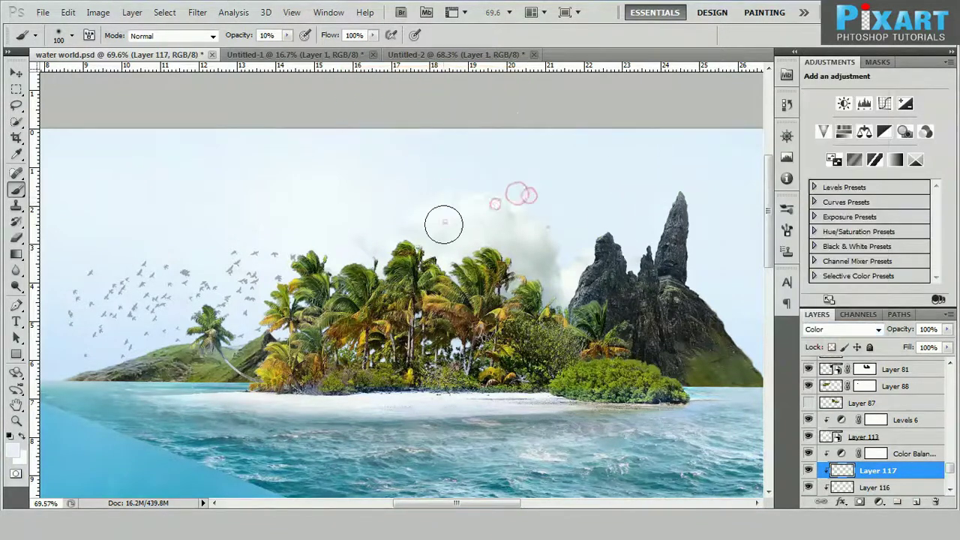
pyautogui.moveTo(444, 224); pyautogui.dragTo(606, 236)
pyautogui.click(355, 241)
pyautogui.moveTo(355, 241); pyautogui.dragTo(518, 250)
pyautogui.click(499, 214)
pyautogui.click(459, 189)
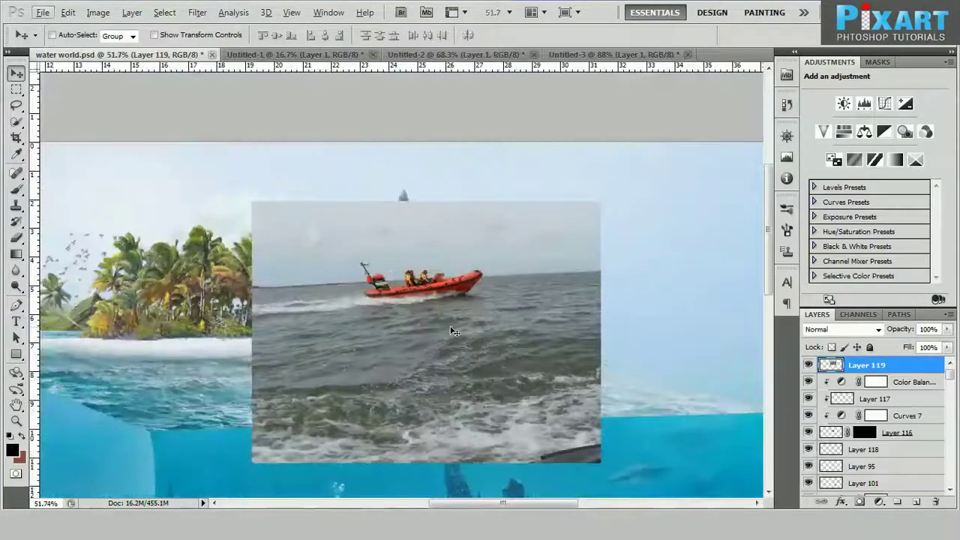
# Step: Nudge the boat down, rotate it about 4.78° clockwise, and hide the original boat photo layer
pyautogui.moveTo(453, 331); pyautogui.dragTo(462, 353)
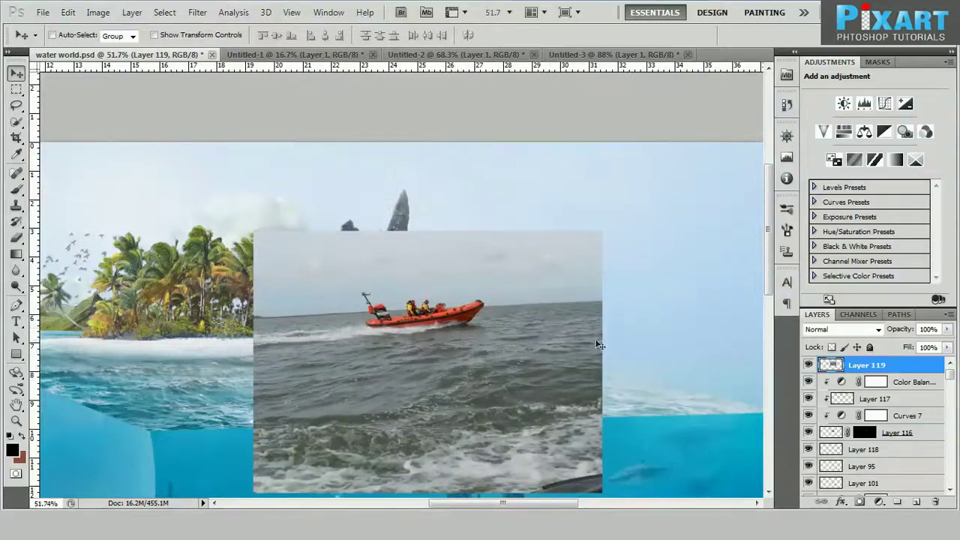
pyautogui.hotkey('ctrl', 't')
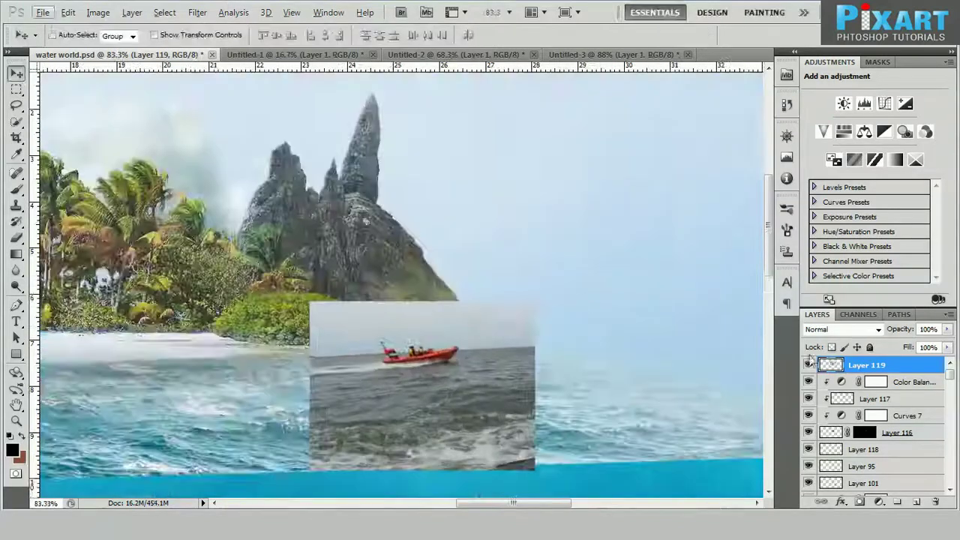
pyautogui.hotkey('ctrl', 't')
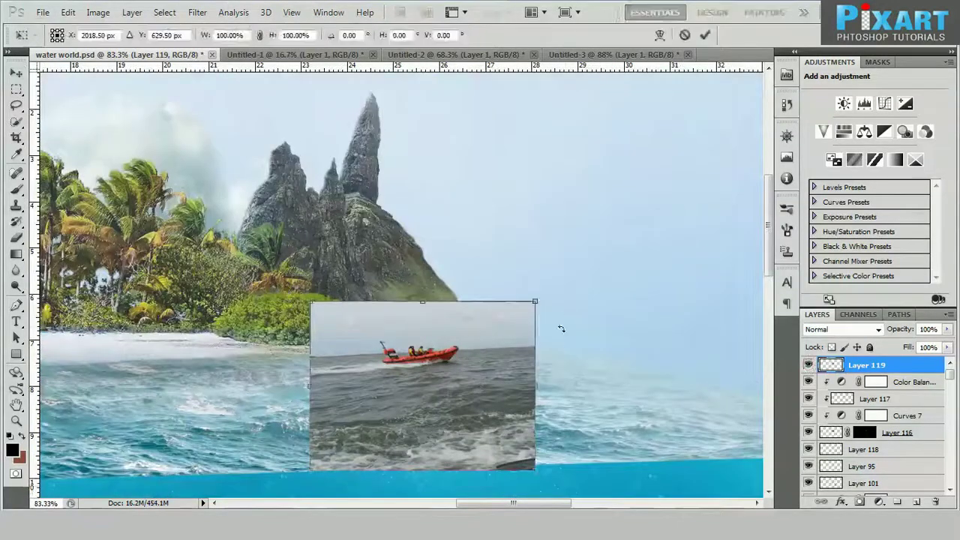
pyautogui.moveTo(564, 286); pyautogui.dragTo(572, 298)
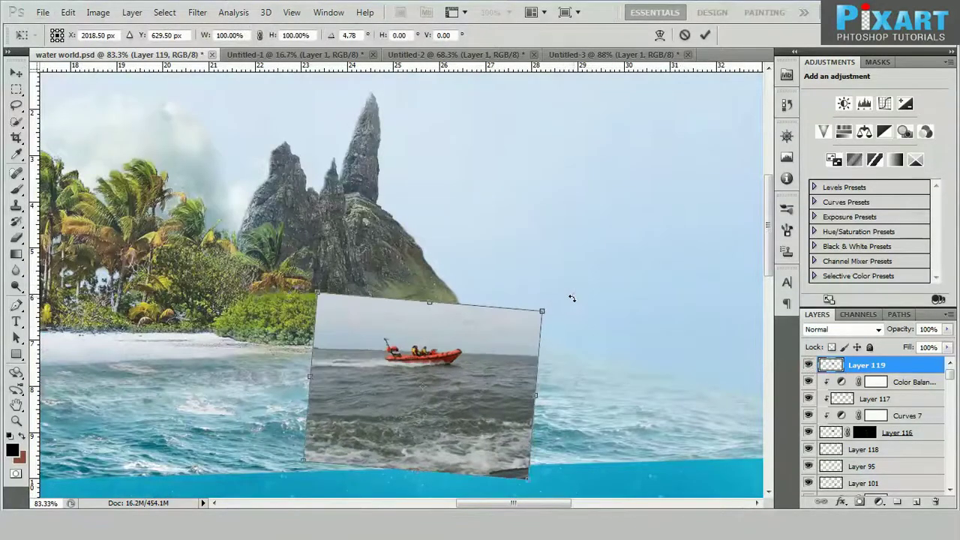
pyautogui.doubleClick(504, 356)
pyautogui.click(808, 365)
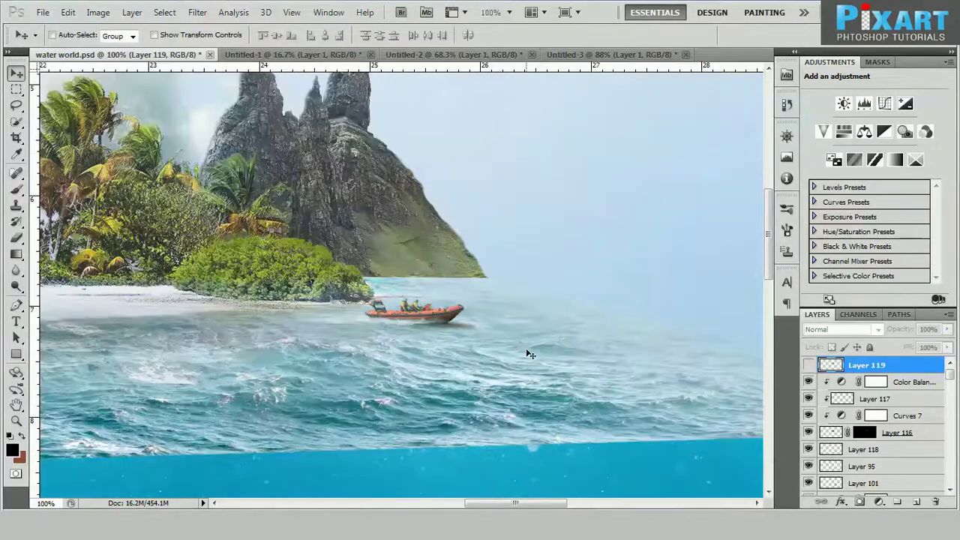
pyautogui.scroll(5, 476, 272)
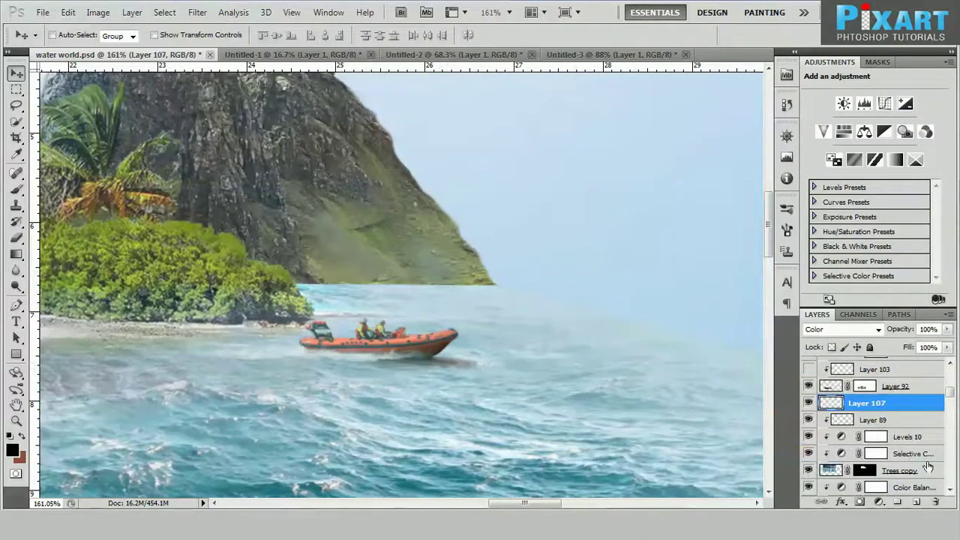
# Step: Save the water world composite with Ctrl+S
pyautogui.scroll(-2, 930, 470)
pyautogui.scroll(-2, 931, 470)
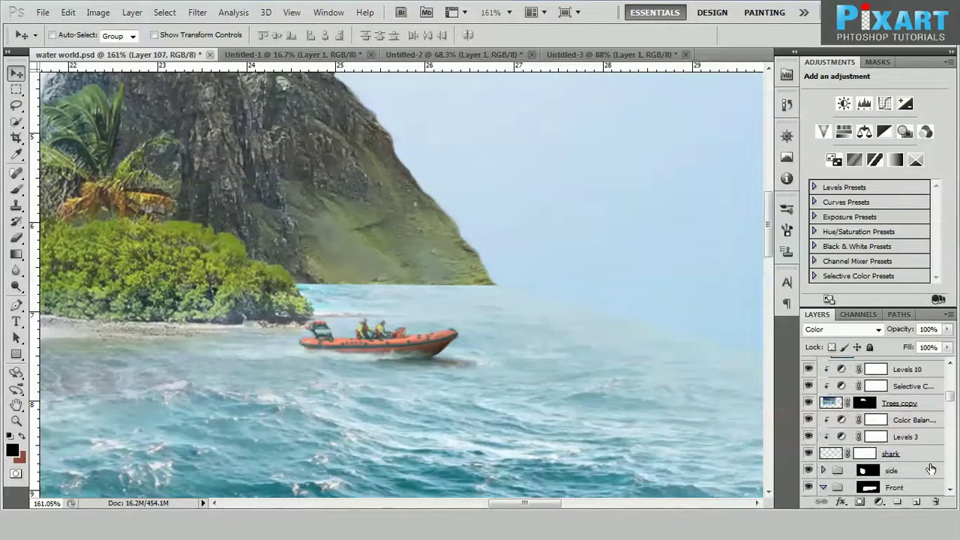
pyautogui.hotkey('ctrl', 's')
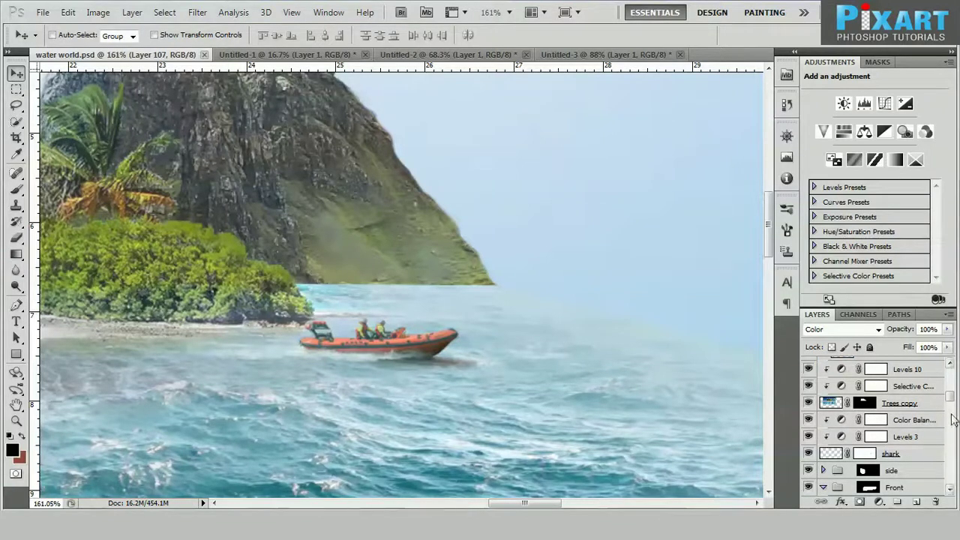
# Step: Expand the Front group and collapse the shadow group in the Layers panel
pyautogui.click(824, 487)
pyautogui.scroll(-3, 951, 403)
pyautogui.moveTo(951, 403)
pyautogui.mouseDown()
pyautogui.moveTo(951, 379)
pyautogui.moveTo(943, 438)
pyautogui.mouseUp()
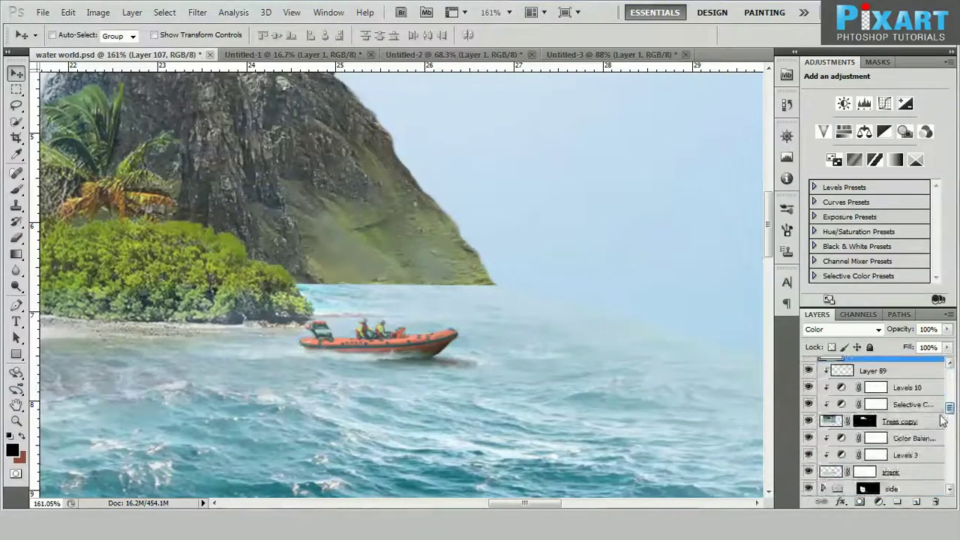
pyautogui.moveTo(944, 438); pyautogui.dragTo(943, 442)
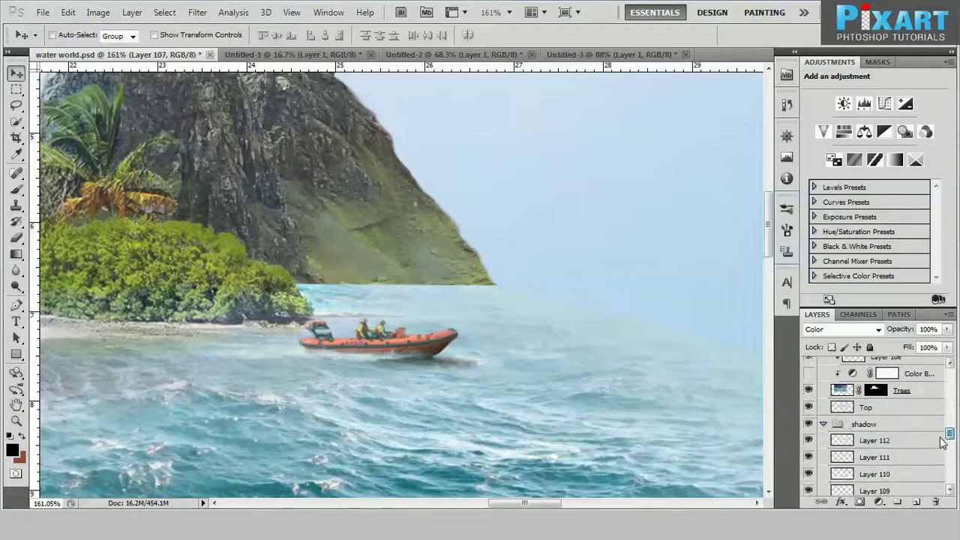
pyautogui.click(824, 424)
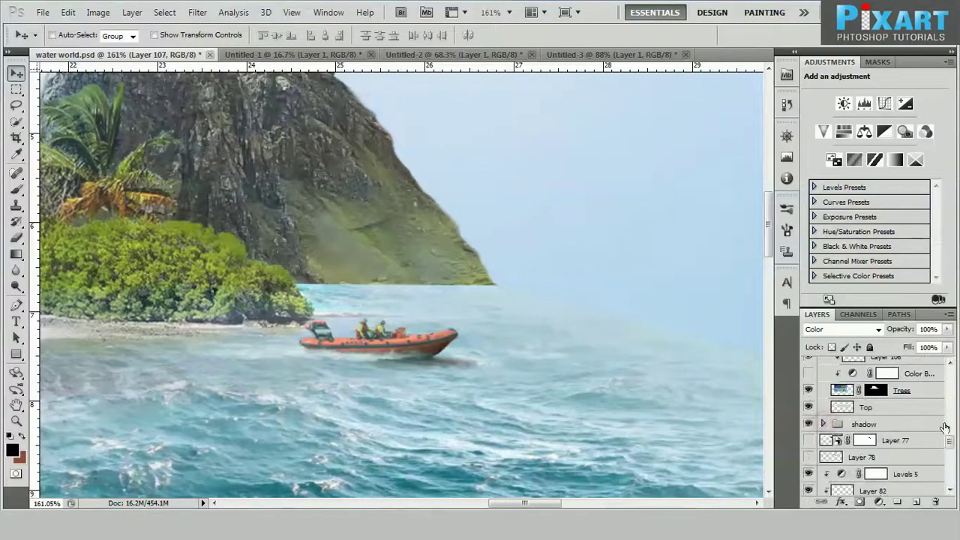